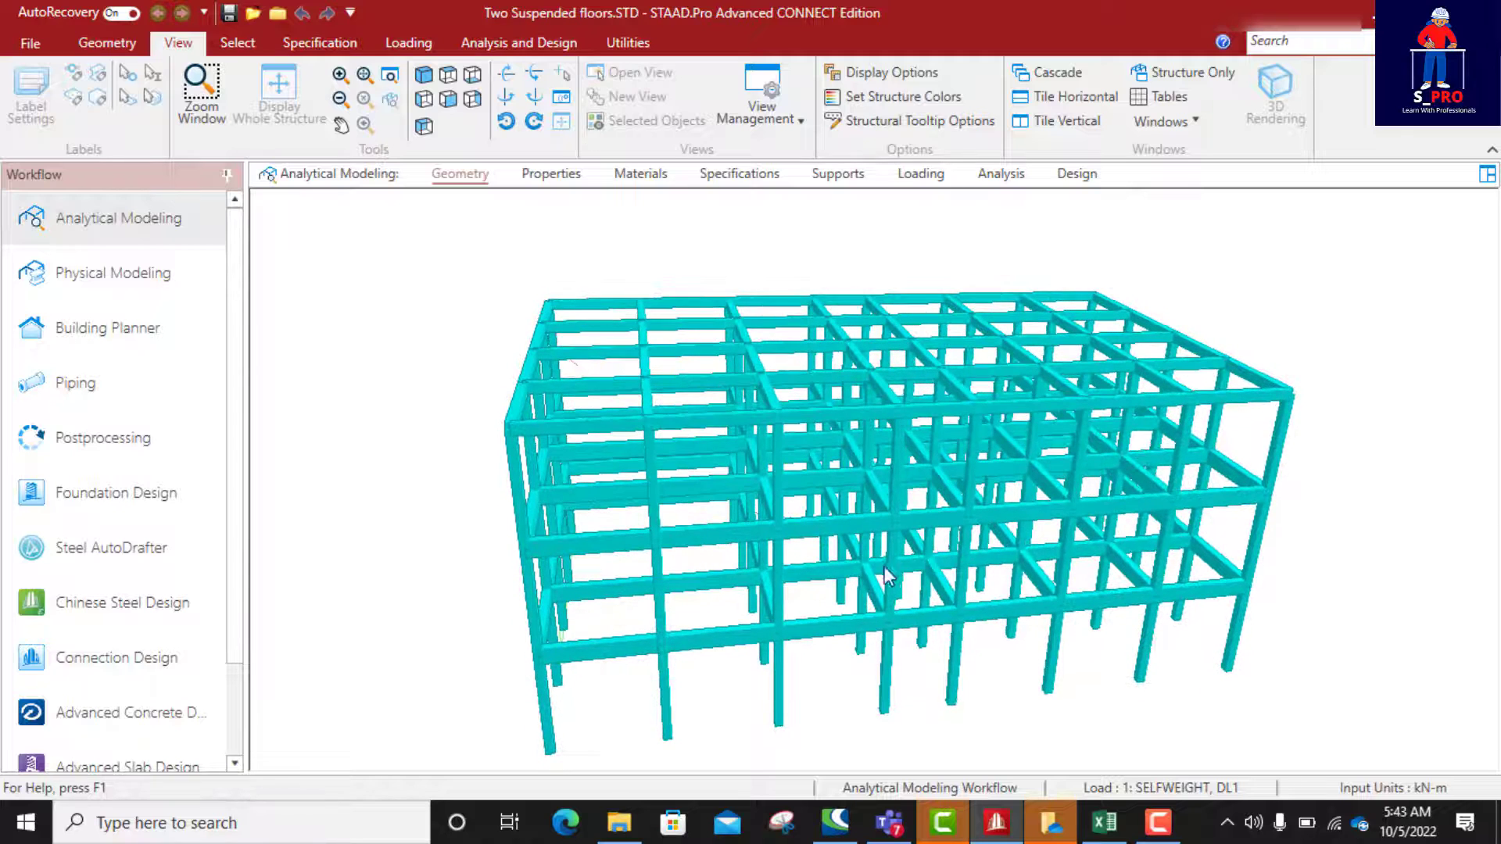
Step: Switch to the Excel load computation workbook and examine the self-weight, slab finishes, plaster and parapet calculations
{"action": "left_click", "coordinate": [1104, 822]}
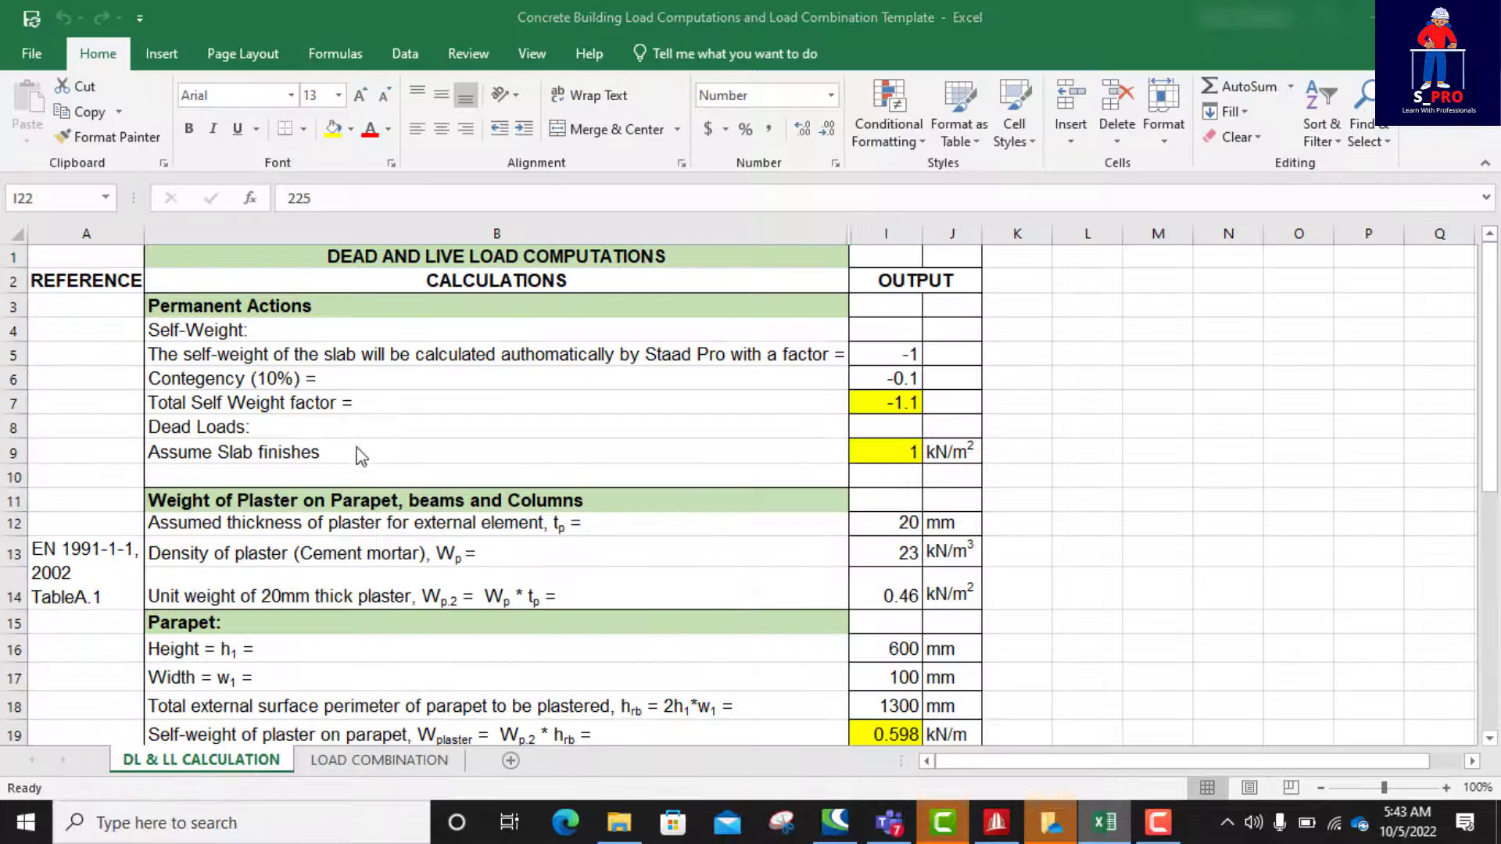
{"action": "right_click", "coordinate": [1104, 822]}
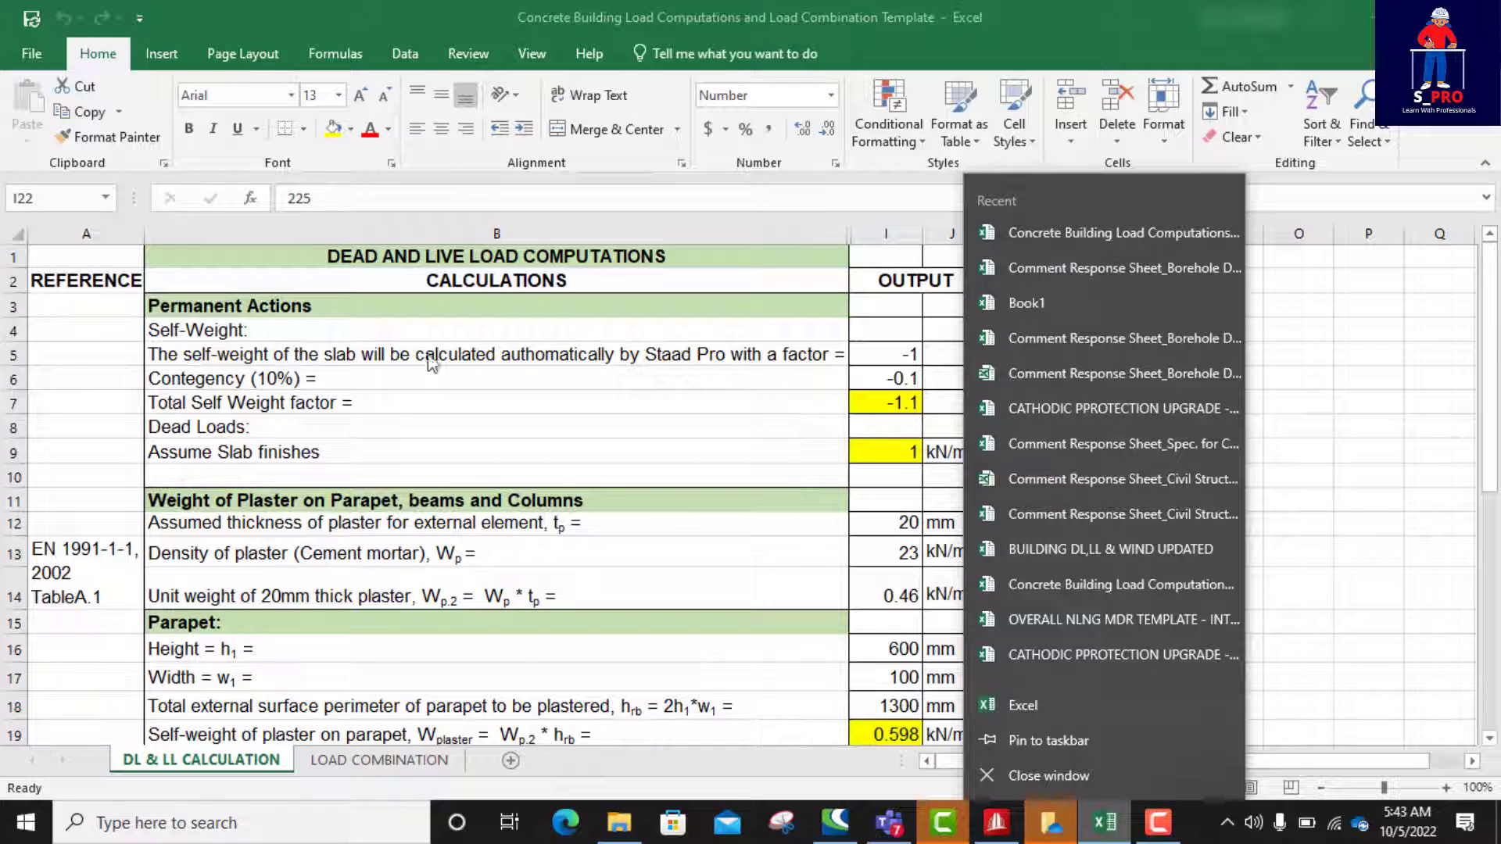
{"action": "left_click", "coordinate": [1322, 498]}
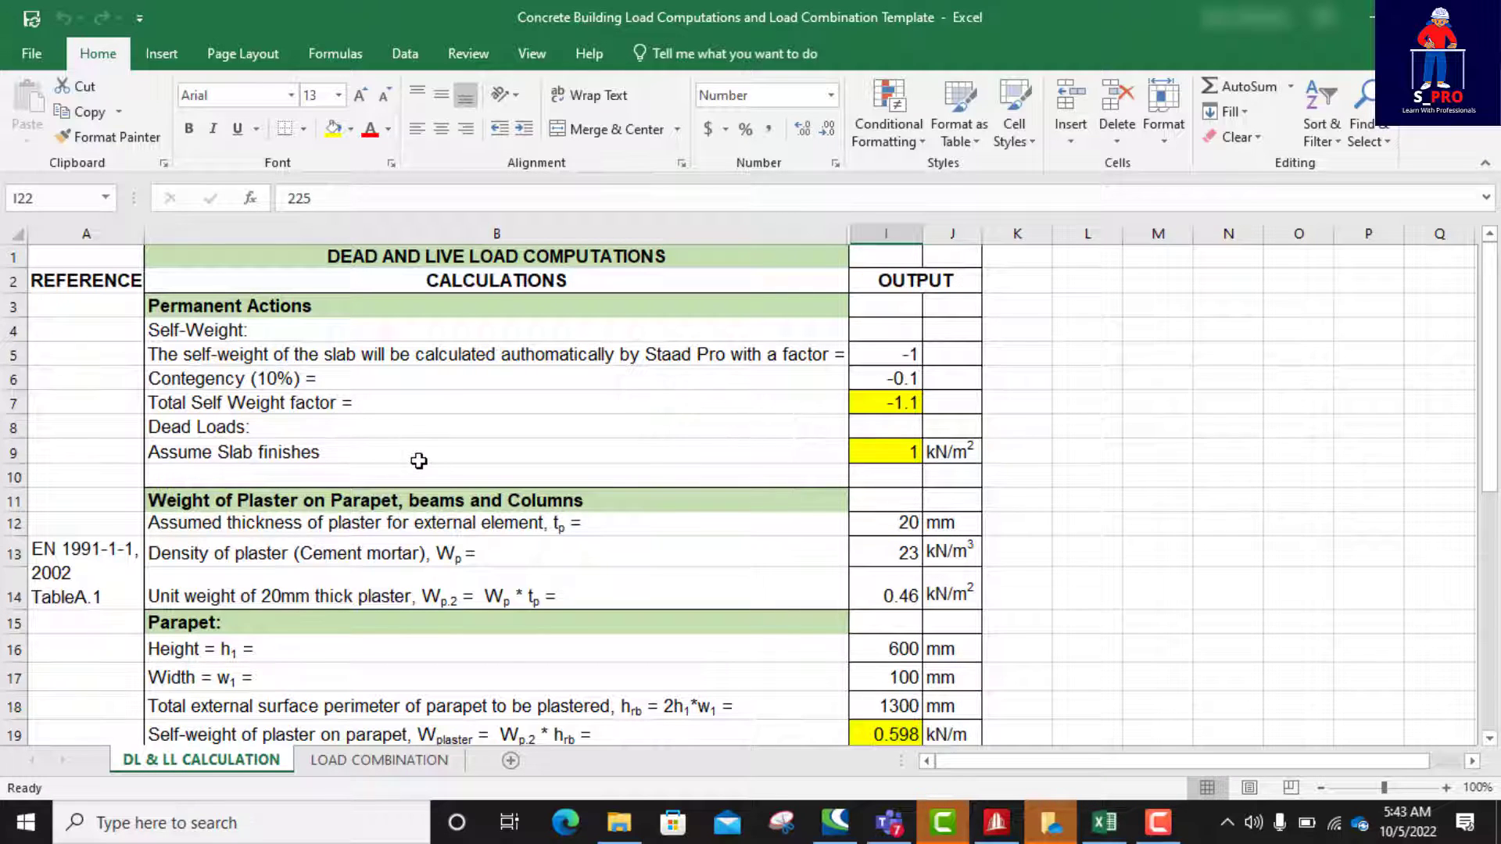
{"action": "scroll", "coordinate": [419, 461], "scroll_direction": "down", "scroll_amount": 1}
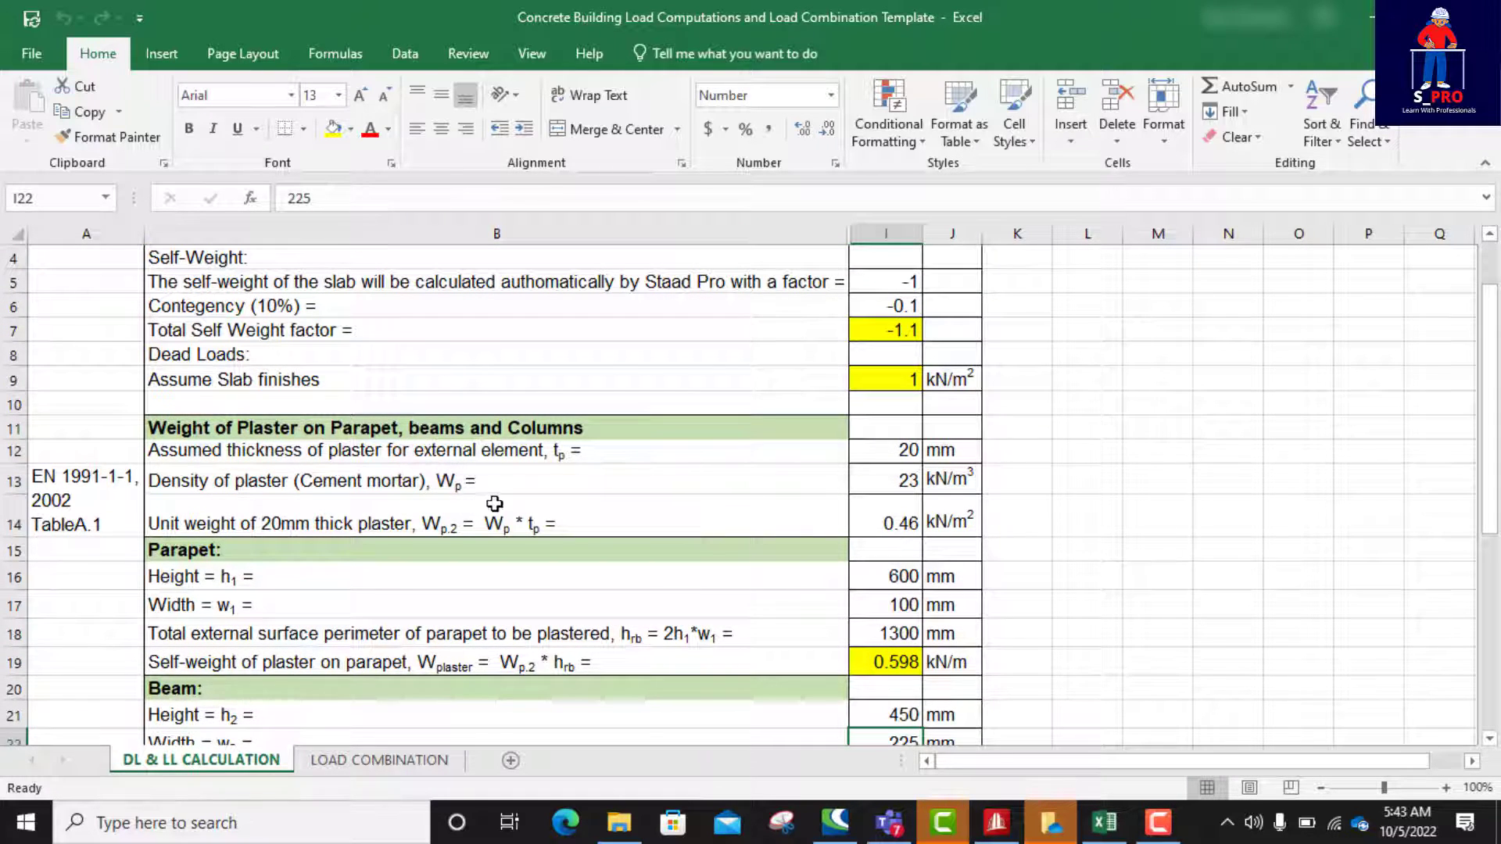
{"action": "scroll", "coordinate": [462, 467], "scroll_direction": "up", "scroll_amount": 1}
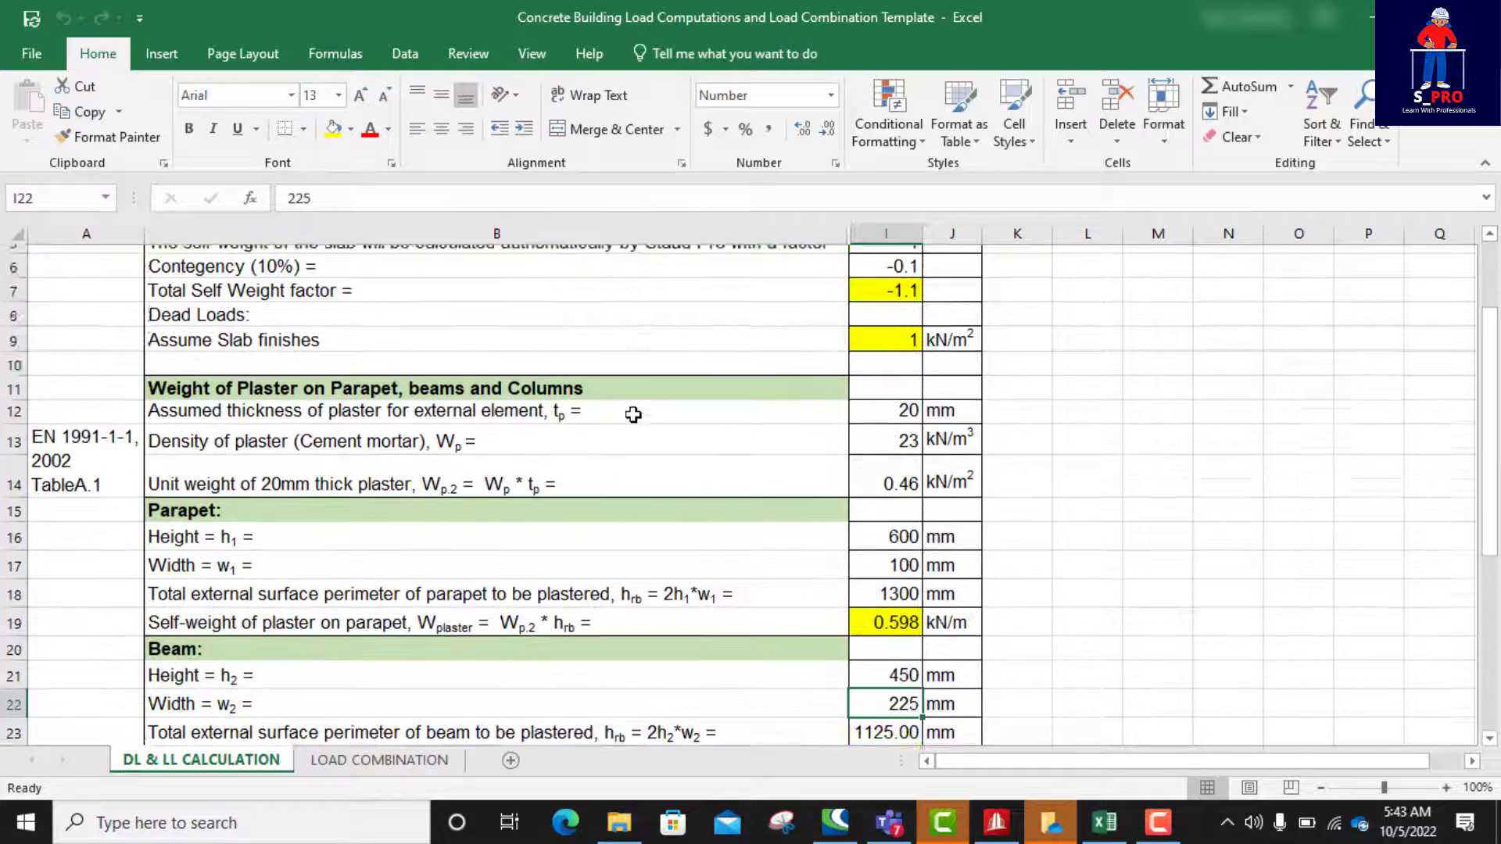
{"action": "scroll", "coordinate": [630, 413], "scroll_direction": "down", "scroll_amount": 3}
{"action": "scroll", "coordinate": [580, 441], "scroll_direction": "up", "scroll_amount": 2}
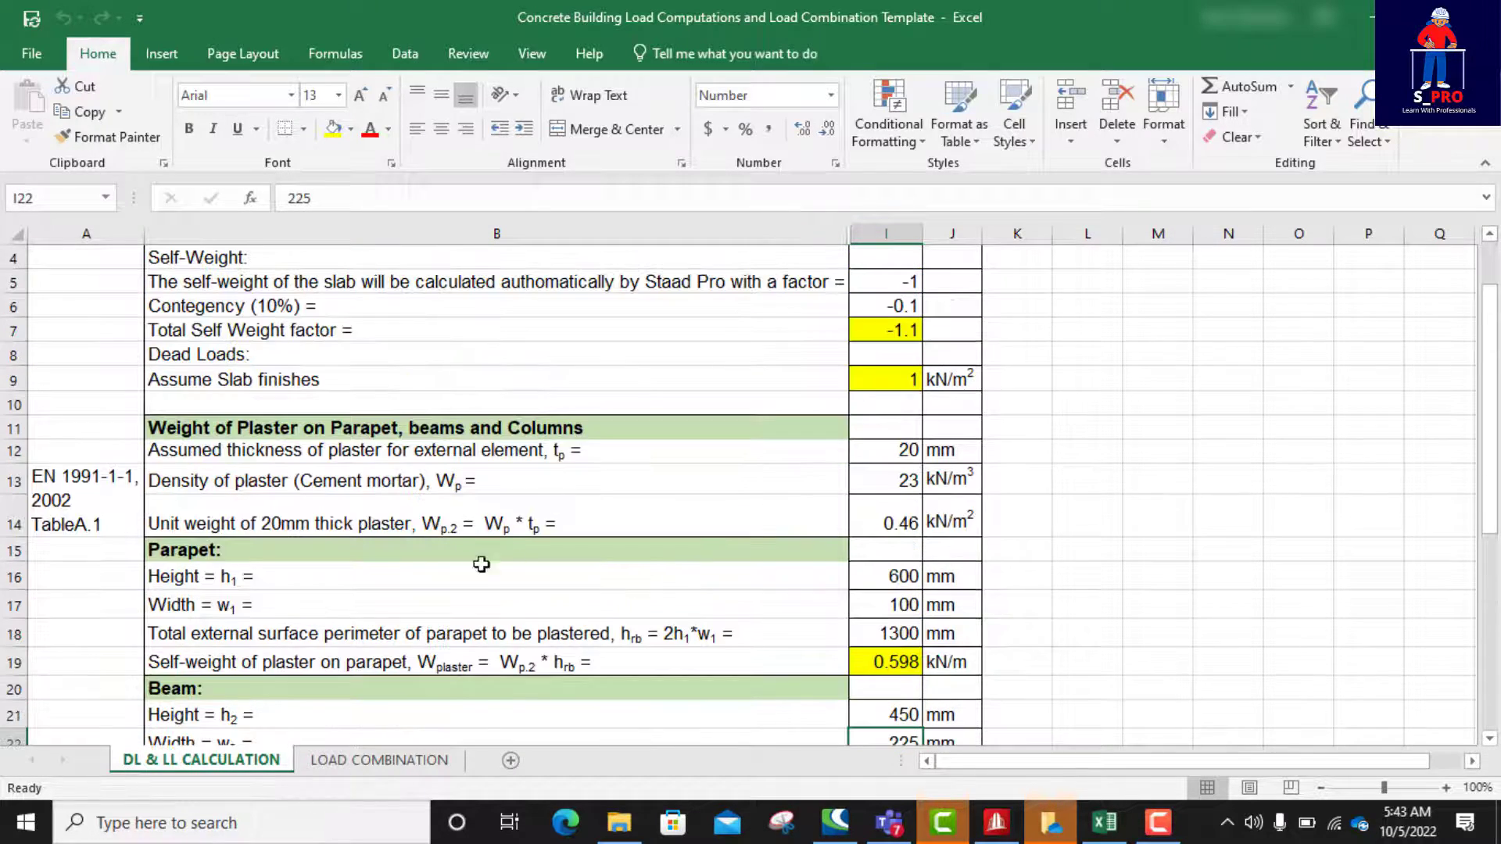
Step: Examine the serviceability and equilibrium combination matrices on the LOAD COMBINATION sheet
{"action": "left_click", "coordinate": [367, 763]}
{"action": "scroll", "coordinate": [487, 431], "scroll_direction": "up", "scroll_amount": 2}
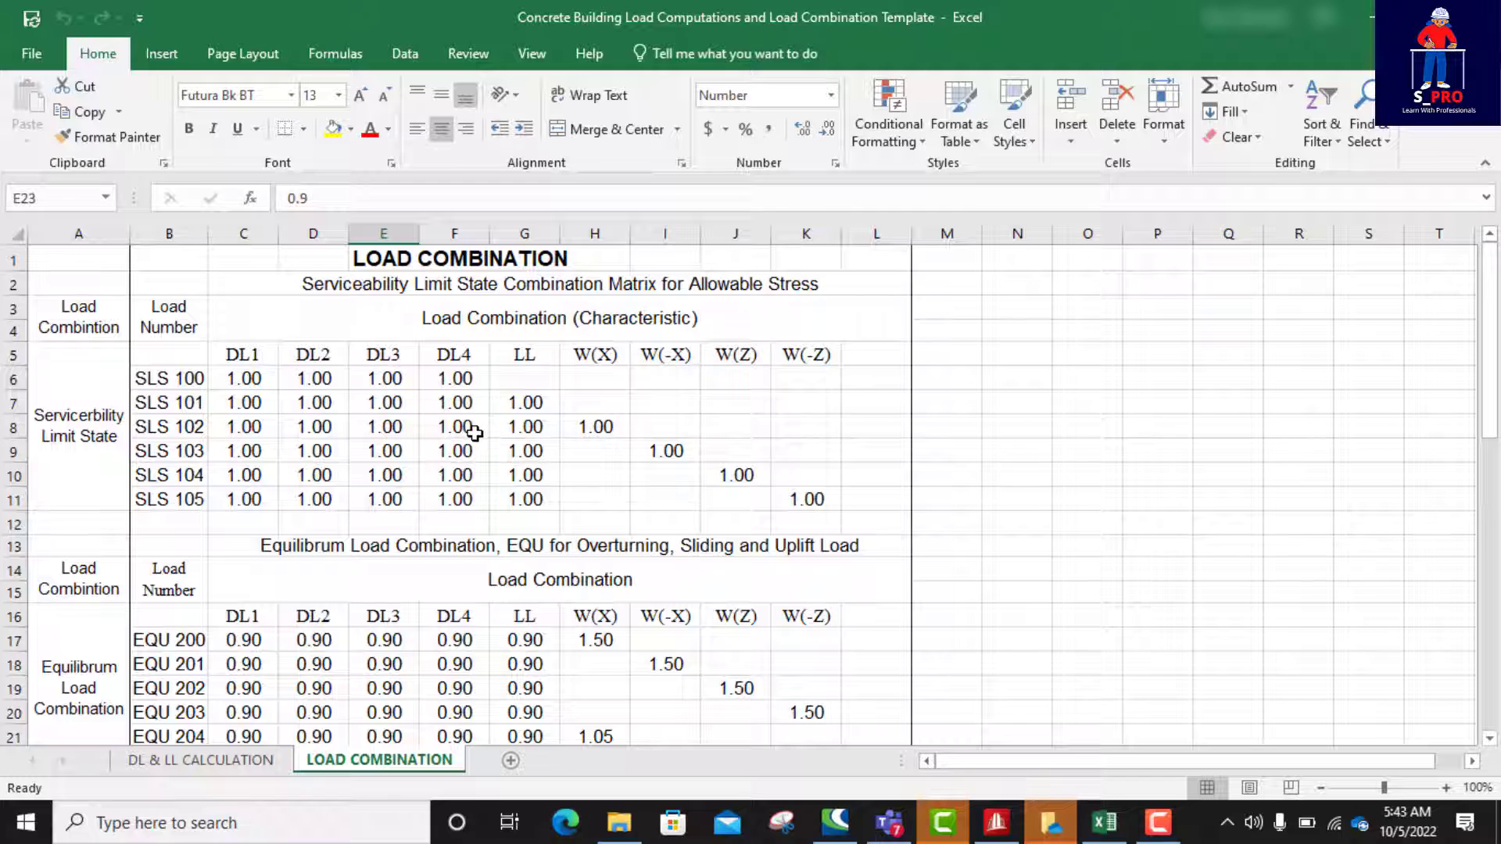
{"action": "scroll", "coordinate": [474, 432], "scroll_direction": "down", "scroll_amount": 2}
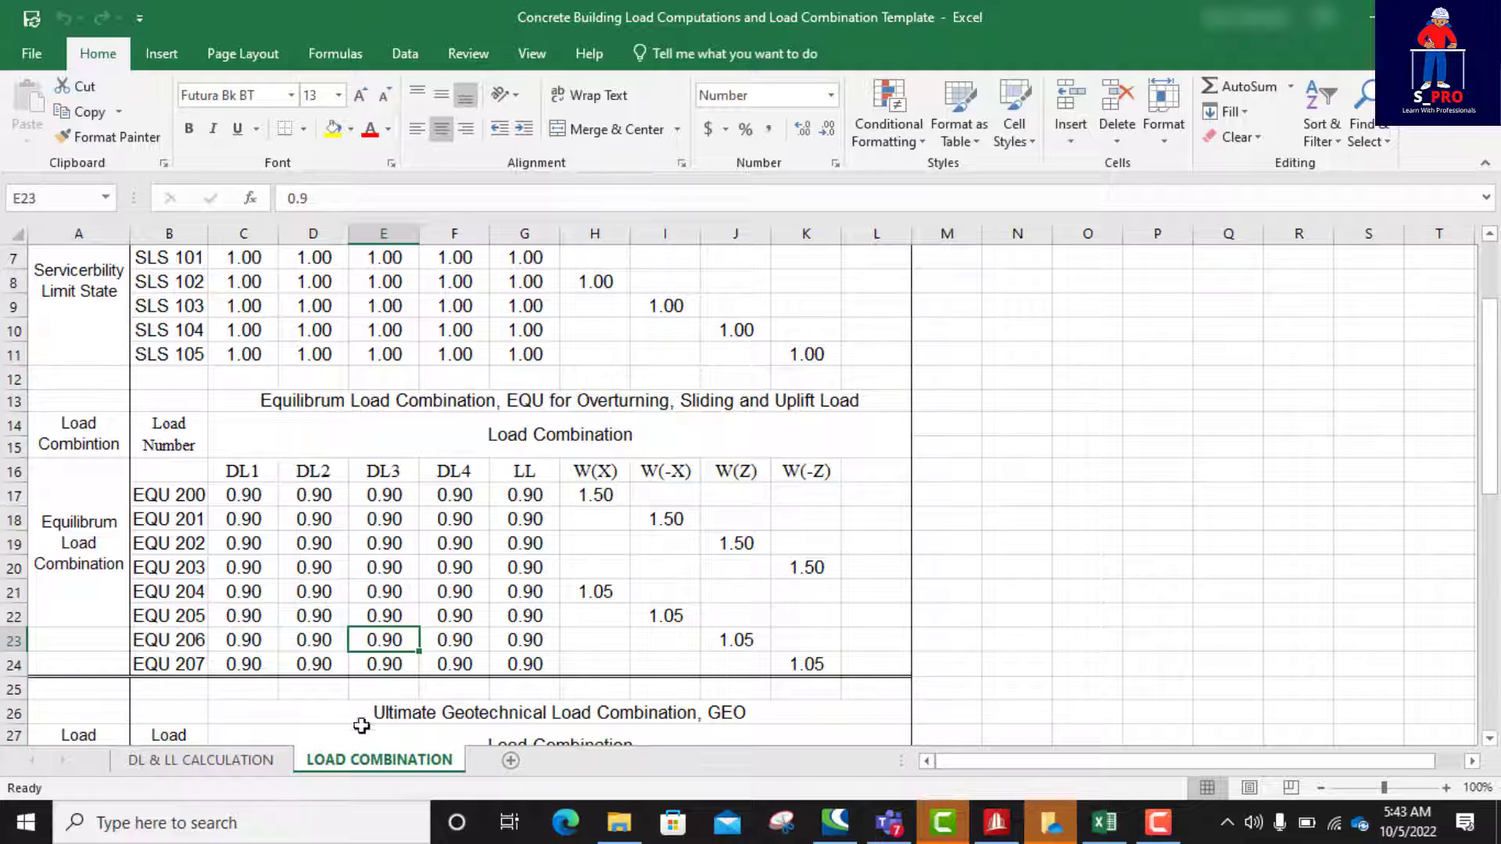
Step: Return to the start of the DL & LL CALCULATION sheet and switch to the STAAD.Pro model
{"action": "left_click", "coordinate": [232, 762]}
{"action": "scroll", "coordinate": [459, 592], "scroll_direction": "up", "scroll_amount": 1}
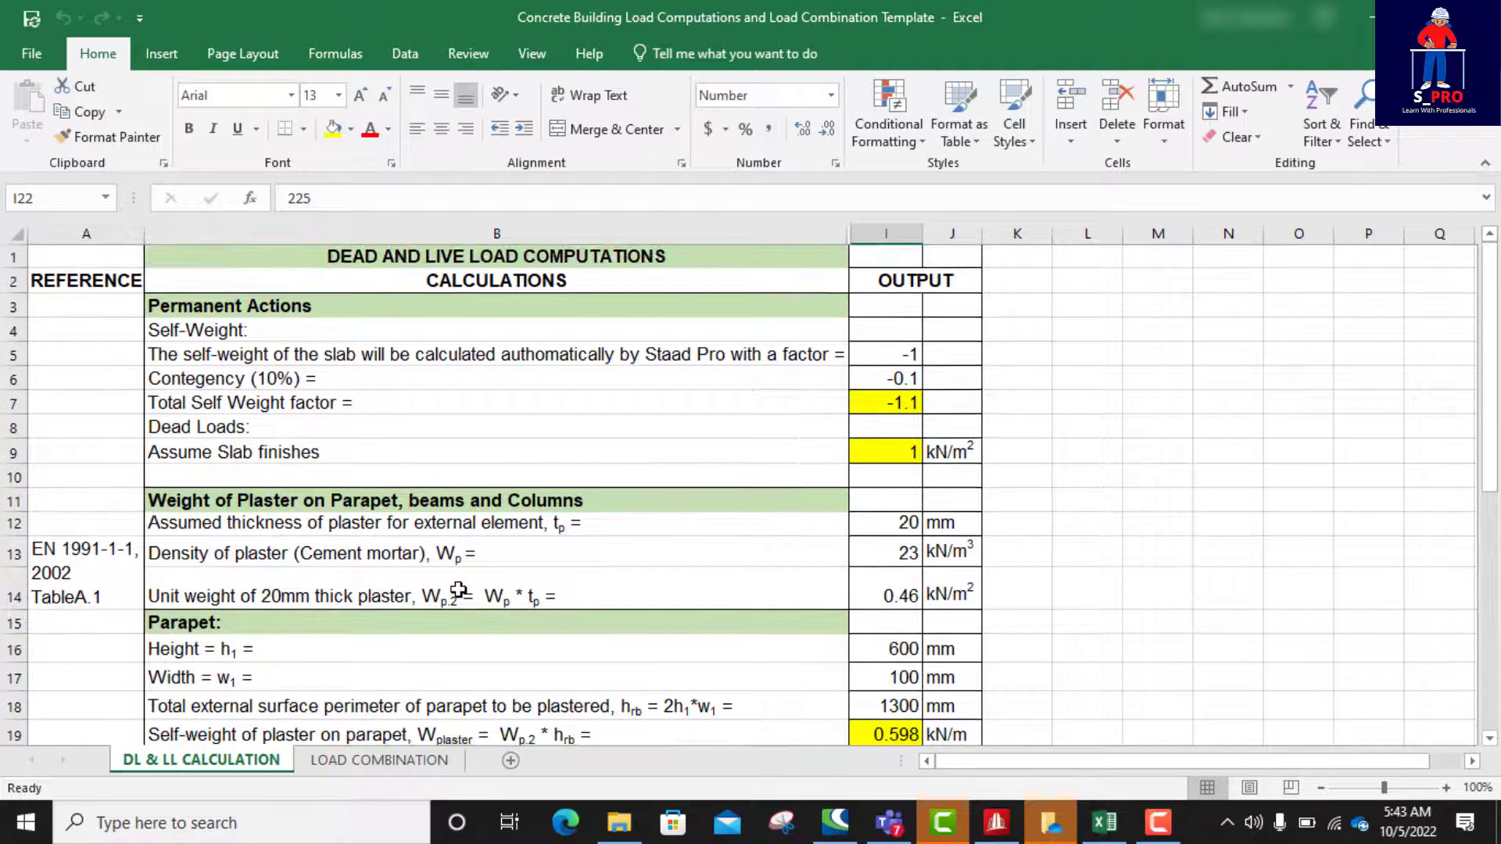
{"action": "left_click", "coordinate": [998, 825]}
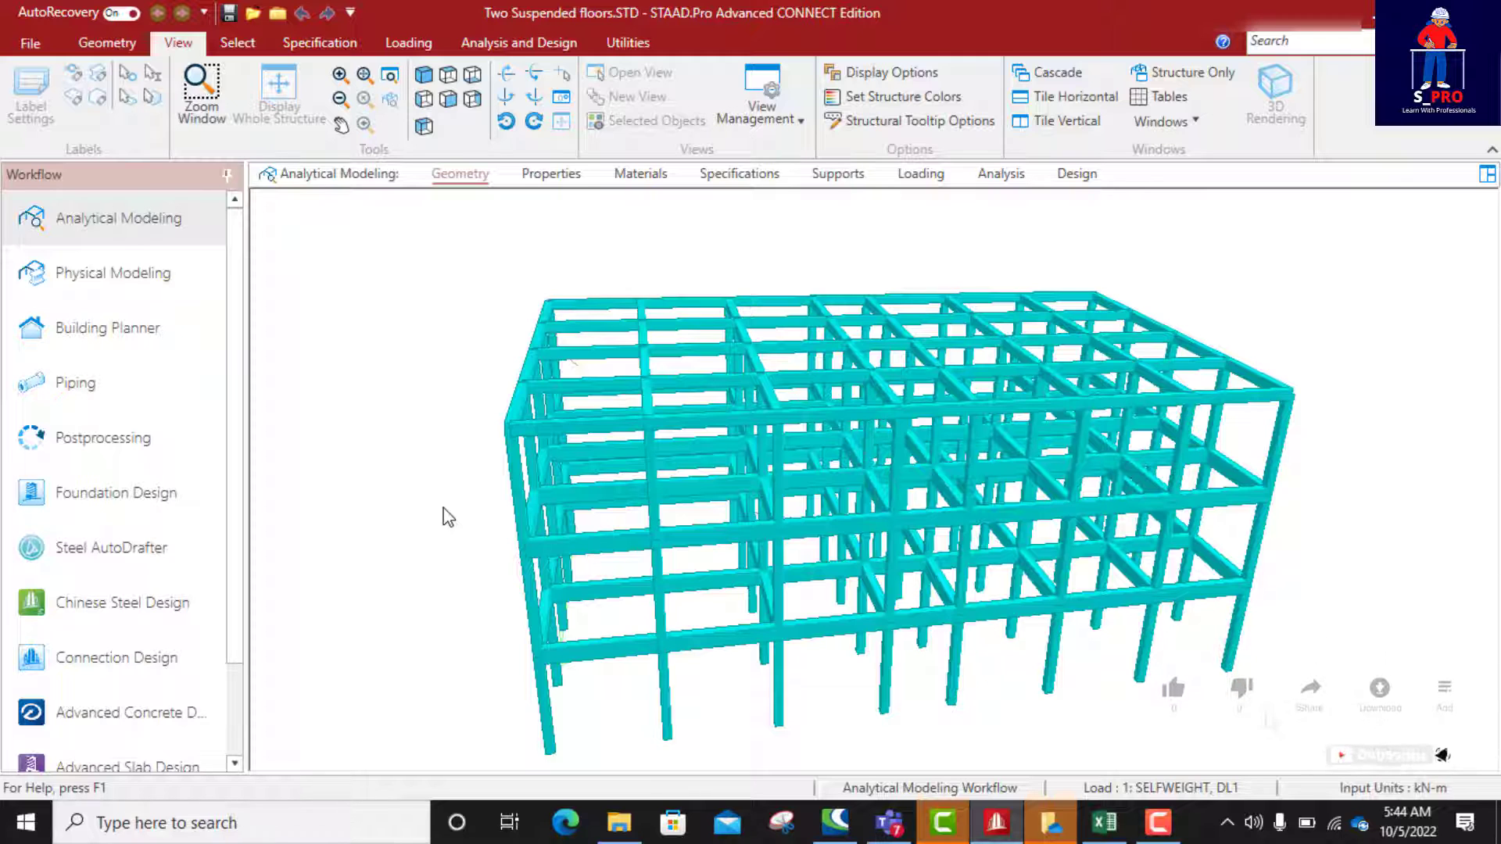
Step: Switch back to Excel and examine the SLS, EQU, GEO and STR matrices on the LOAD COMBINATION sheet
{"action": "left_click", "coordinate": [1104, 822]}
{"action": "left_click", "coordinate": [403, 760]}
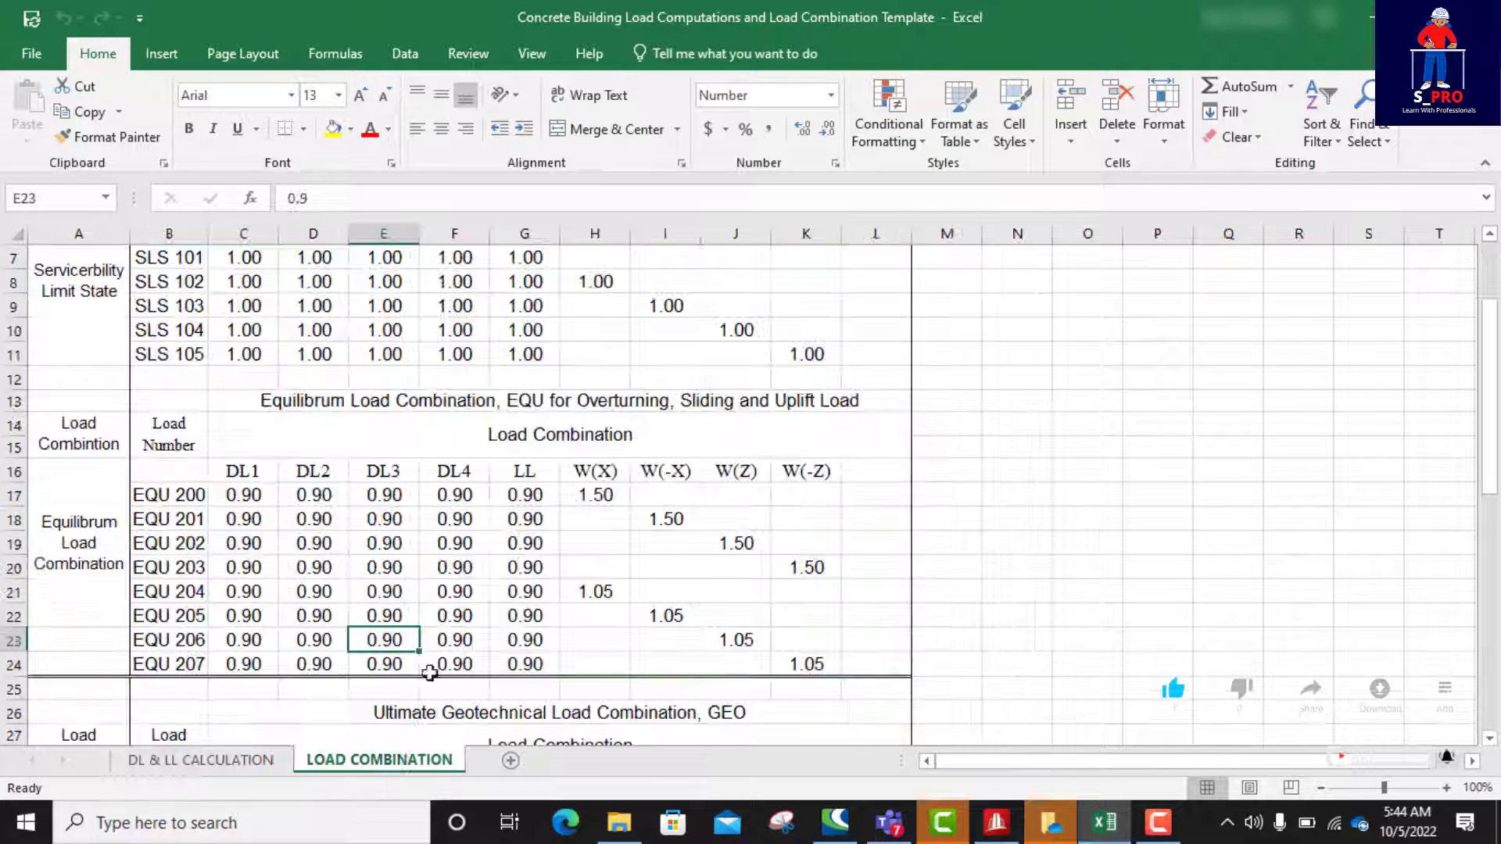
{"action": "scroll", "coordinate": [504, 493], "scroll_direction": "up", "scroll_amount": 2}
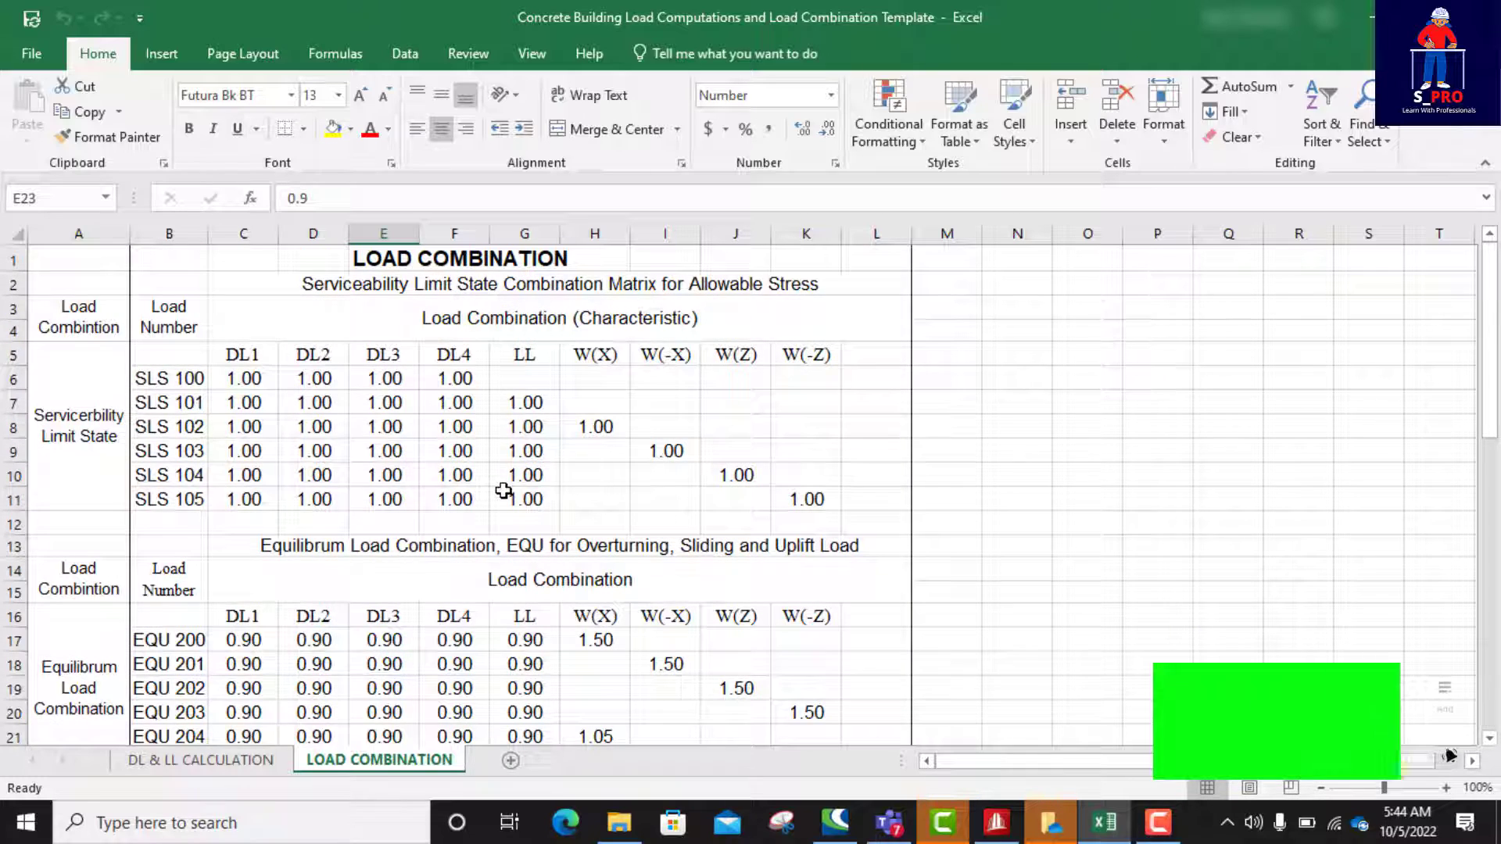
{"action": "scroll", "coordinate": [503, 490], "scroll_direction": "down", "scroll_amount": 3}
{"action": "scroll", "coordinate": [503, 490], "scroll_direction": "down", "scroll_amount": 3}
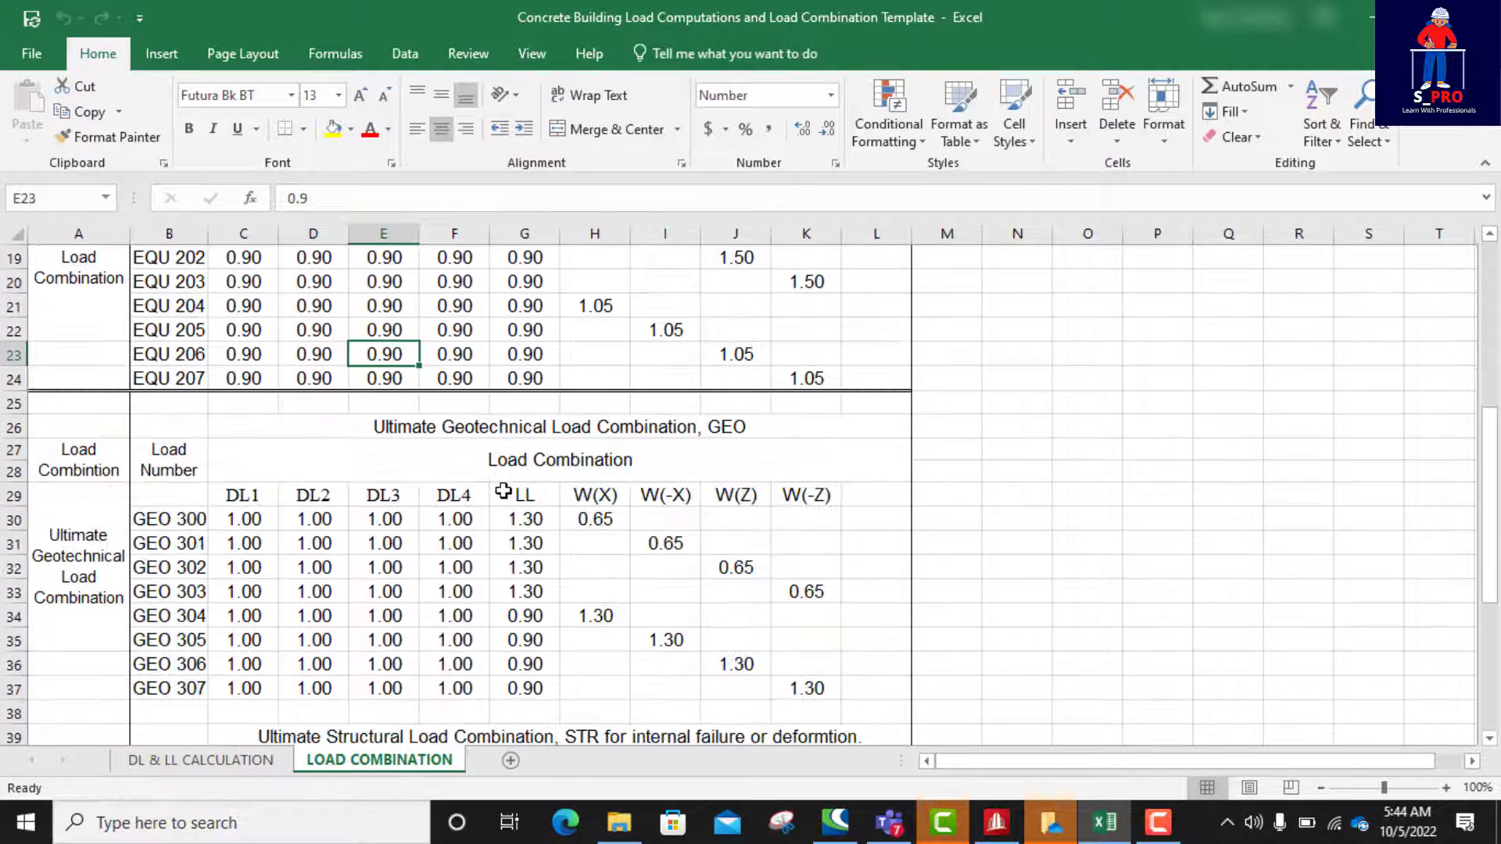
{"action": "scroll", "coordinate": [504, 490], "scroll_direction": "down", "scroll_amount": 2}
{"action": "scroll", "coordinate": [496, 510], "scroll_direction": "up", "scroll_amount": 6}
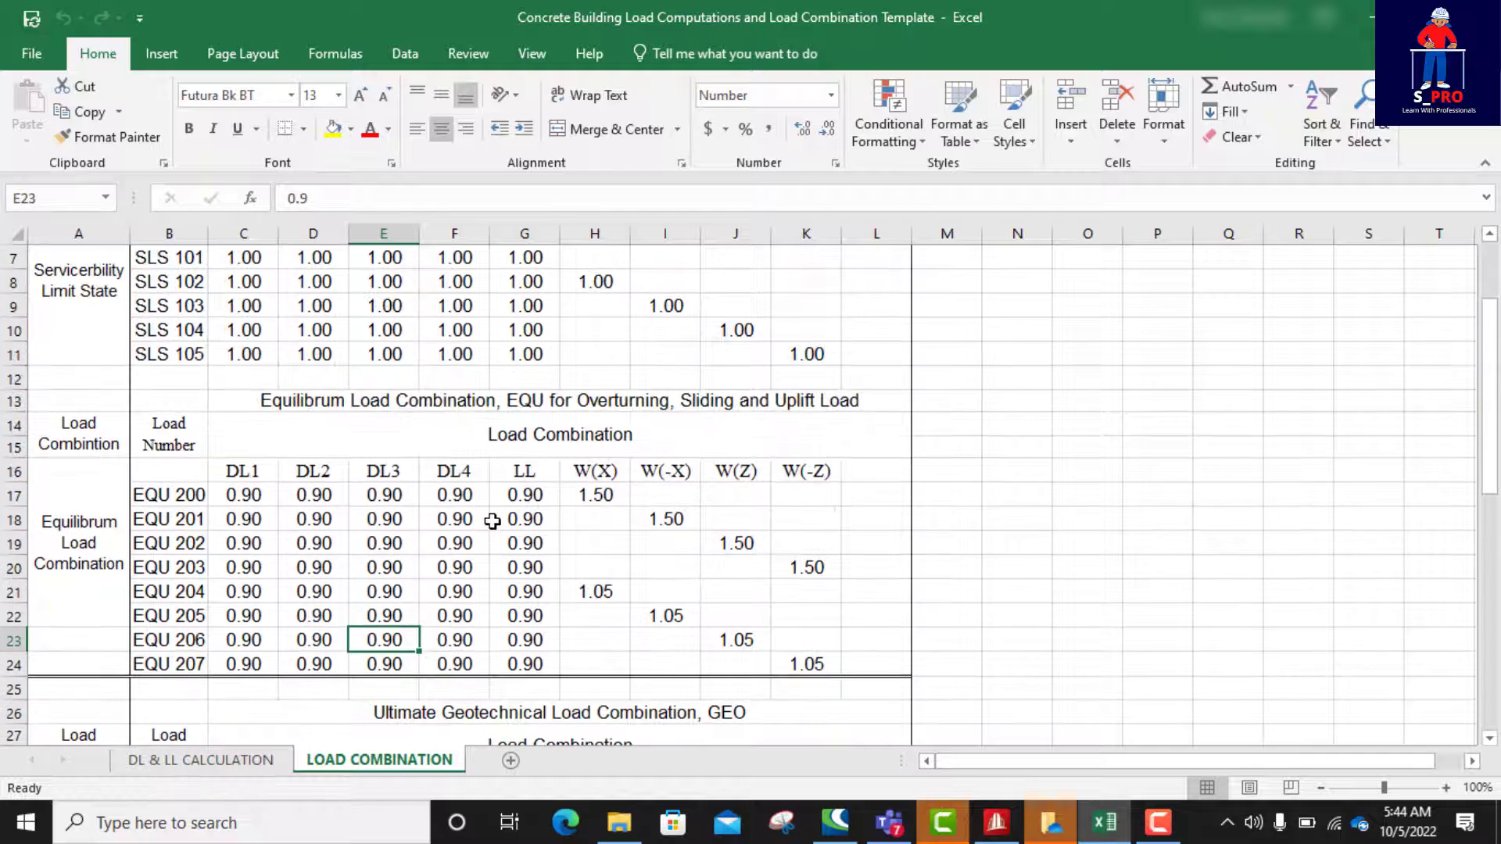
{"action": "scroll", "coordinate": [492, 522], "scroll_direction": "up", "scroll_amount": 2}
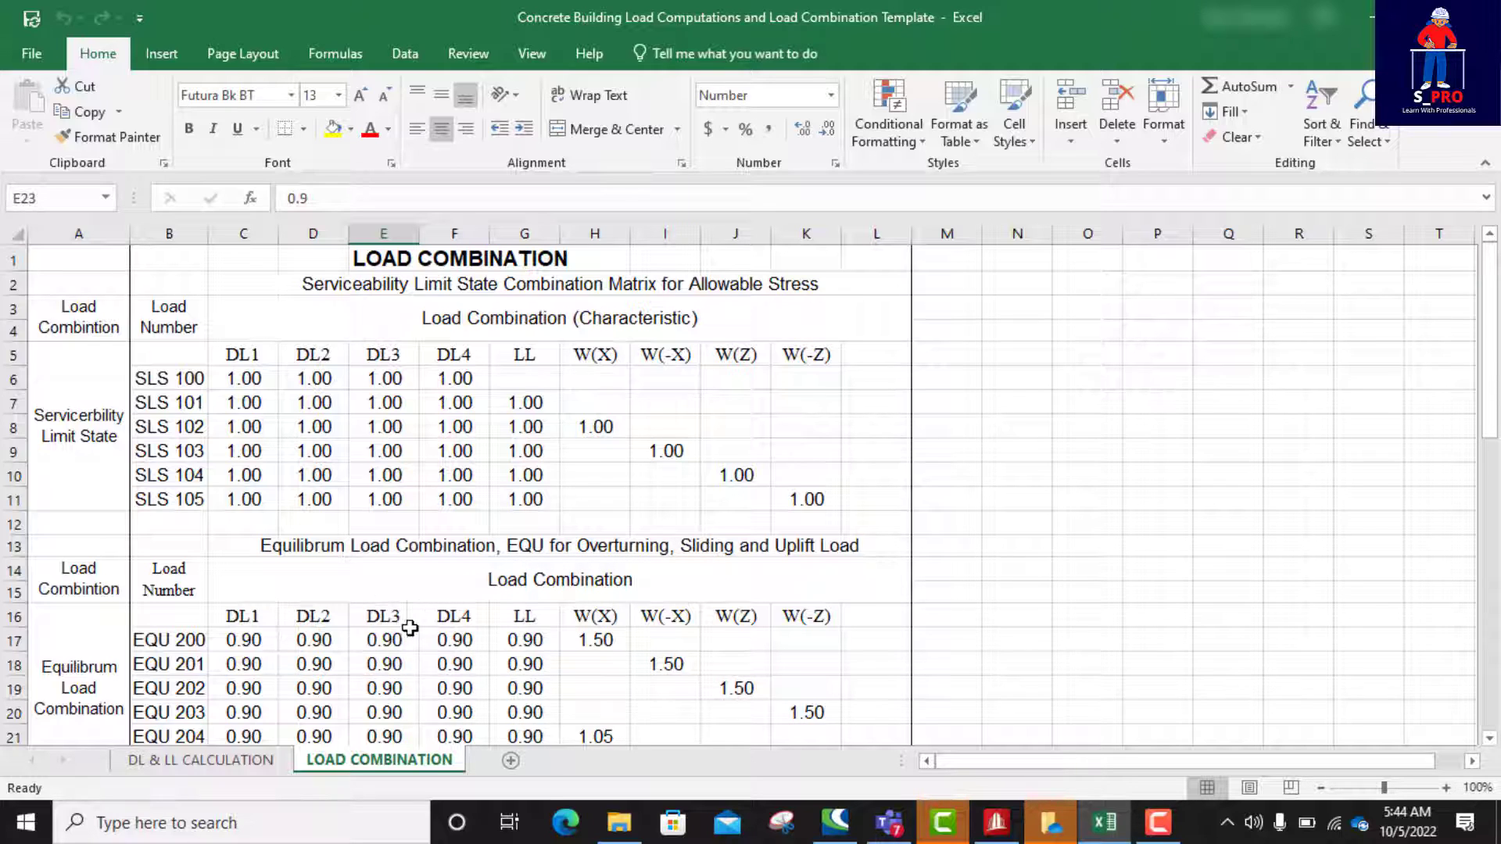
Step: Switch to STAAD.Pro and display the self-weight and floor load items of load case 1, SELFWEIGHT, DL1, on the structure
{"action": "left_click", "coordinate": [998, 828]}
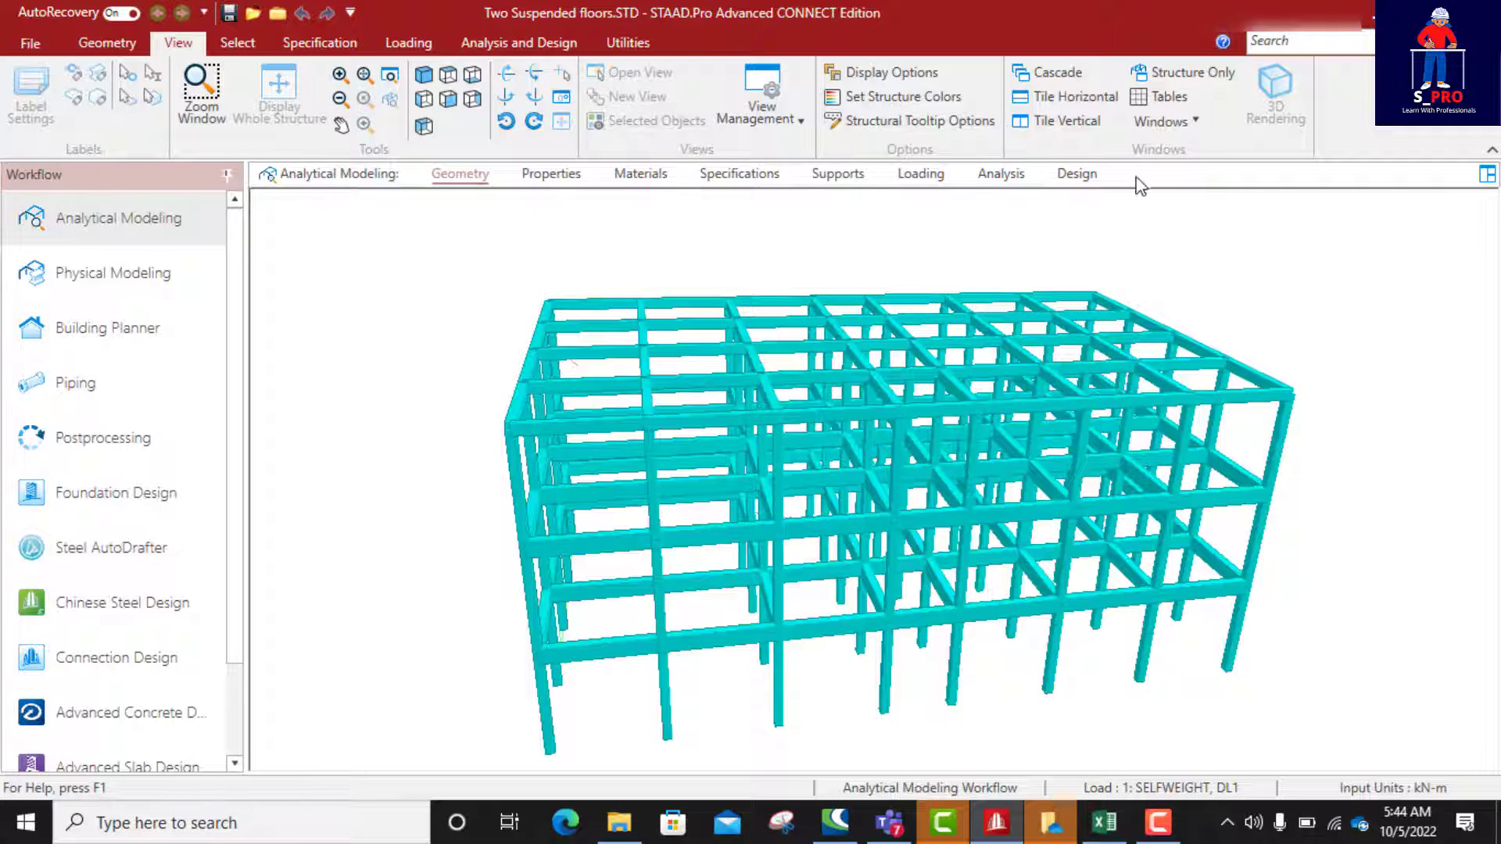
{"action": "left_click", "coordinate": [920, 174]}
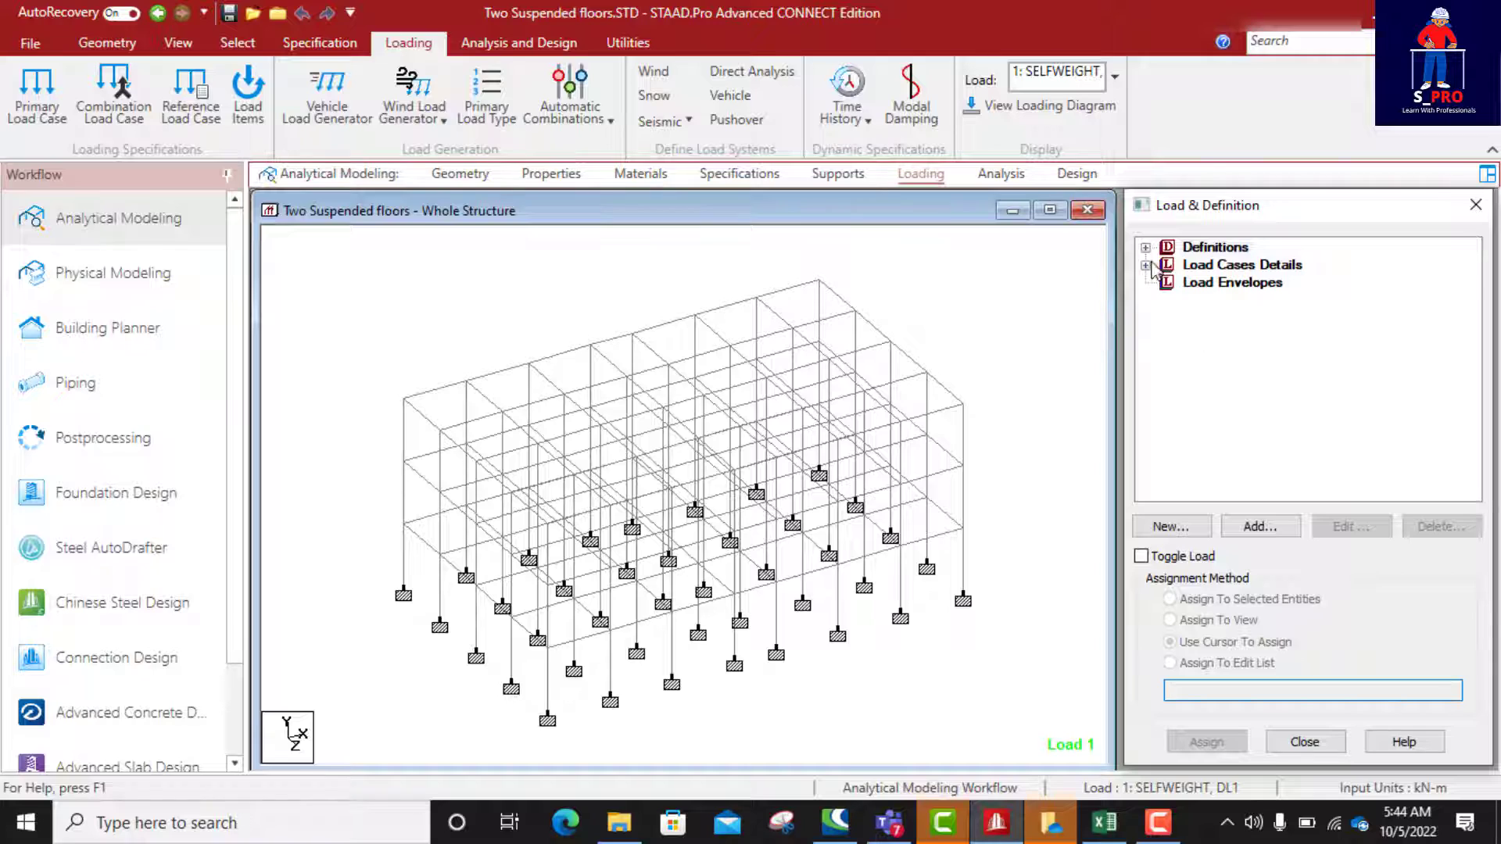
{"action": "left_click", "coordinate": [1145, 265]}
{"action": "left_click", "coordinate": [1167, 265]}
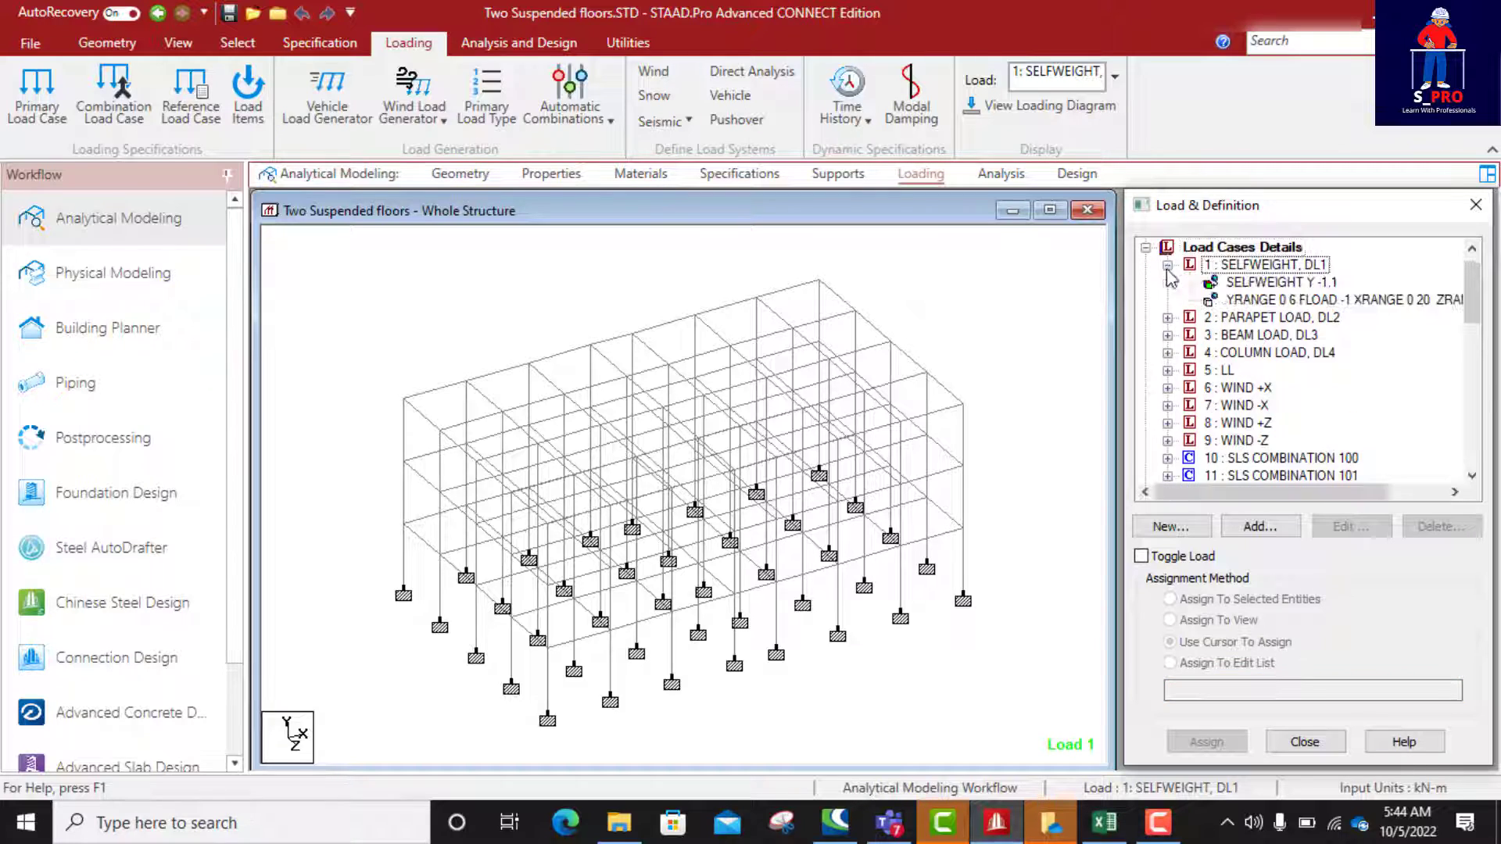
{"action": "left_click", "coordinate": [1251, 283]}
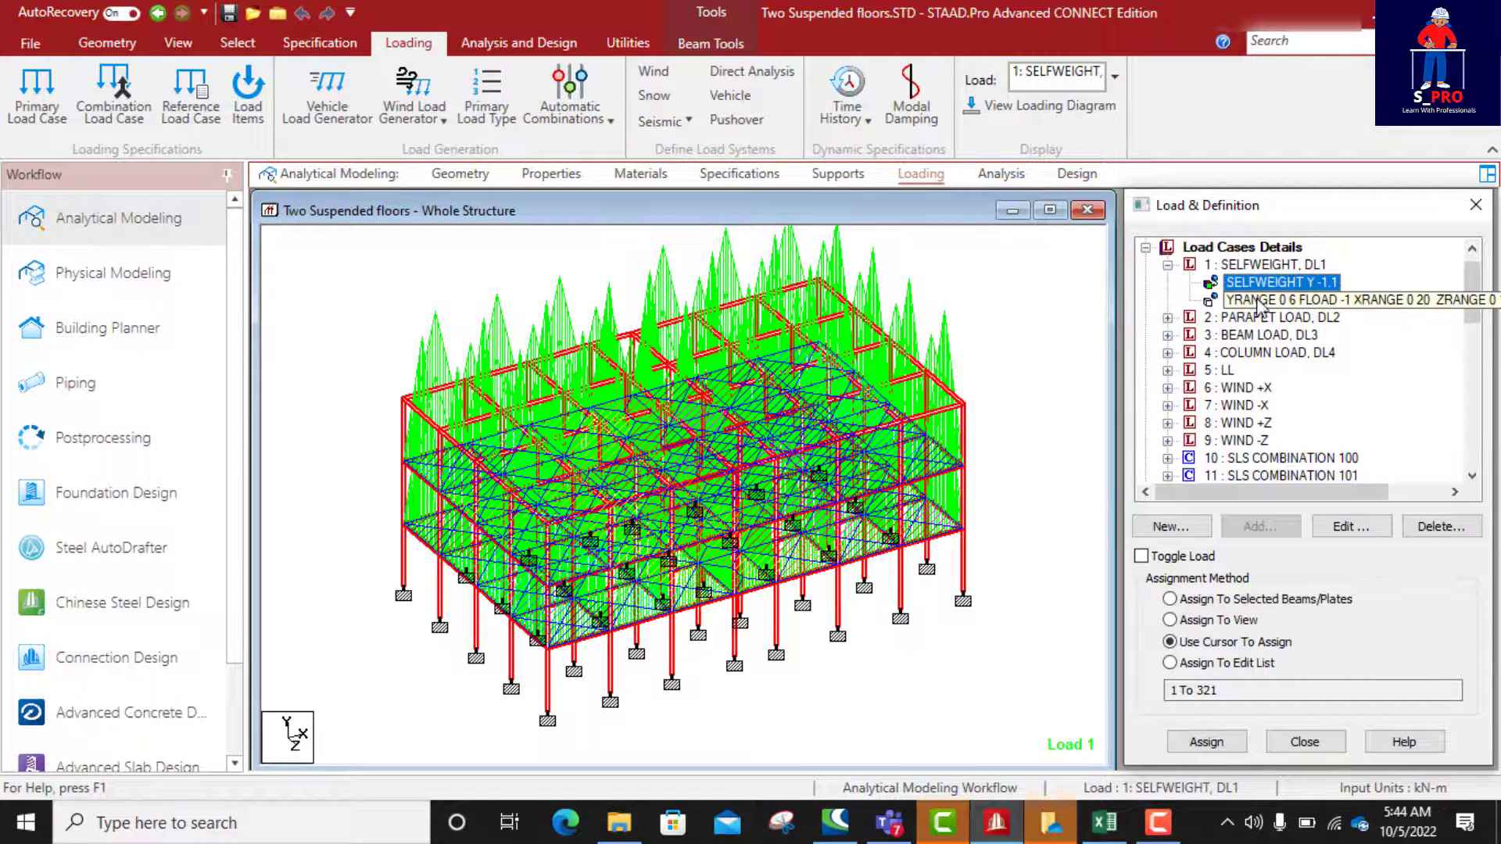
{"action": "left_click", "coordinate": [1257, 301]}
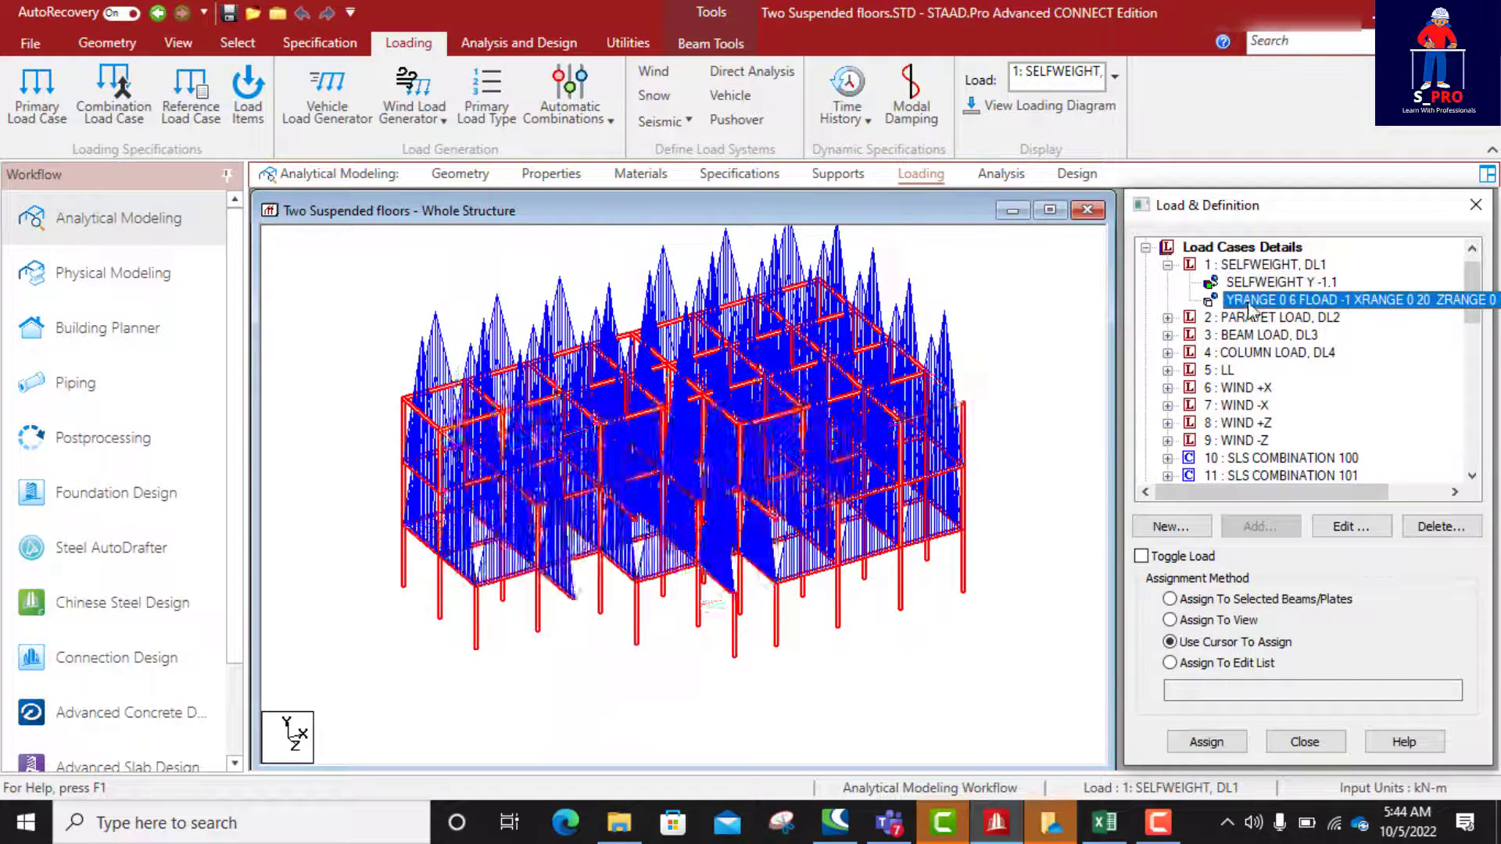
Step: Display the parapet (DL2), beam (DL3), column (DL4) and live (LL) load items on the structure one after another
{"action": "left_click", "coordinate": [1167, 318]}
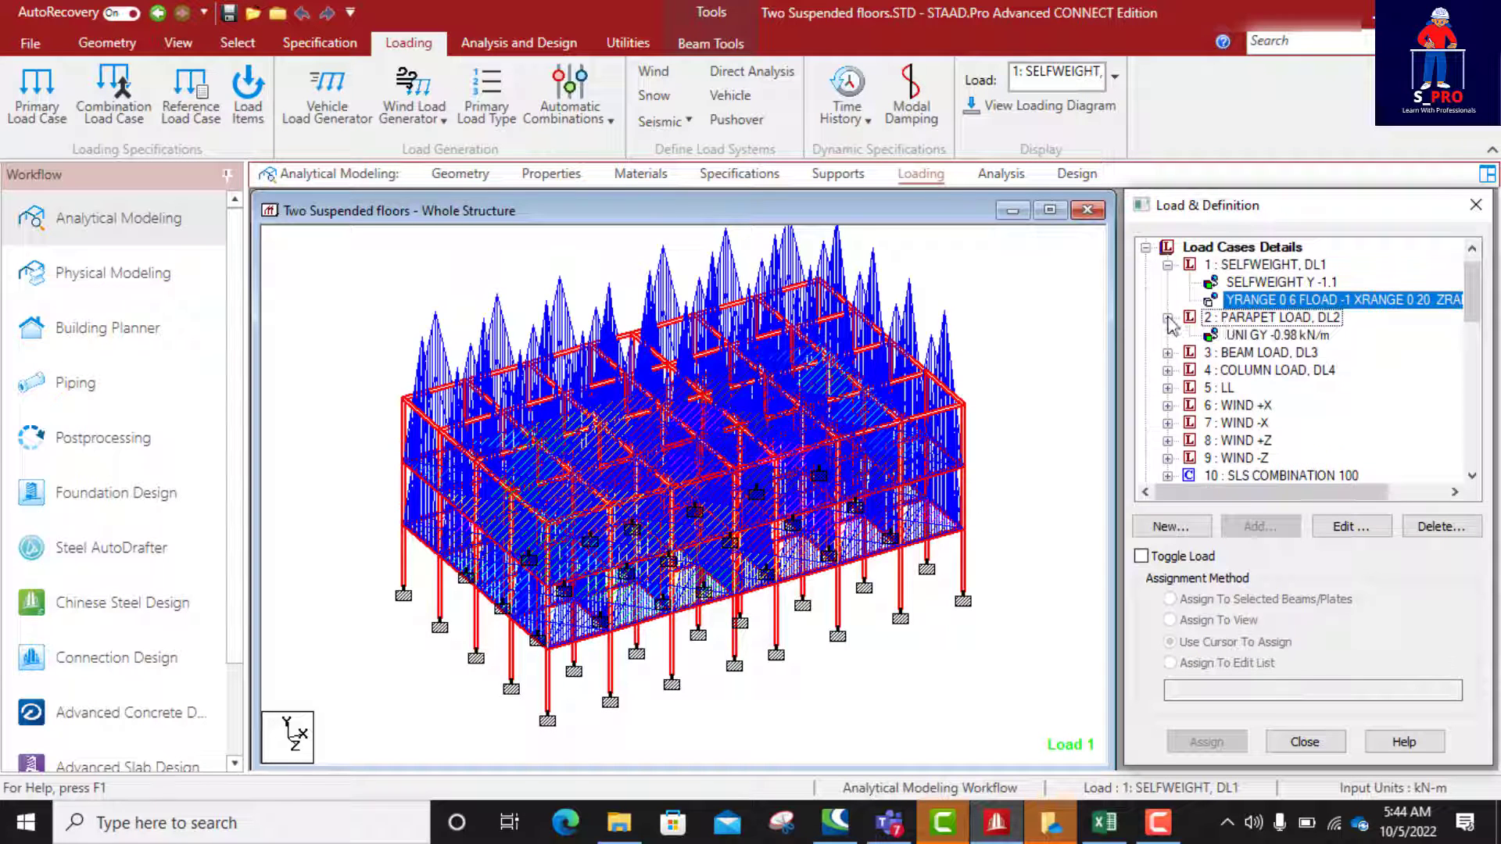
{"action": "left_click", "coordinate": [1270, 337]}
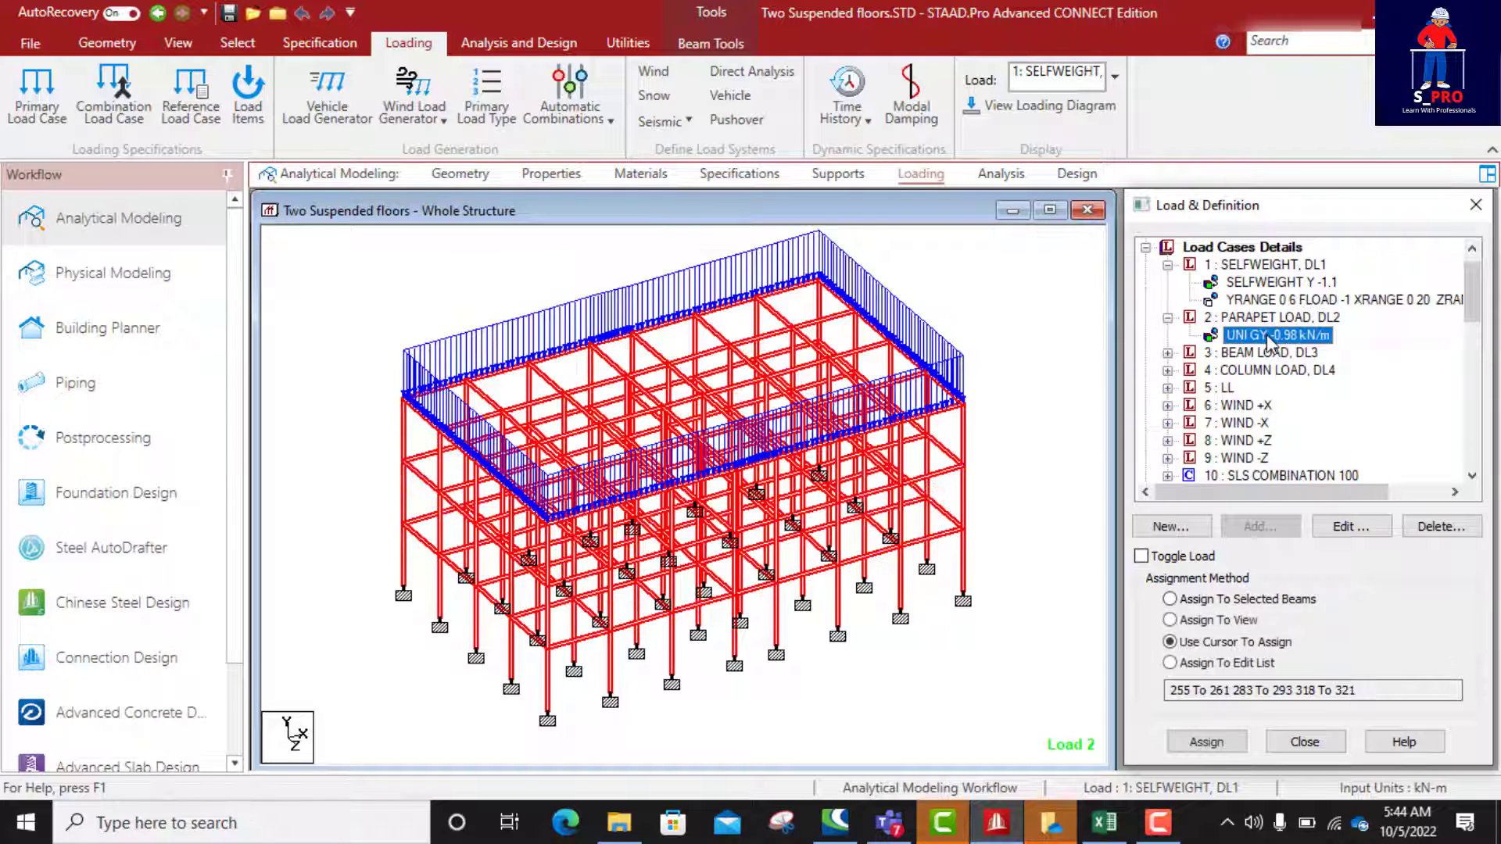
{"action": "left_click", "coordinate": [1167, 353]}
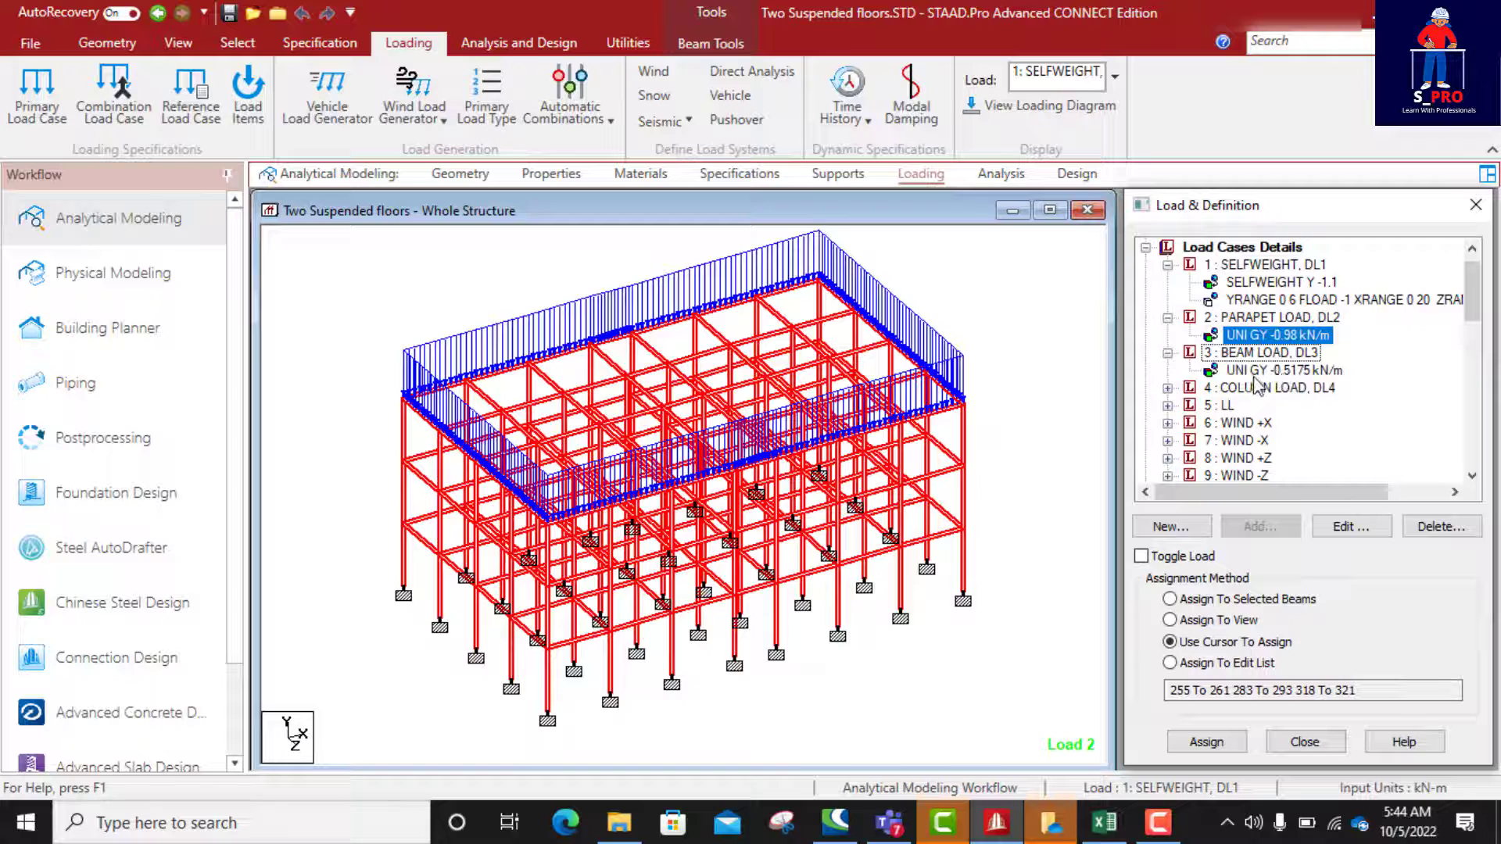
{"action": "left_click", "coordinate": [1255, 377]}
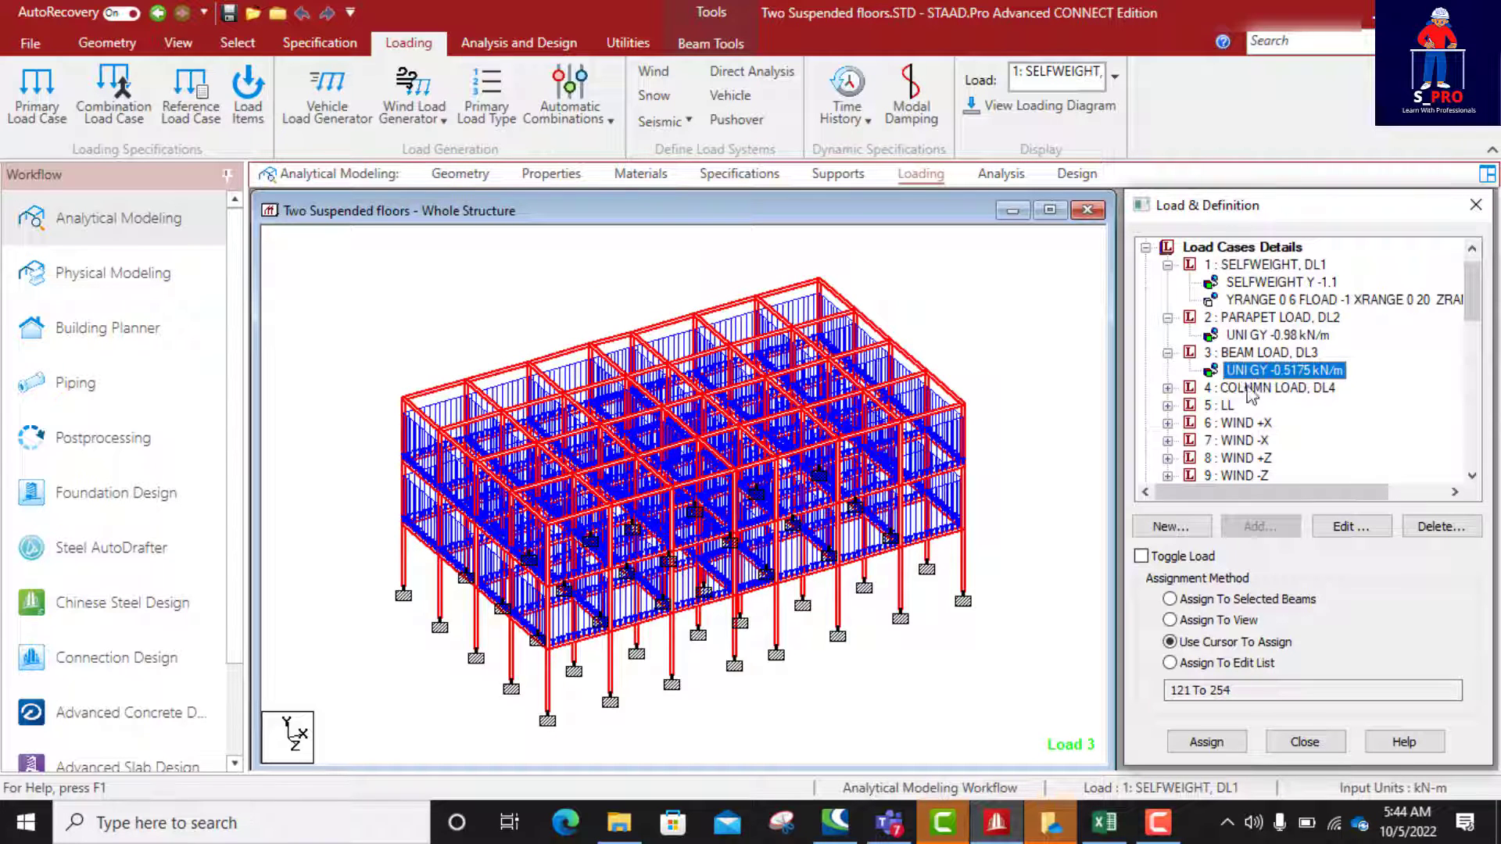
{"action": "left_click", "coordinate": [1167, 387]}
{"action": "left_click", "coordinate": [1243, 406]}
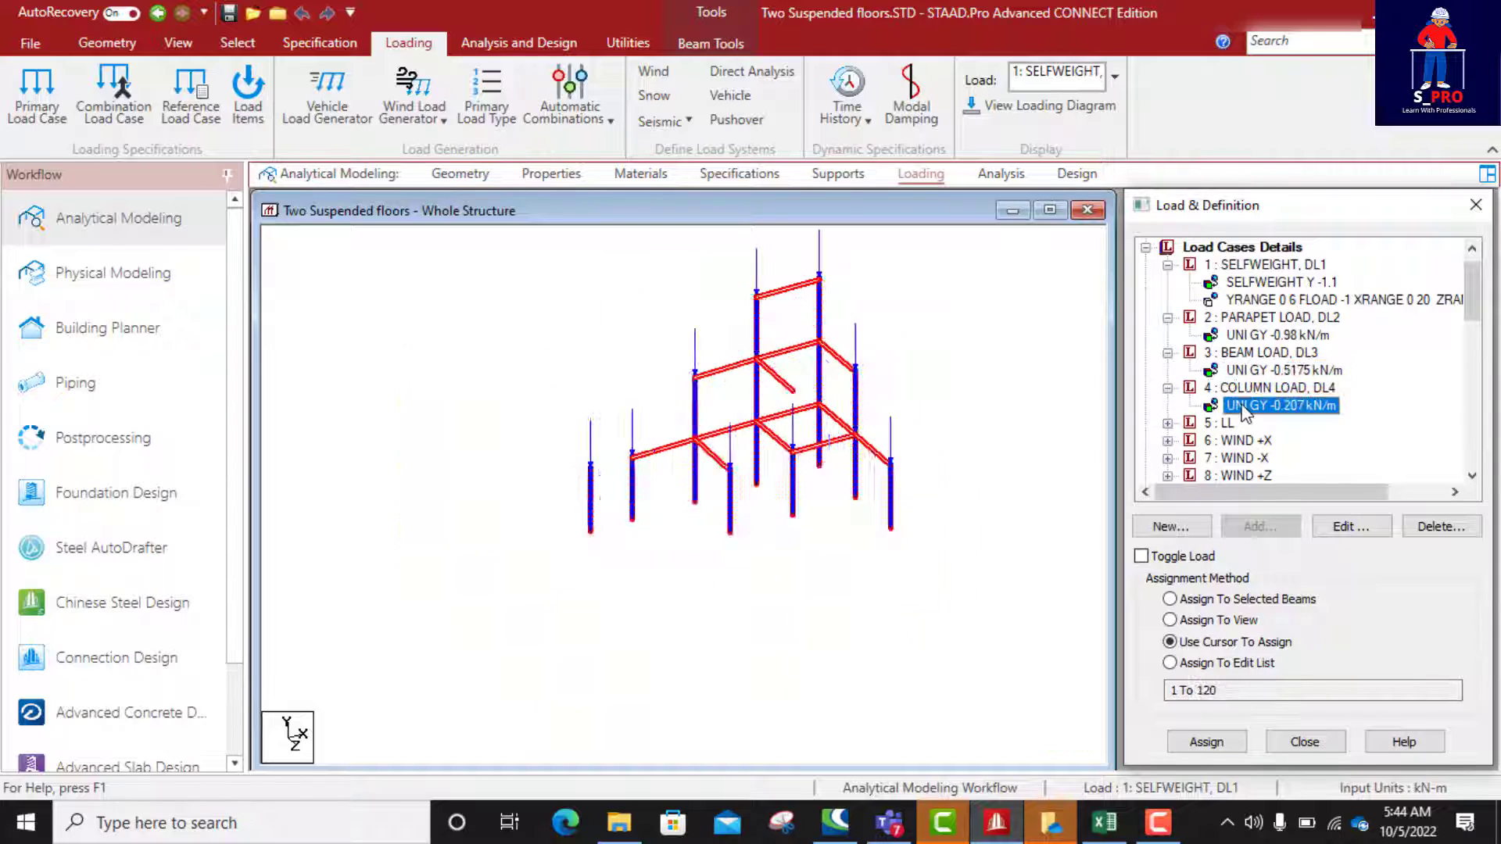
{"action": "left_click", "coordinate": [1167, 423]}
{"action": "left_click", "coordinate": [1267, 440]}
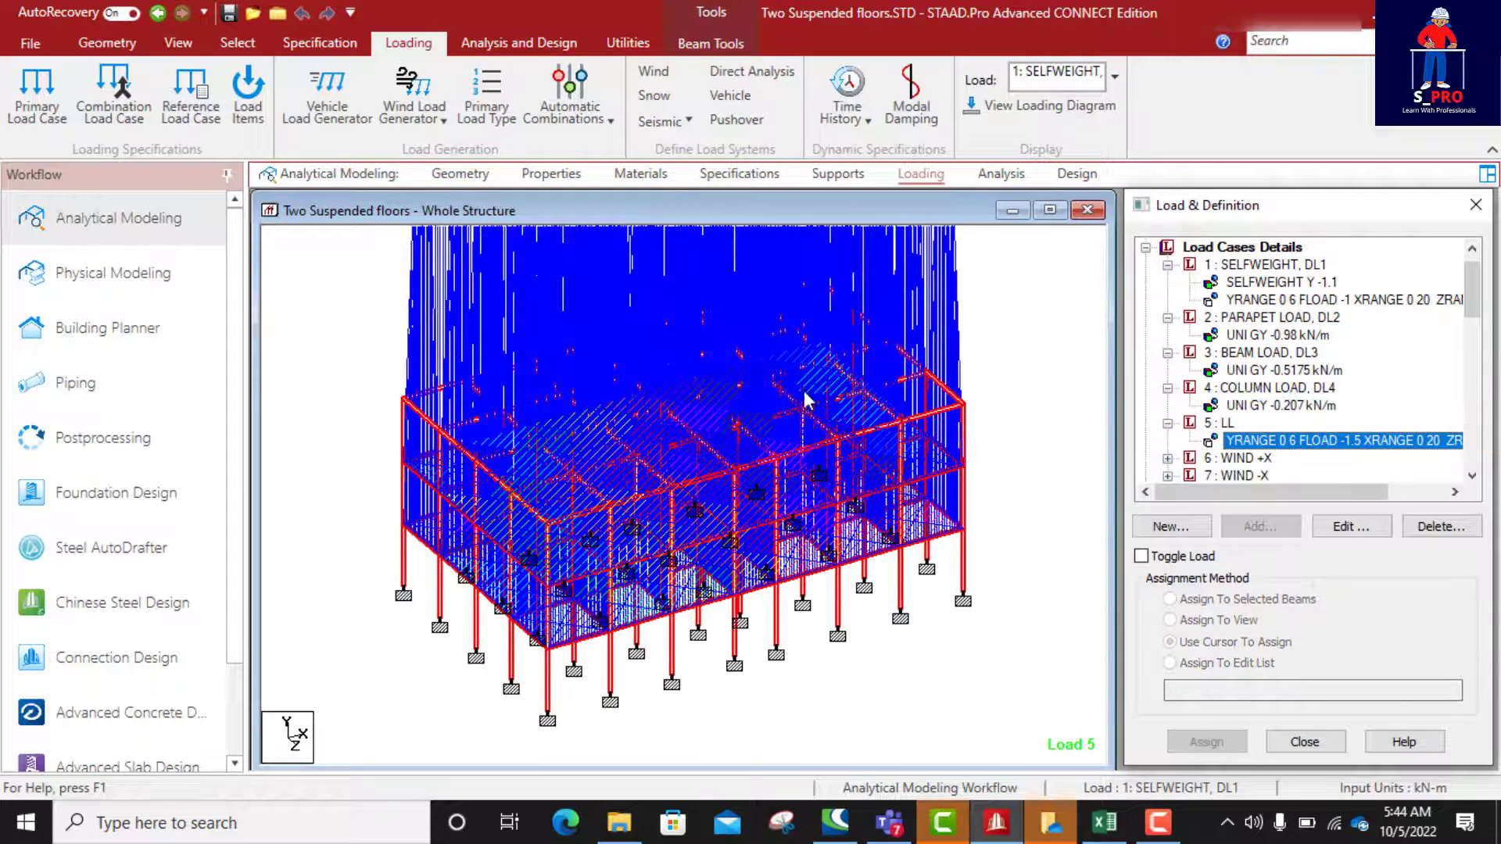
Step: Display the wind load items of the WIND +X, WIND -X, WIND +Z and WIND -Z cases on the structure
{"action": "left_click", "coordinate": [1168, 458]}
{"action": "left_click", "coordinate": [1255, 458]}
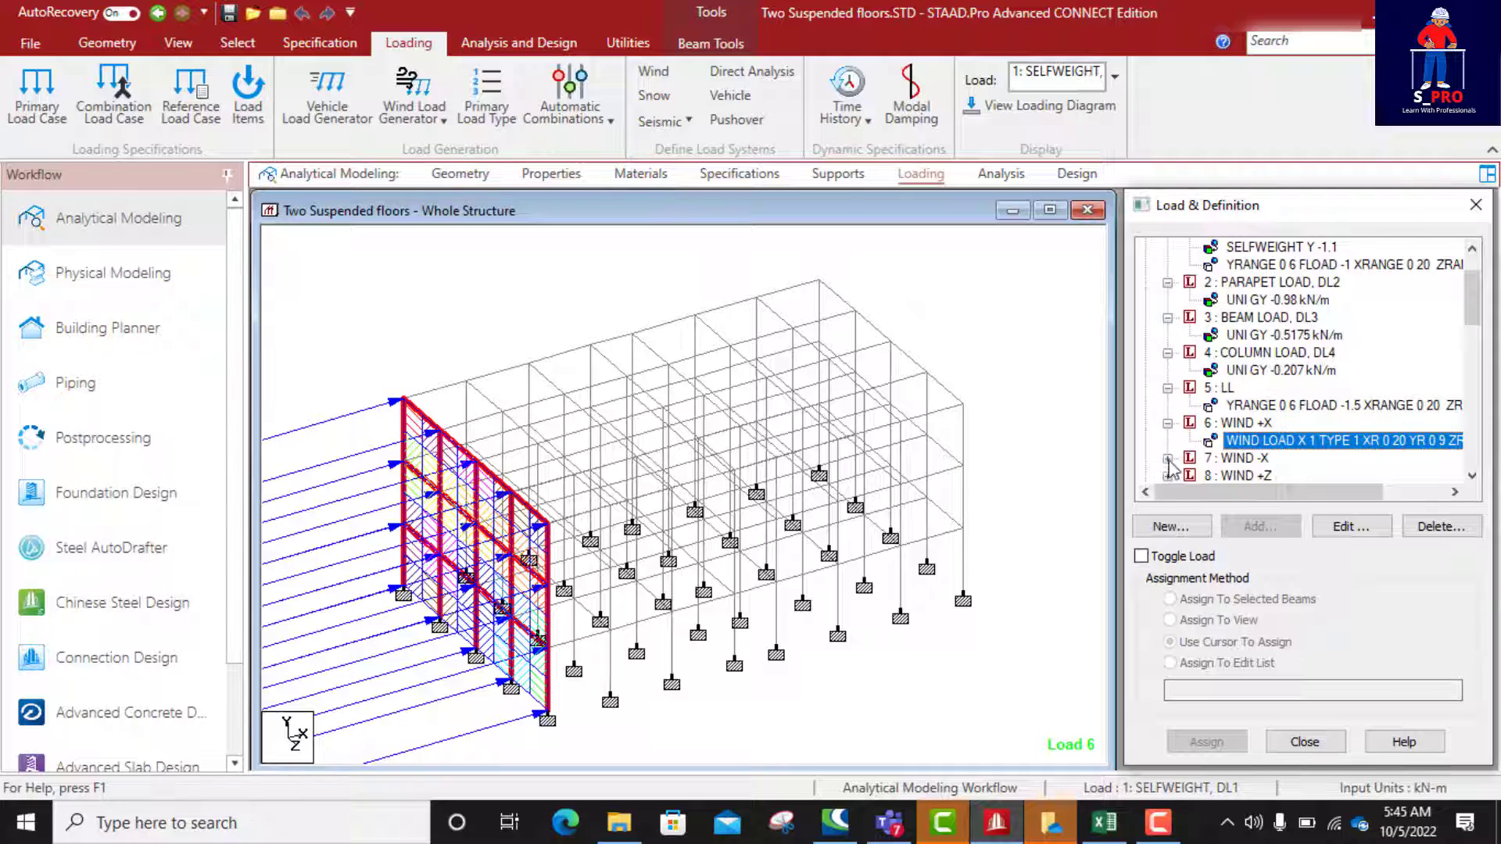
{"action": "left_click", "coordinate": [1168, 460]}
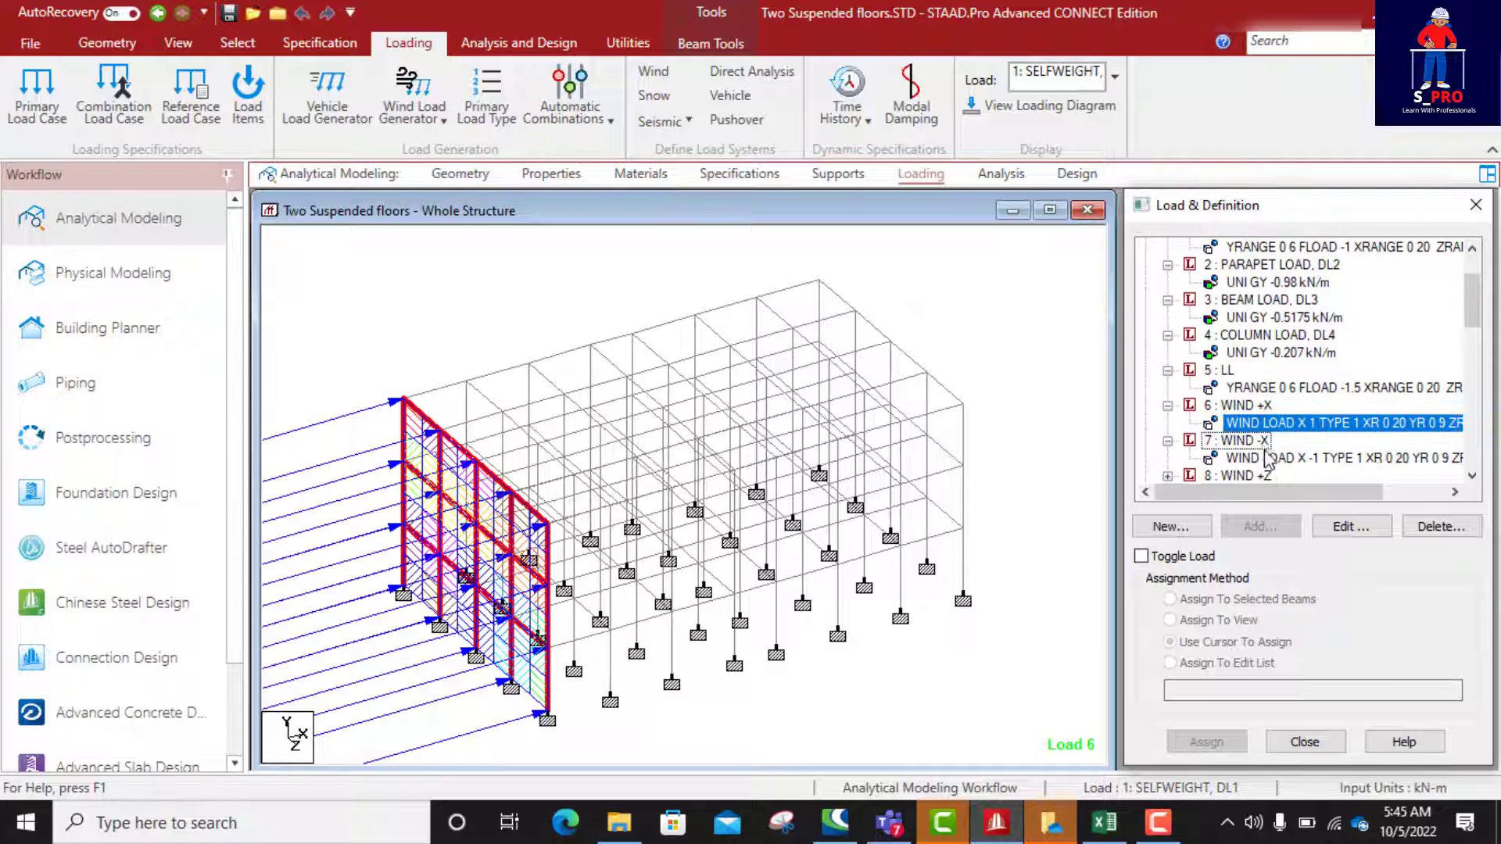
{"action": "left_click", "coordinate": [1168, 476]}
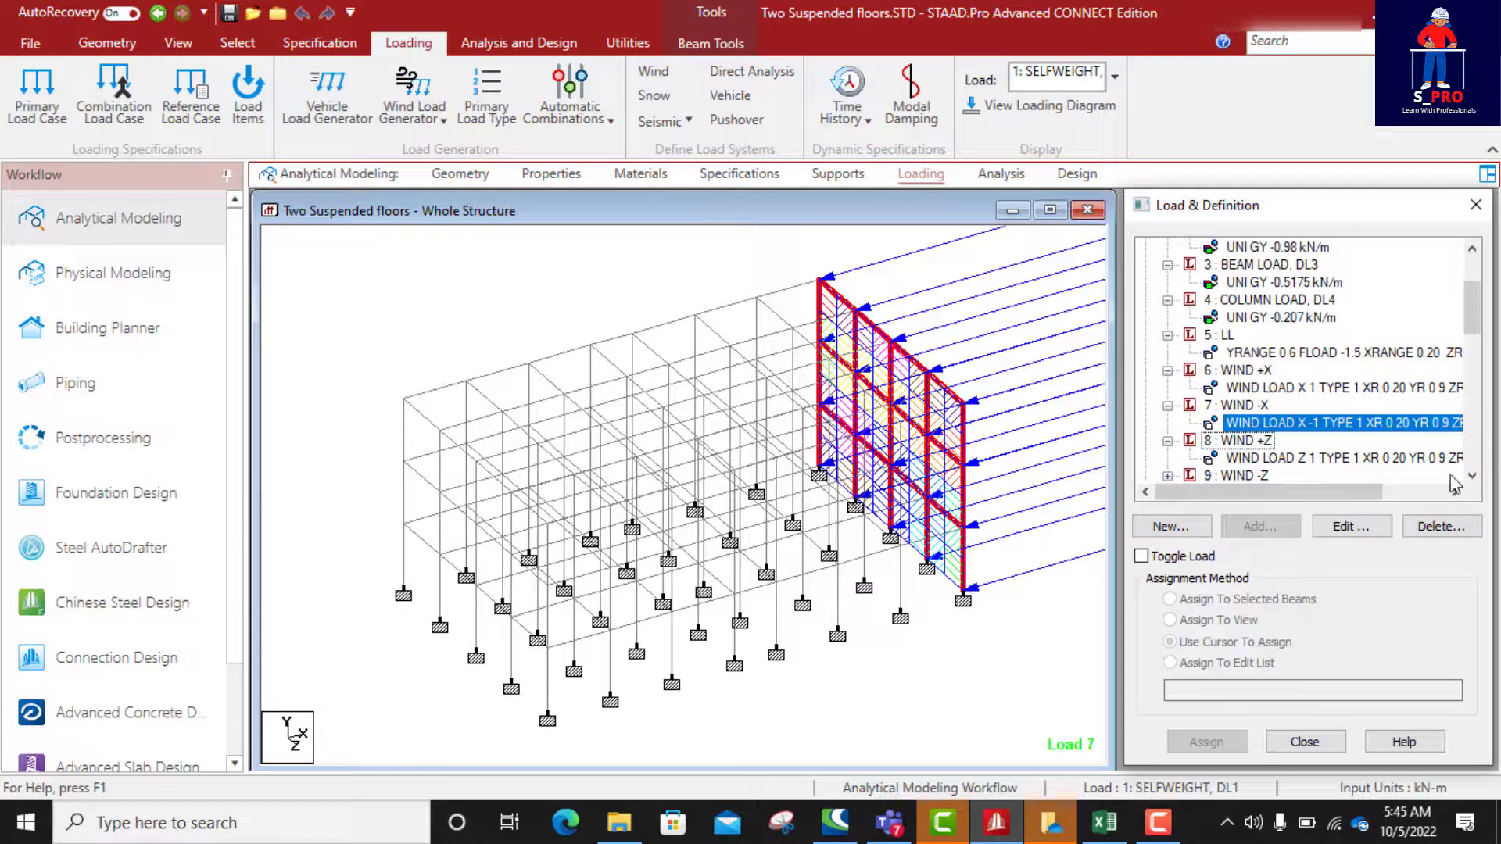
{"action": "left_click", "coordinate": [1169, 476]}
{"action": "left_click", "coordinate": [1294, 460]}
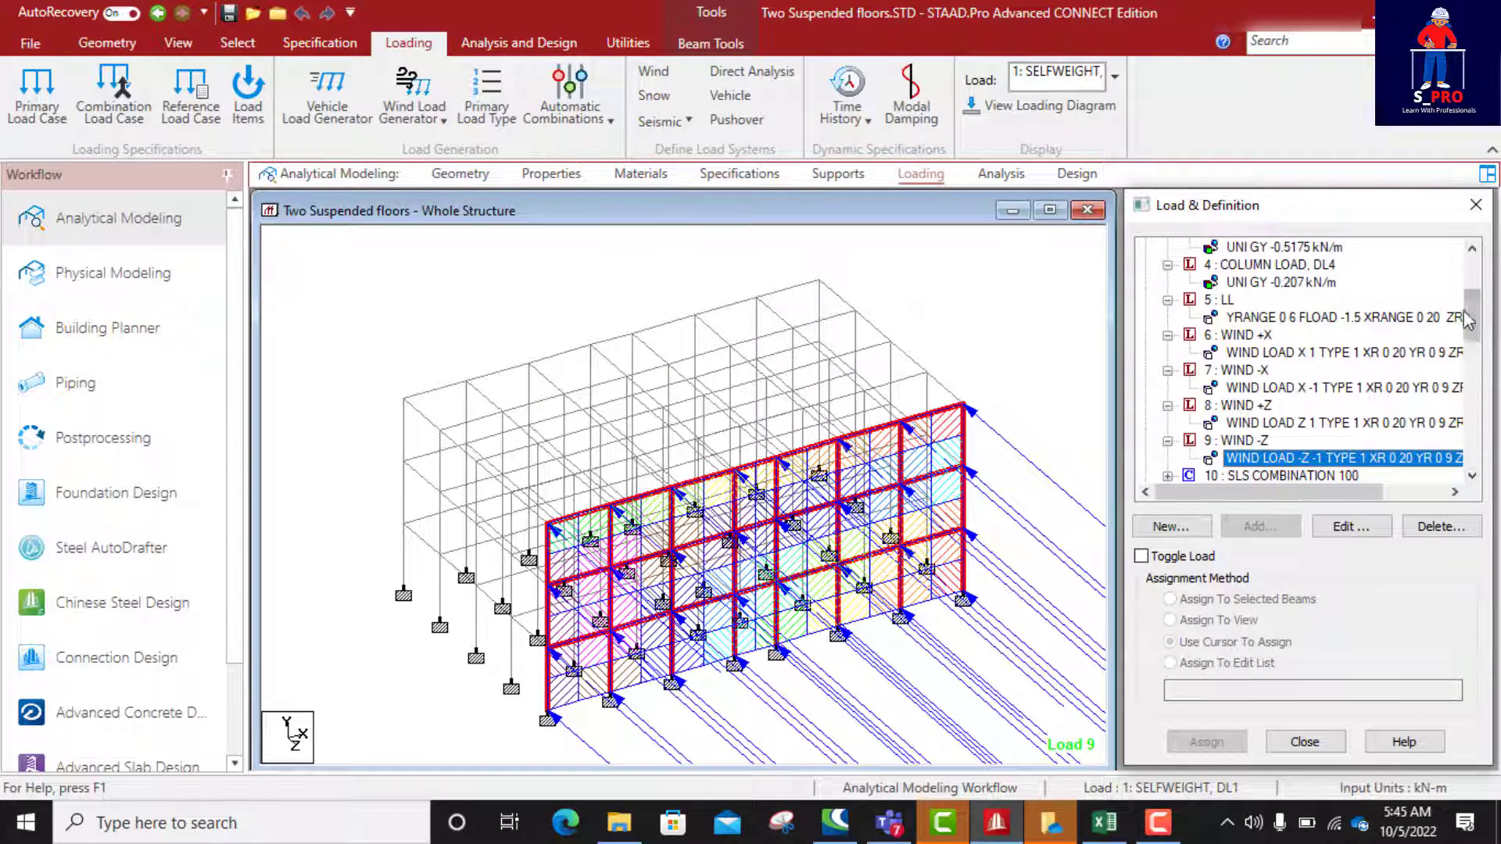
Step: Examine the factors of SLS COMBINATION 100 and the remaining load combinations, and clear the load item selection
{"action": "left_click_drag", "start_coordinate": [1473, 320], "coordinate": [1473, 349]}
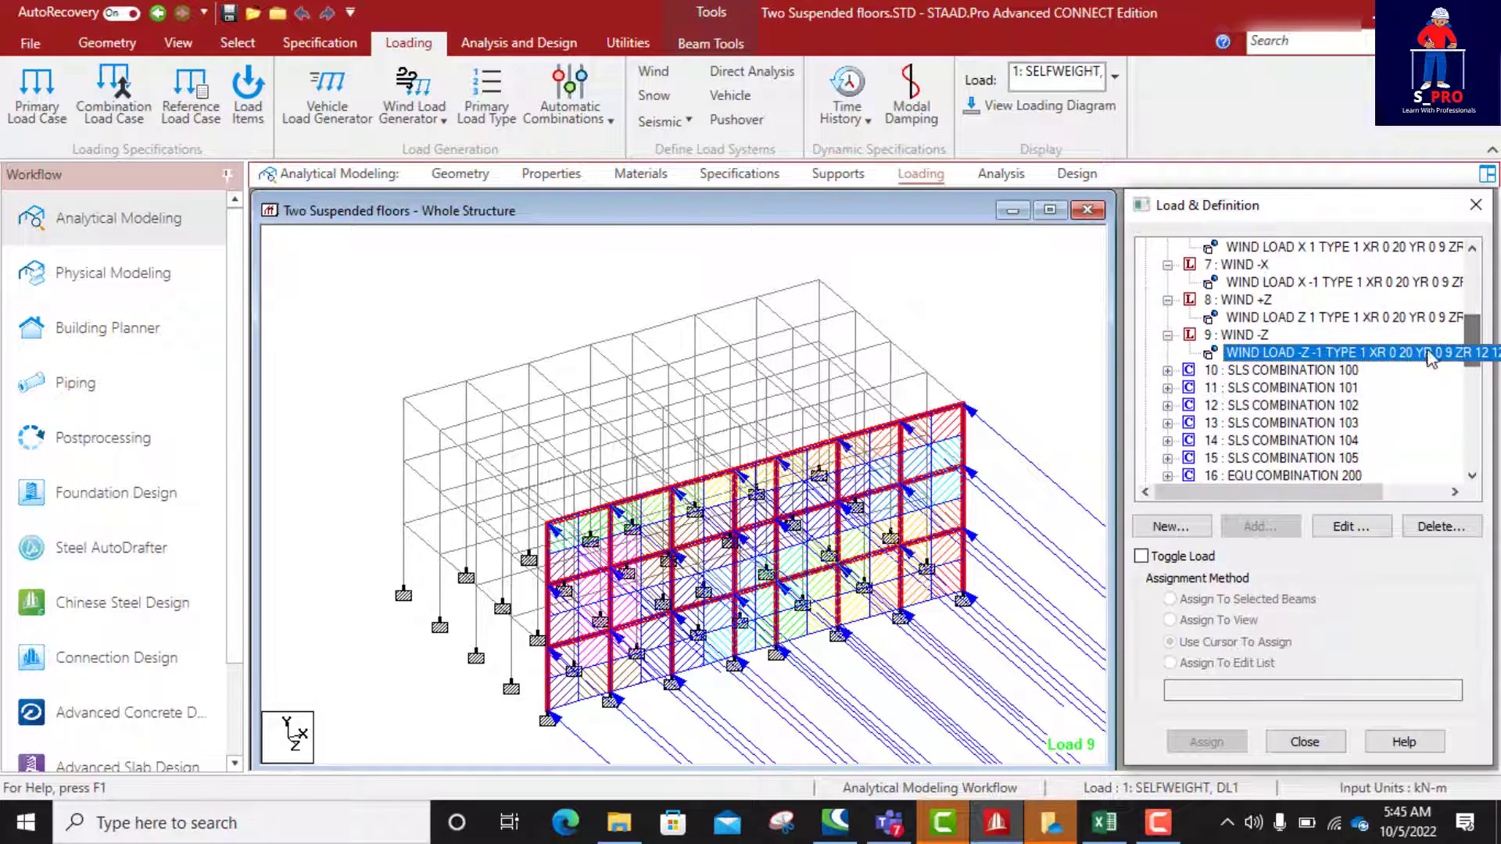
{"action": "left_click", "coordinate": [1167, 370]}
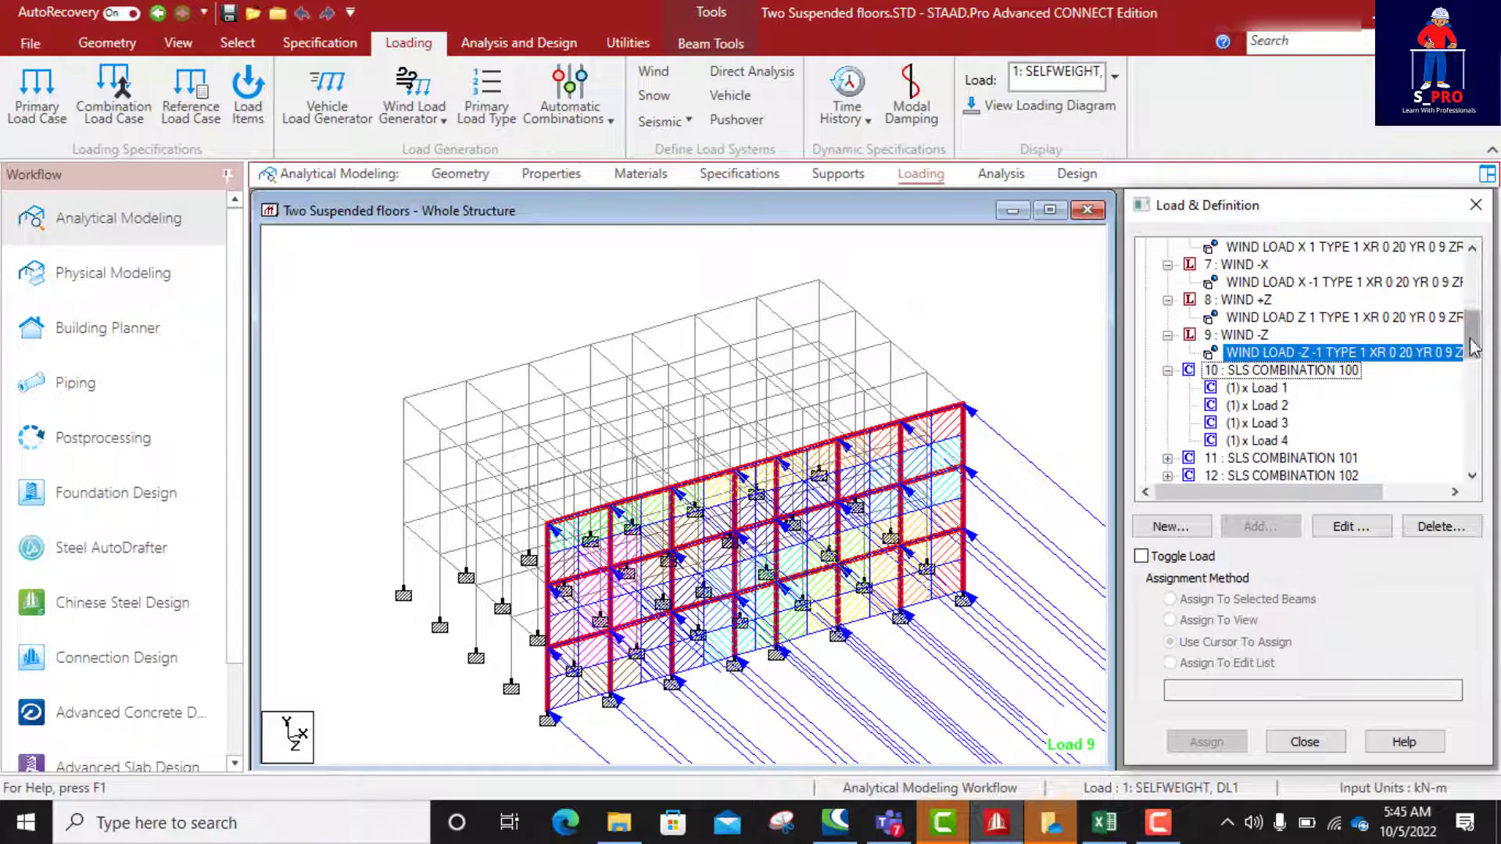
{"action": "left_click_drag", "start_coordinate": [1473, 371], "coordinate": [1474, 459]}
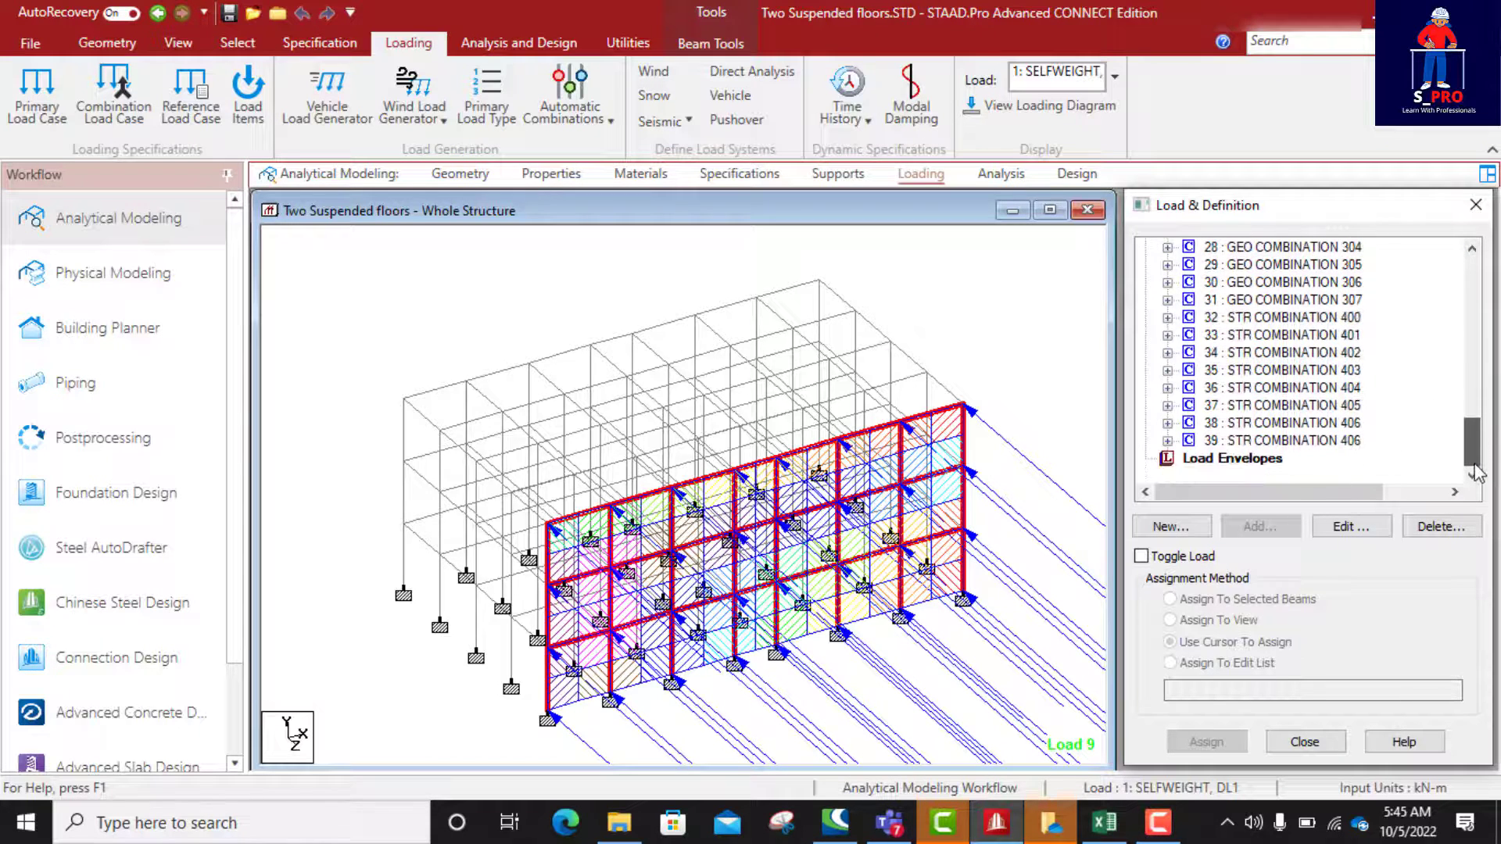
{"action": "left_click", "coordinate": [991, 350]}
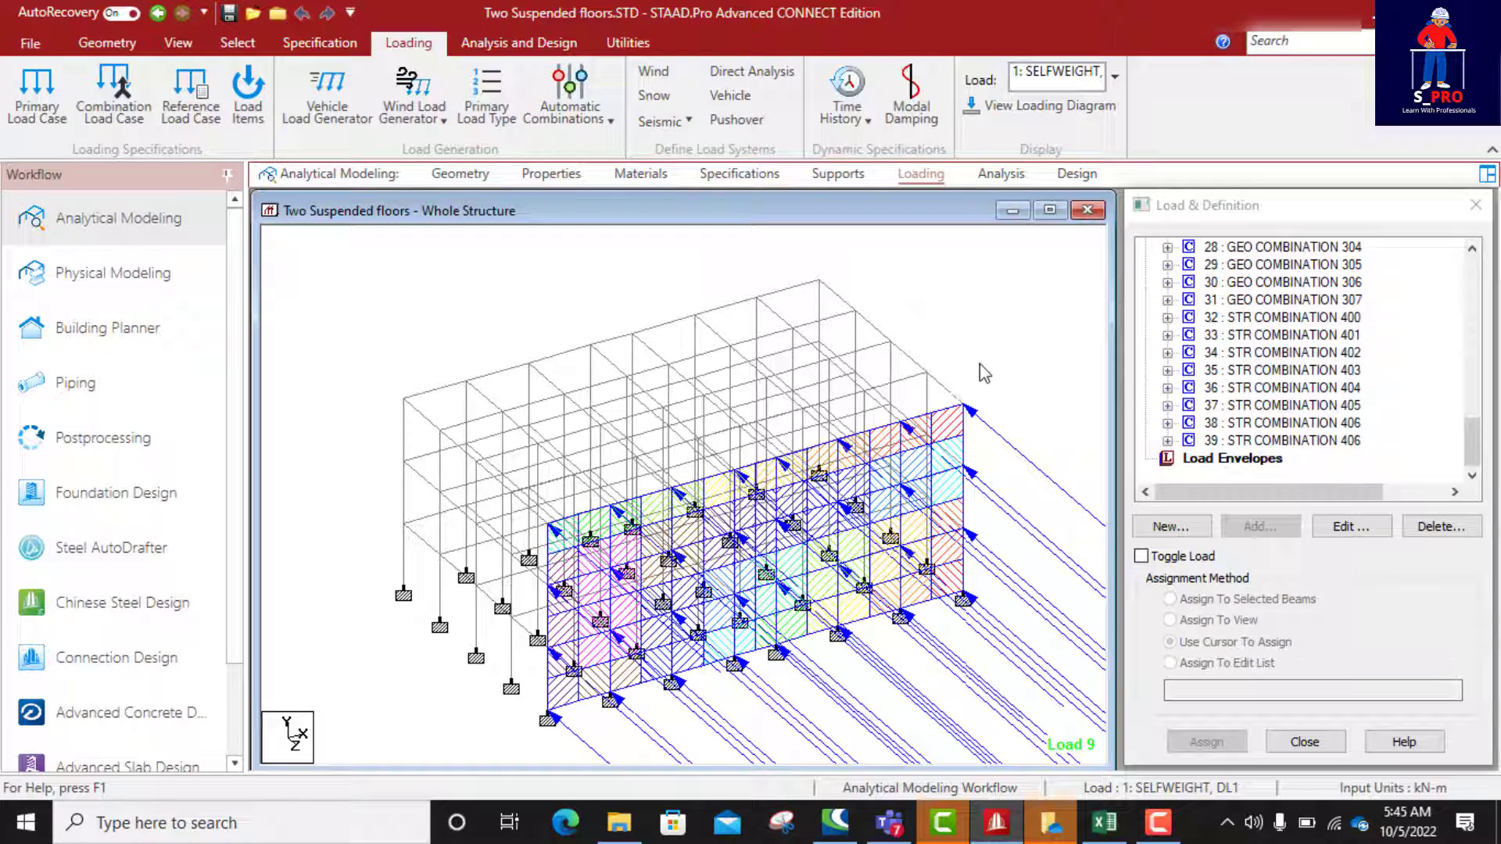
{"action": "scroll", "coordinate": [907, 438], "scroll_direction": "down", "scroll_amount": 5}
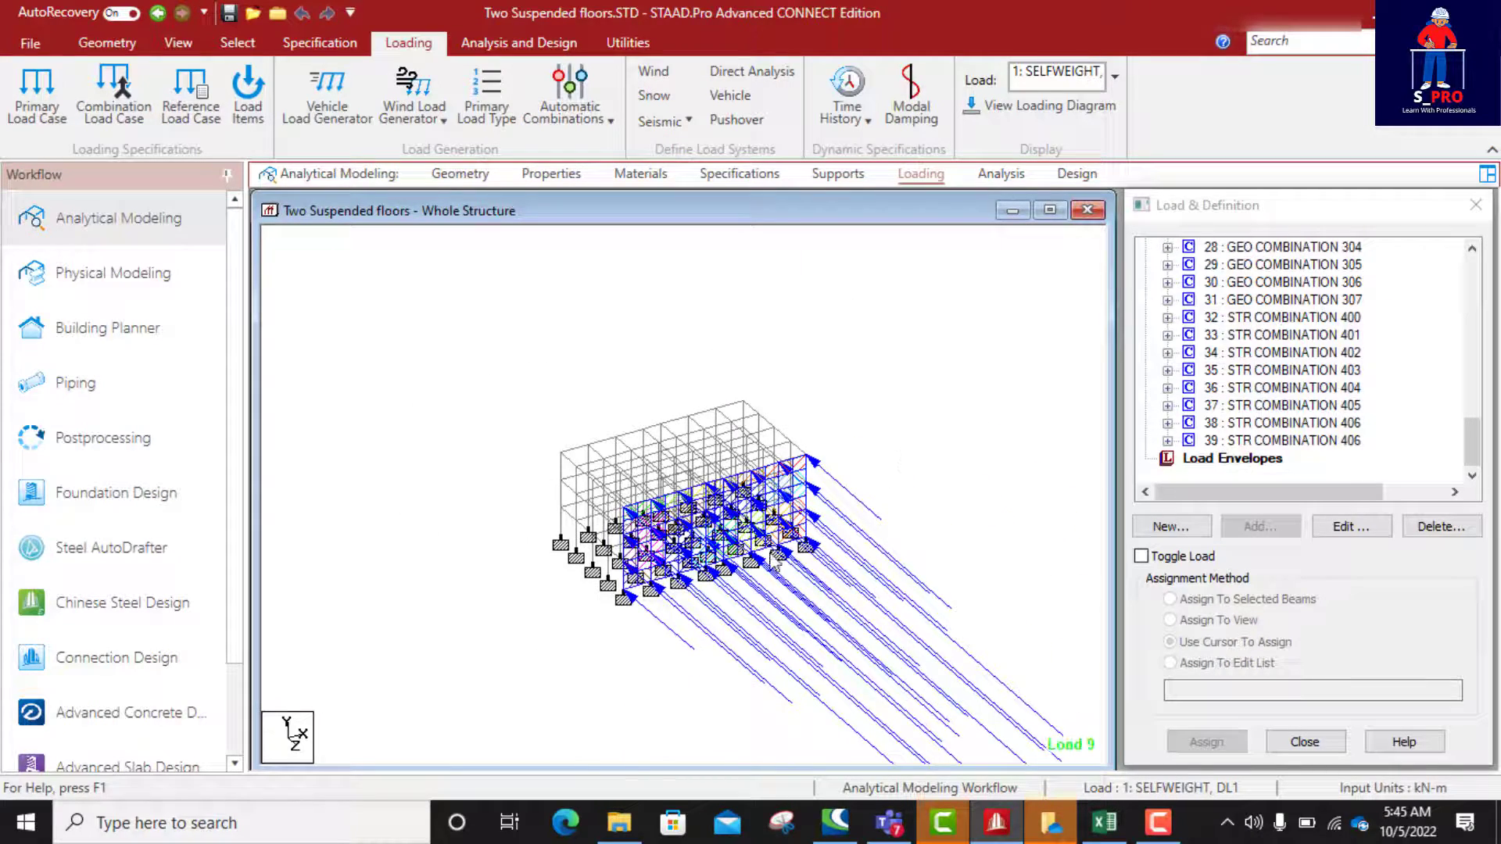
Step: Run the analysis of the whole structure and close the analysis report, staying in modeling mode
{"action": "scroll", "coordinate": [692, 614], "scroll_direction": "up", "scroll_amount": 3}
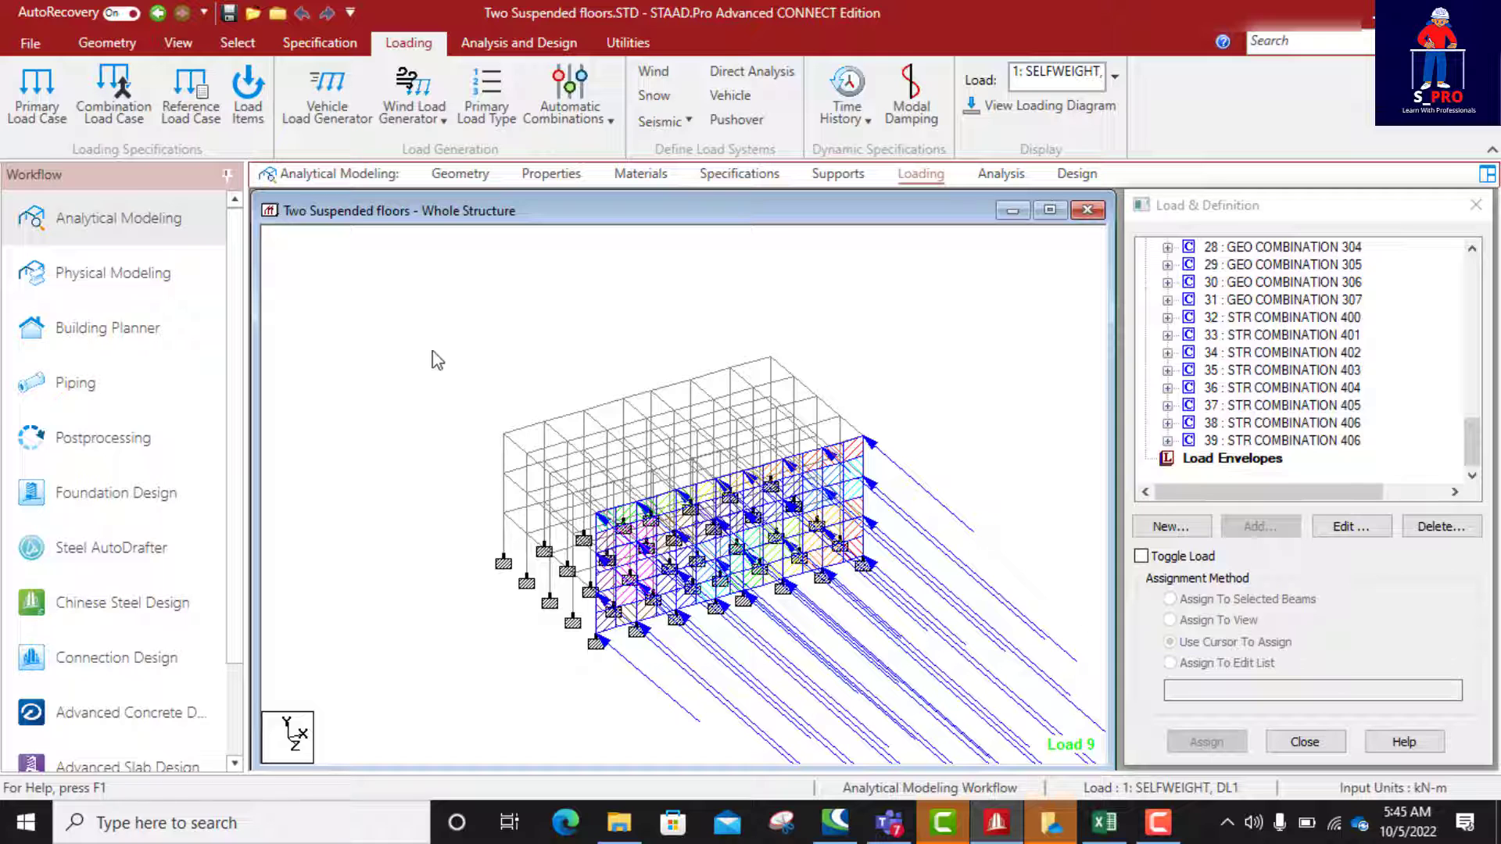
{"action": "left_click", "coordinate": [503, 39]}
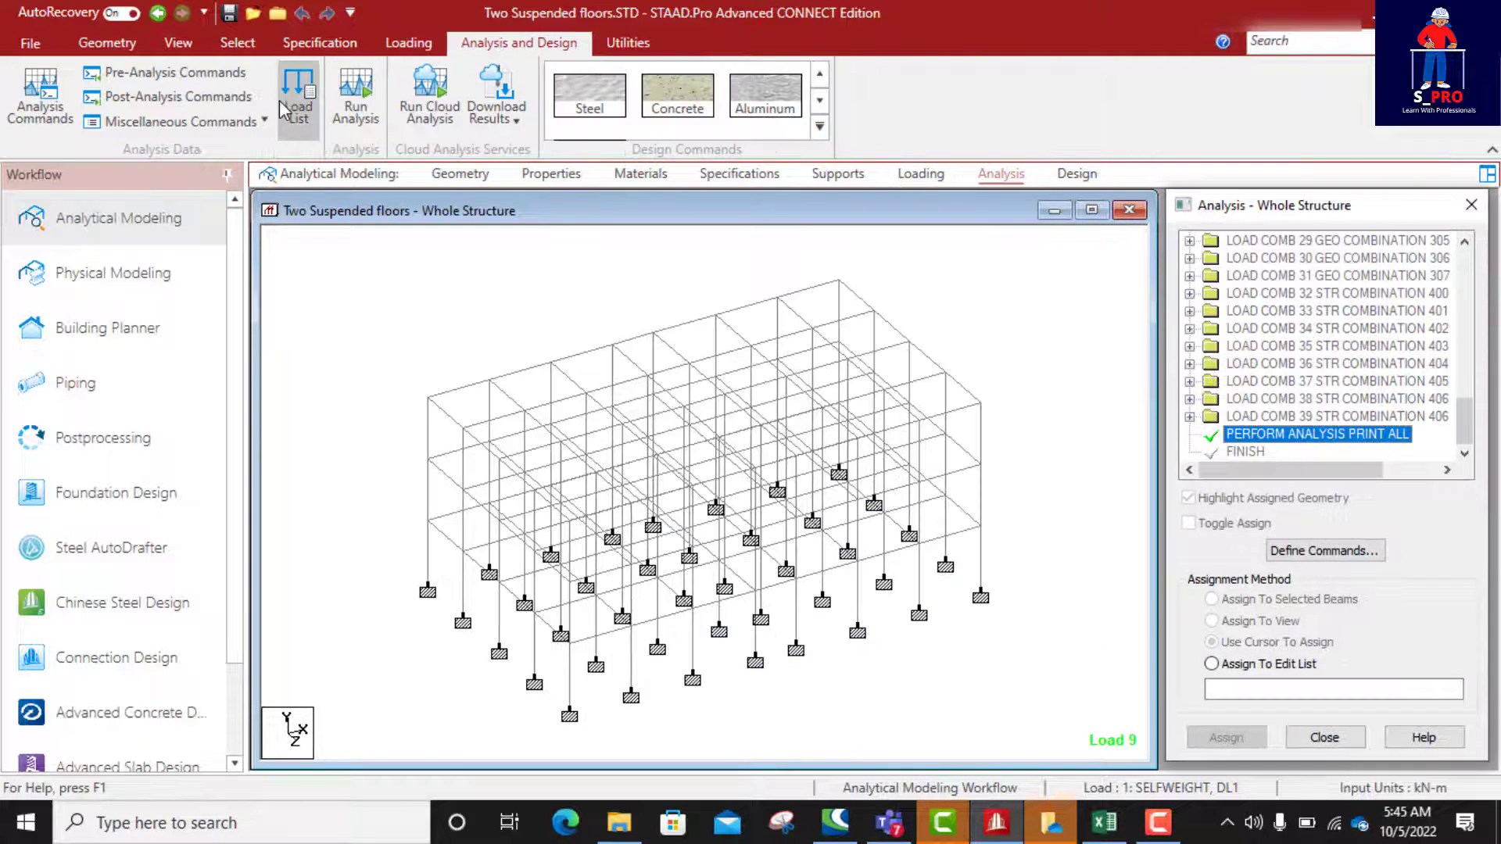
{"action": "left_click", "coordinate": [353, 98]}
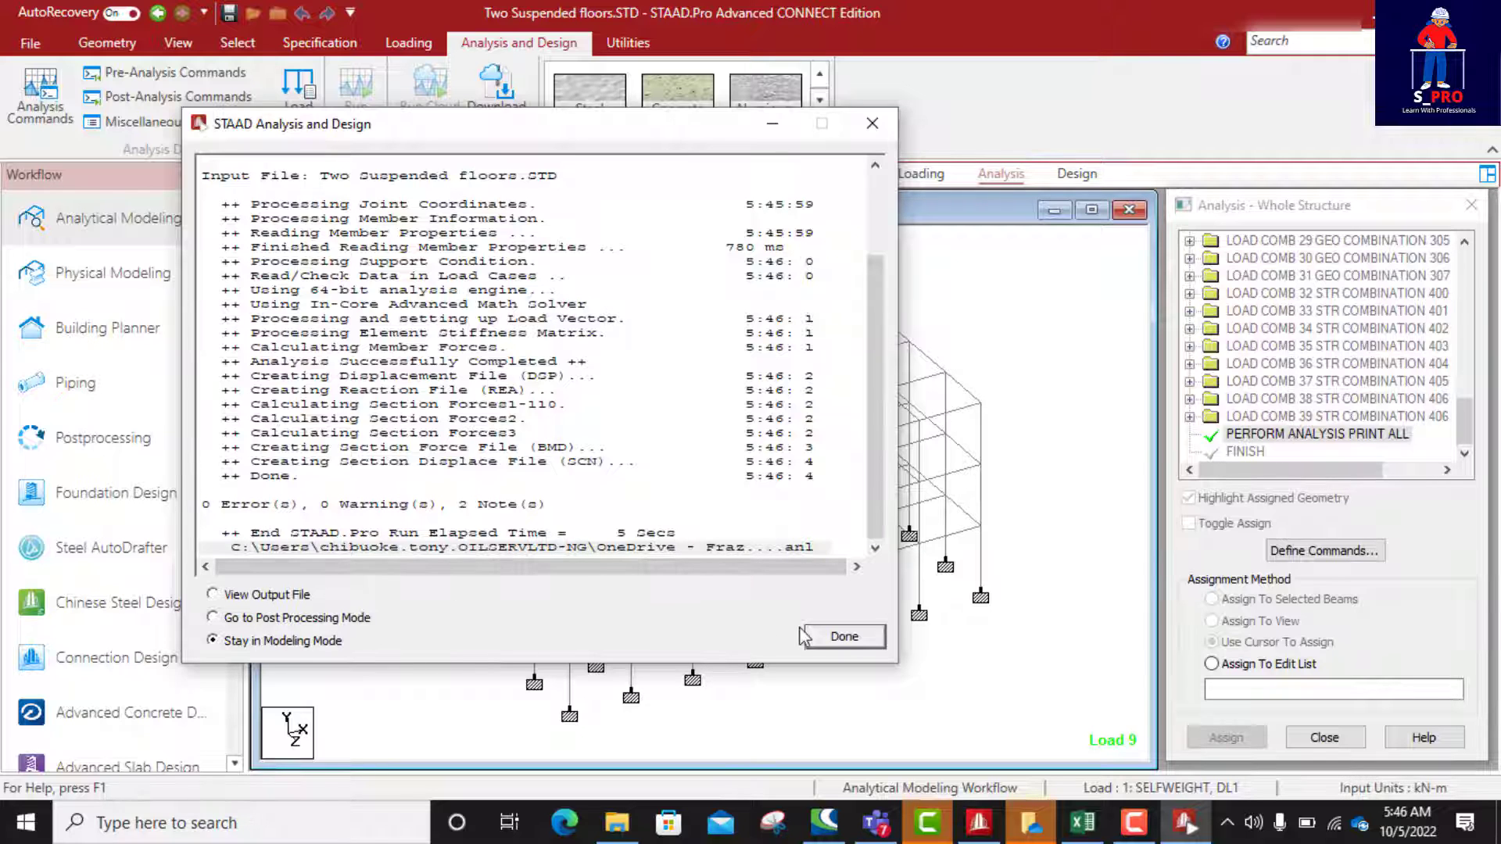
{"action": "left_click", "coordinate": [837, 638]}
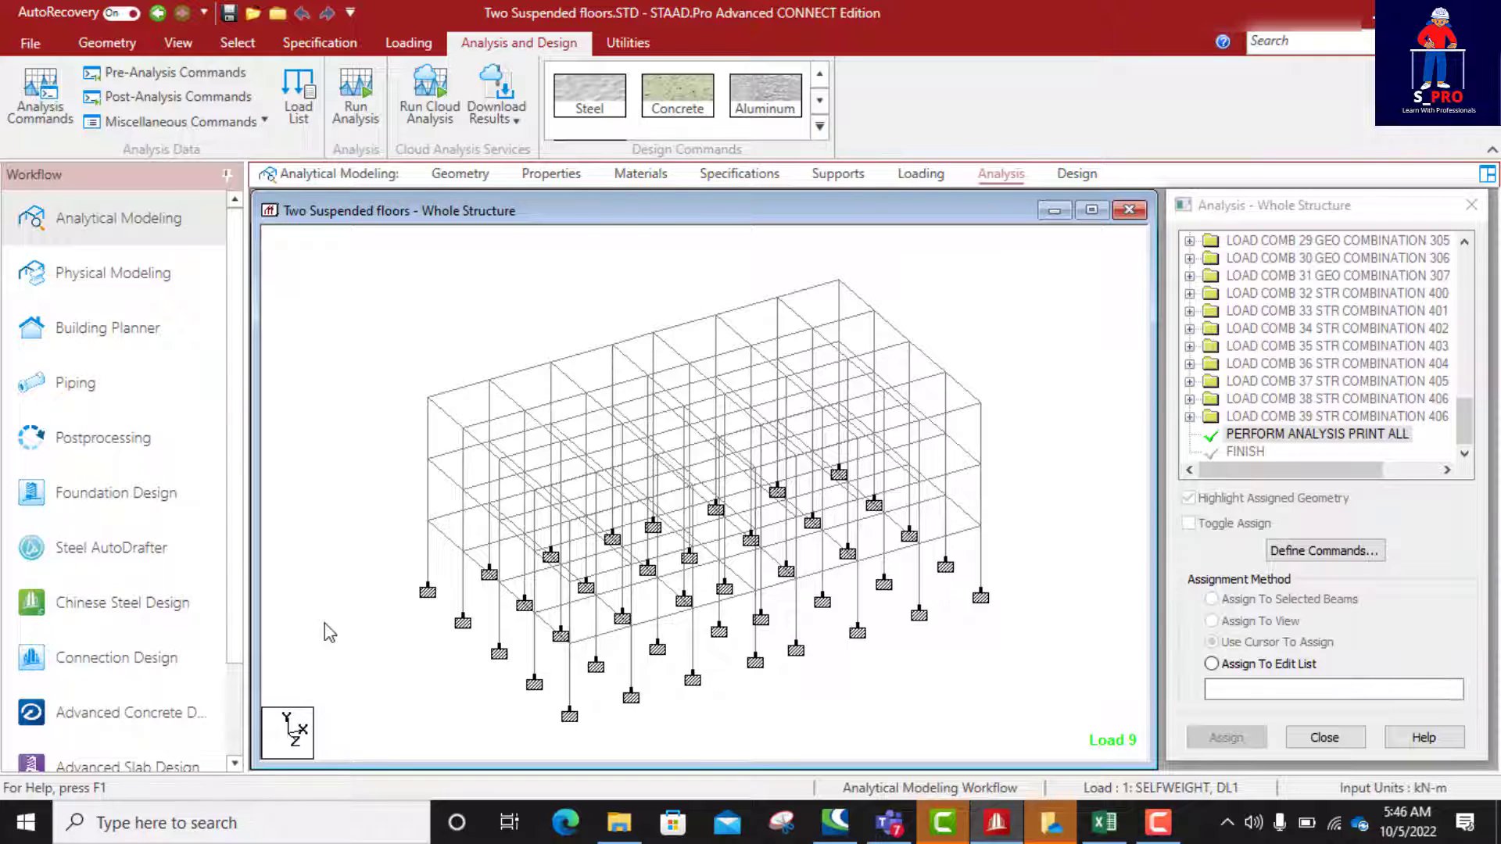
Step: Switch to STAAD RCDC through the Advanced Concrete Design workflow and name the new project "Project Two Three Storey"
{"action": "left_click", "coordinate": [96, 719]}
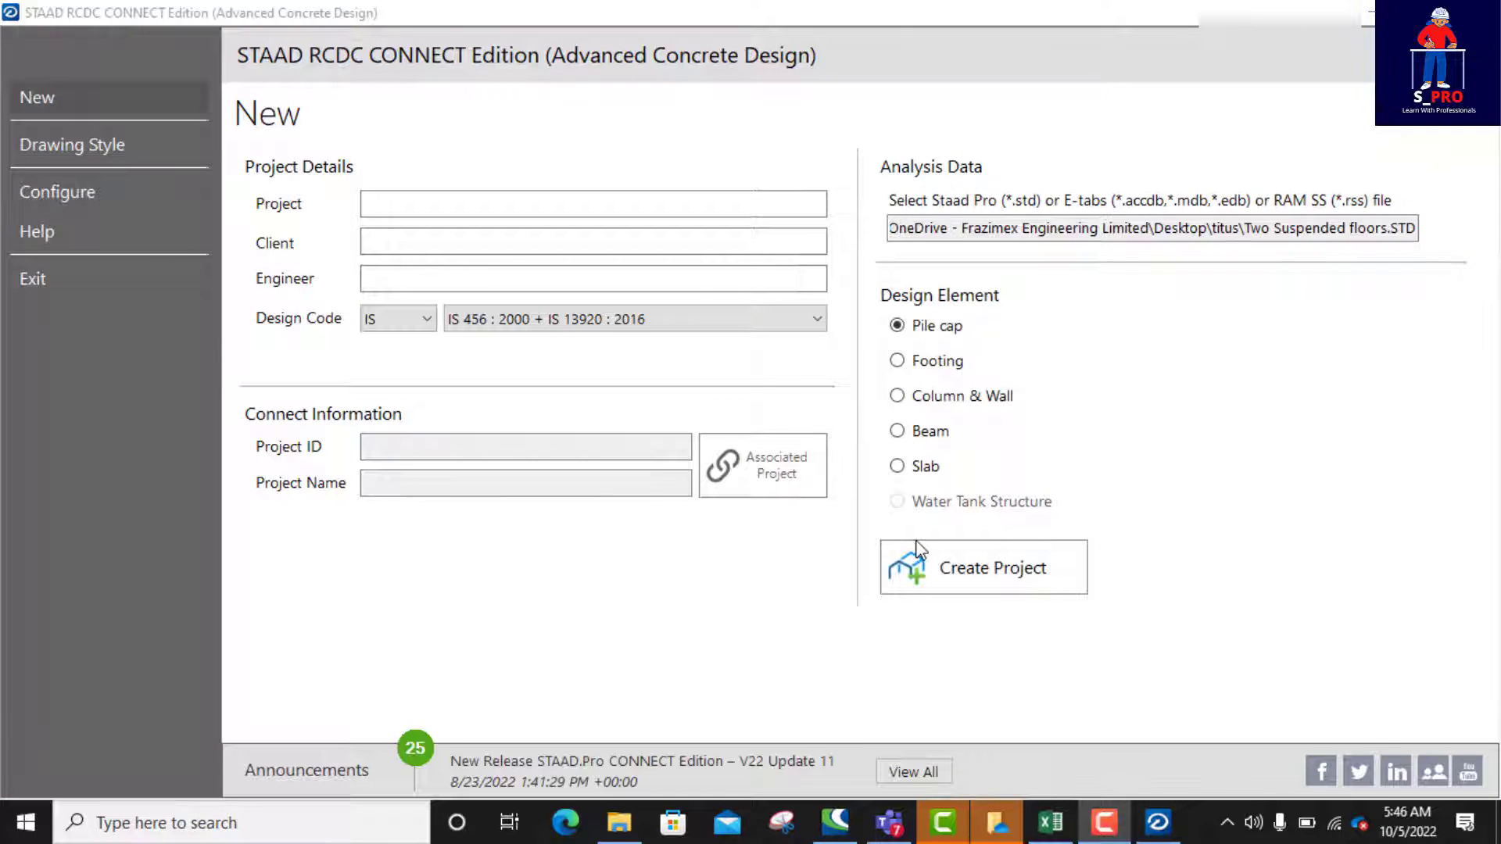
{"action": "left_click", "coordinate": [412, 210]}
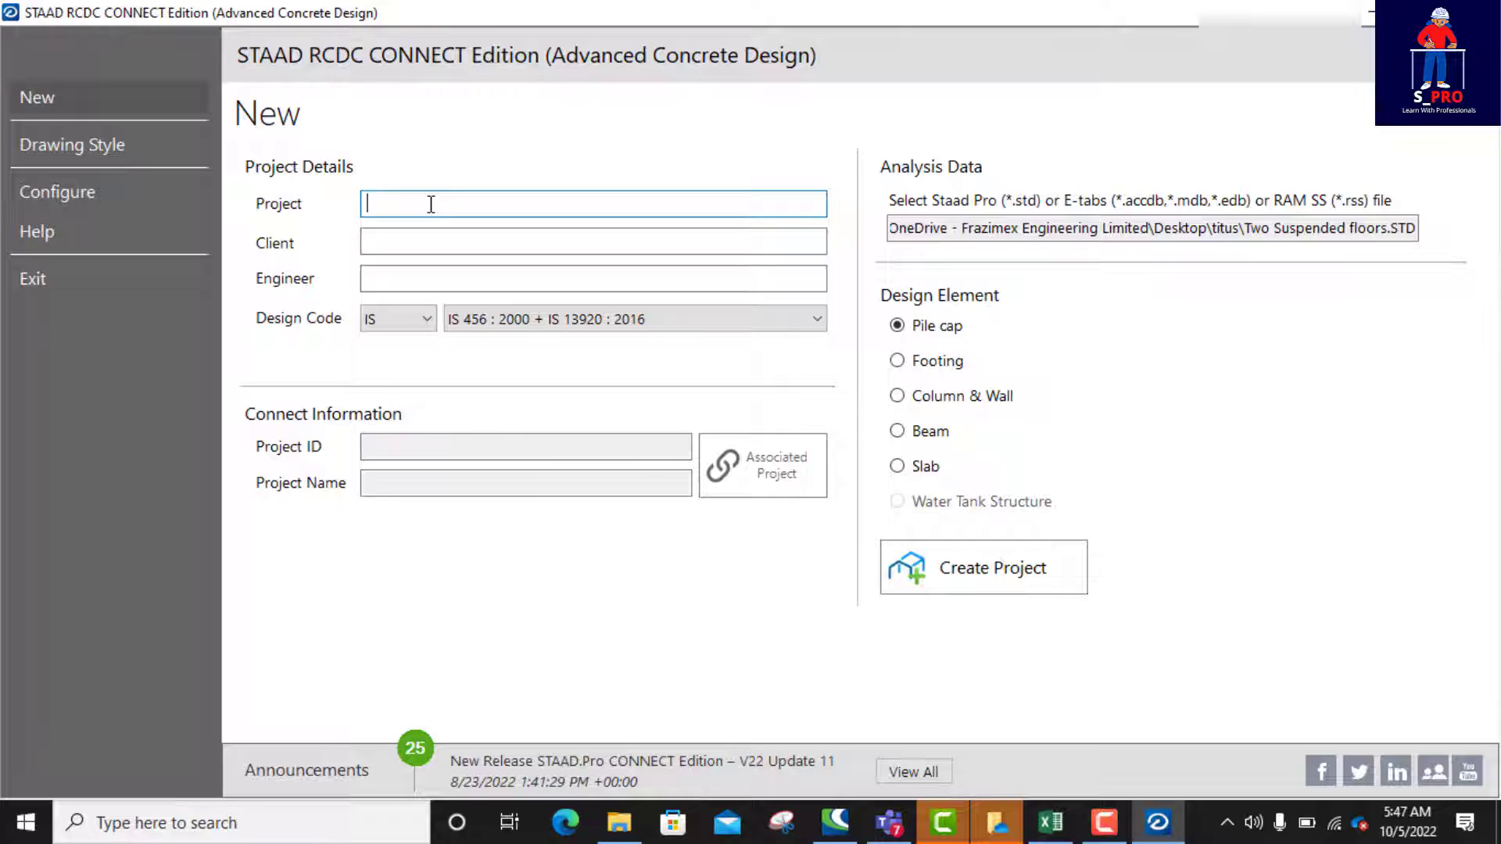
{"action": "type", "text": "Project Two Three Storey"}
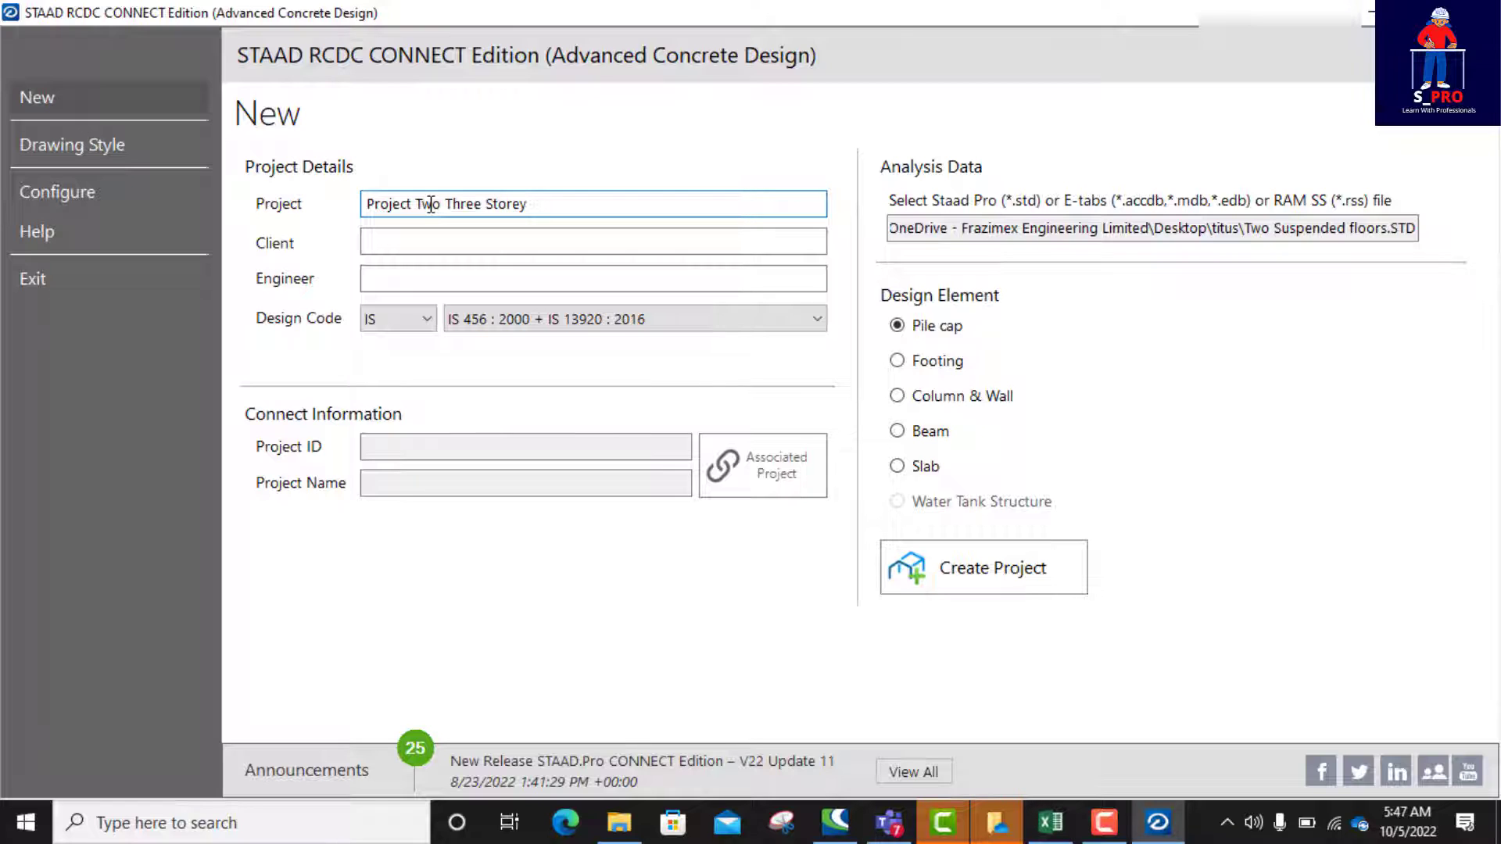
Step: Fill in the client's name and the engineer's name in the project details
{"action": "left_click", "coordinate": [425, 242]}
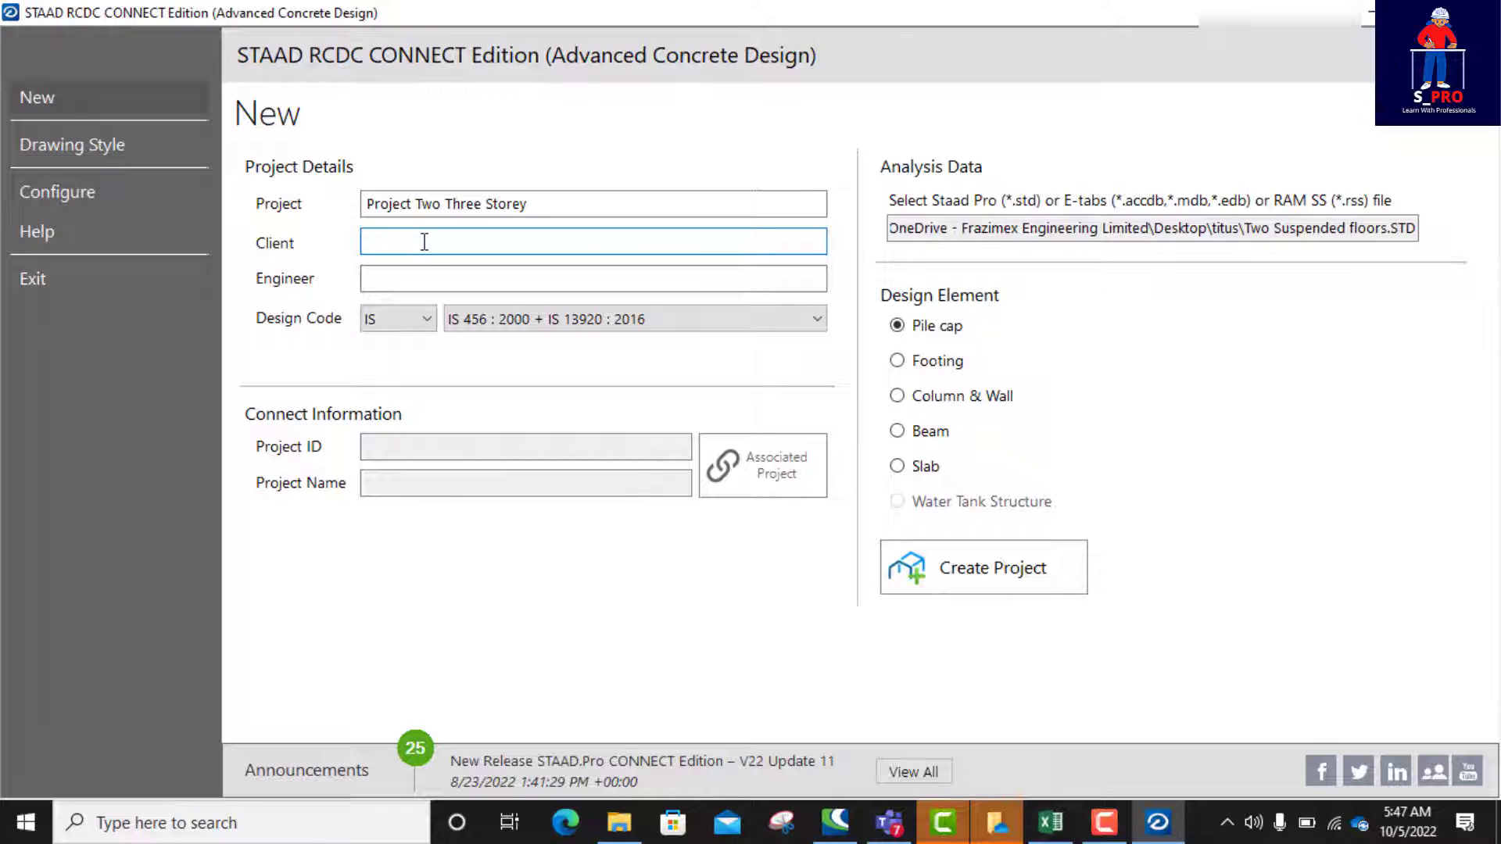
{"action": "type", "text": "Mr ABC"}
{"action": "left_click", "coordinate": [417, 285]}
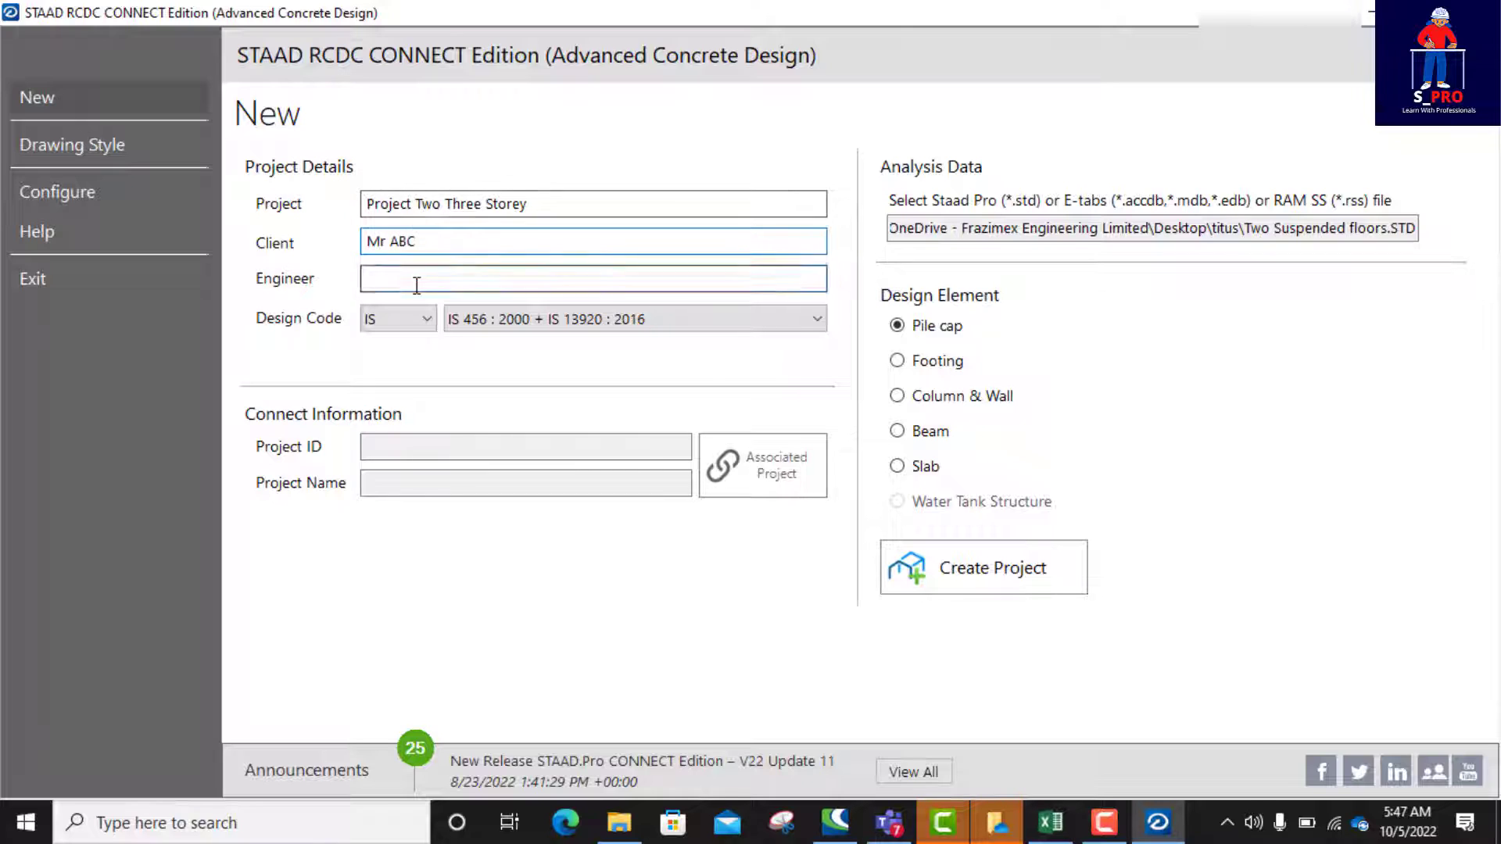
{"action": "type", "text": "En"}
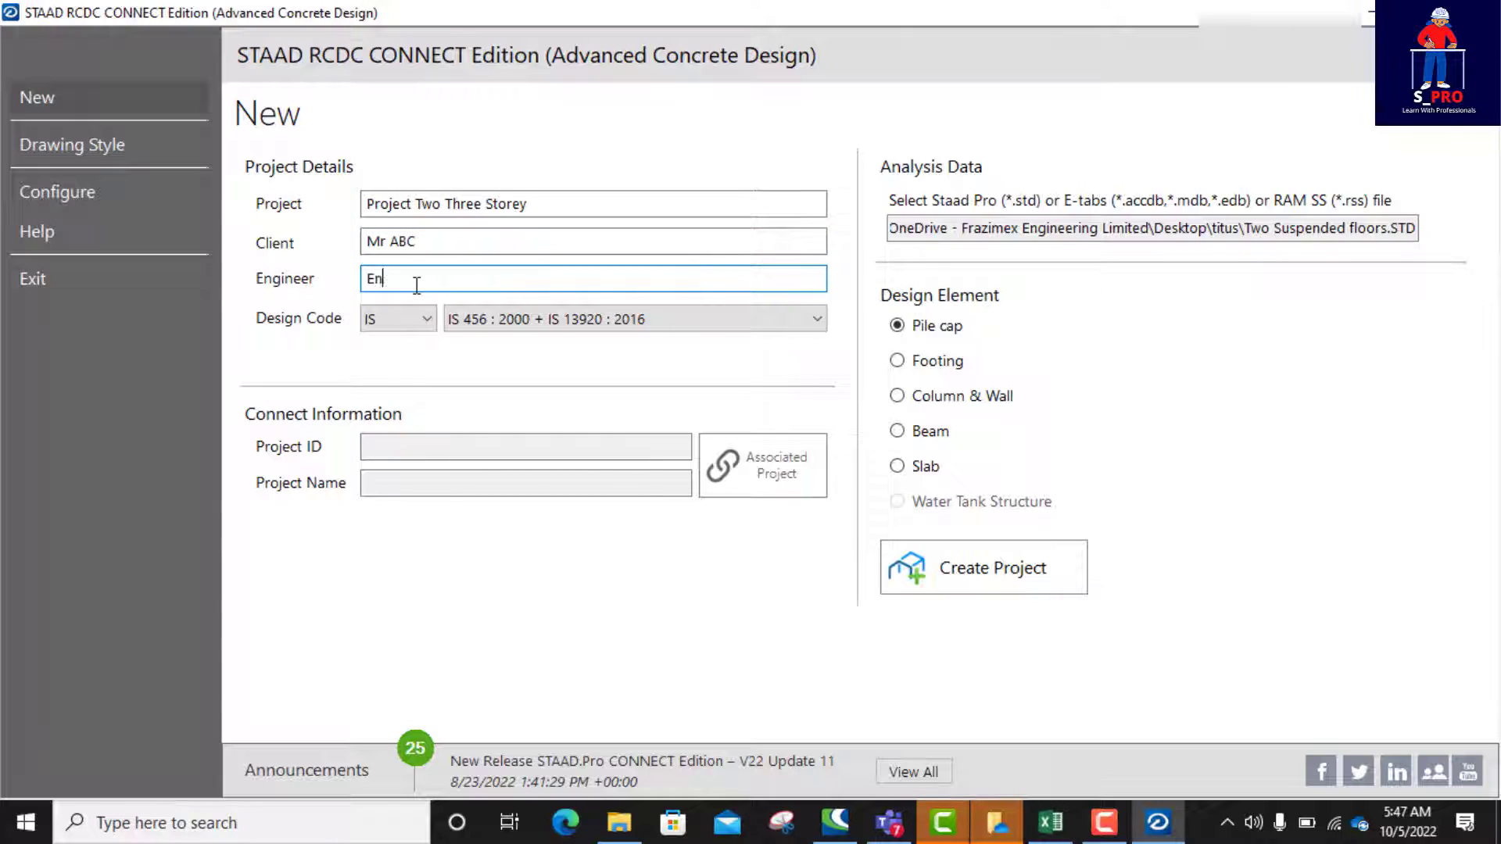
{"action": "type", "text": "gr XYZ"}
Step: Set the project's design code to EN with BS EN 1992-1-1 : 2004
{"action": "left_click", "coordinate": [426, 322]}
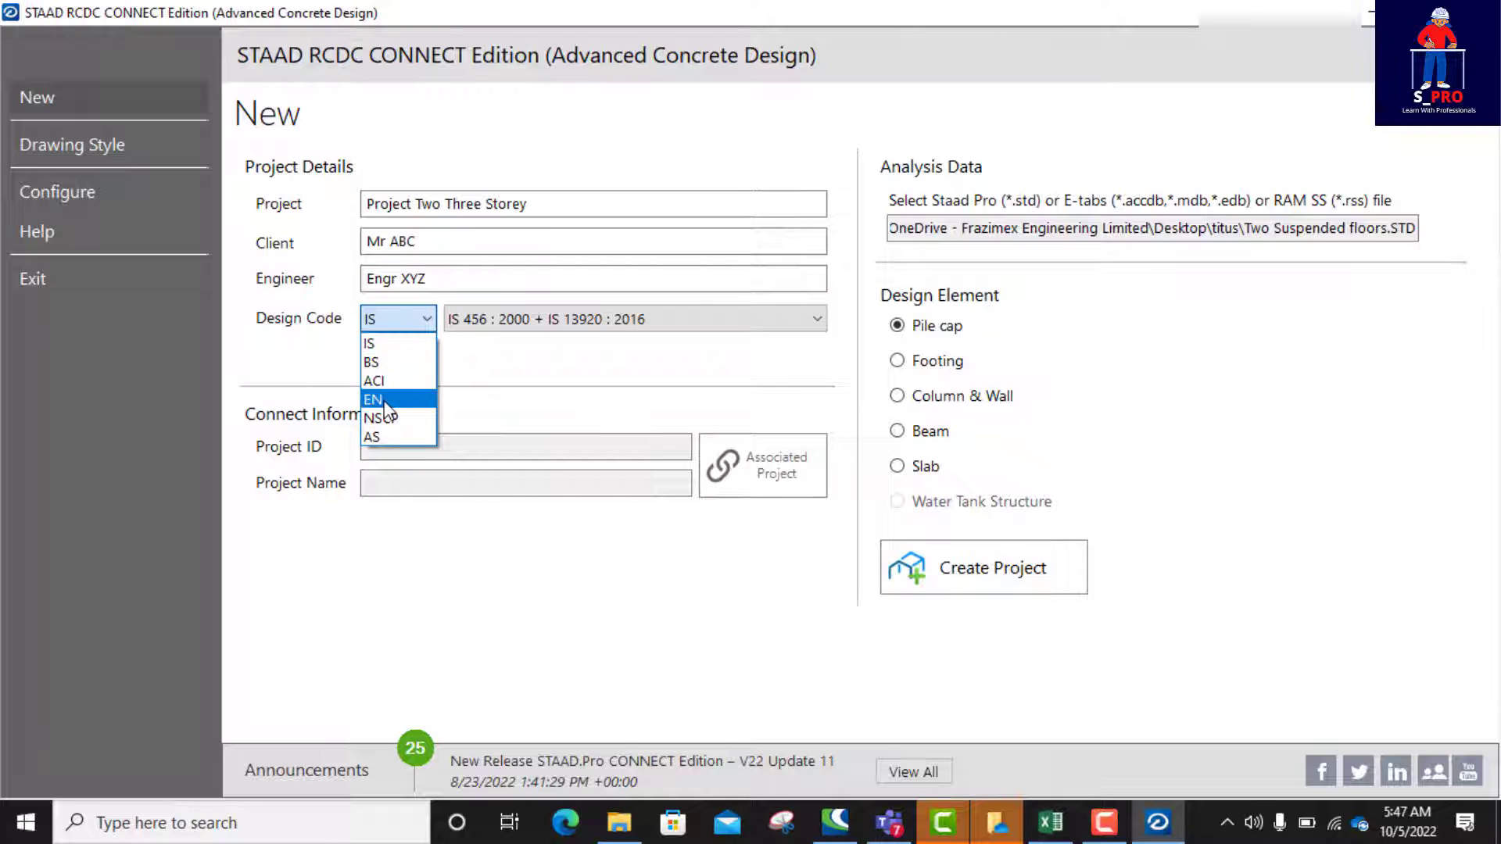
{"action": "left_click", "coordinate": [376, 400]}
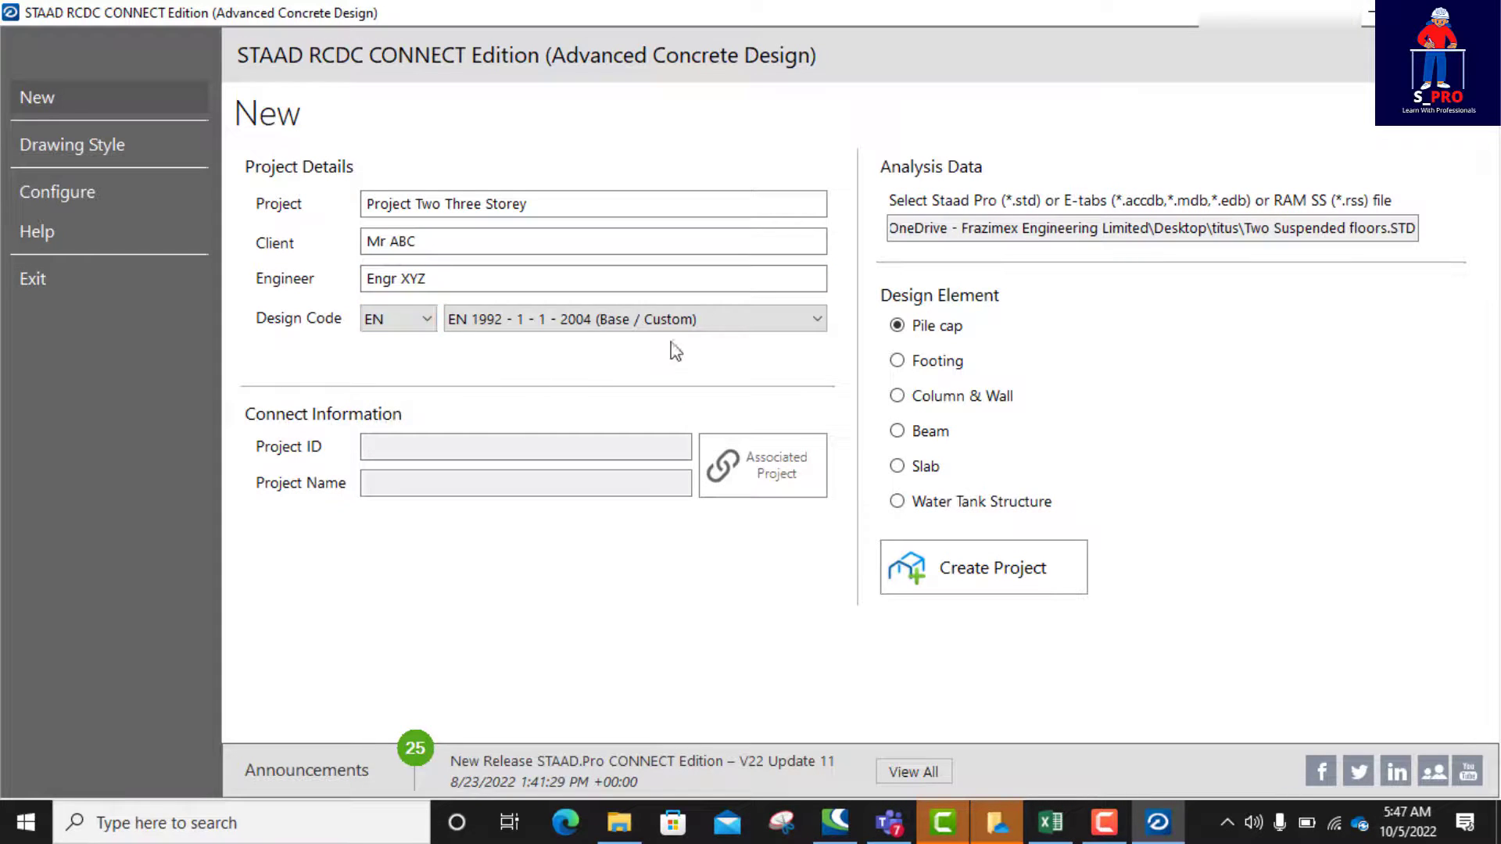
{"action": "left_click", "coordinate": [816, 320]}
{"action": "left_click", "coordinate": [593, 381]}
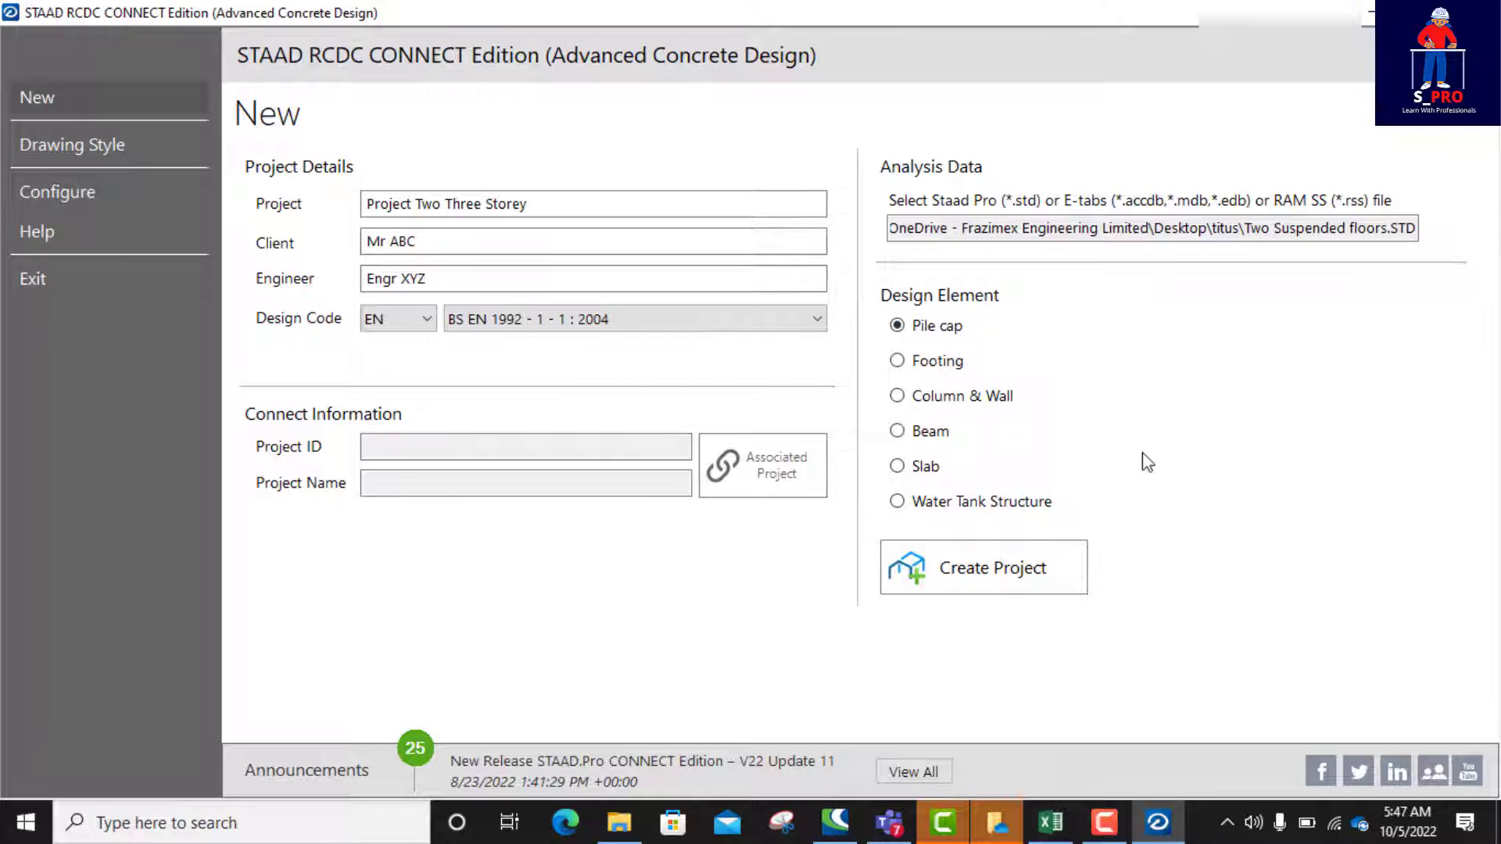
Step: Choose Slab as the design element at the 3 m level and create the project
{"action": "left_click", "coordinate": [1011, 583]}
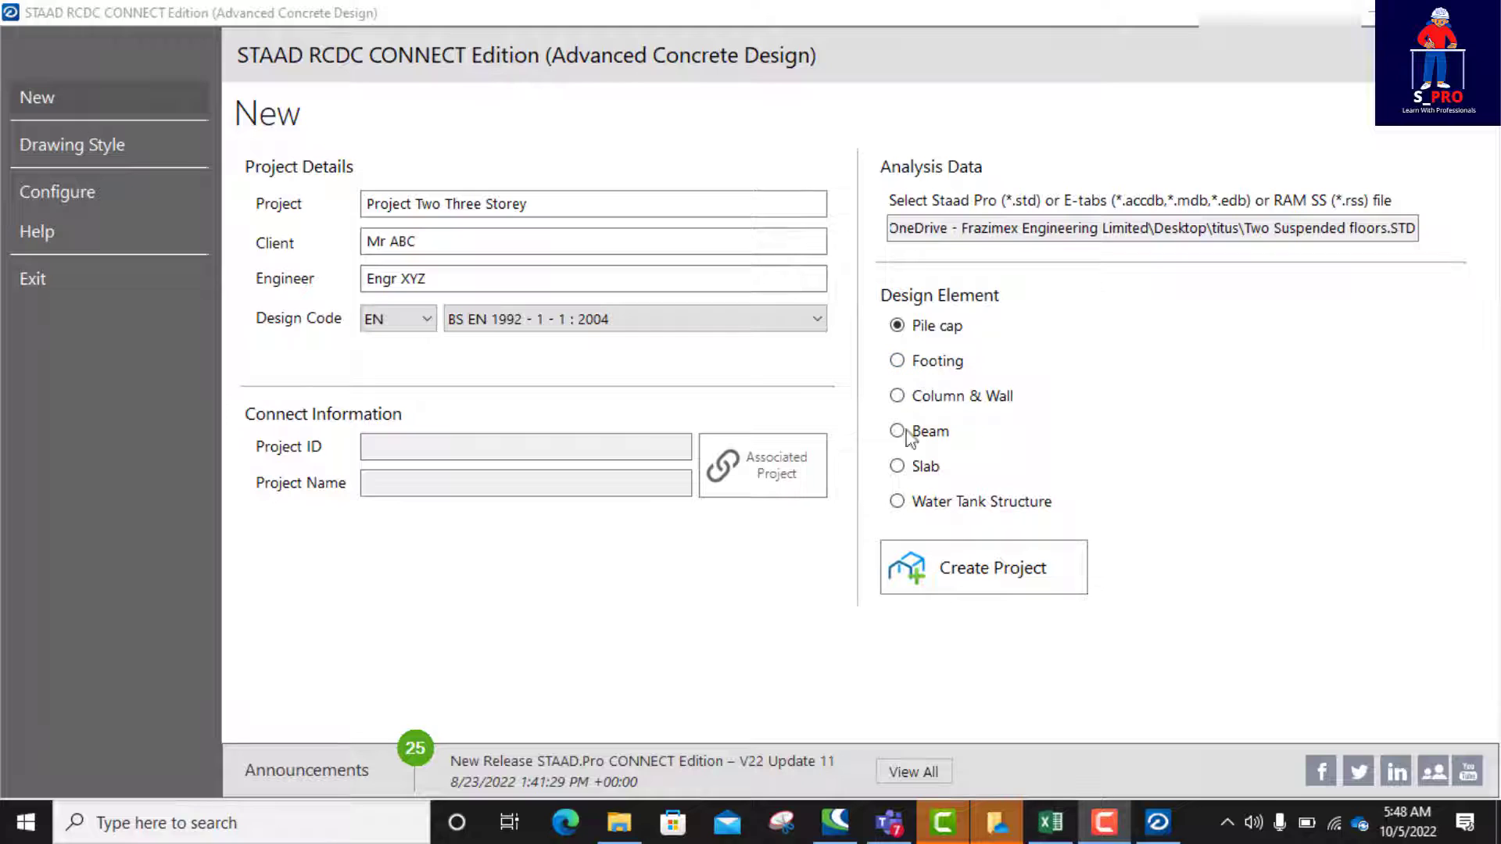
{"action": "left_click", "coordinate": [899, 468]}
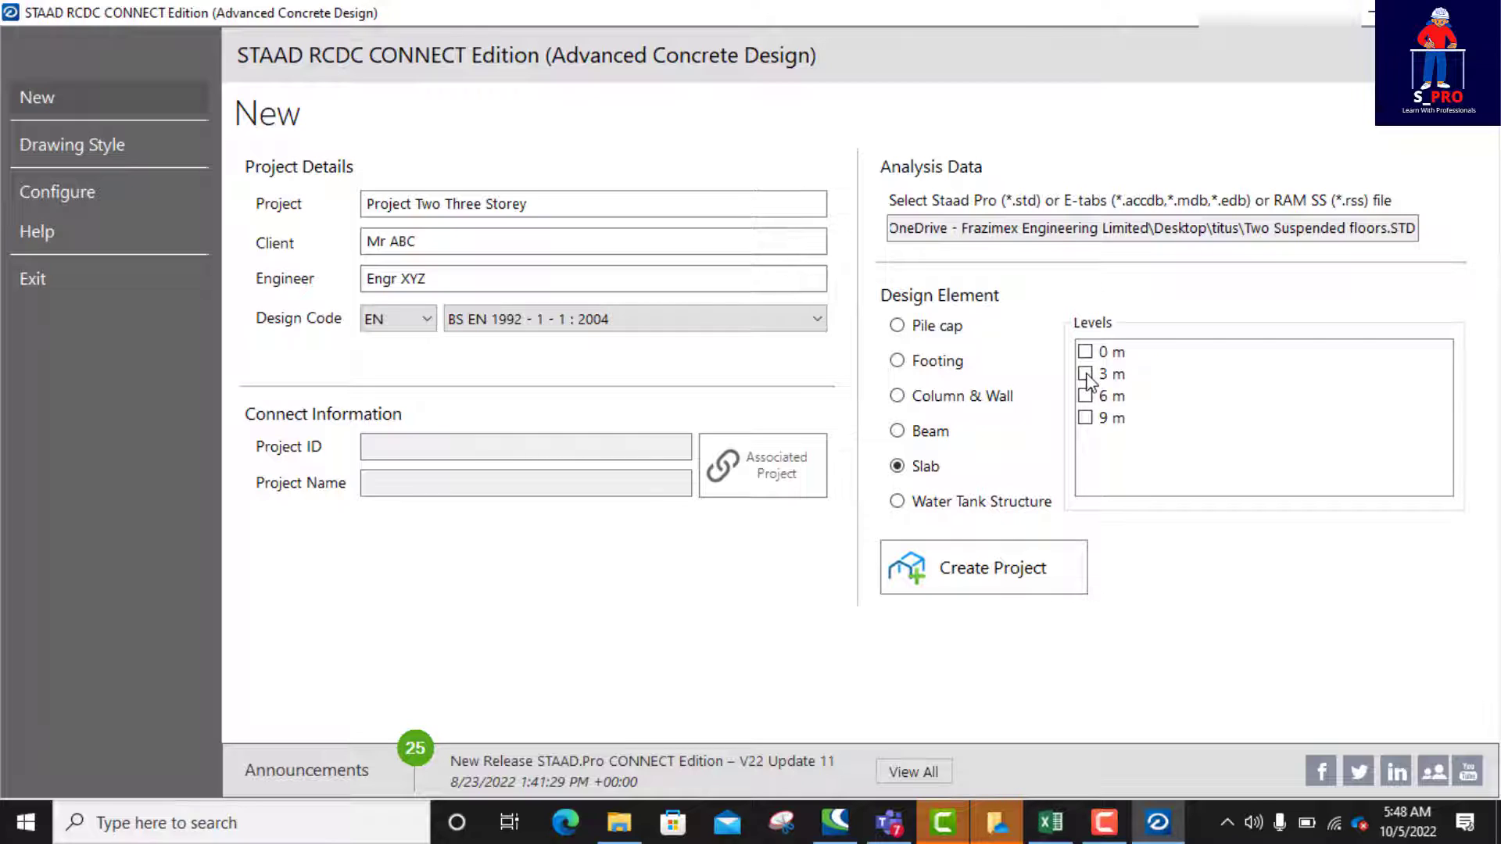
{"action": "left_click", "coordinate": [1086, 374]}
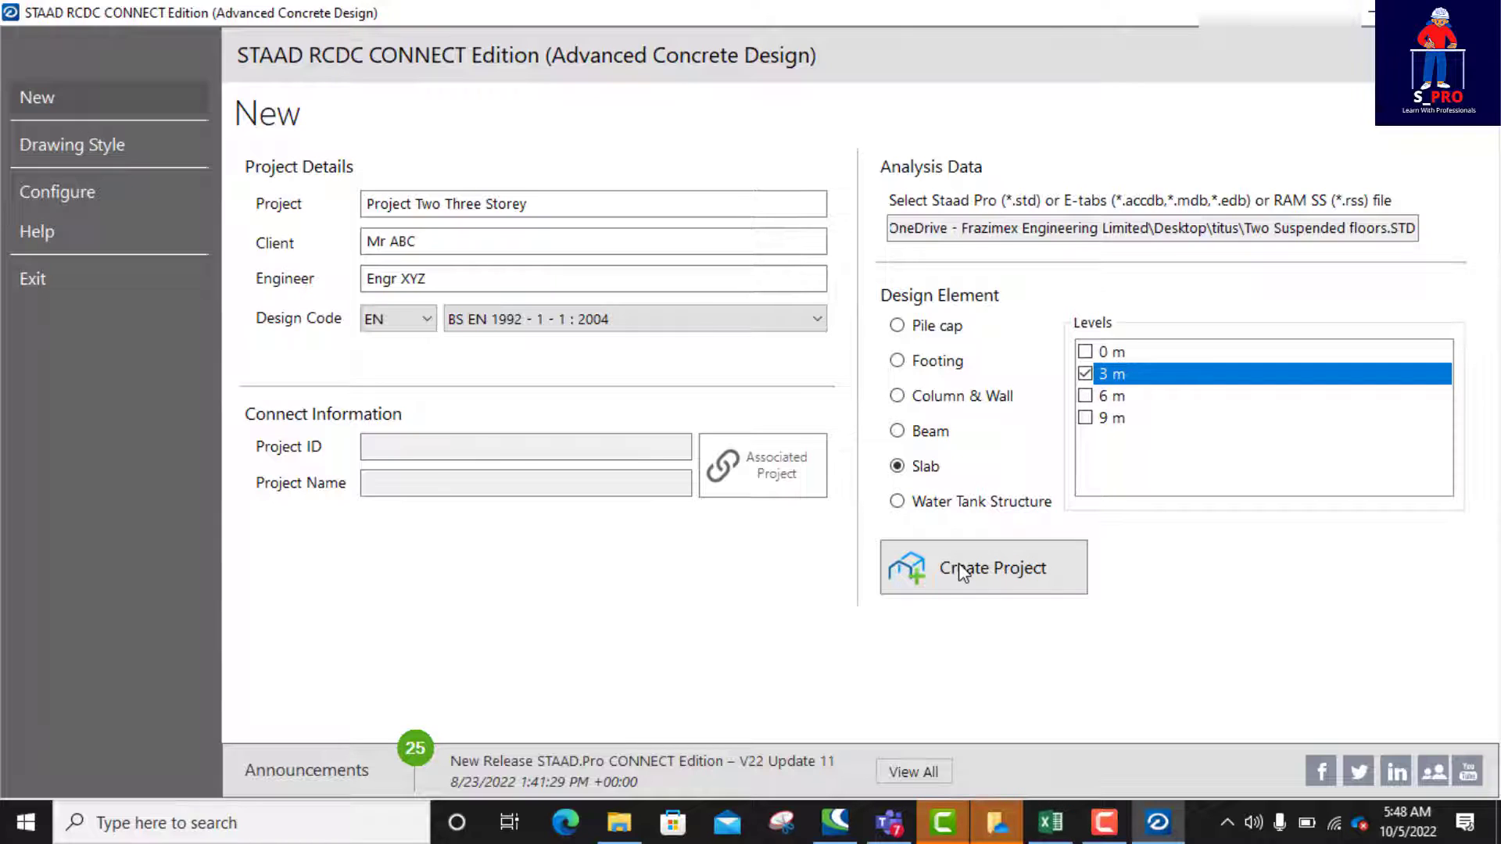
{"action": "left_click", "coordinate": [981, 576]}
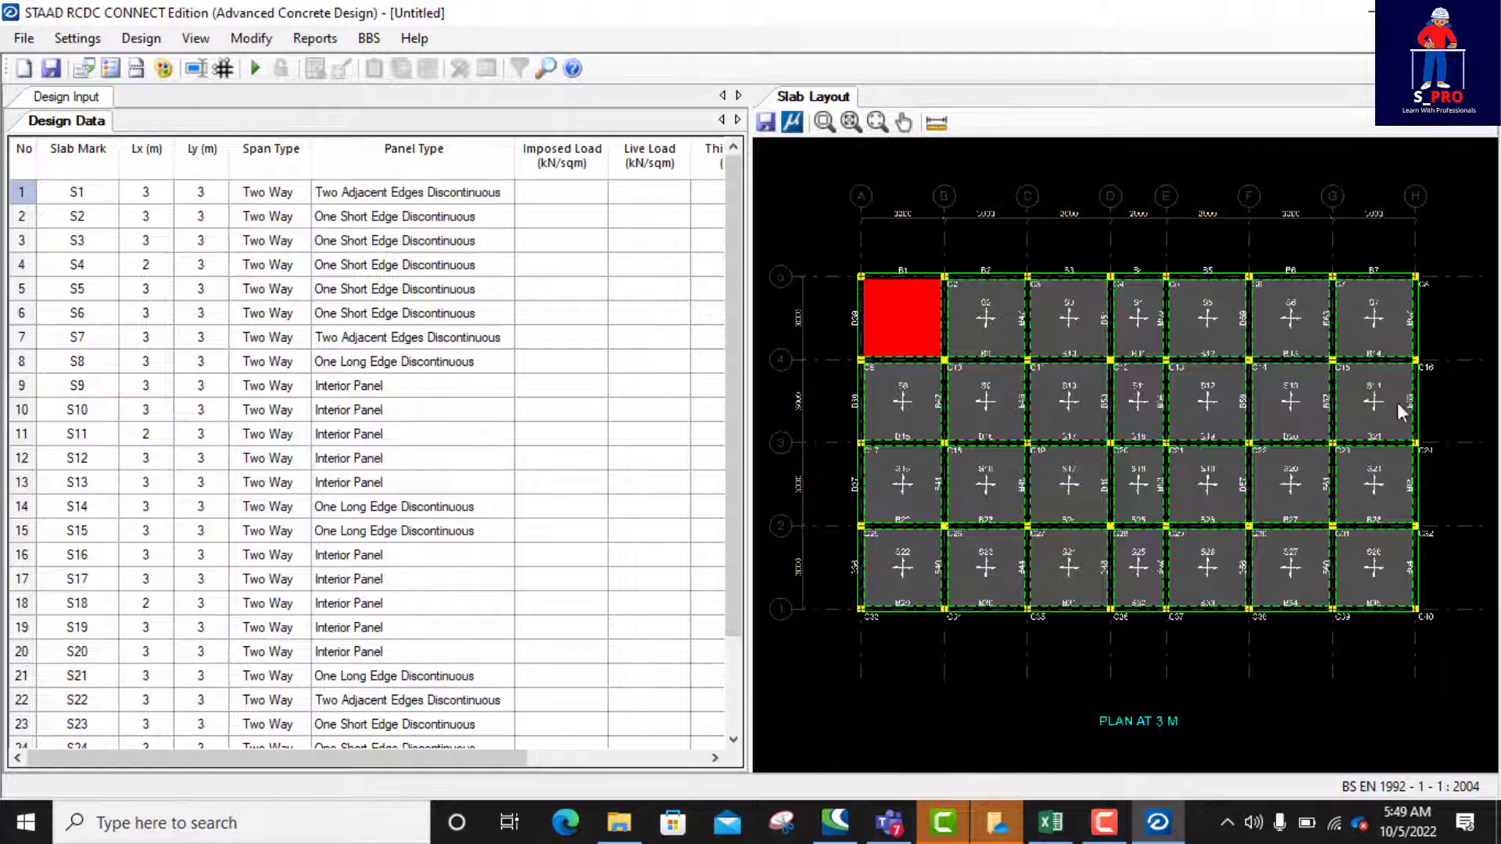
Step: Examine the panels, beams and columns of the 3 m slab layout, highlighting slab S9
{"action": "scroll", "coordinate": [1419, 509], "scroll_direction": "up", "scroll_amount": 1}
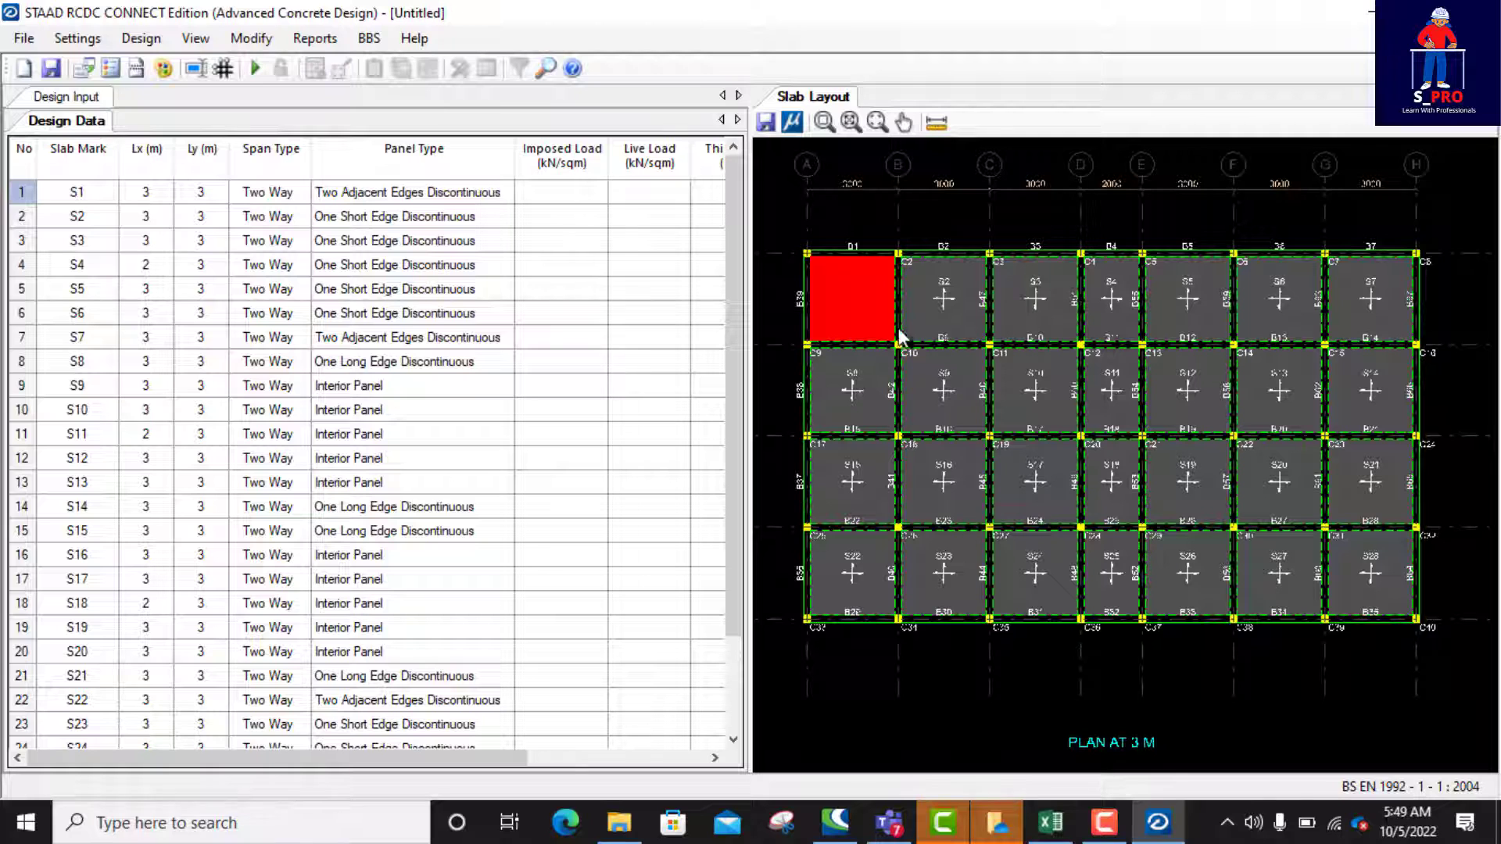
{"action": "left_click", "coordinate": [929, 392]}
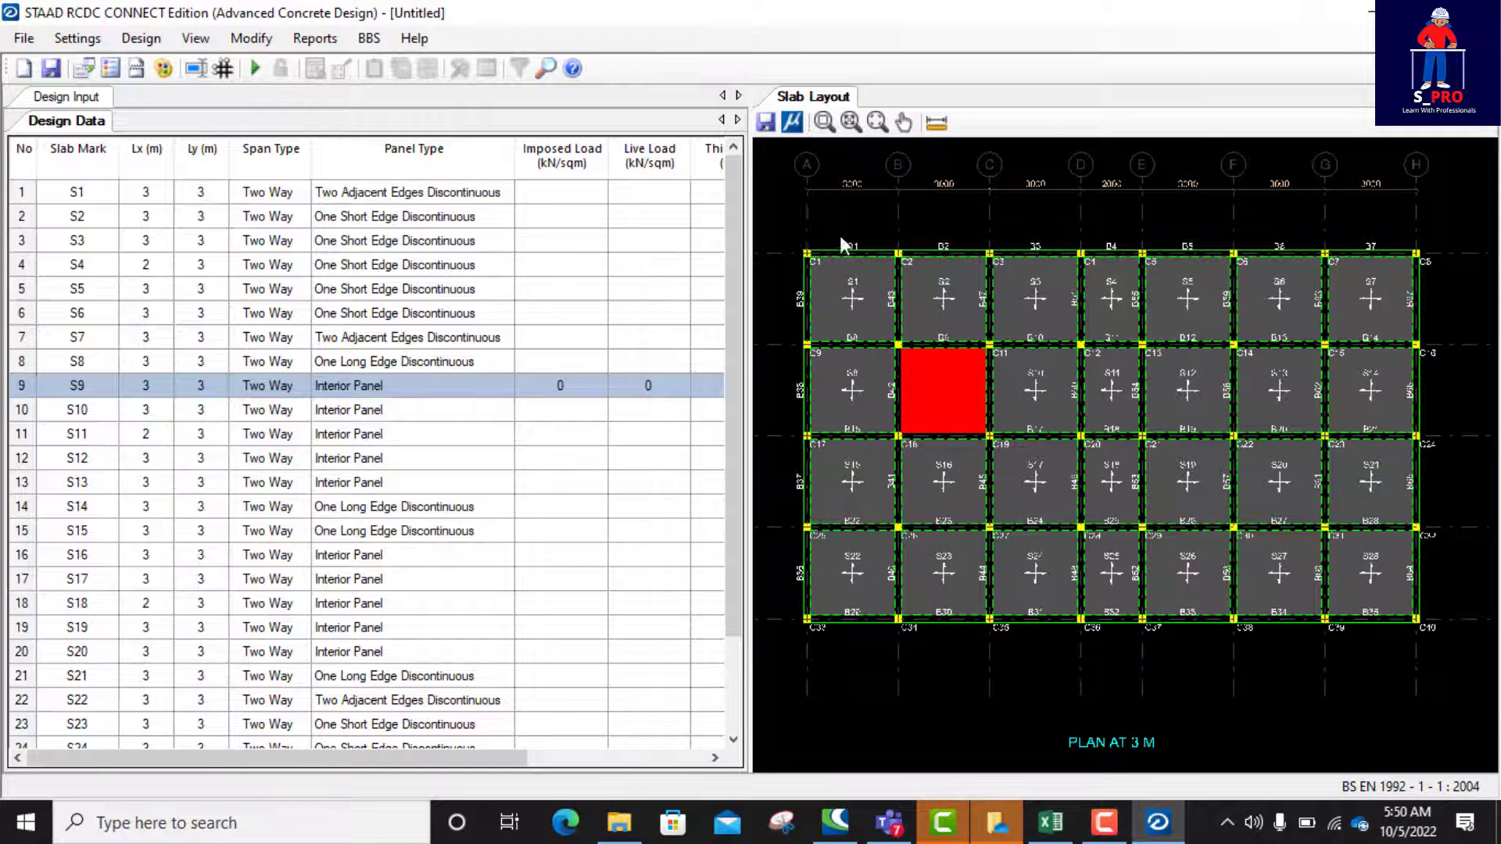
{"action": "scroll", "coordinate": [836, 237], "scroll_direction": "up", "scroll_amount": 1}
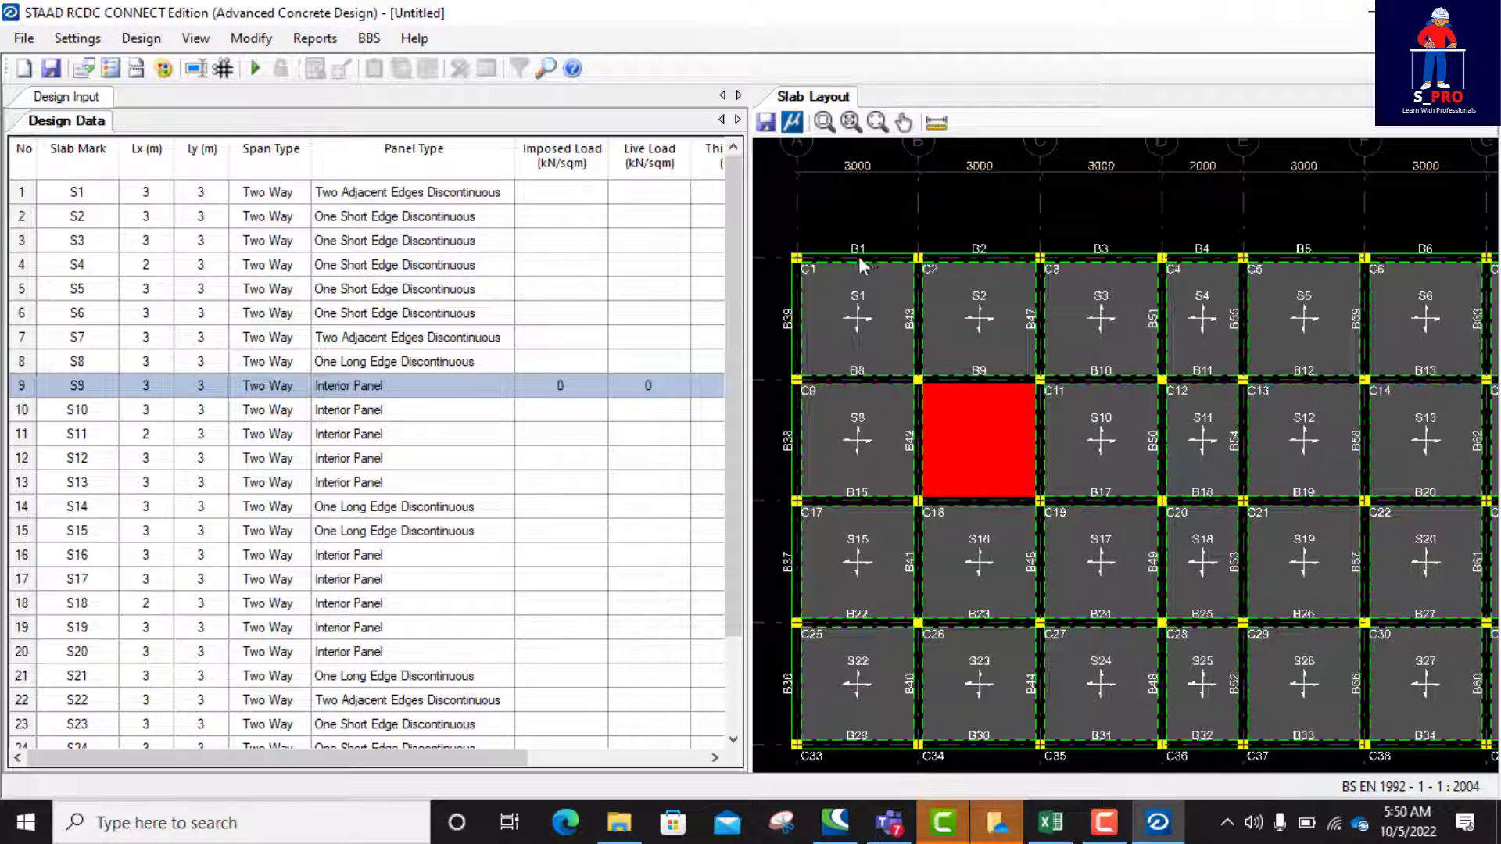
{"action": "scroll", "coordinate": [860, 256], "scroll_direction": "up", "scroll_amount": 1}
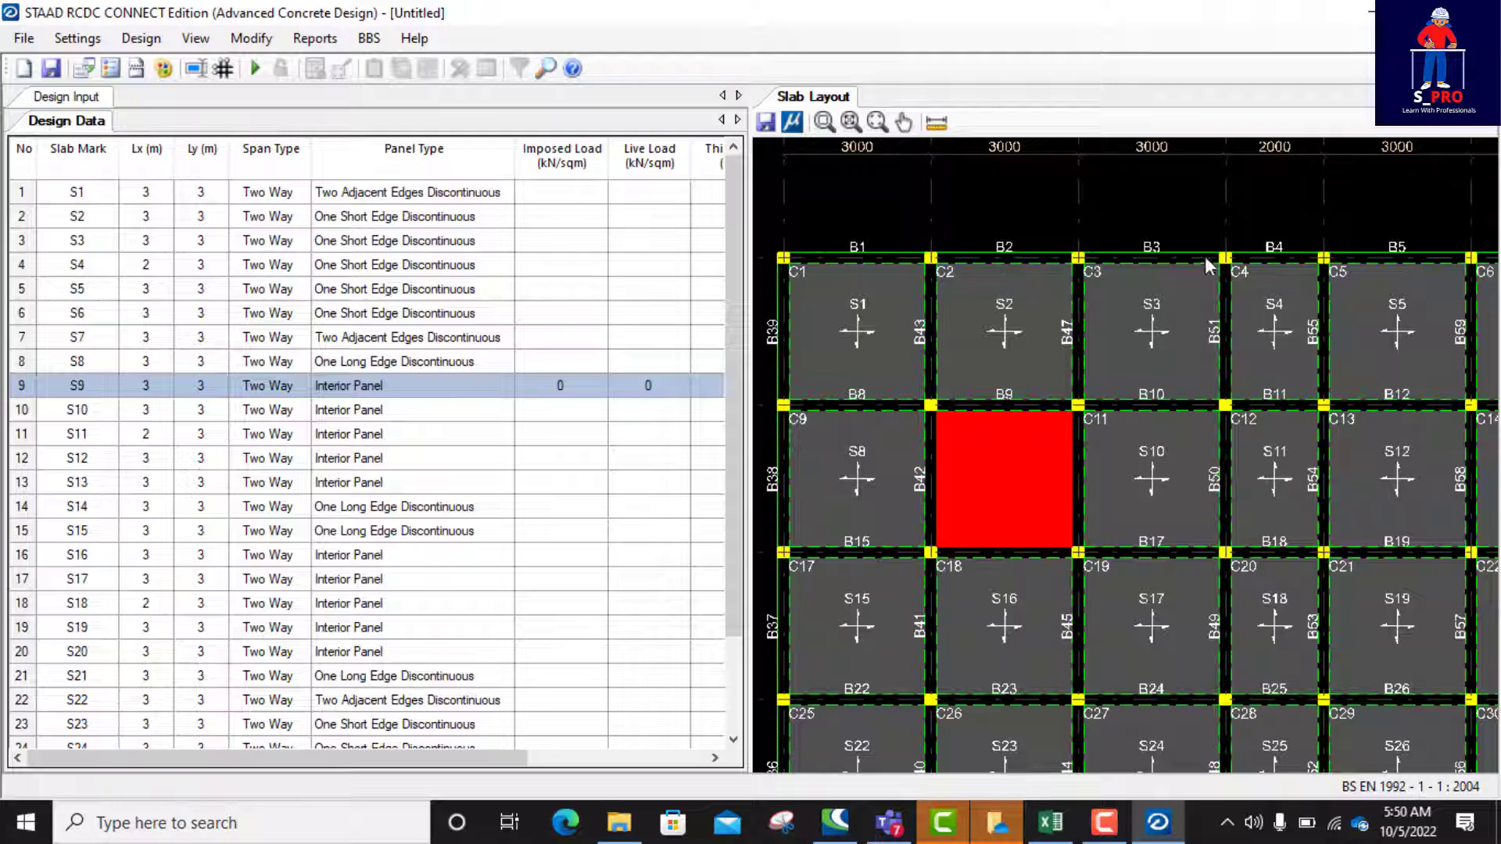
{"action": "scroll", "coordinate": [991, 283], "scroll_direction": "down", "scroll_amount": 1}
{"action": "scroll", "coordinate": [810, 333], "scroll_direction": "up", "scroll_amount": 2}
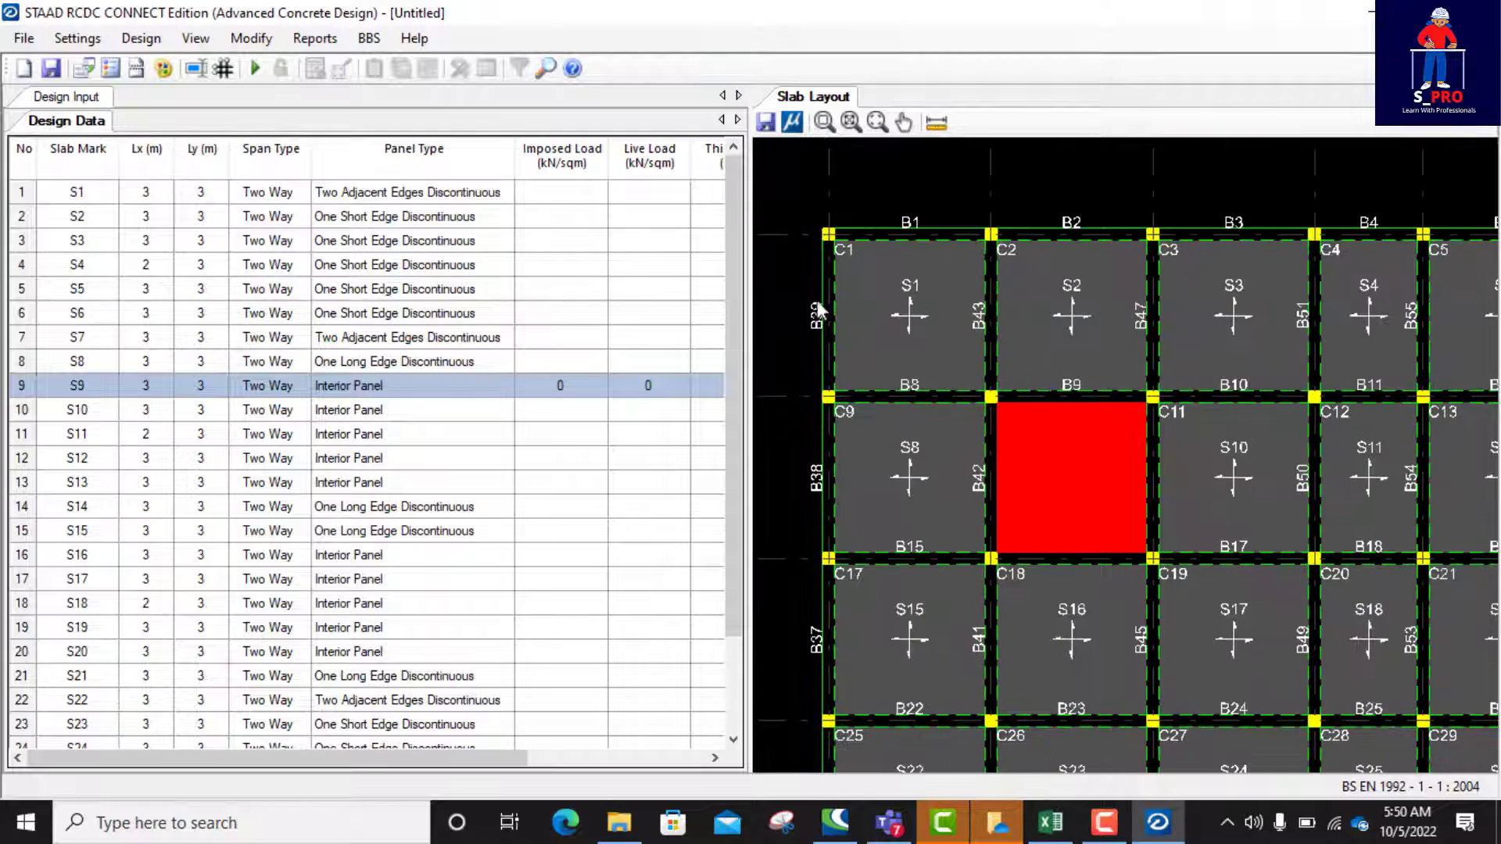
{"action": "scroll", "coordinate": [888, 286], "scroll_direction": "down", "scroll_amount": 1}
{"action": "scroll", "coordinate": [927, 307], "scroll_direction": "up", "scroll_amount": 1}
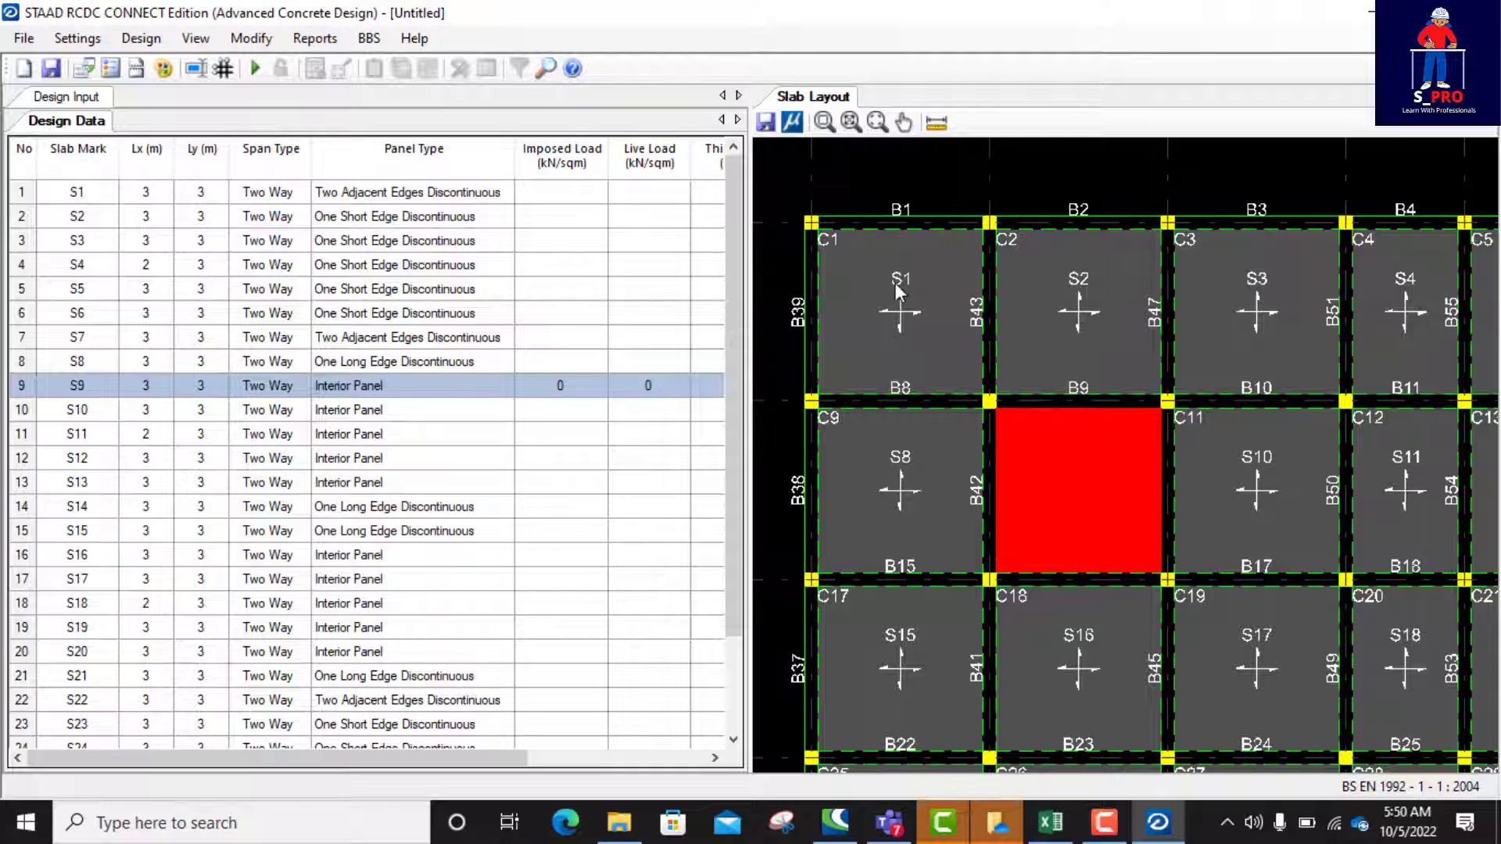
{"action": "scroll", "coordinate": [913, 288], "scroll_direction": "down", "scroll_amount": 1}
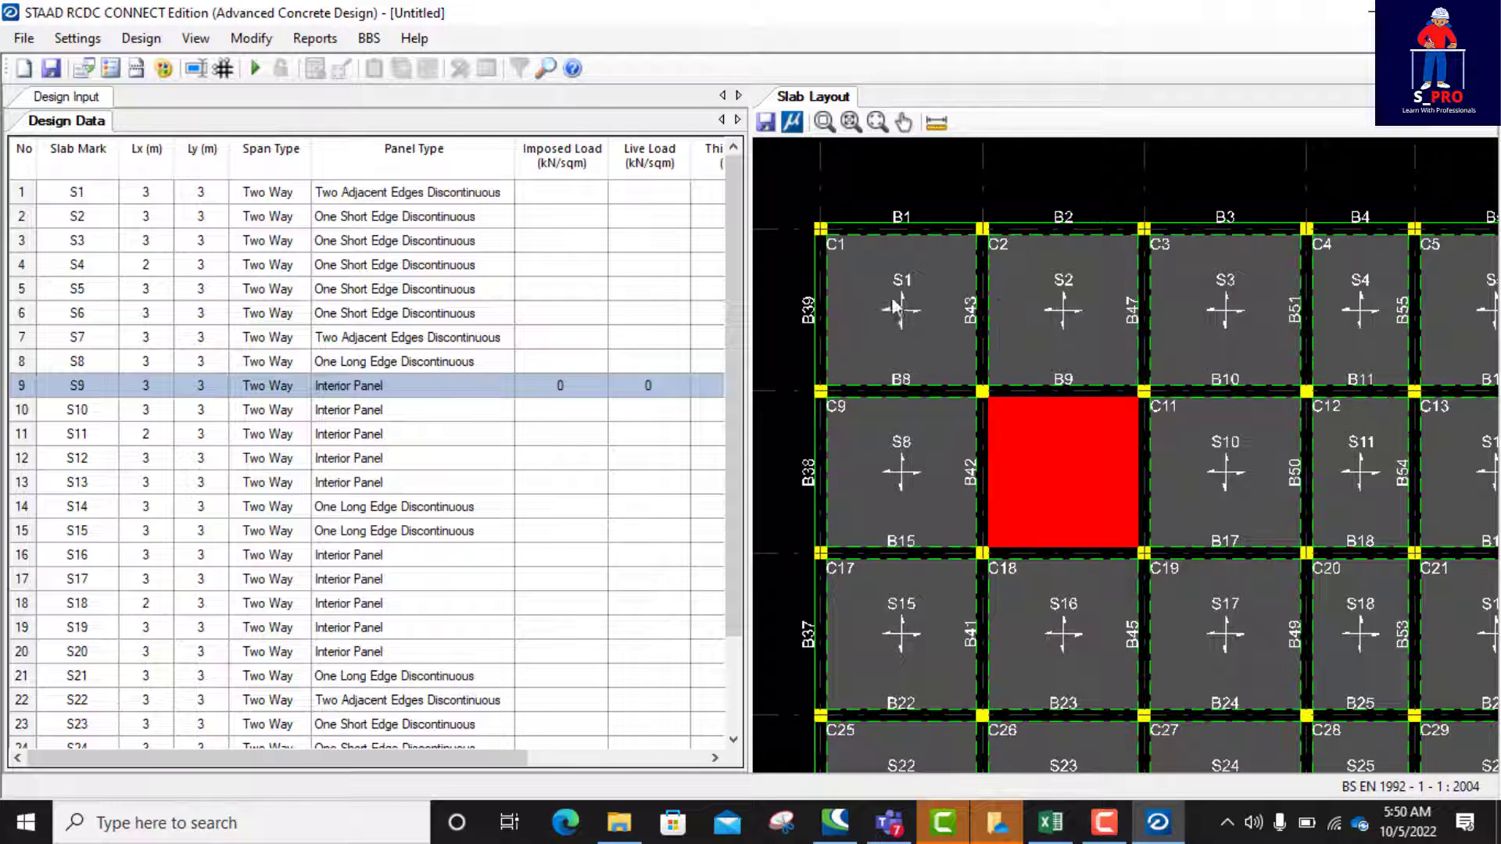
{"action": "scroll", "coordinate": [899, 305], "scroll_direction": "up", "scroll_amount": 1}
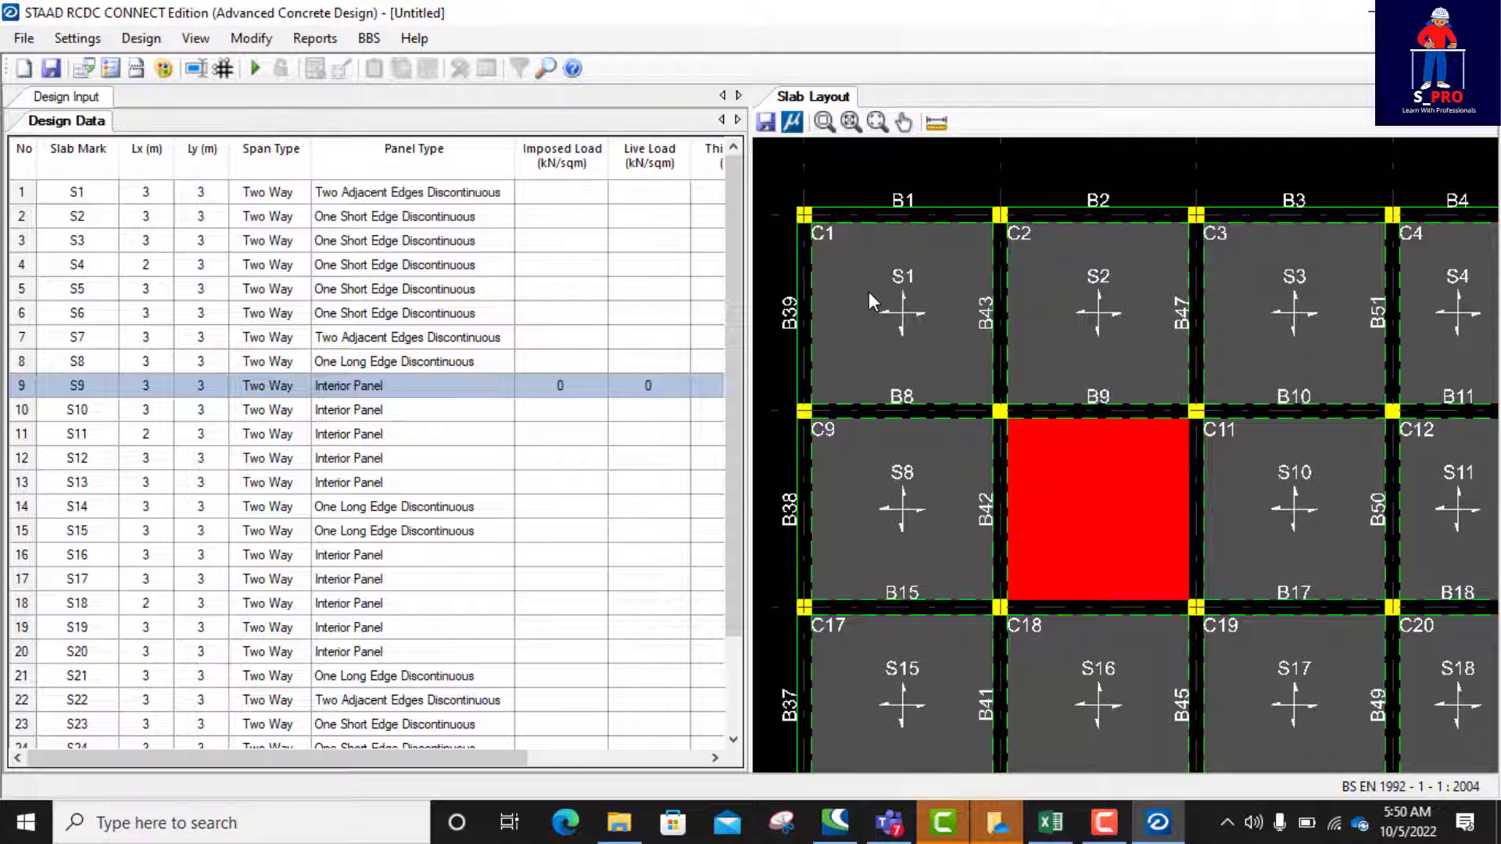
{"action": "scroll", "coordinate": [869, 294], "scroll_direction": "down", "scroll_amount": 1}
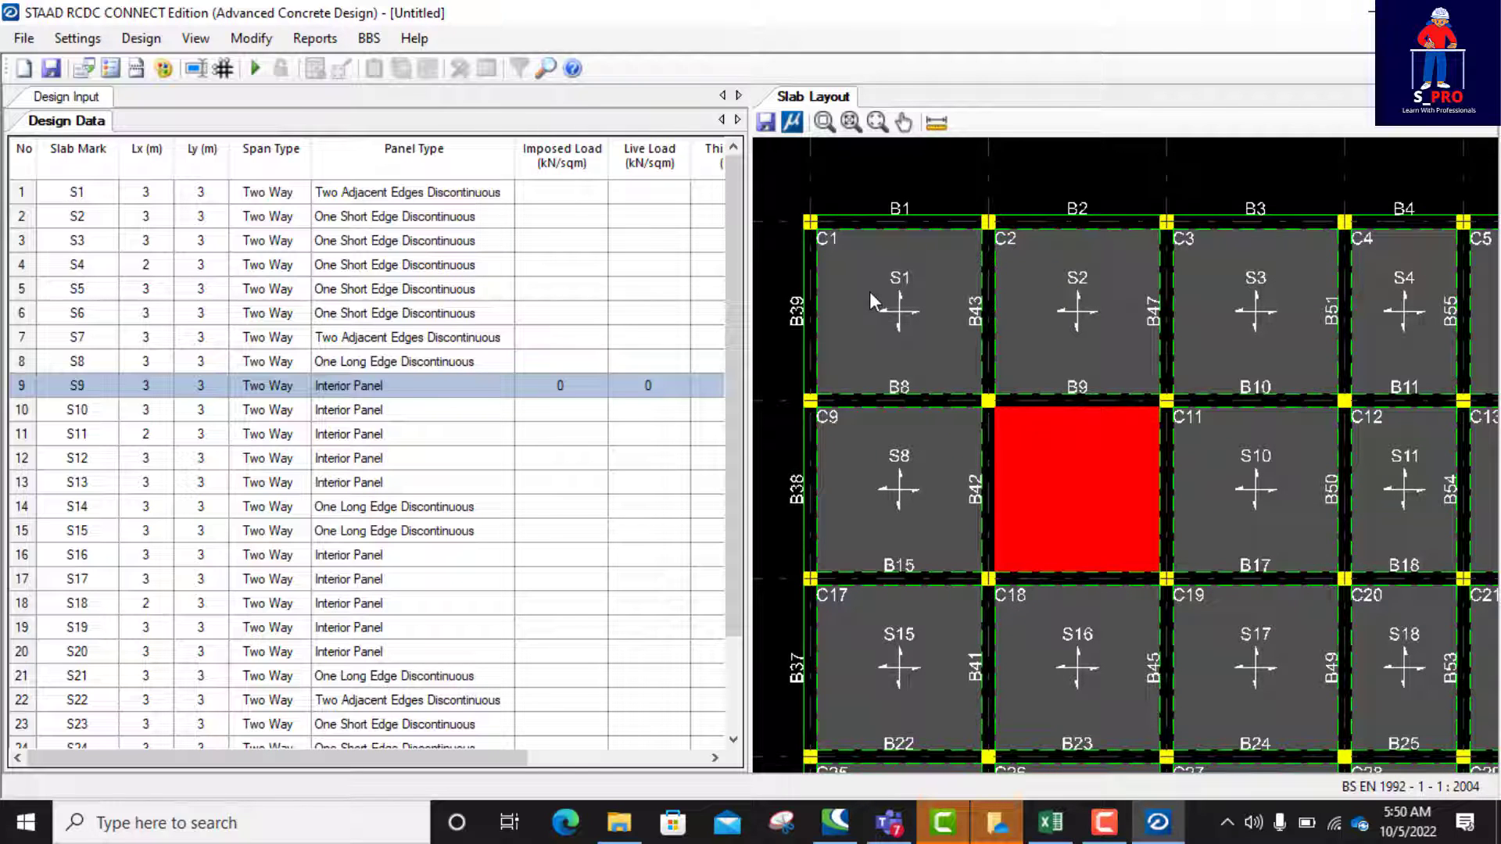
{"action": "scroll", "coordinate": [875, 275], "scroll_direction": "down", "scroll_amount": 1}
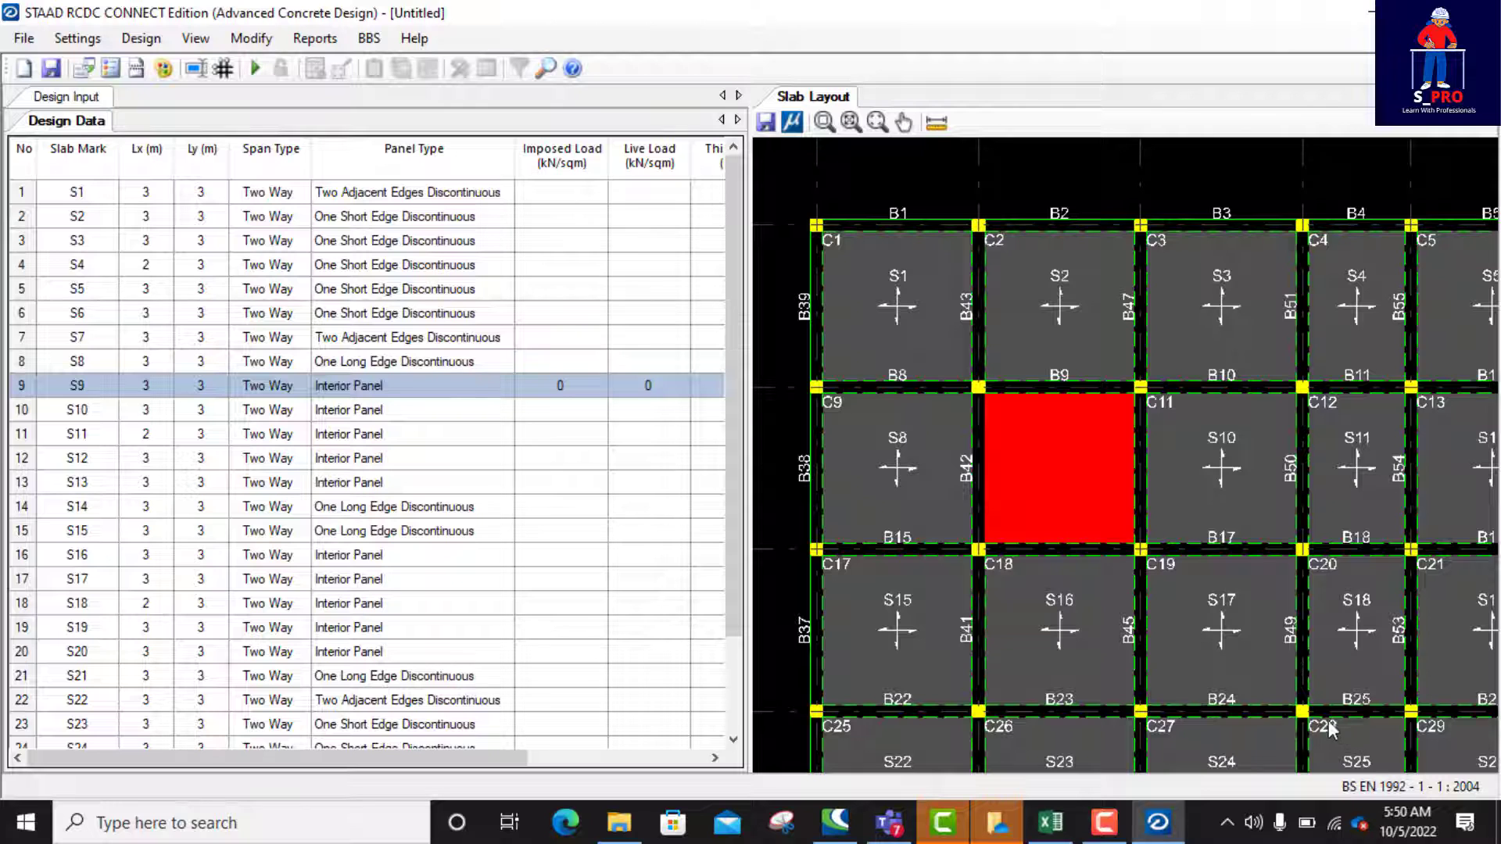
Step: Change the prefix of all slab marks to "Panel" in the slab descriptions
{"action": "left_click", "coordinate": [255, 42]}
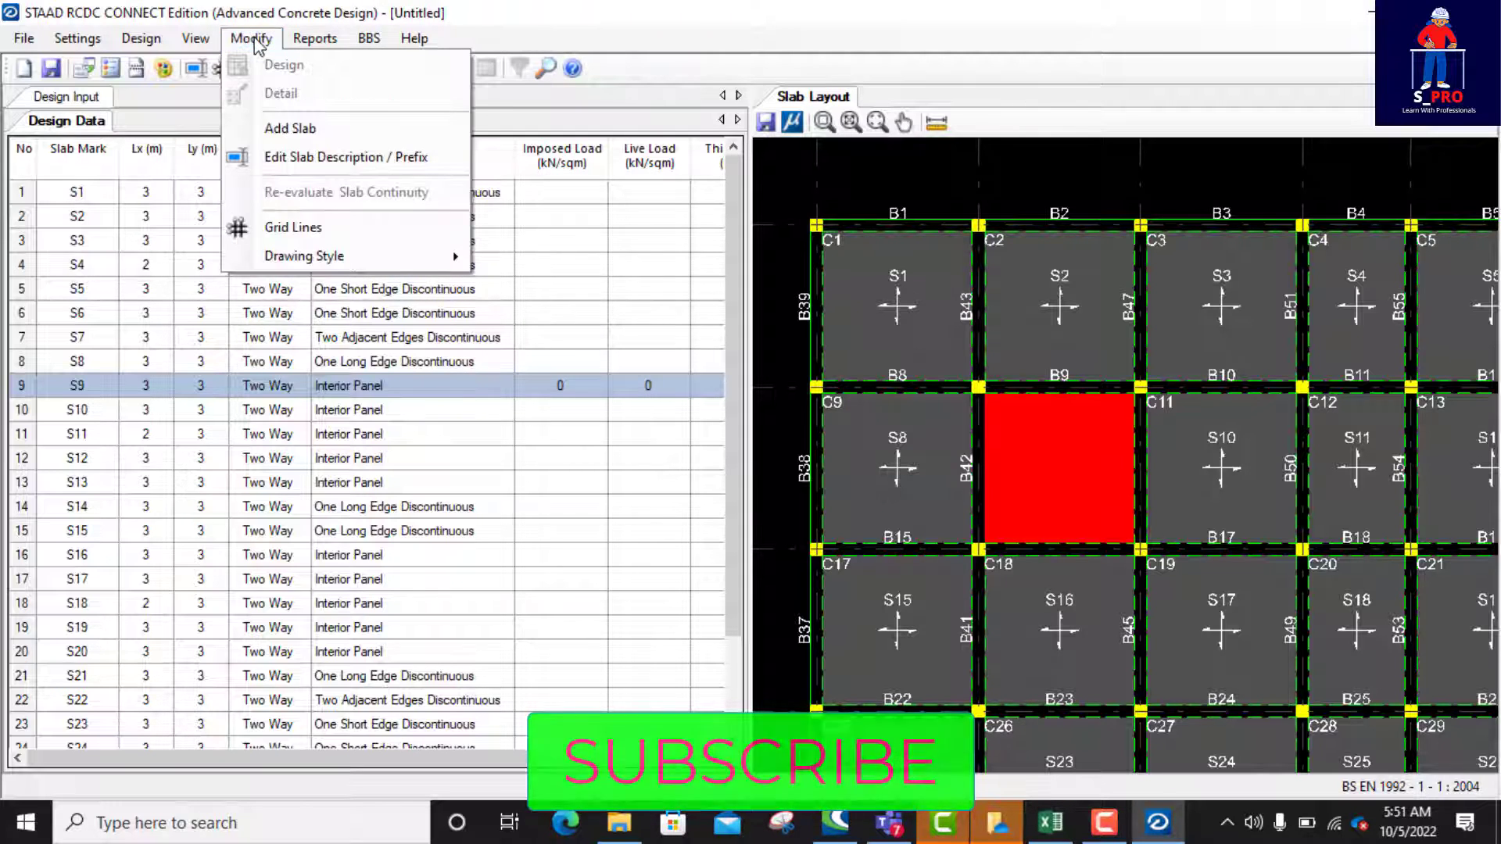
{"action": "left_click", "coordinate": [311, 159]}
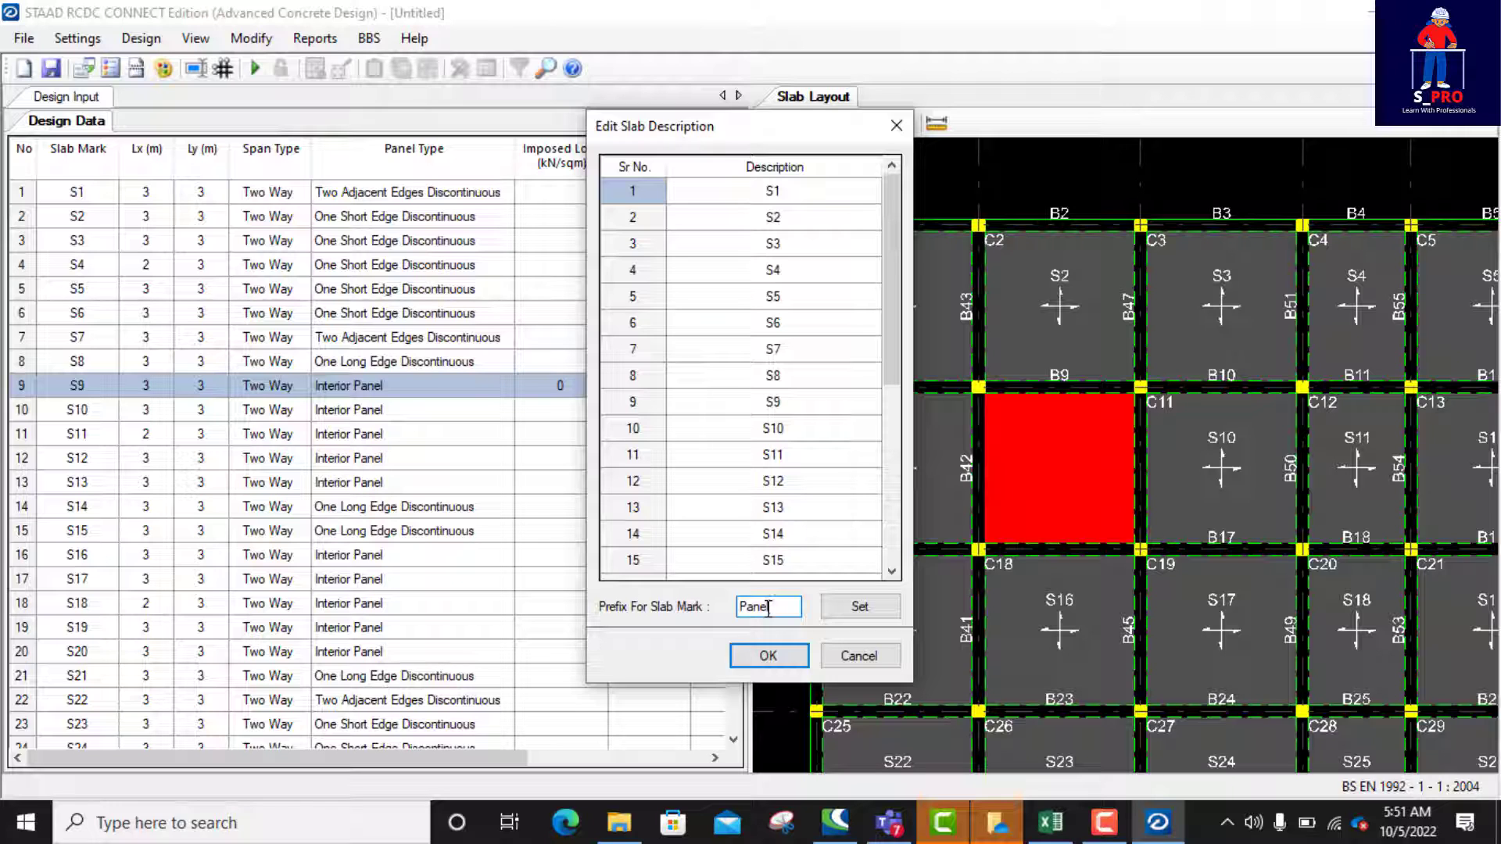
{"action": "left_click", "coordinate": [786, 603]}
{"action": "type", "text": "Panel"}
{"action": "left_click", "coordinate": [860, 607]}
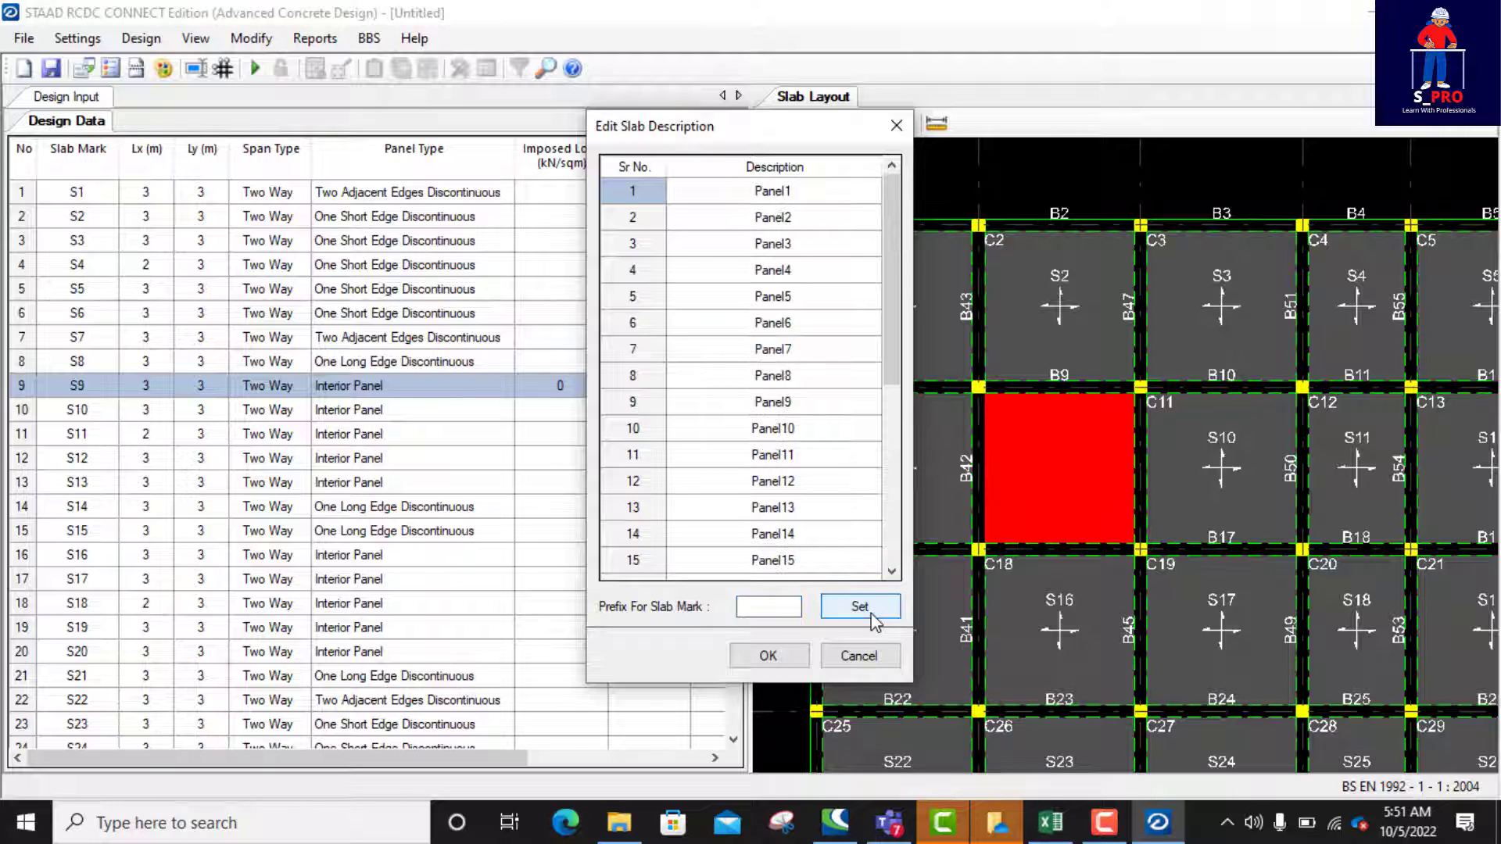
{"action": "left_click", "coordinate": [767, 655]}
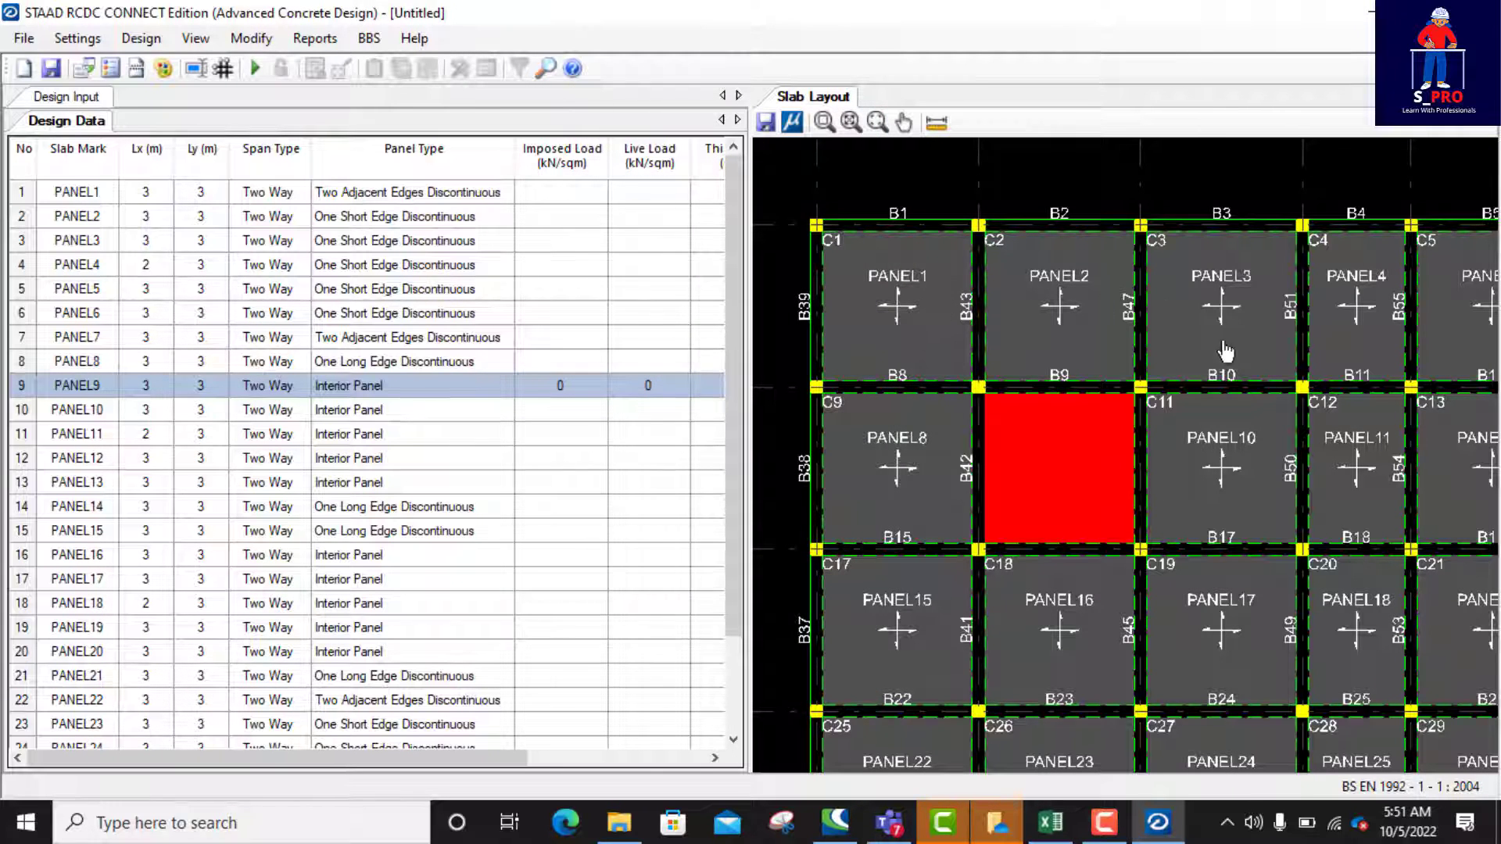
{"action": "scroll", "coordinate": [1079, 364], "scroll_direction": "down", "scroll_amount": 2}
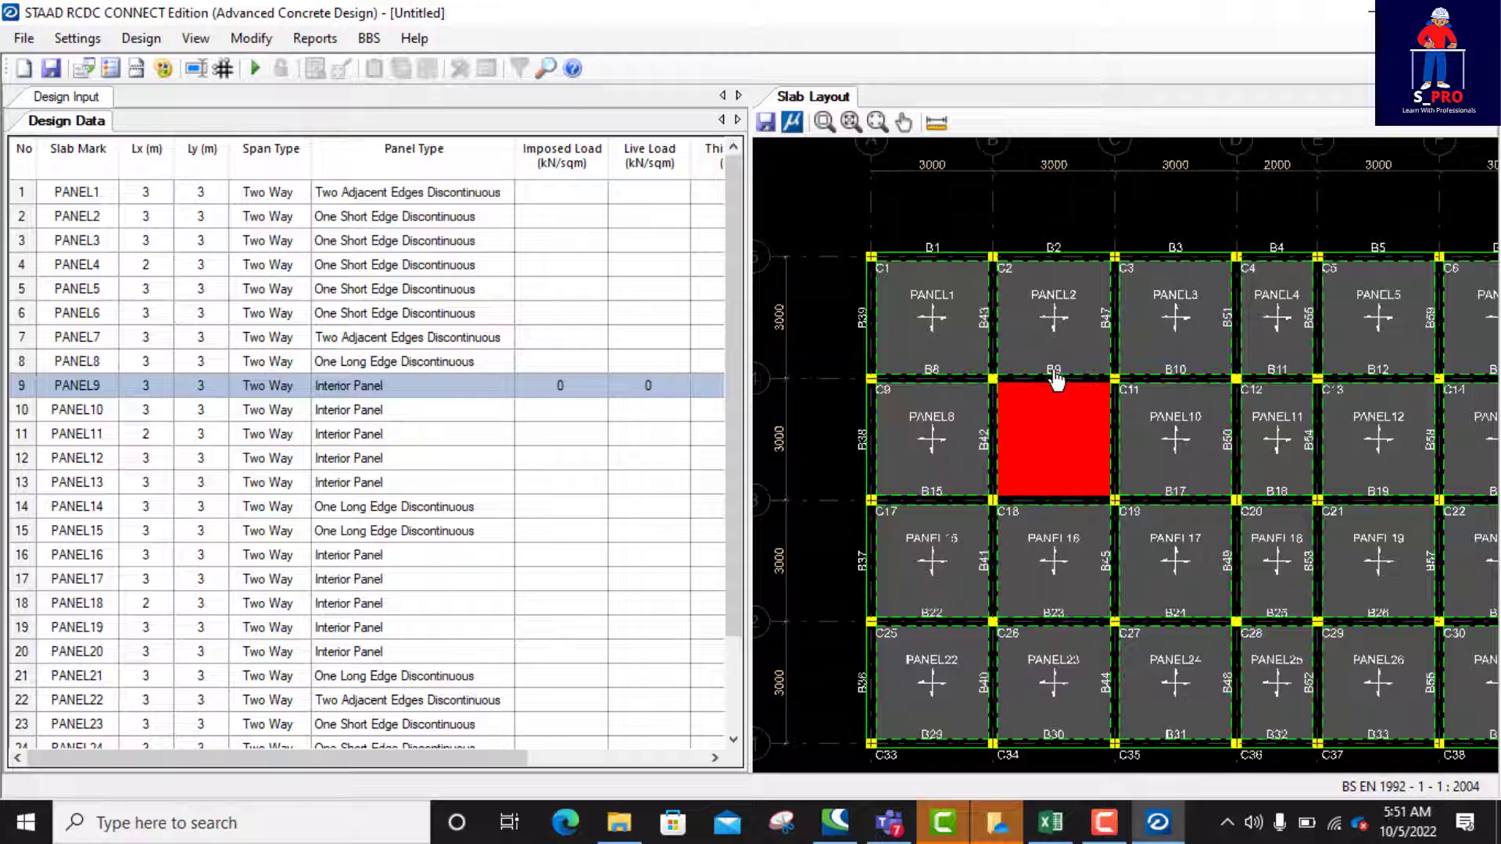
{"action": "scroll", "coordinate": [1048, 367], "scroll_direction": "up", "scroll_amount": 1}
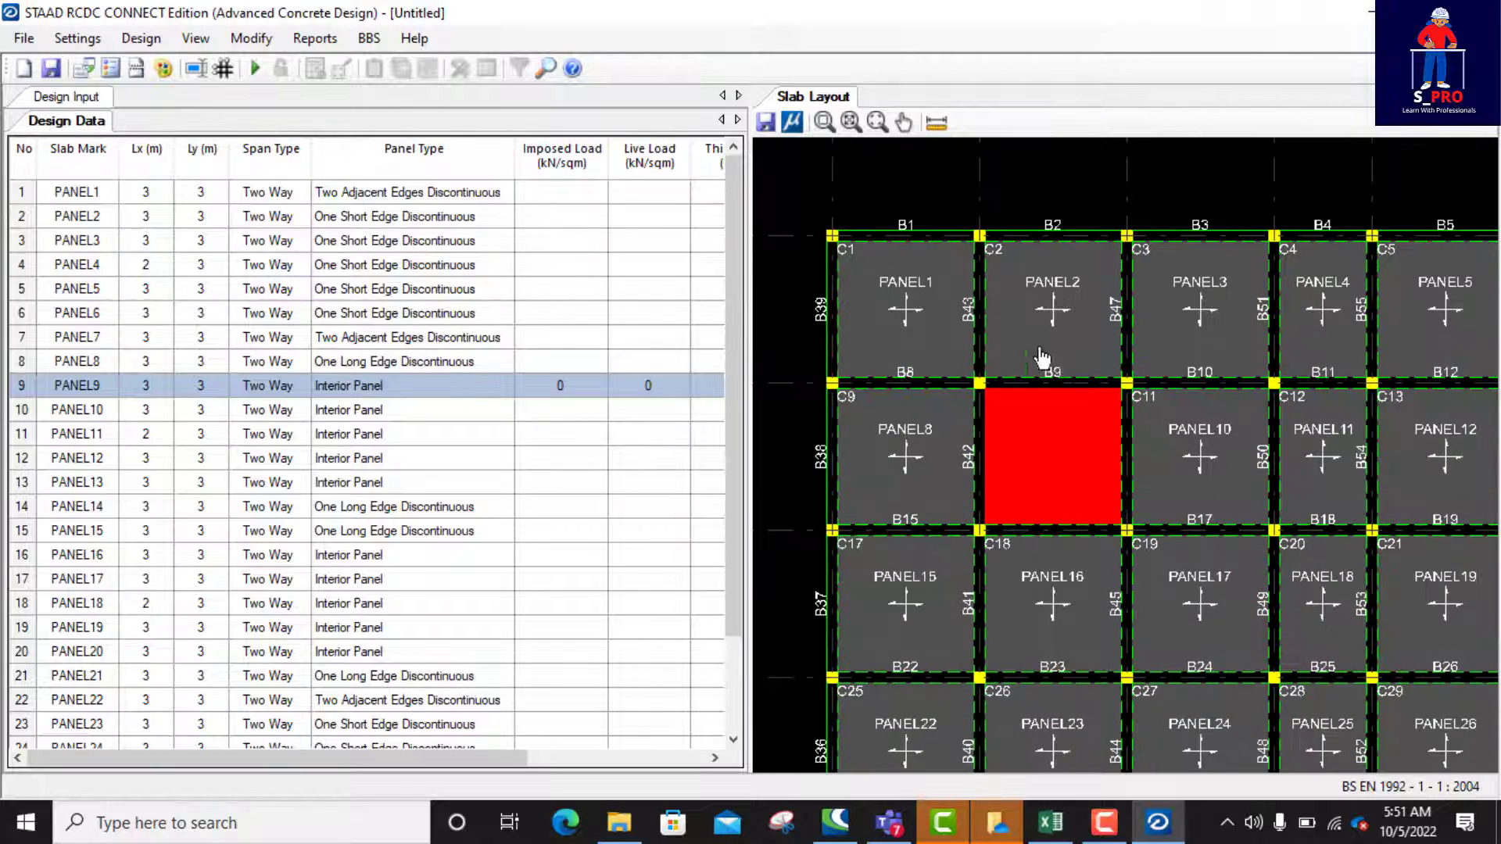
{"action": "scroll", "coordinate": [867, 305], "scroll_direction": "down", "scroll_amount": 2}
{"action": "scroll", "coordinate": [897, 303], "scroll_direction": "up", "scroll_amount": 2}
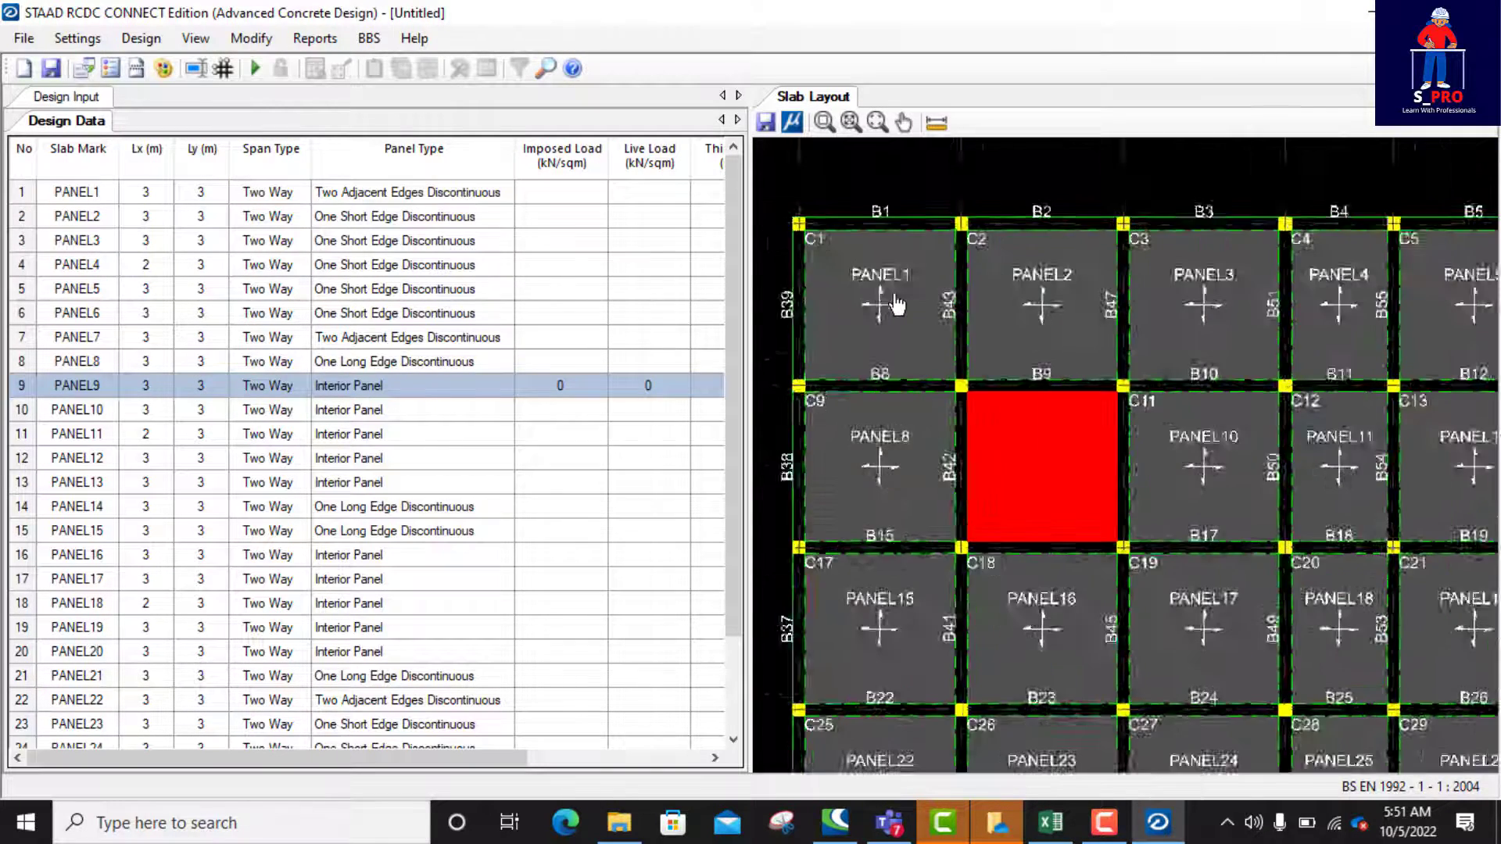
{"action": "scroll", "coordinate": [897, 303], "scroll_direction": "up", "scroll_amount": 1}
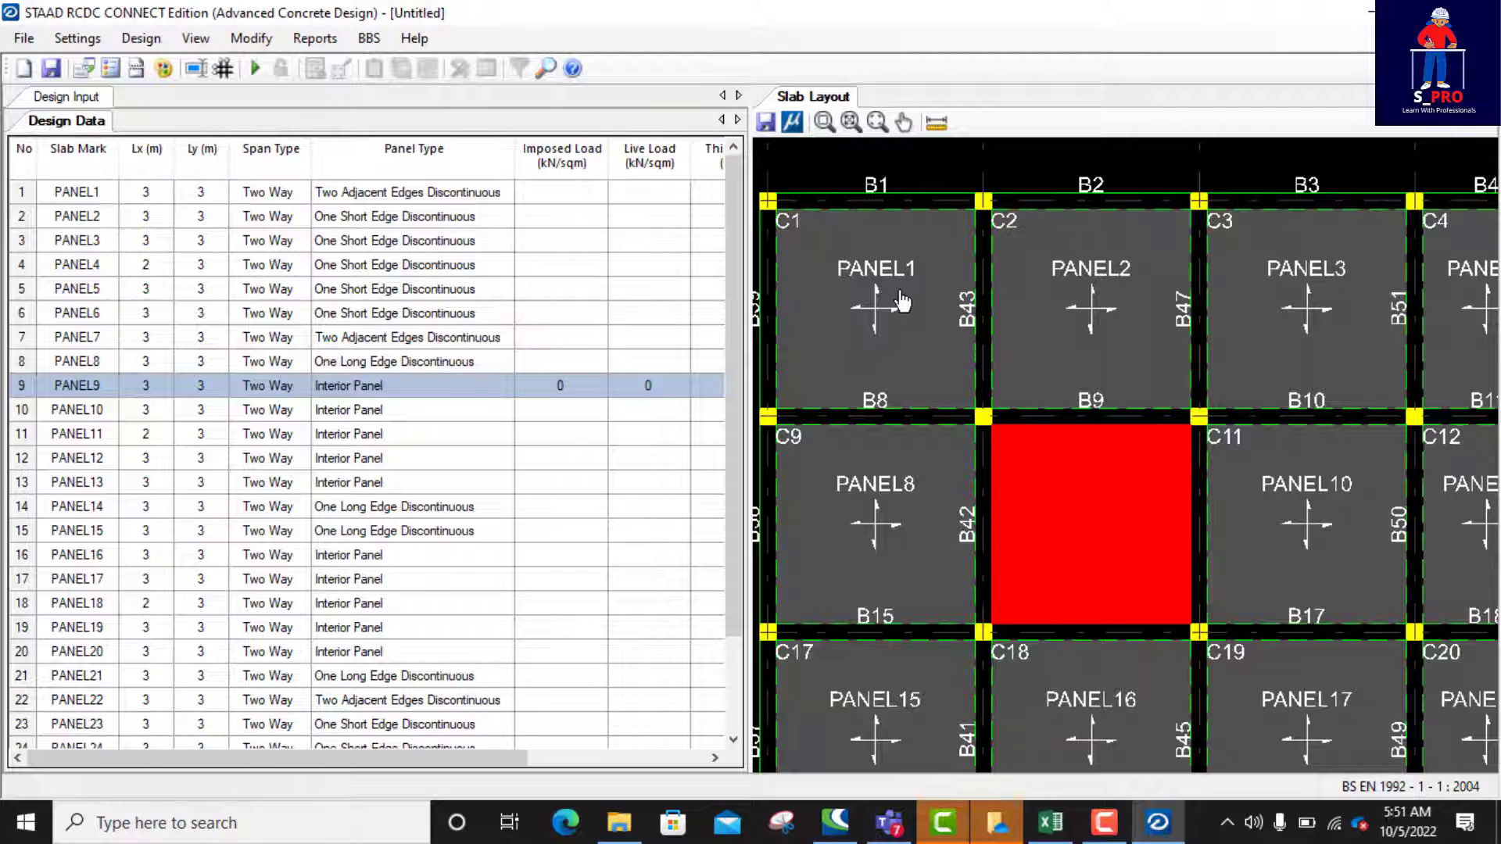
Step: Examine the panel marks across the 3 m slab layout, from PANEL1 to PANEL28
{"action": "scroll", "coordinate": [873, 313], "scroll_direction": "down", "scroll_amount": 2}
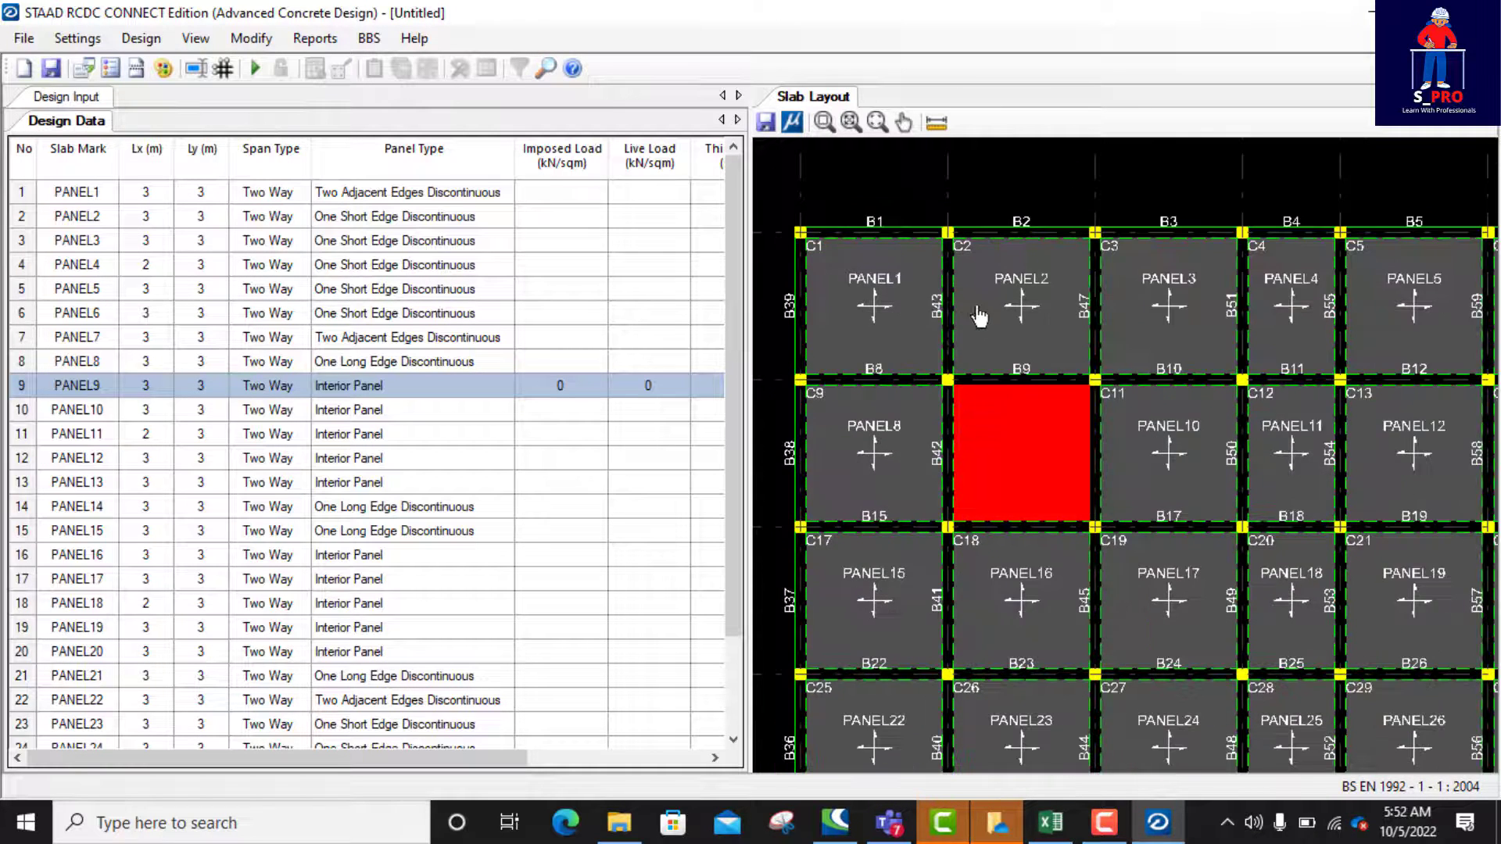
{"action": "scroll", "coordinate": [927, 298], "scroll_direction": "down", "scroll_amount": 1}
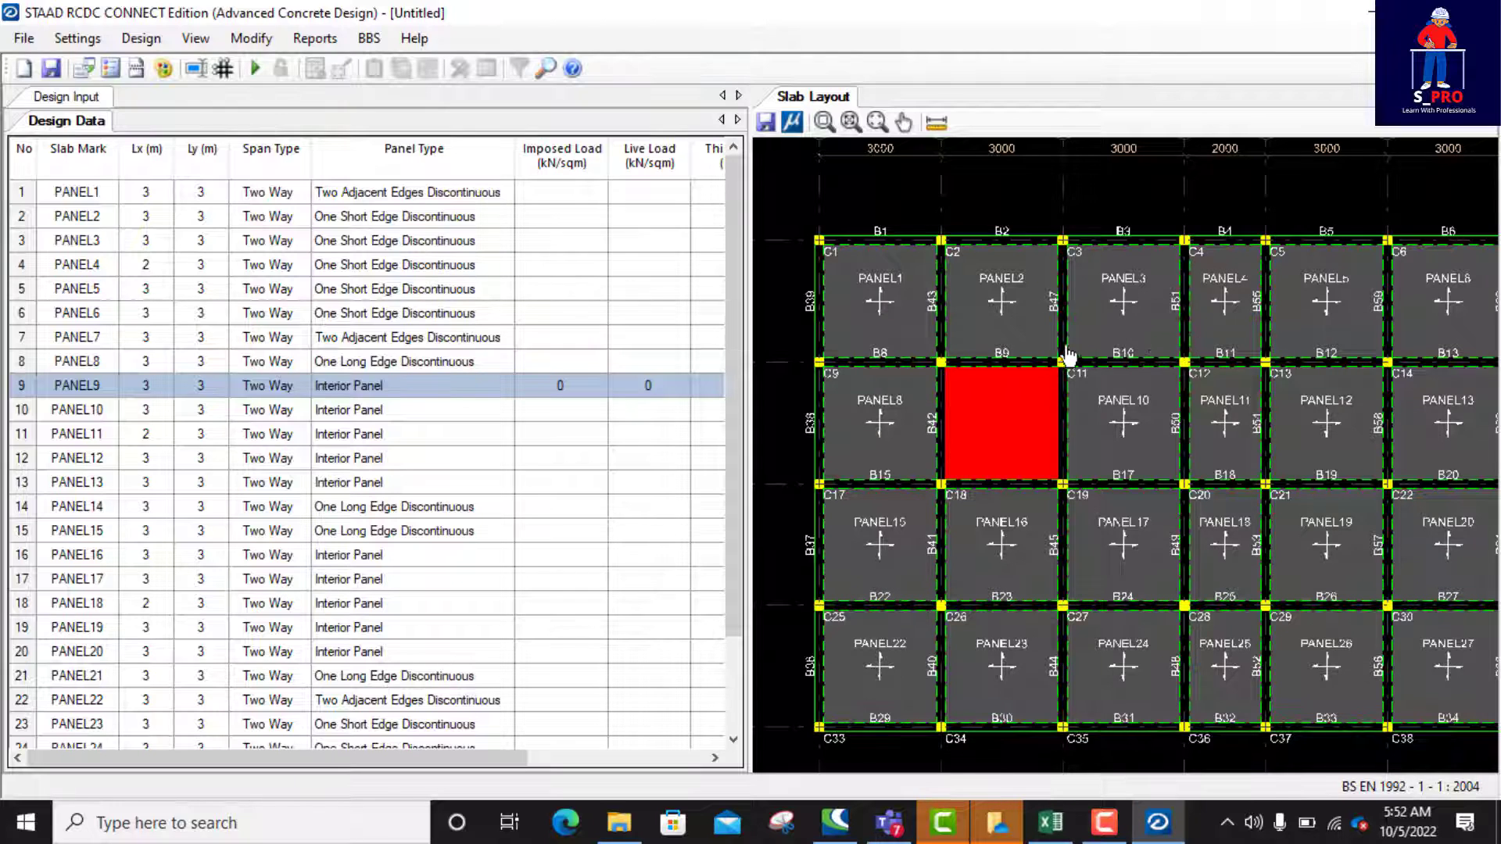
{"action": "scroll", "coordinate": [1072, 356], "scroll_direction": "down", "scroll_amount": 2}
{"action": "scroll", "coordinate": [1282, 301], "scroll_direction": "up", "scroll_amount": 2}
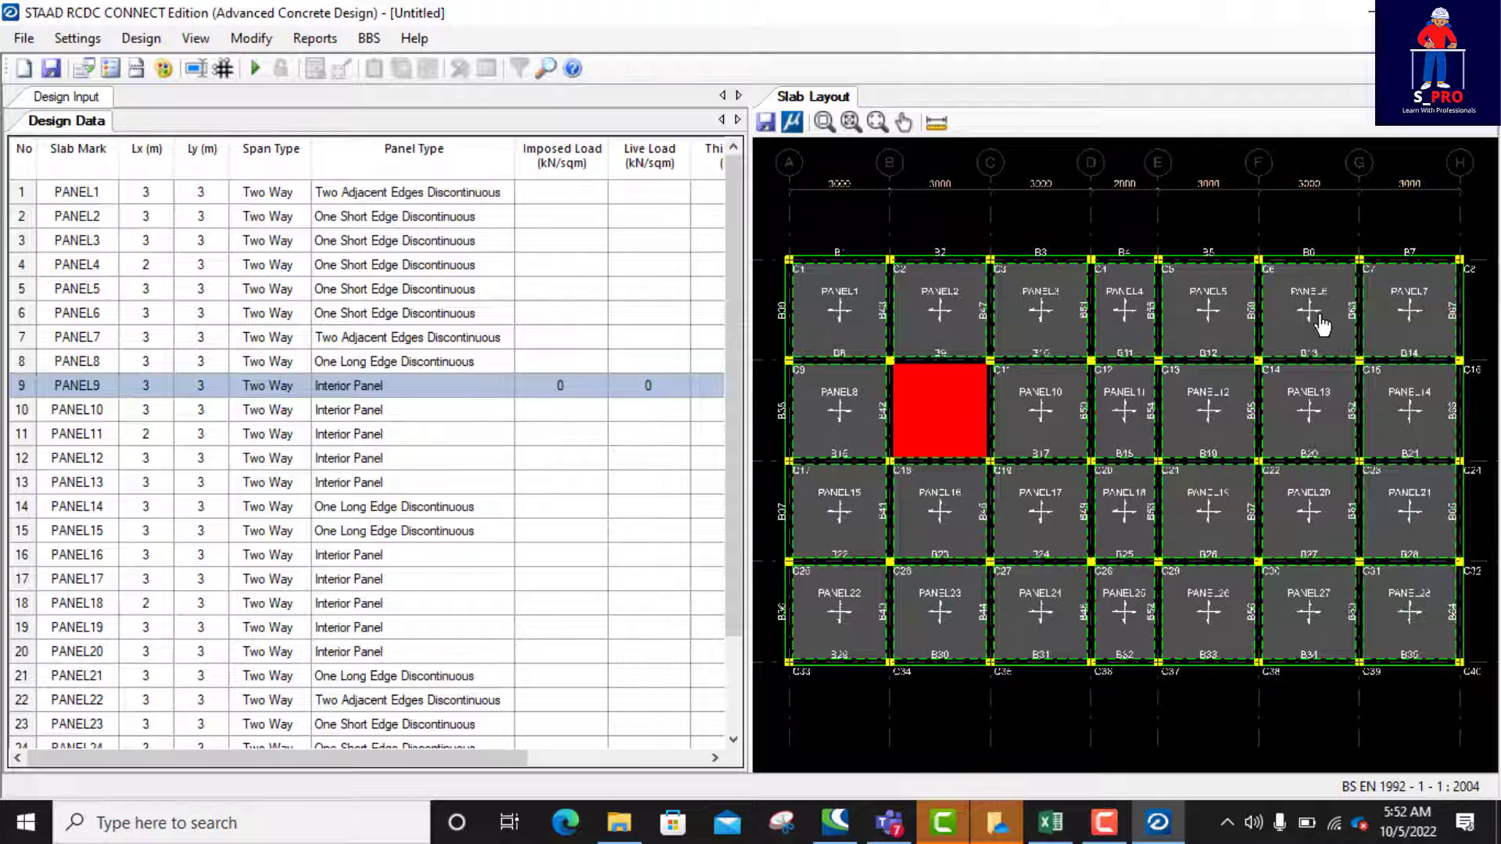
{"action": "scroll", "coordinate": [1320, 322], "scroll_direction": "down", "scroll_amount": 3}
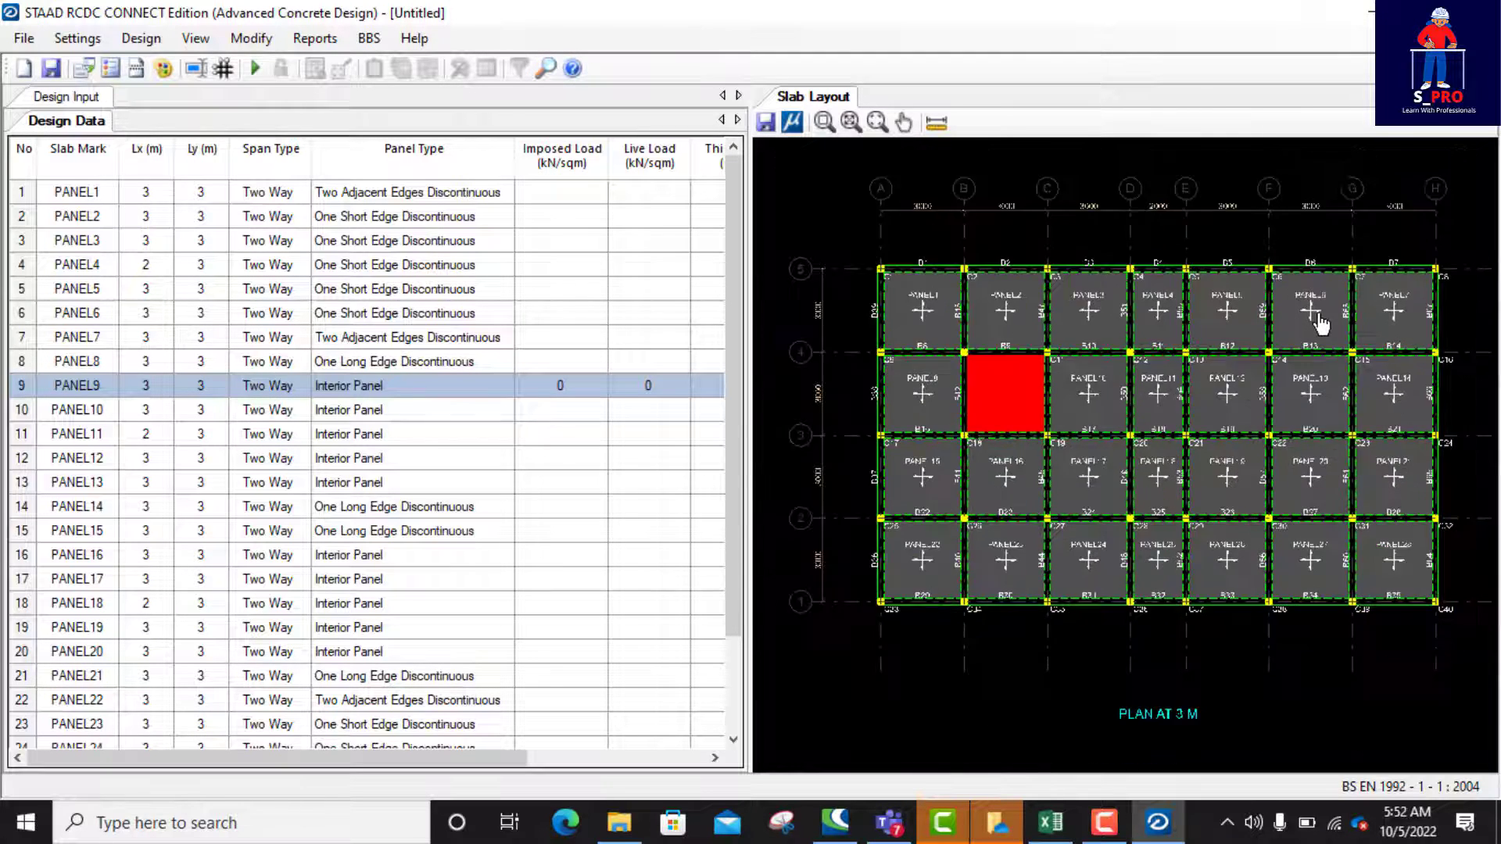
{"action": "scroll", "coordinate": [1370, 509], "scroll_direction": "up", "scroll_amount": 2}
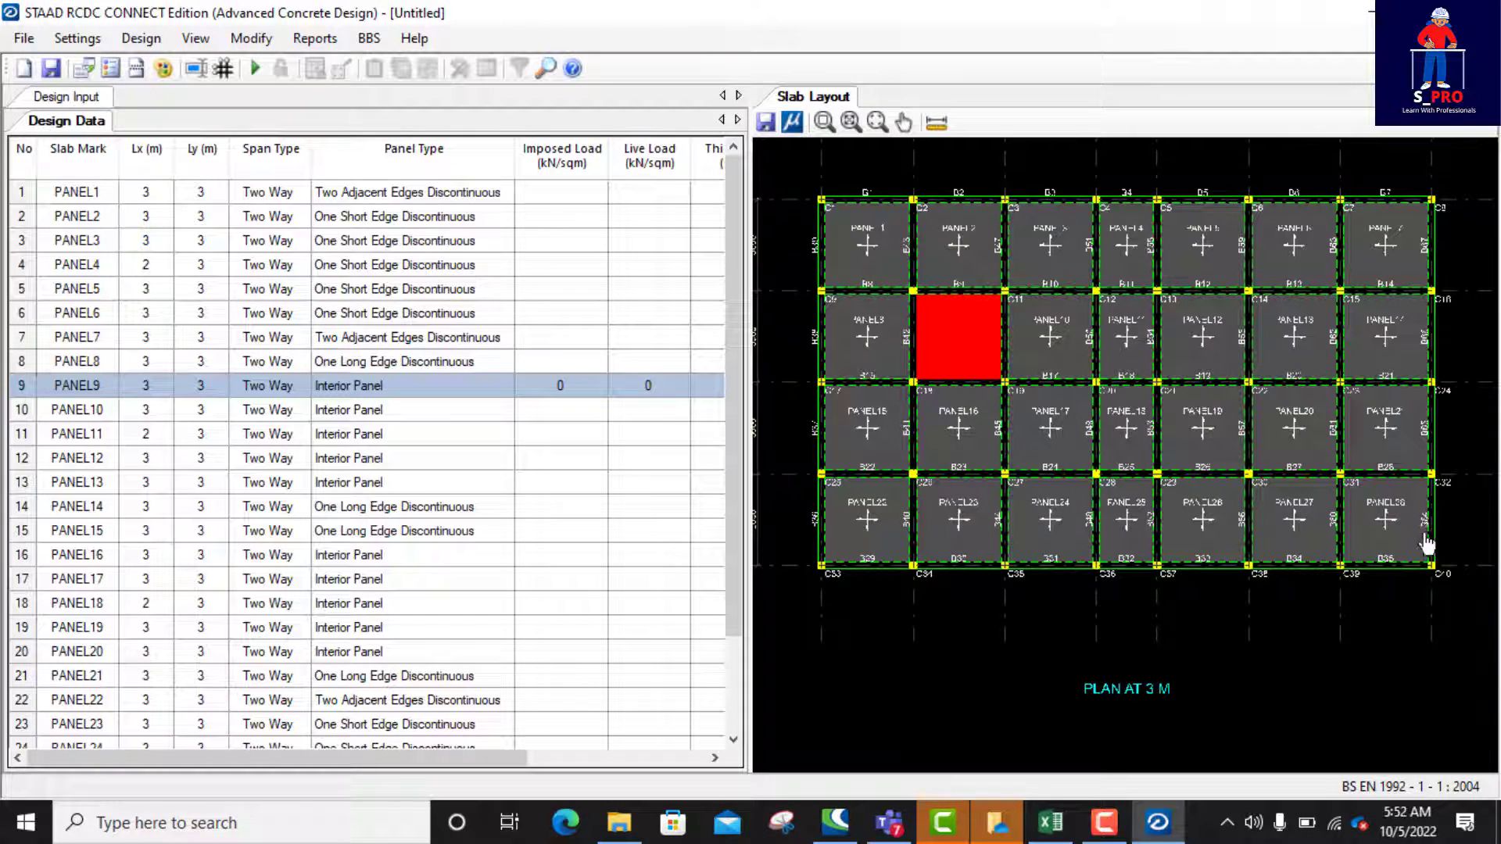
{"action": "scroll", "coordinate": [1410, 543], "scroll_direction": "up", "scroll_amount": 5}
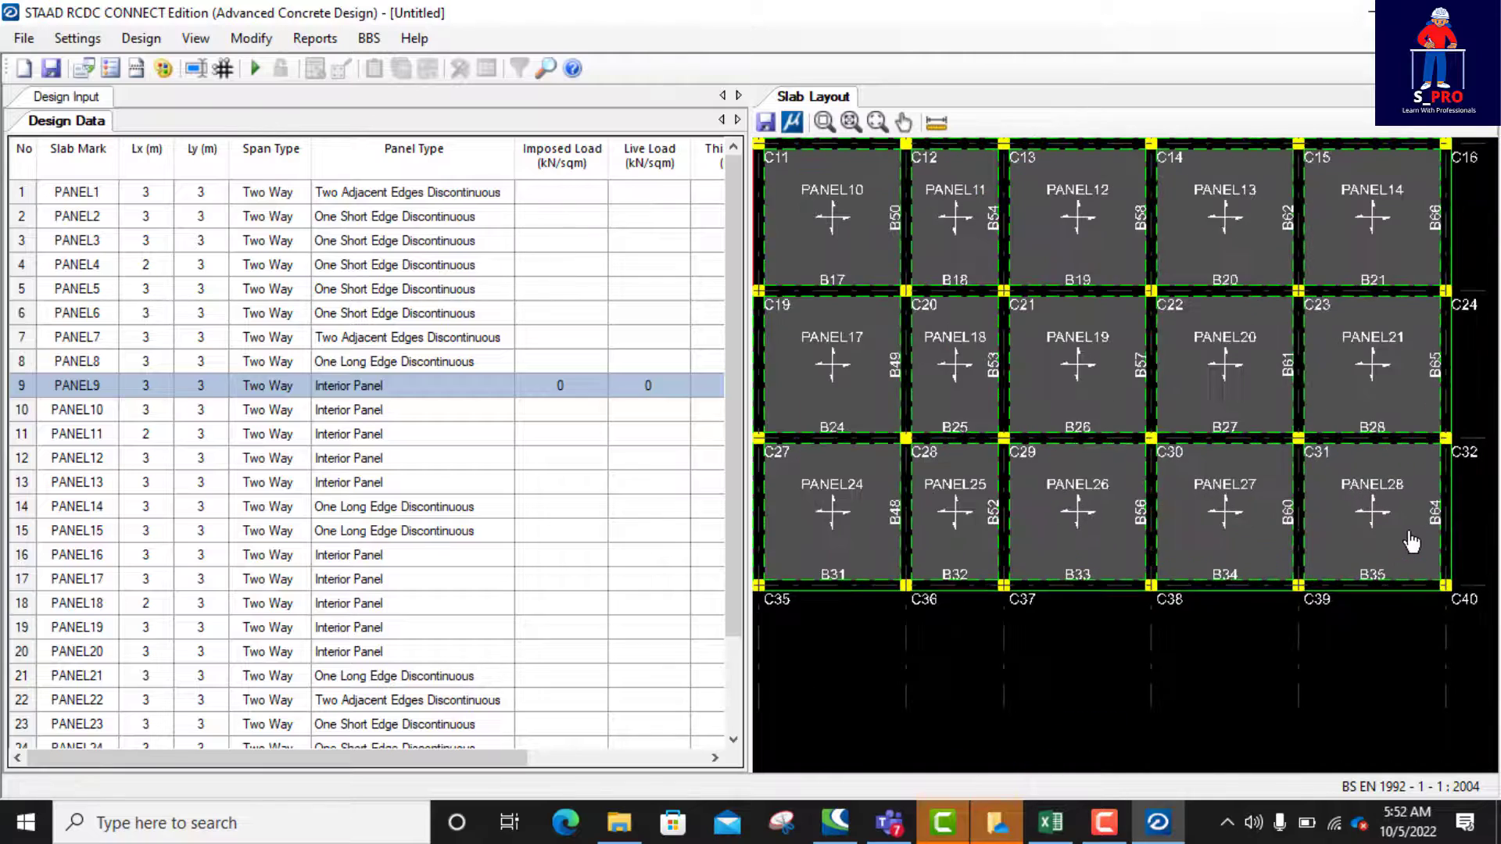
{"action": "scroll", "coordinate": [1410, 543], "scroll_direction": "down", "scroll_amount": 3}
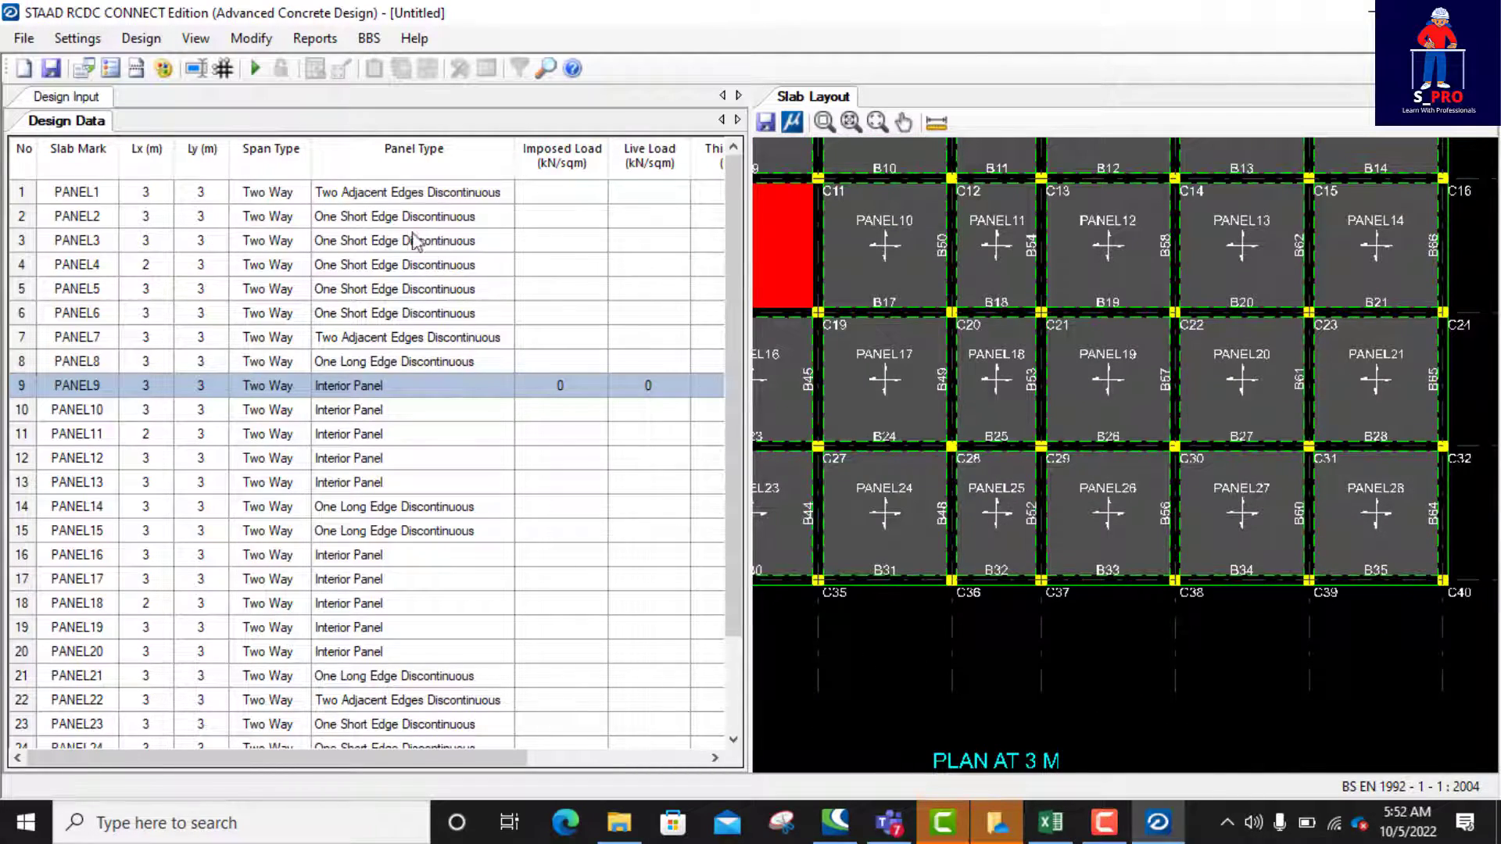
Step: Highlight PANEL1, PANEL2, PANEL3 and PANEL9 in turn to compare their panel types with their positions on the plan
{"action": "left_click", "coordinate": [31, 199]}
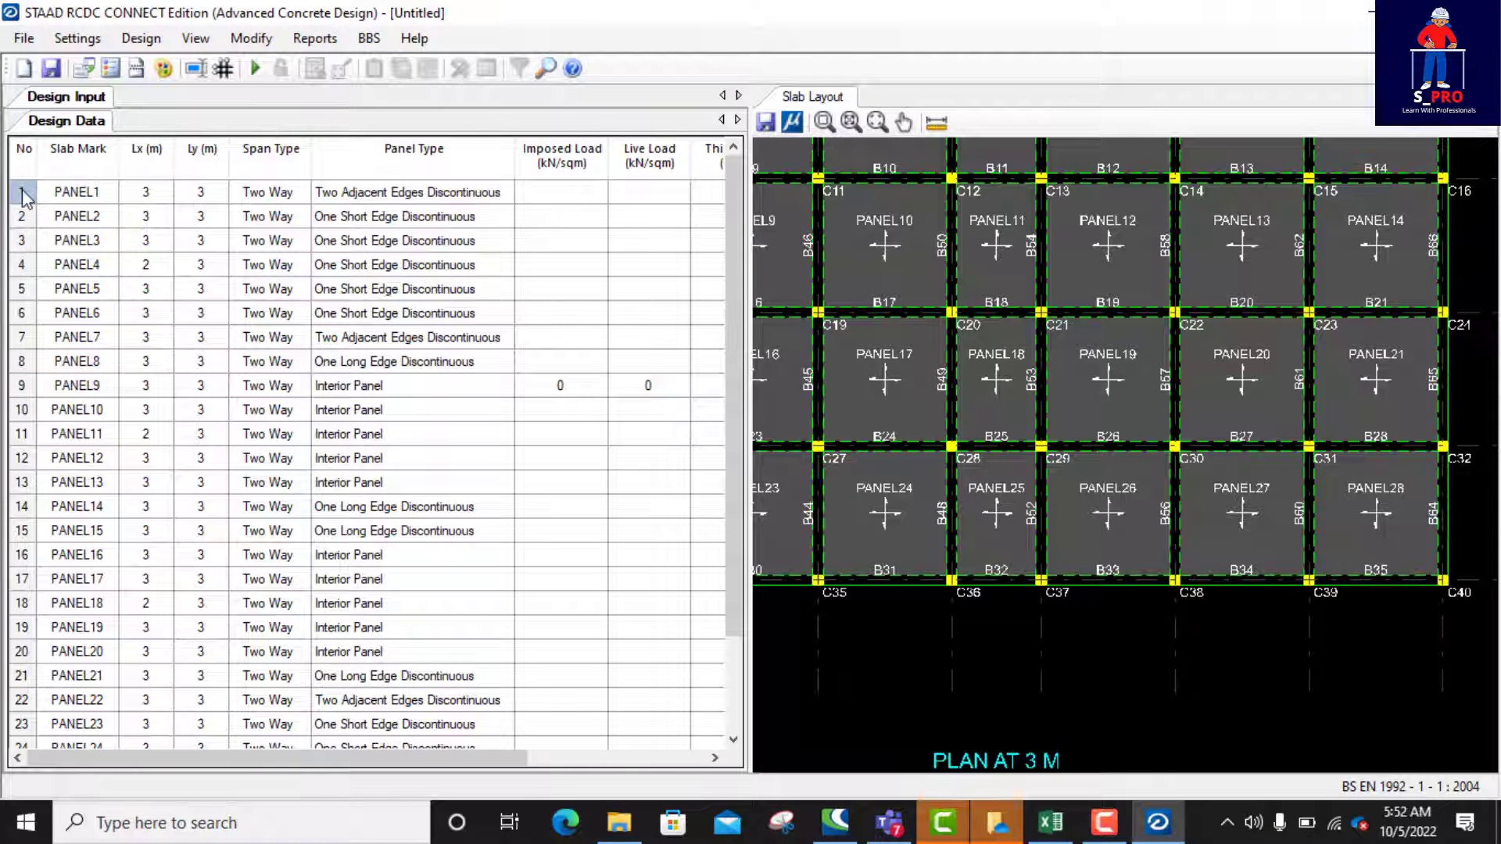
{"action": "scroll", "coordinate": [1308, 400], "scroll_direction": "down", "scroll_amount": 7}
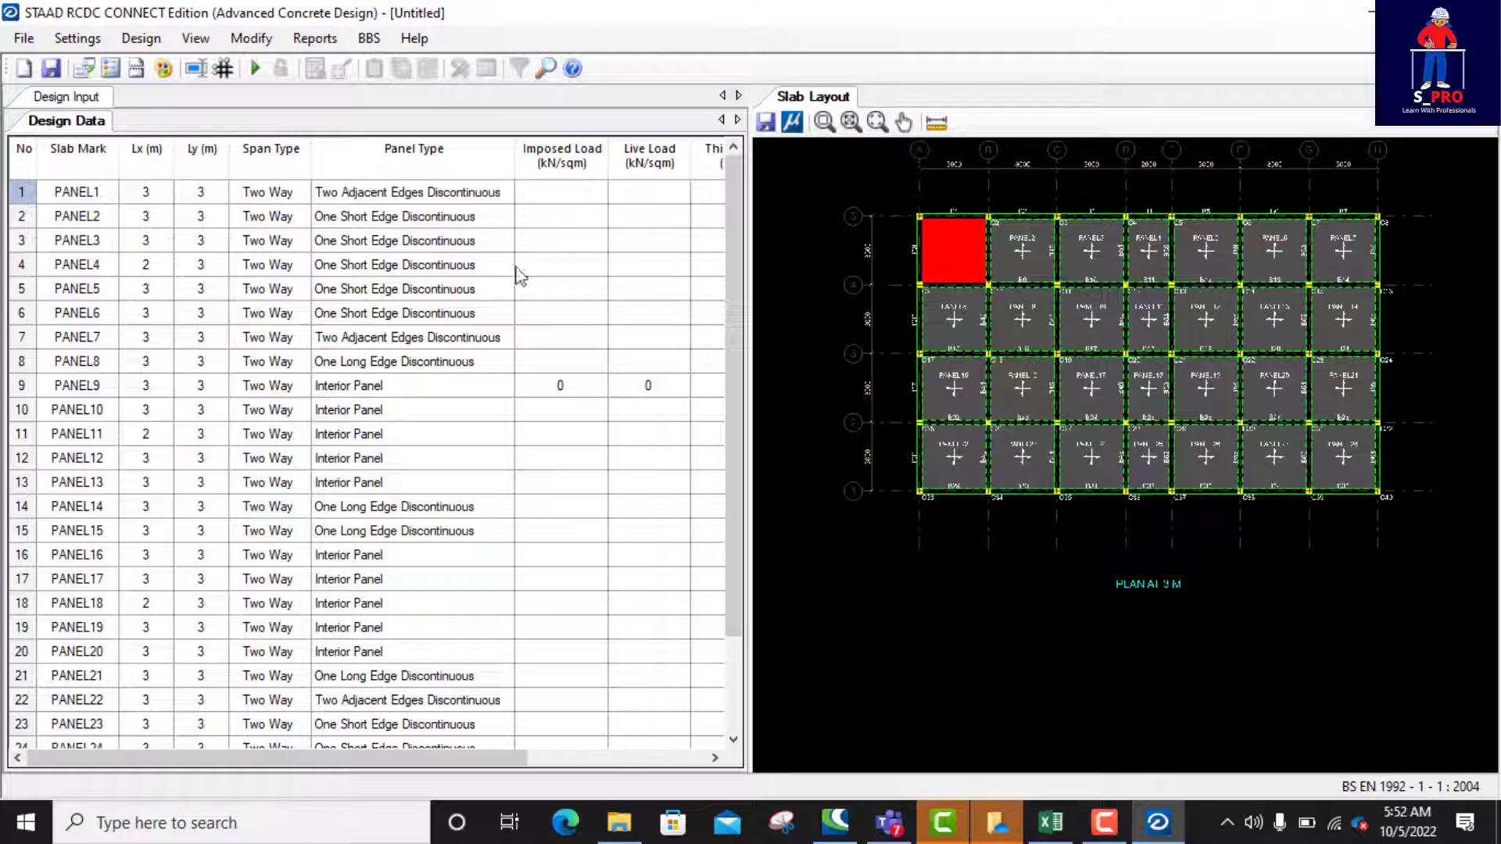
{"action": "scroll", "coordinate": [1014, 288], "scroll_direction": "up", "scroll_amount": 1}
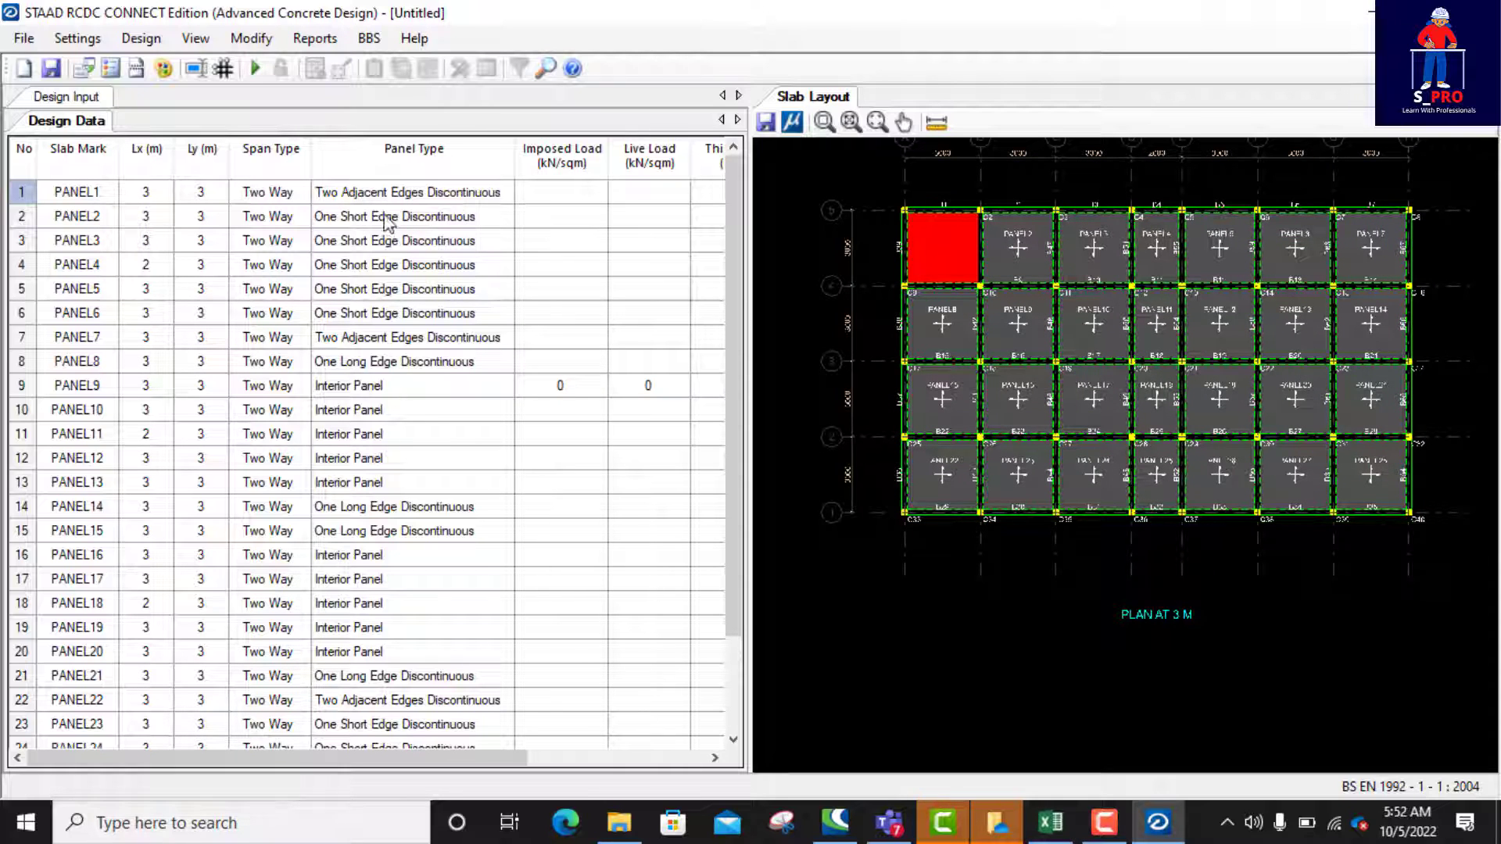
{"action": "left_click", "coordinate": [23, 216]}
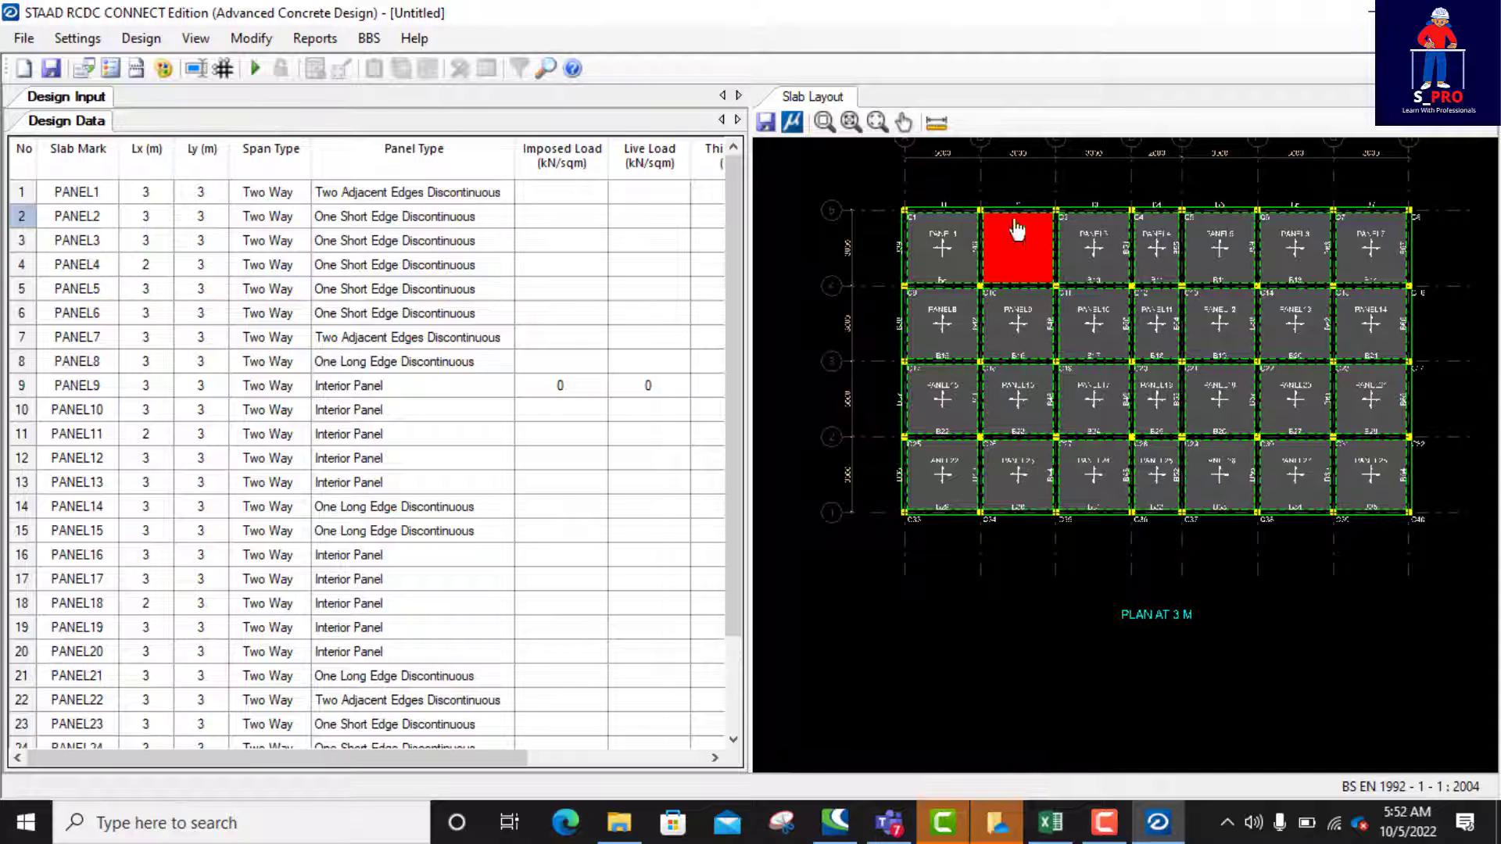
{"action": "left_click", "coordinate": [20, 246]}
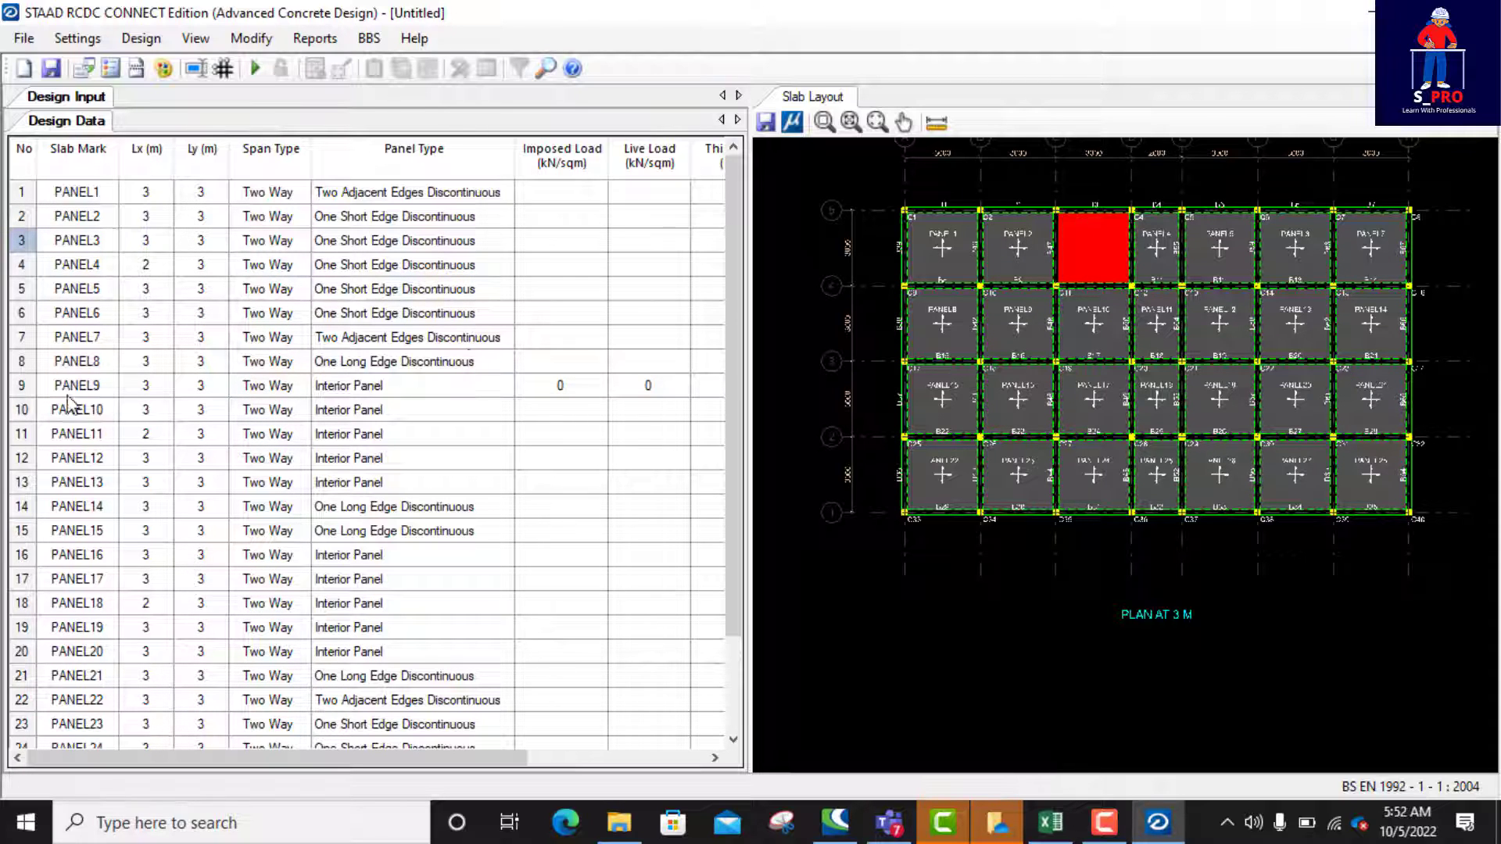
{"action": "left_click", "coordinate": [20, 394]}
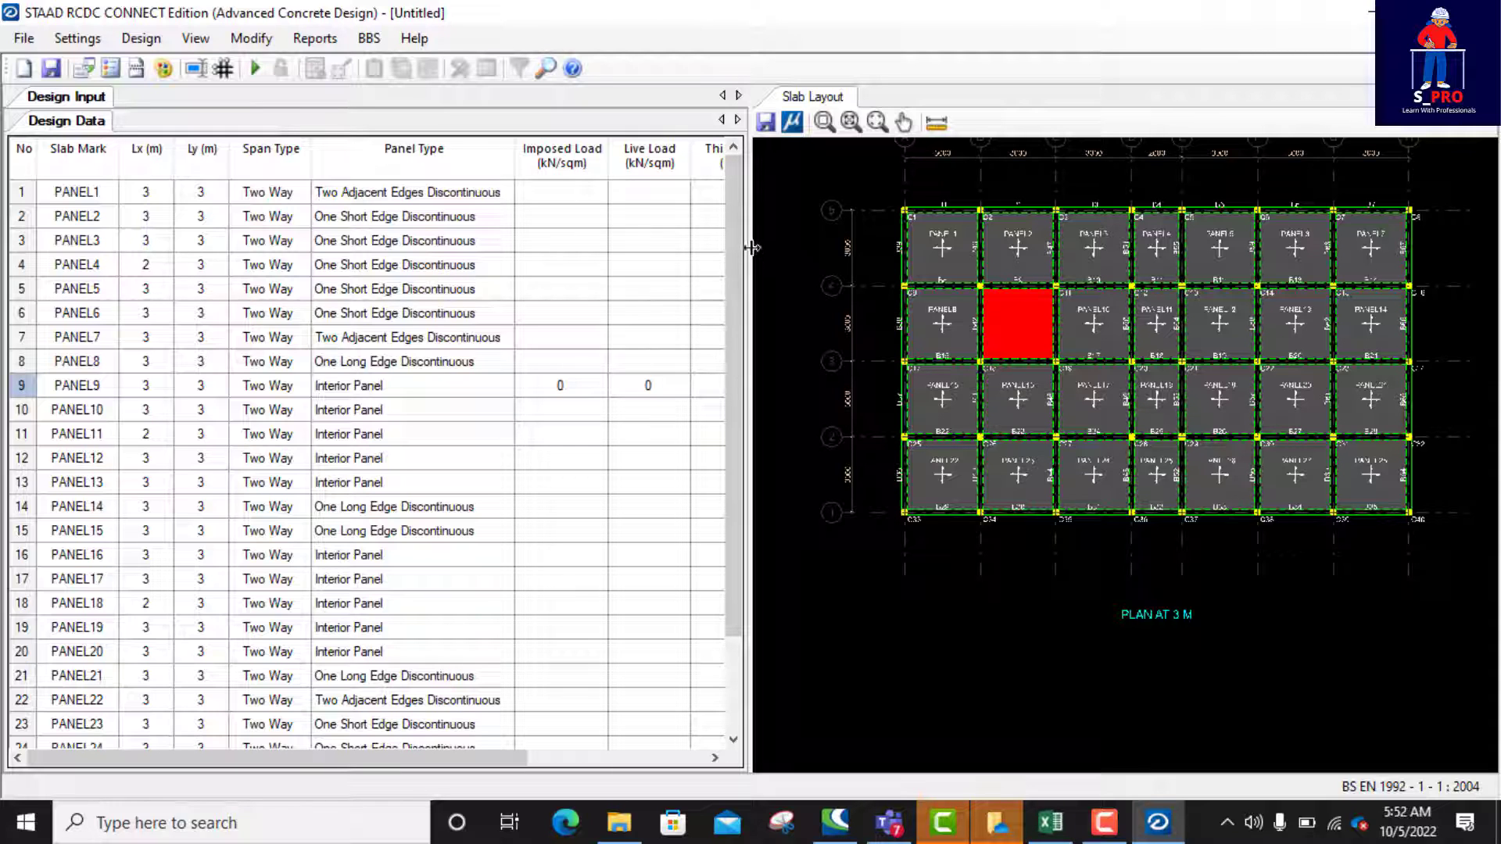
Step: Widen the design data table to show the live load, thickness, top of slab and Is Cut Out columns in full
{"action": "left_click_drag", "start_coordinate": [749, 262], "coordinate": [932, 287]}
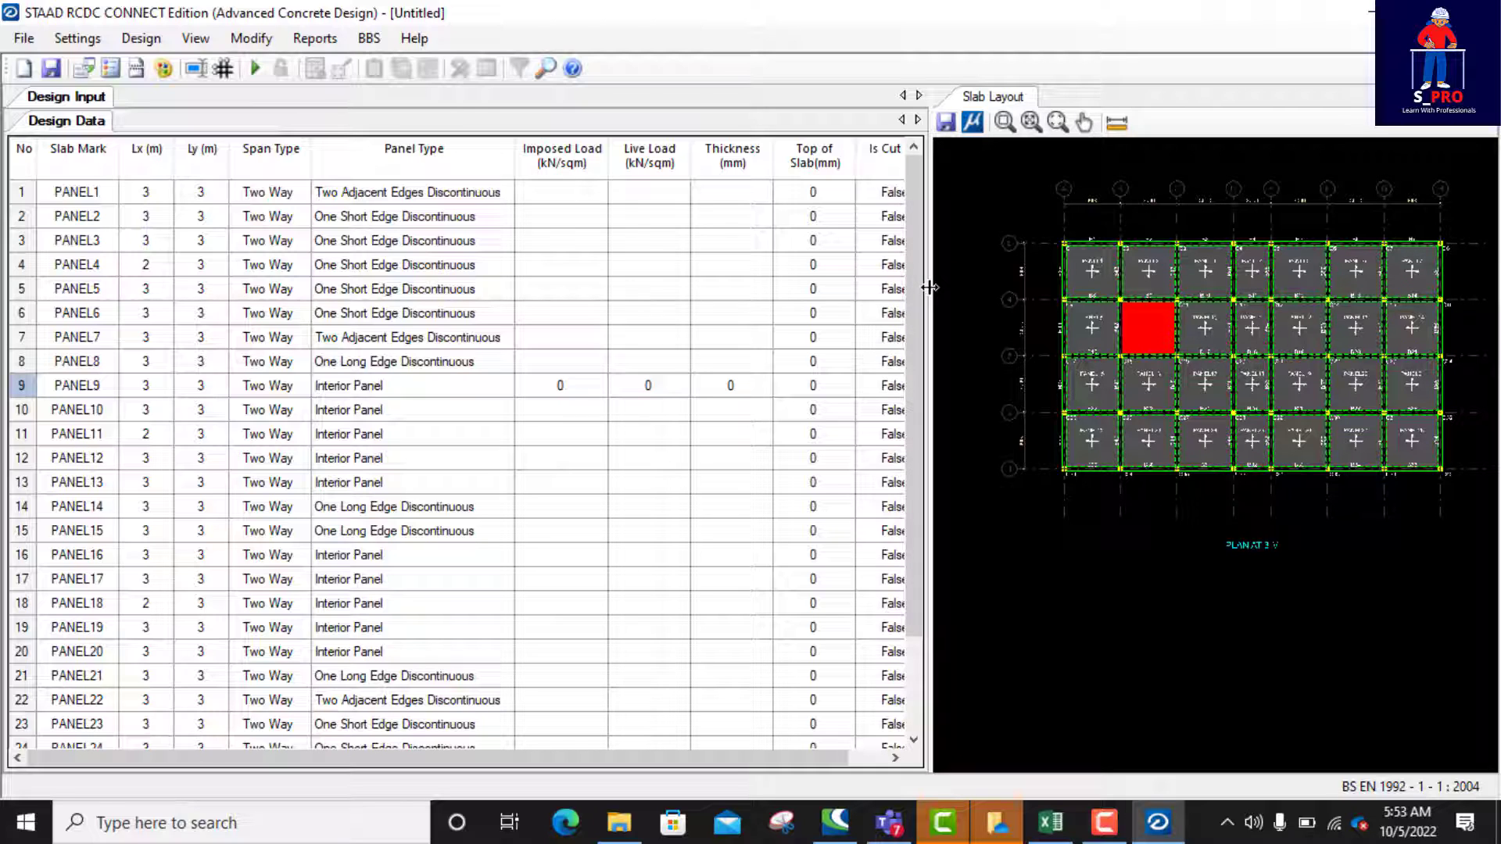
{"action": "left_click_drag", "start_coordinate": [929, 287], "coordinate": [957, 288]}
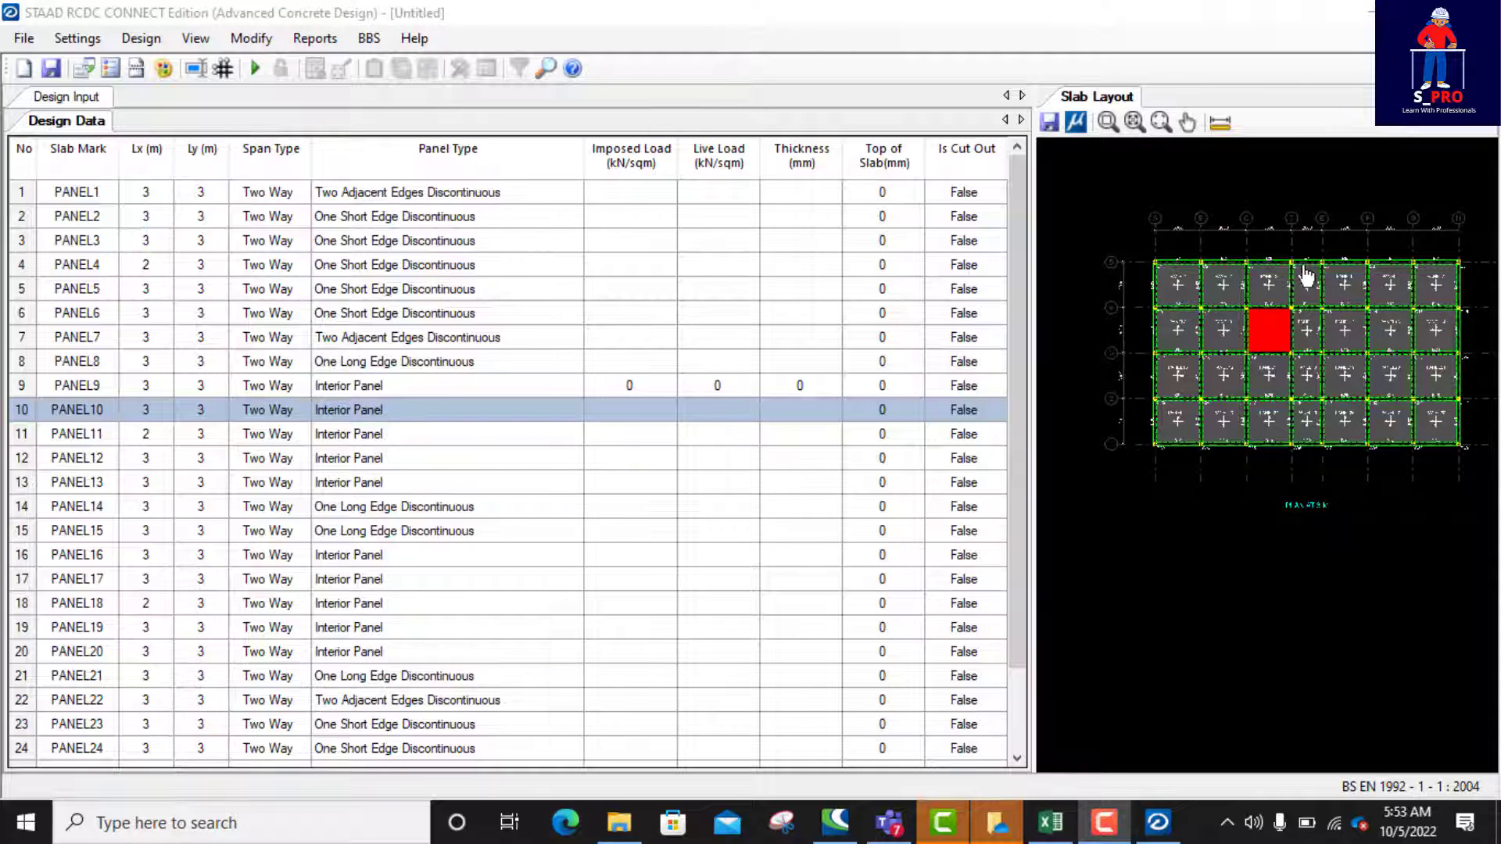
Step: Highlight the 2 m wide panels between grids D and E and examine their rows in the design data
{"action": "scroll", "coordinate": [1307, 274], "scroll_direction": "up", "scroll_amount": 3}
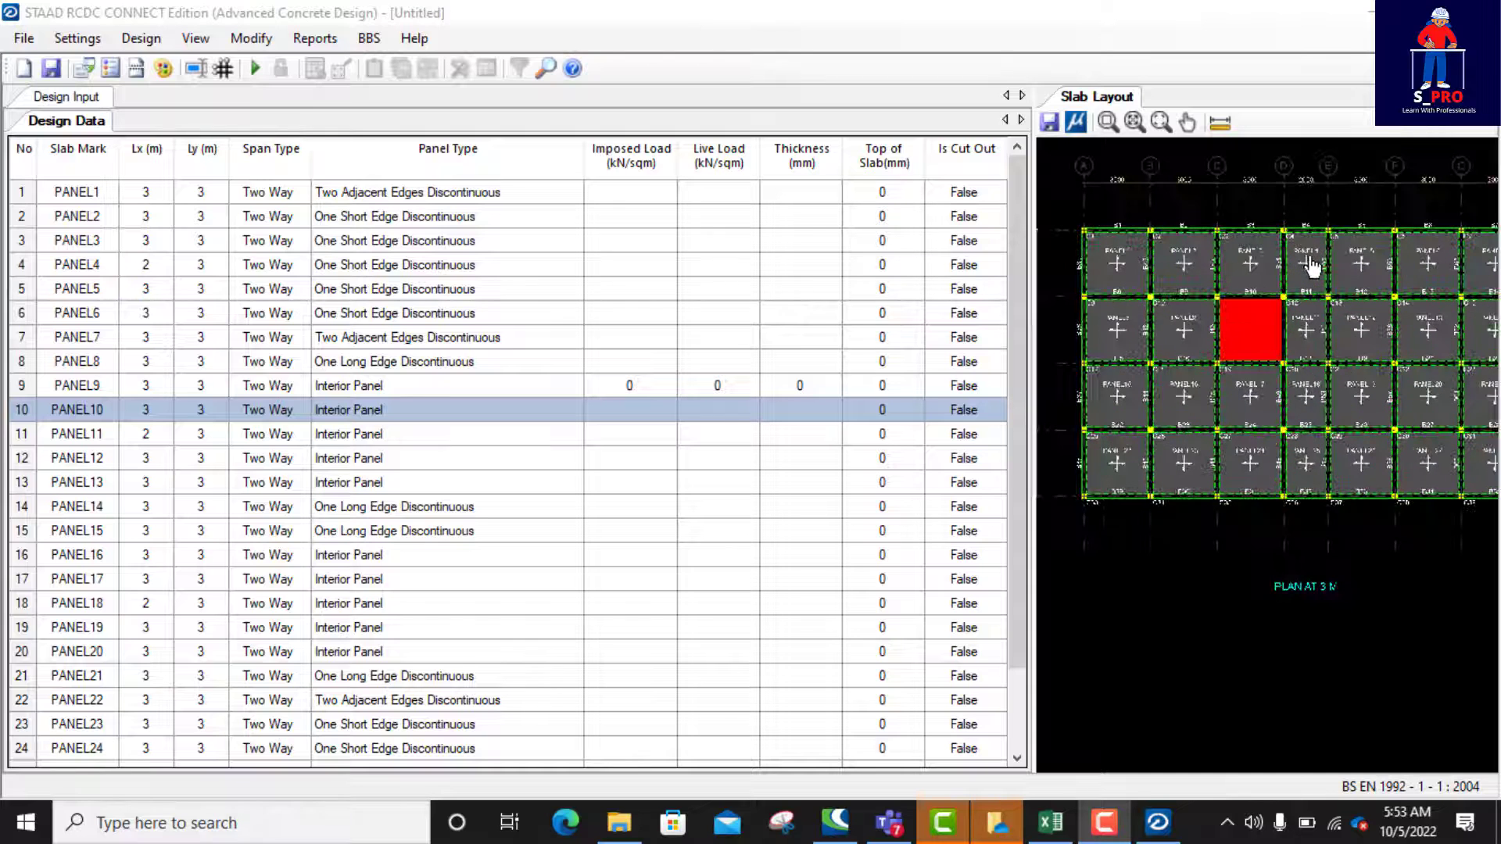
{"action": "left_click", "coordinate": [1308, 262]}
{"action": "left_click", "coordinate": [1312, 344]}
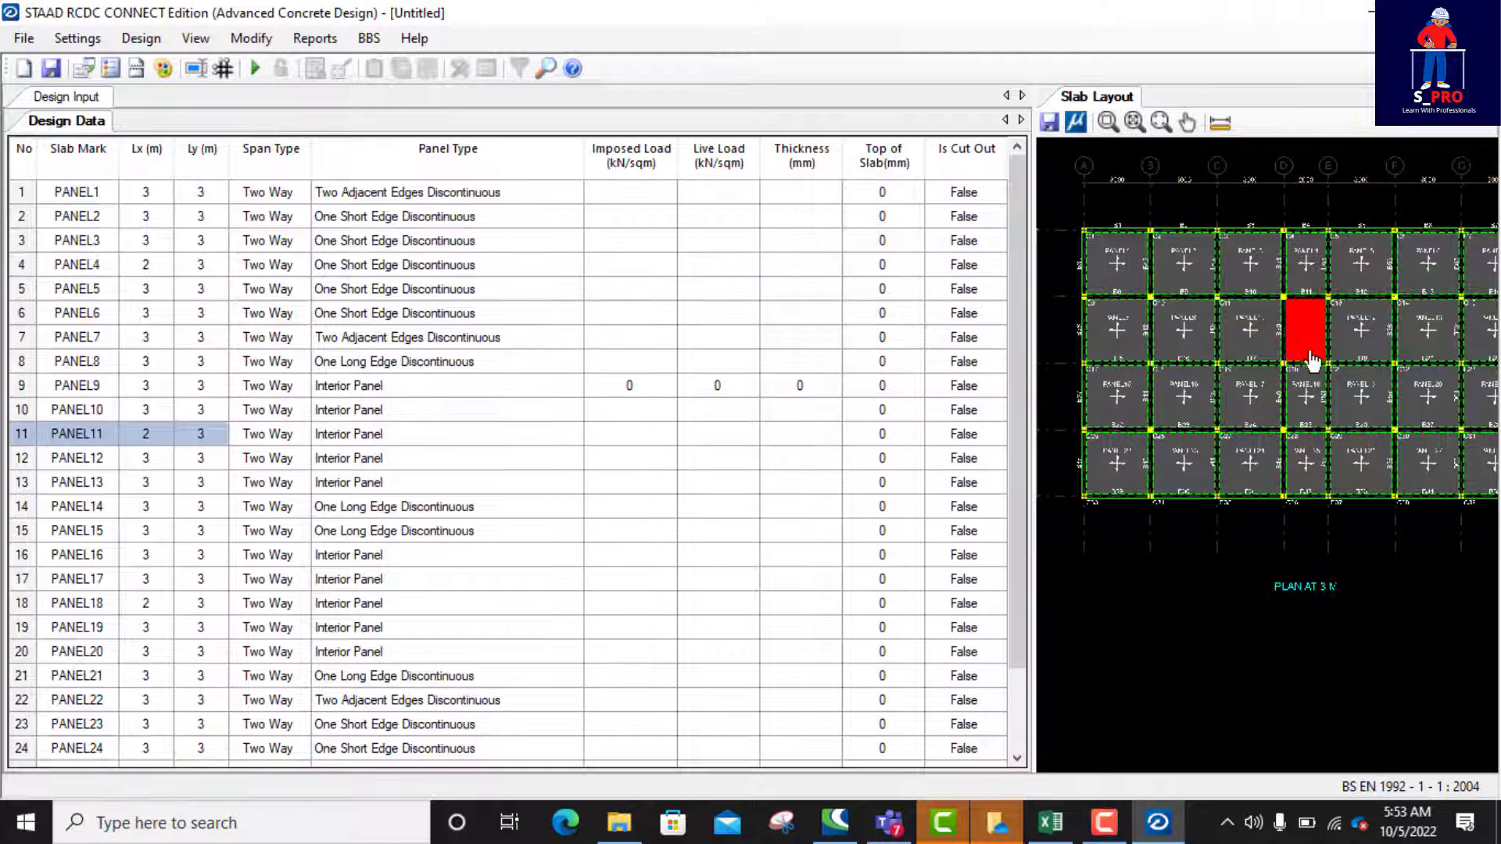
{"action": "left_click", "coordinate": [1313, 368]}
{"action": "left_click", "coordinate": [1314, 469]}
{"action": "left_click", "coordinate": [1311, 365]}
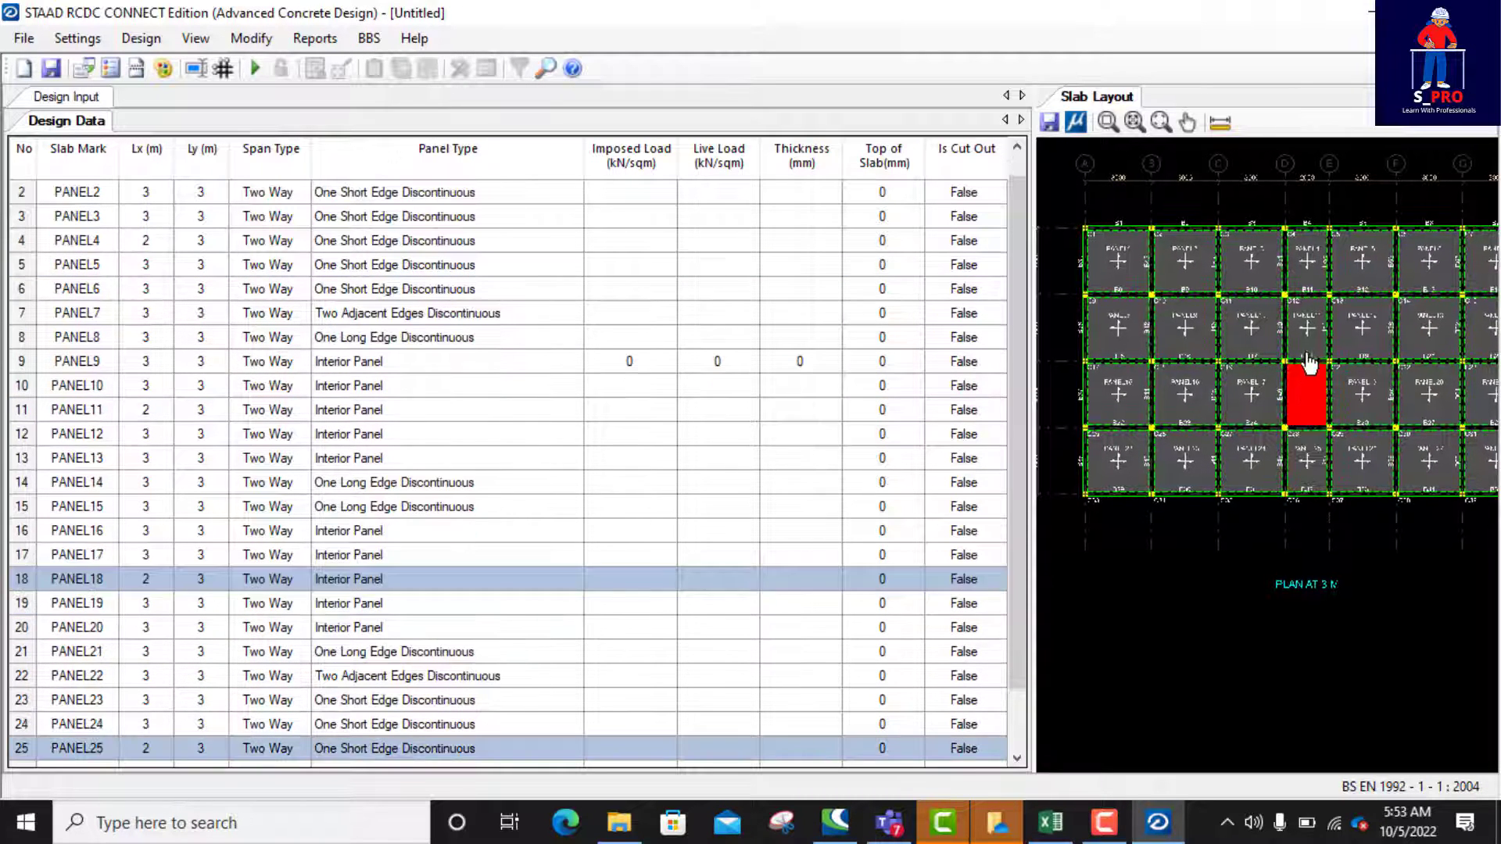
{"action": "left_click", "coordinate": [1307, 332]}
{"action": "left_click", "coordinate": [1301, 266]}
{"action": "left_click", "coordinate": [1294, 329]}
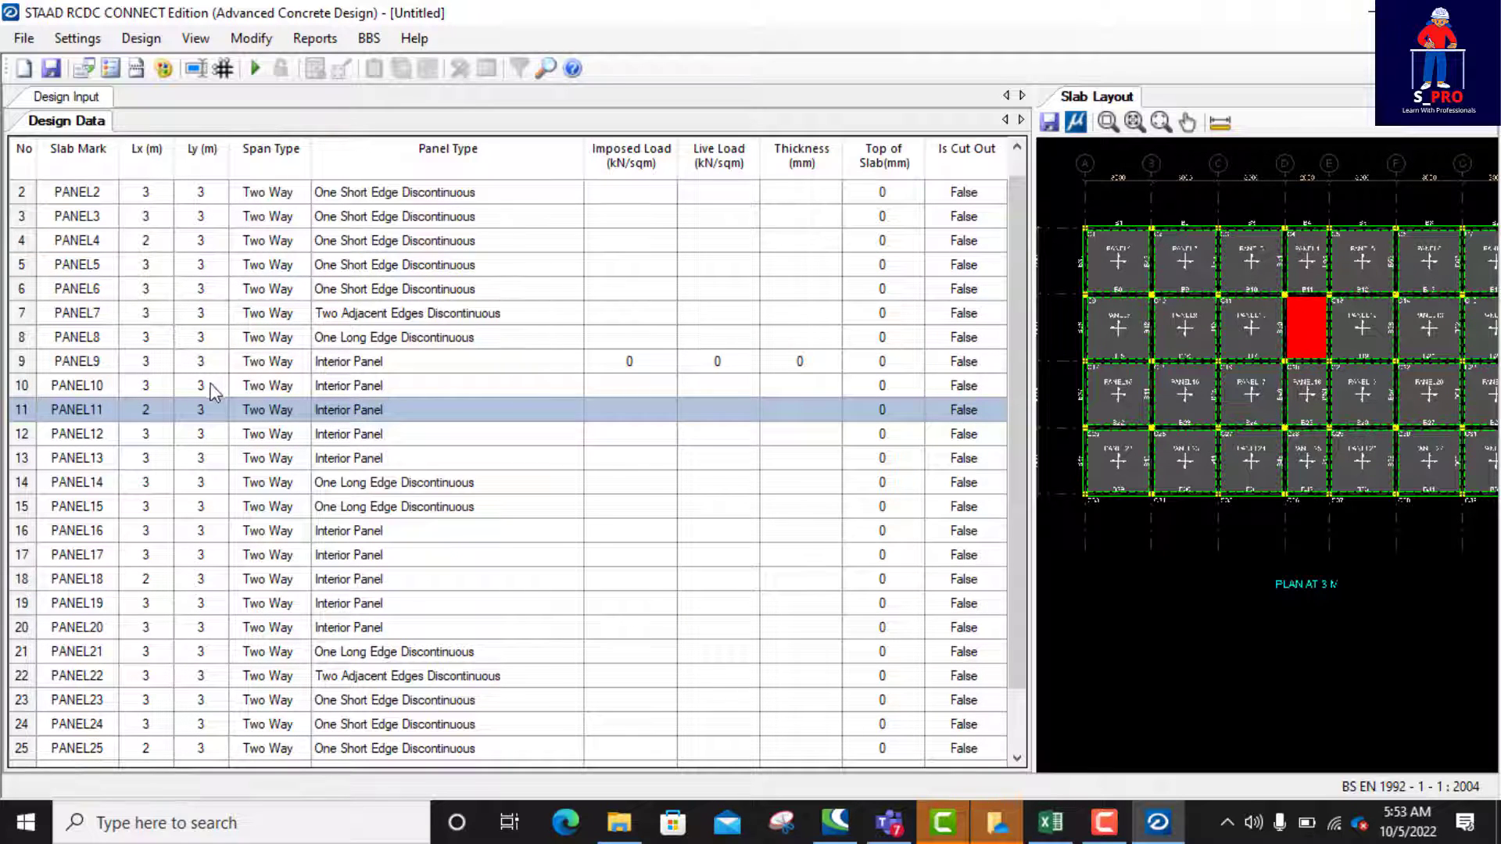
Step: Mark PANEL4, the 2 m wide panel in the first row, as a cut-out by setting Is Cut Out to True
{"action": "left_click", "coordinate": [1303, 261]}
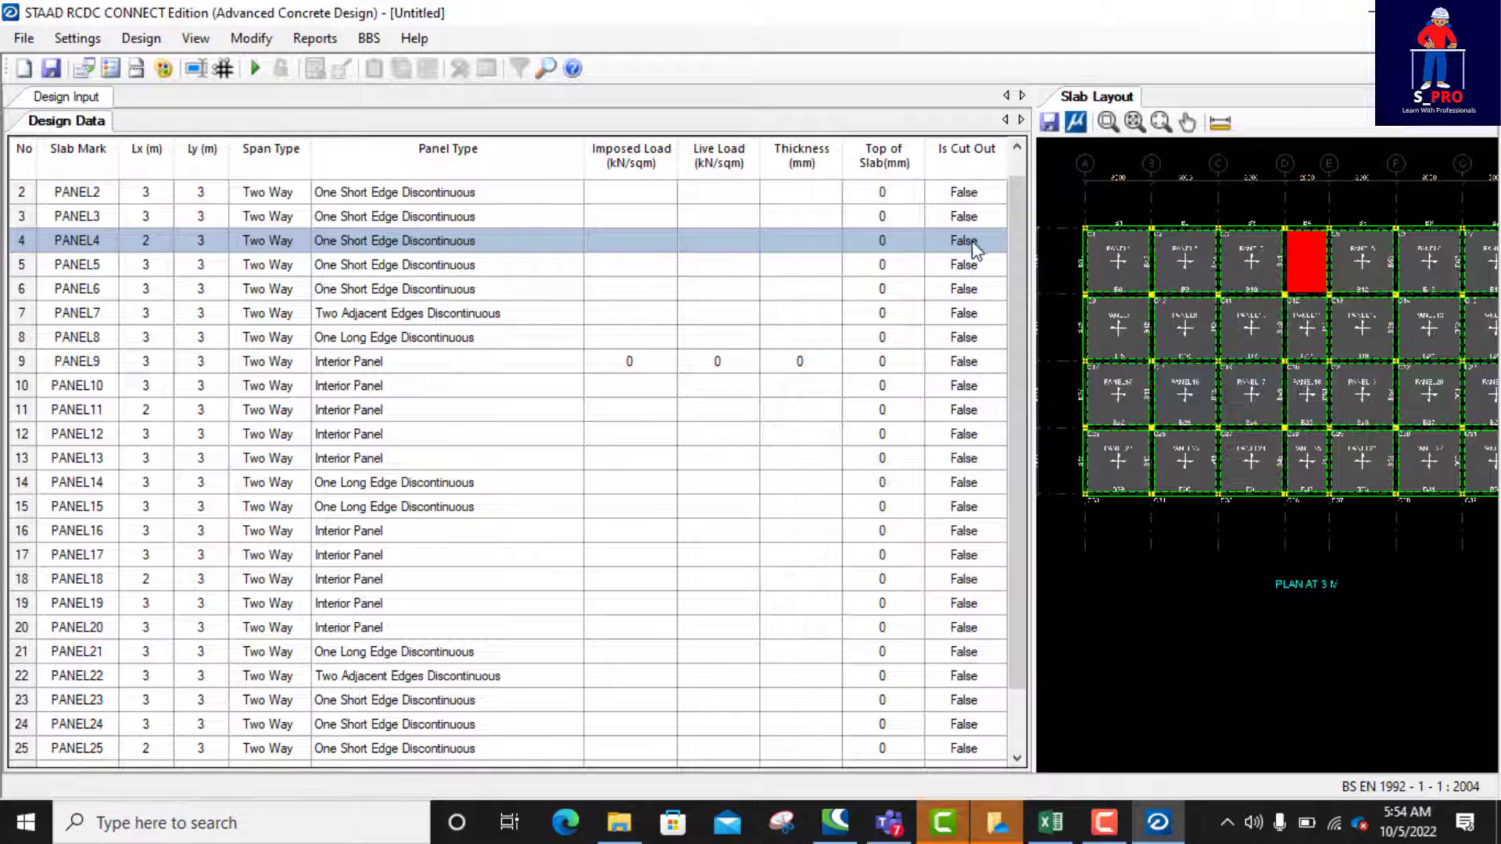
{"action": "left_click", "coordinate": [991, 244]}
{"action": "left_click", "coordinate": [996, 241]}
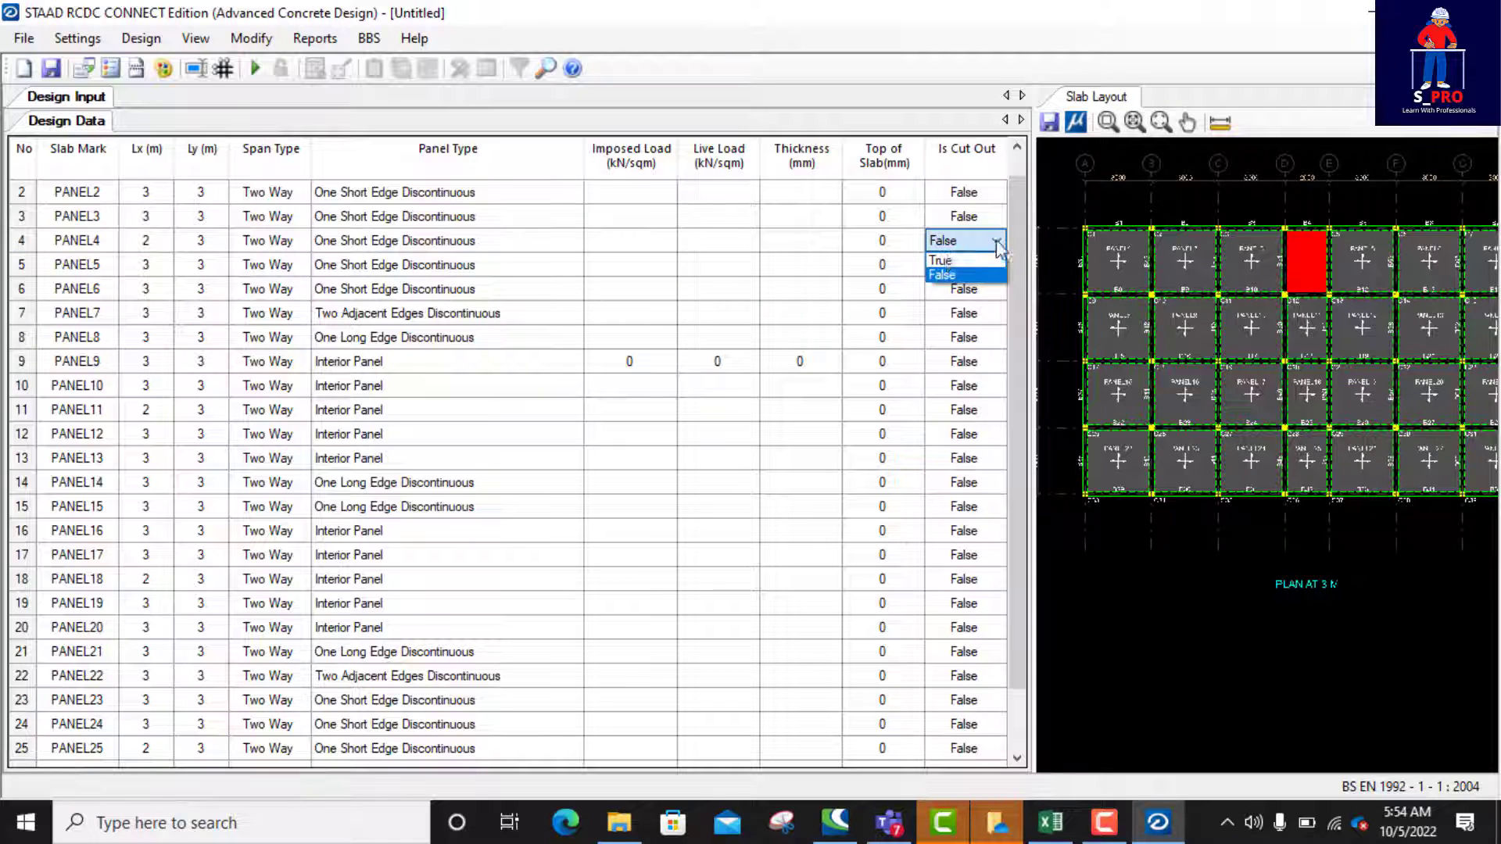
{"action": "left_click", "coordinate": [943, 262]}
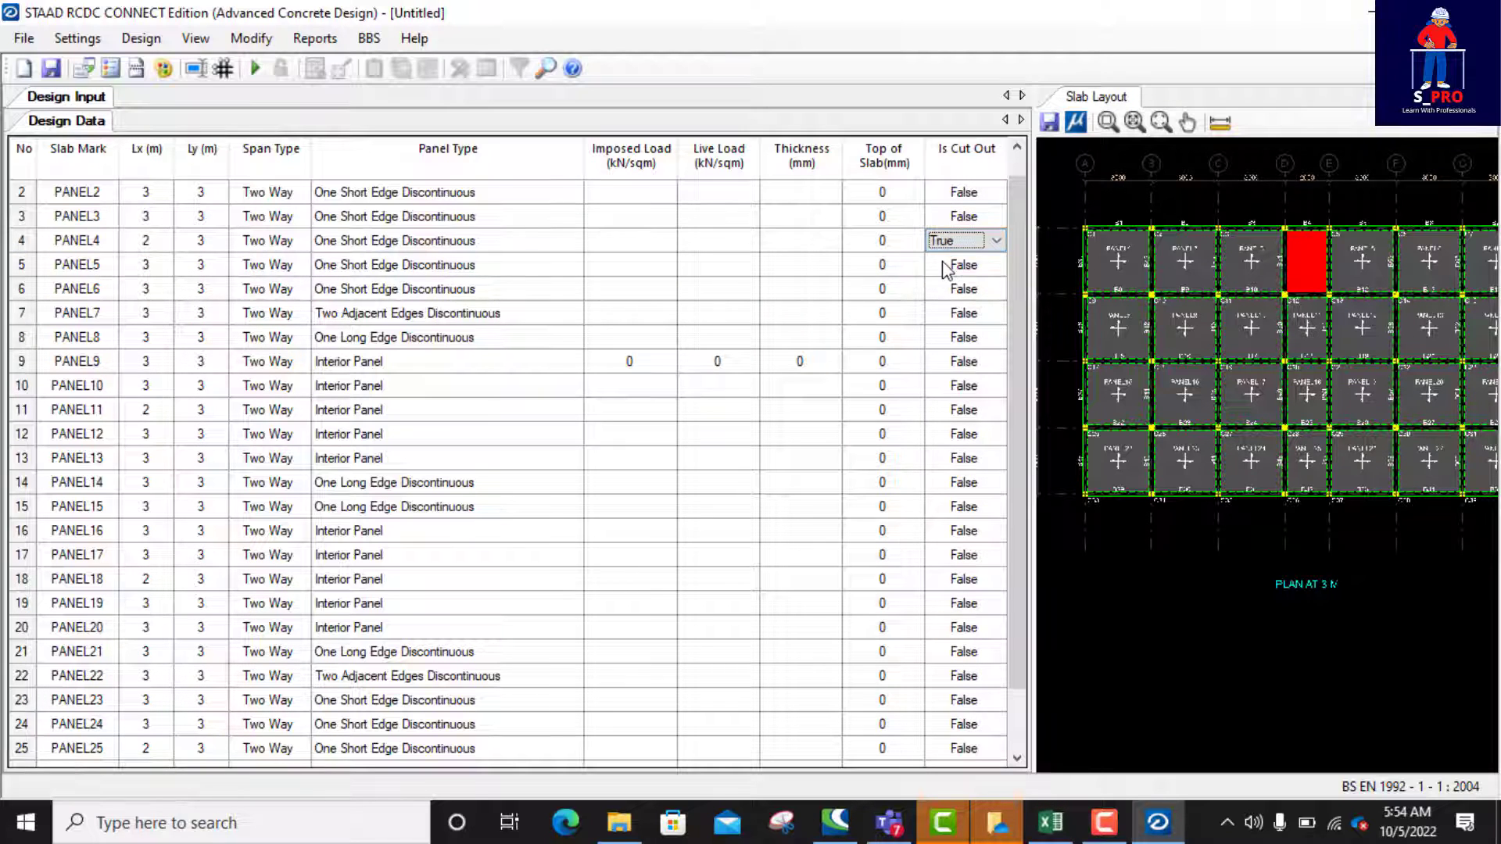
{"action": "left_click", "coordinate": [978, 269]}
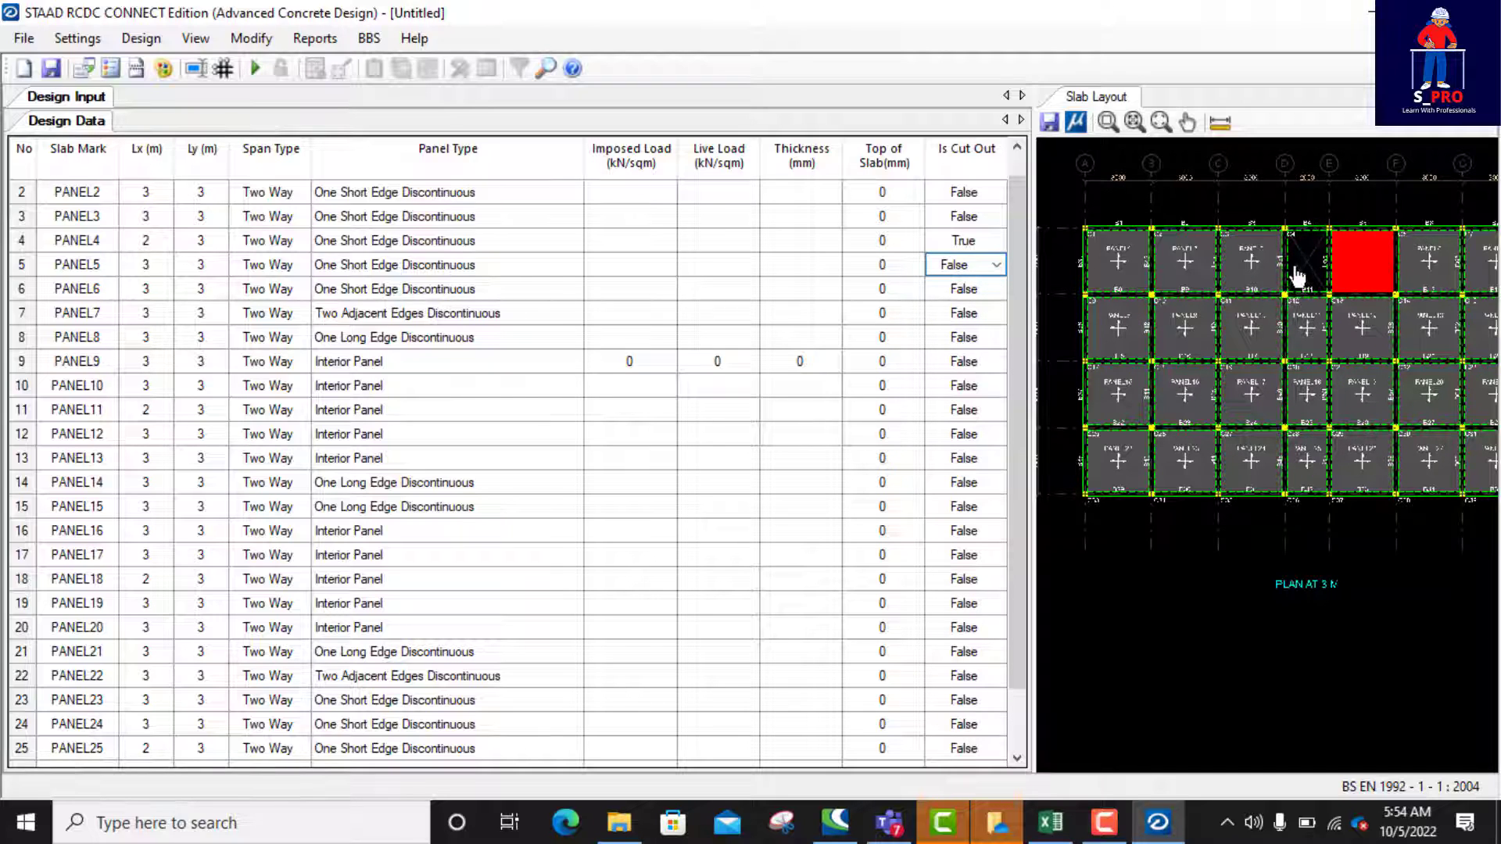
{"action": "left_click", "coordinate": [997, 267]}
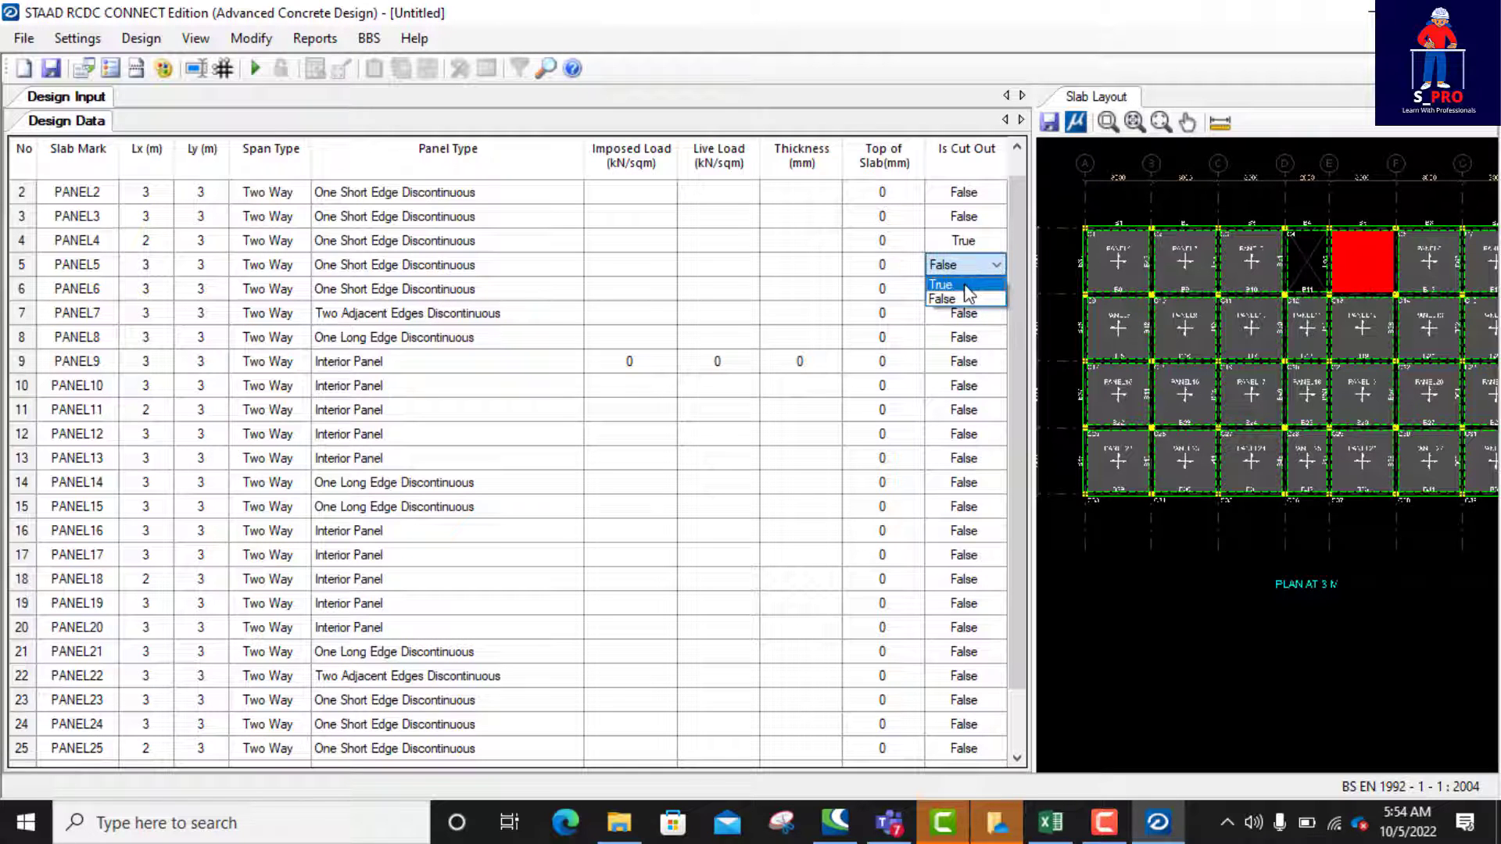
{"action": "left_click", "coordinate": [964, 284]}
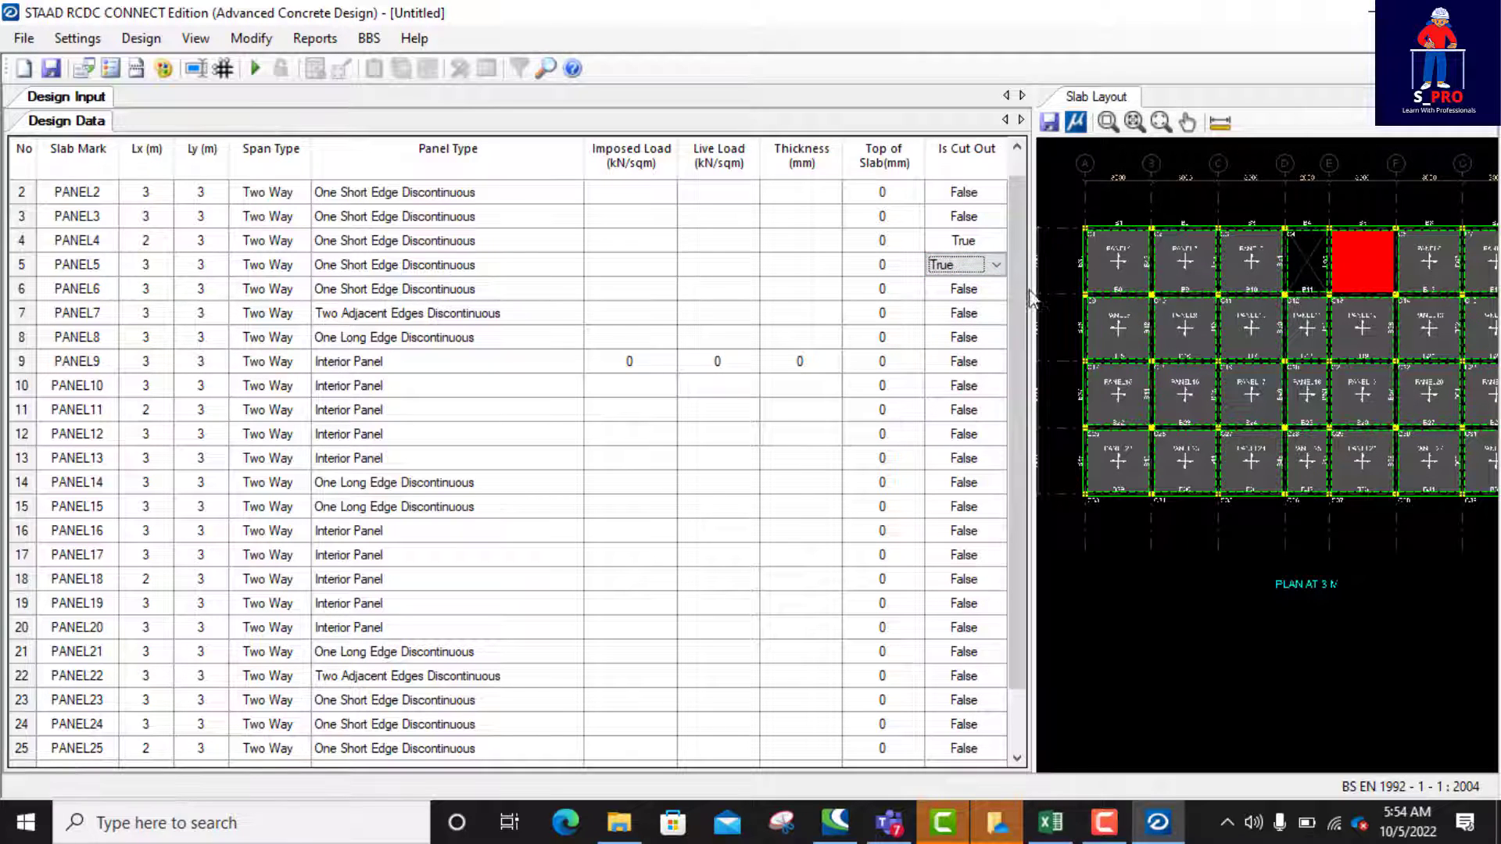
{"action": "left_click", "coordinate": [968, 290]}
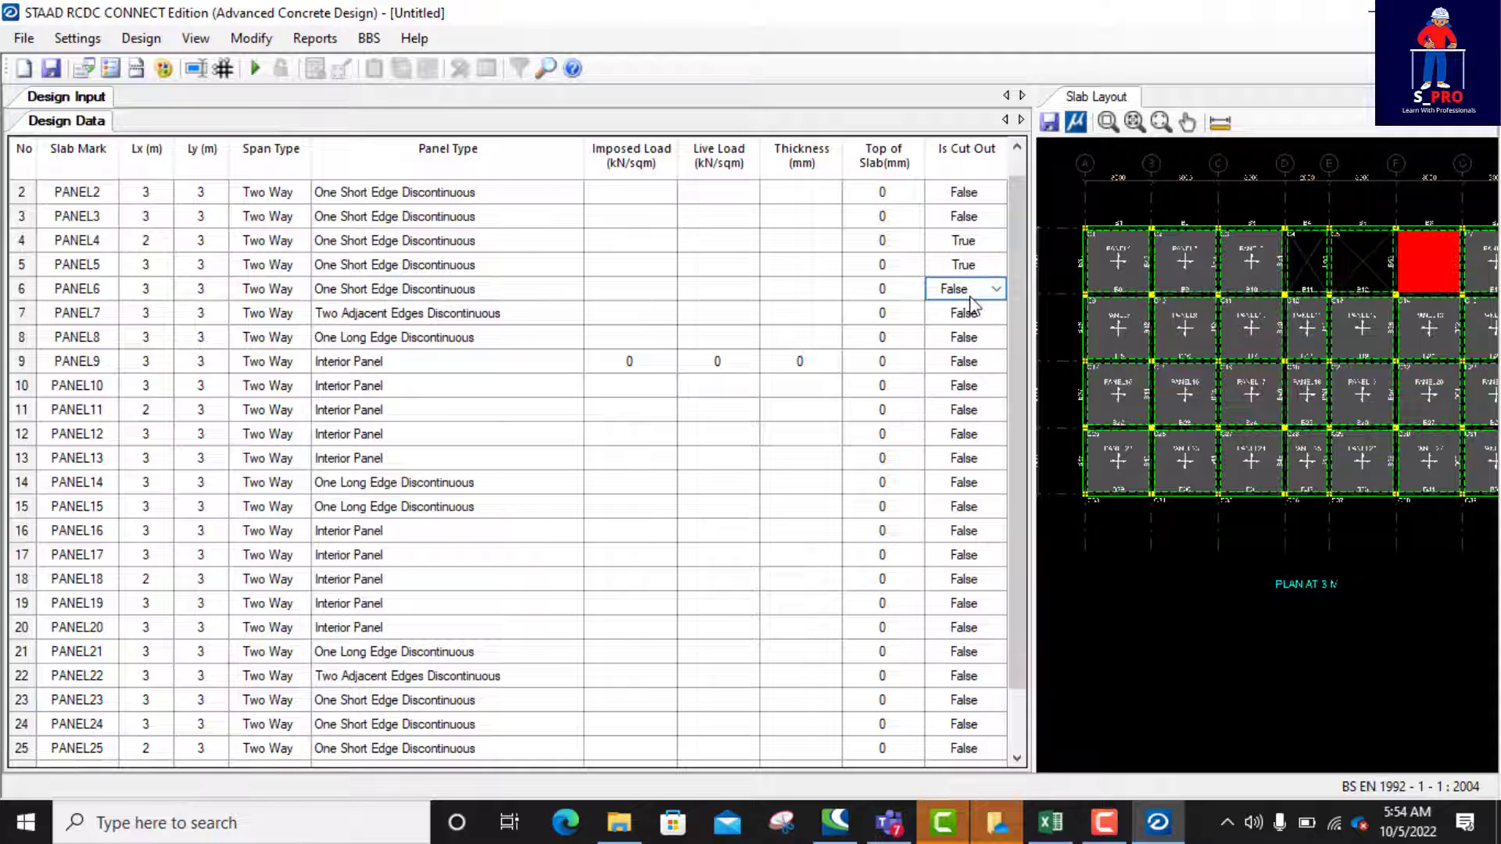
{"action": "left_click", "coordinate": [989, 266]}
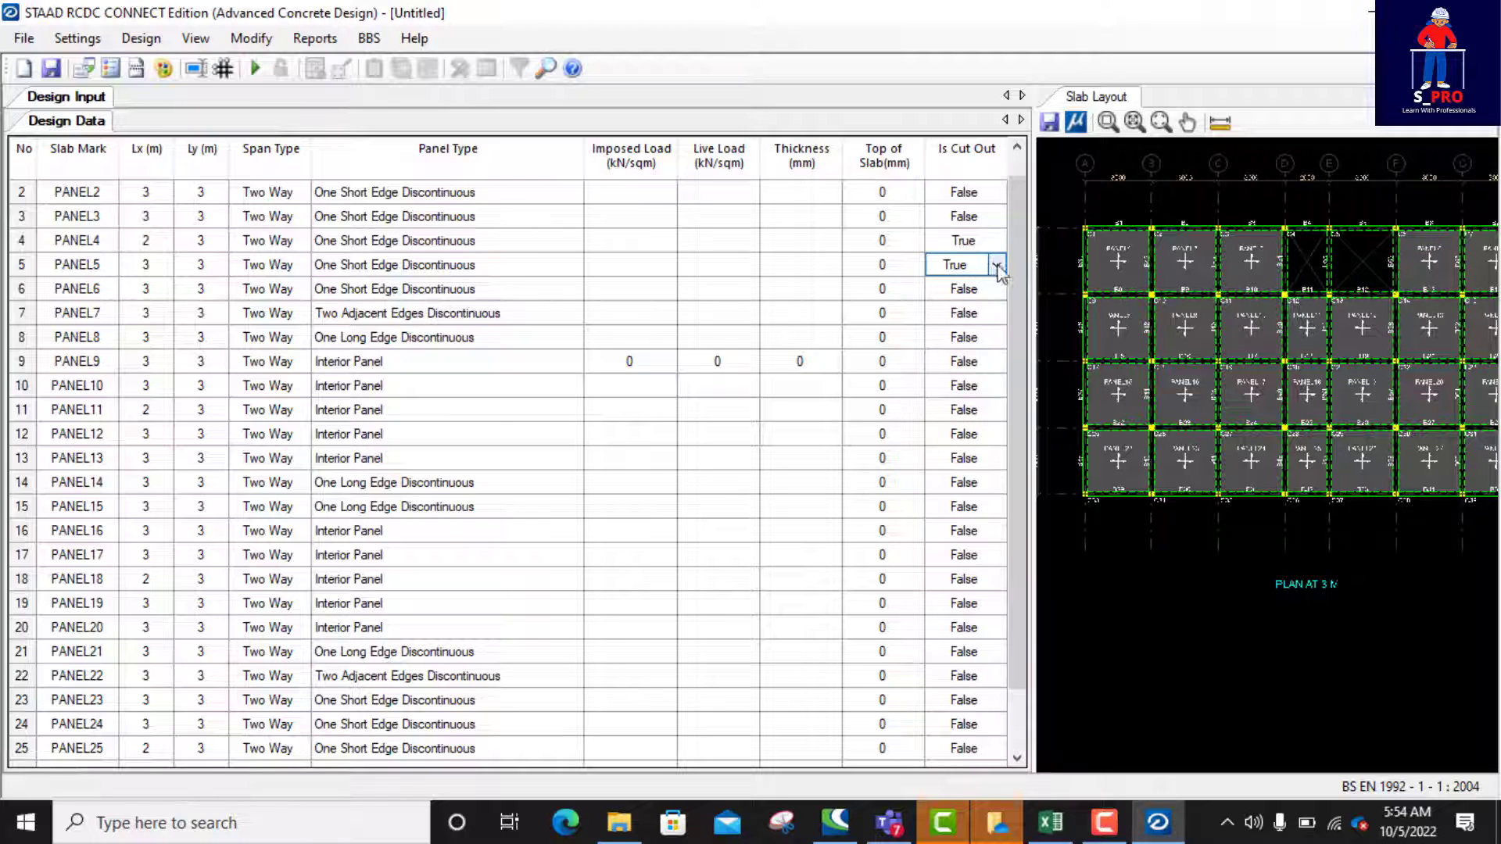
{"action": "left_click", "coordinate": [996, 266]}
{"action": "left_click", "coordinate": [964, 299]}
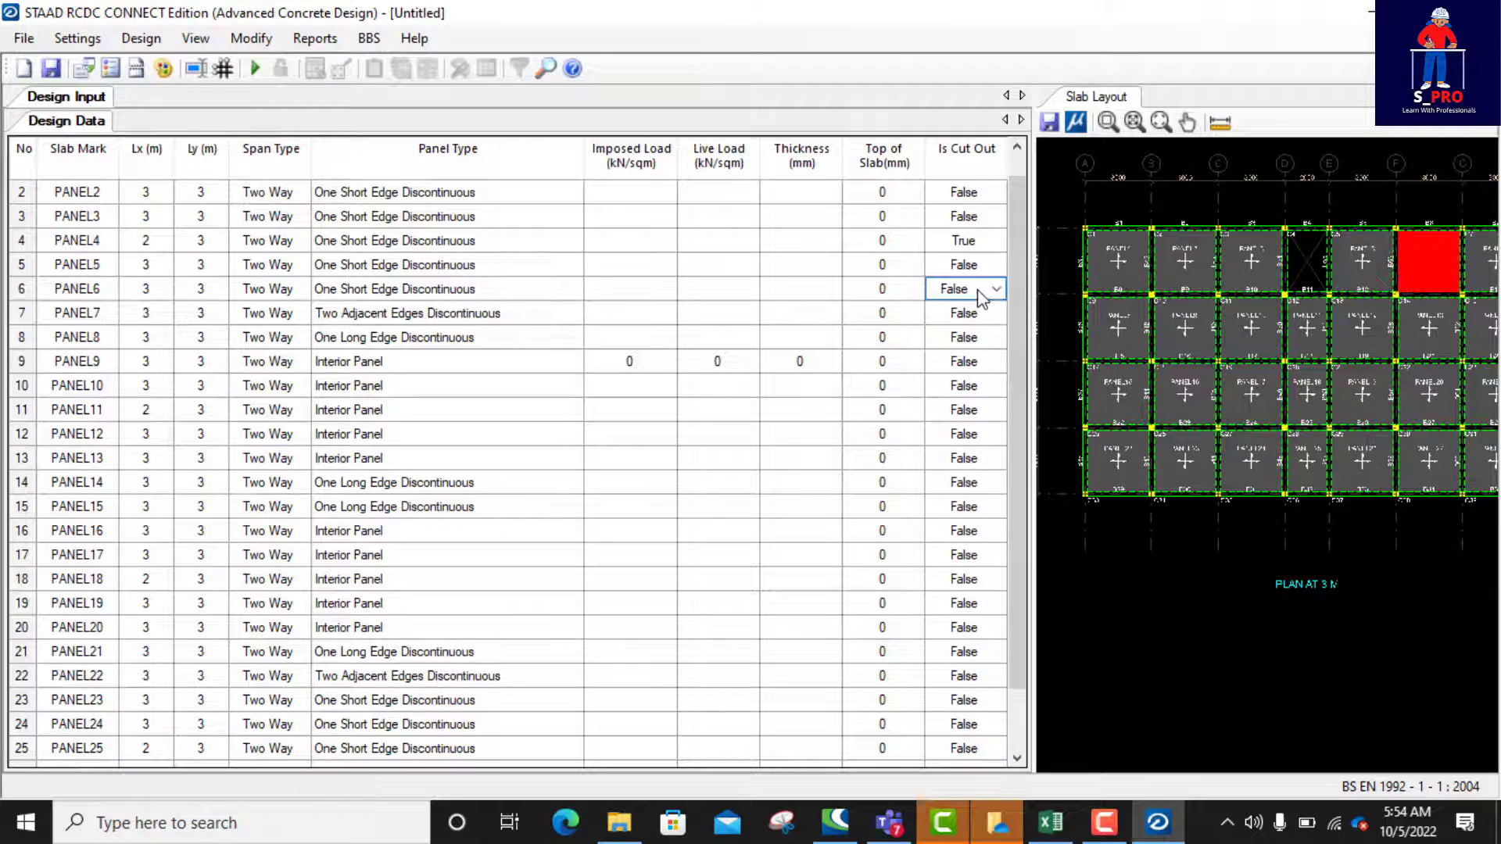
Step: Mark PANEL11, the 2 m wide panel in the second row, as a cut-out by setting Is Cut Out to True
{"action": "left_click", "coordinate": [1307, 340]}
{"action": "left_click", "coordinate": [973, 419]}
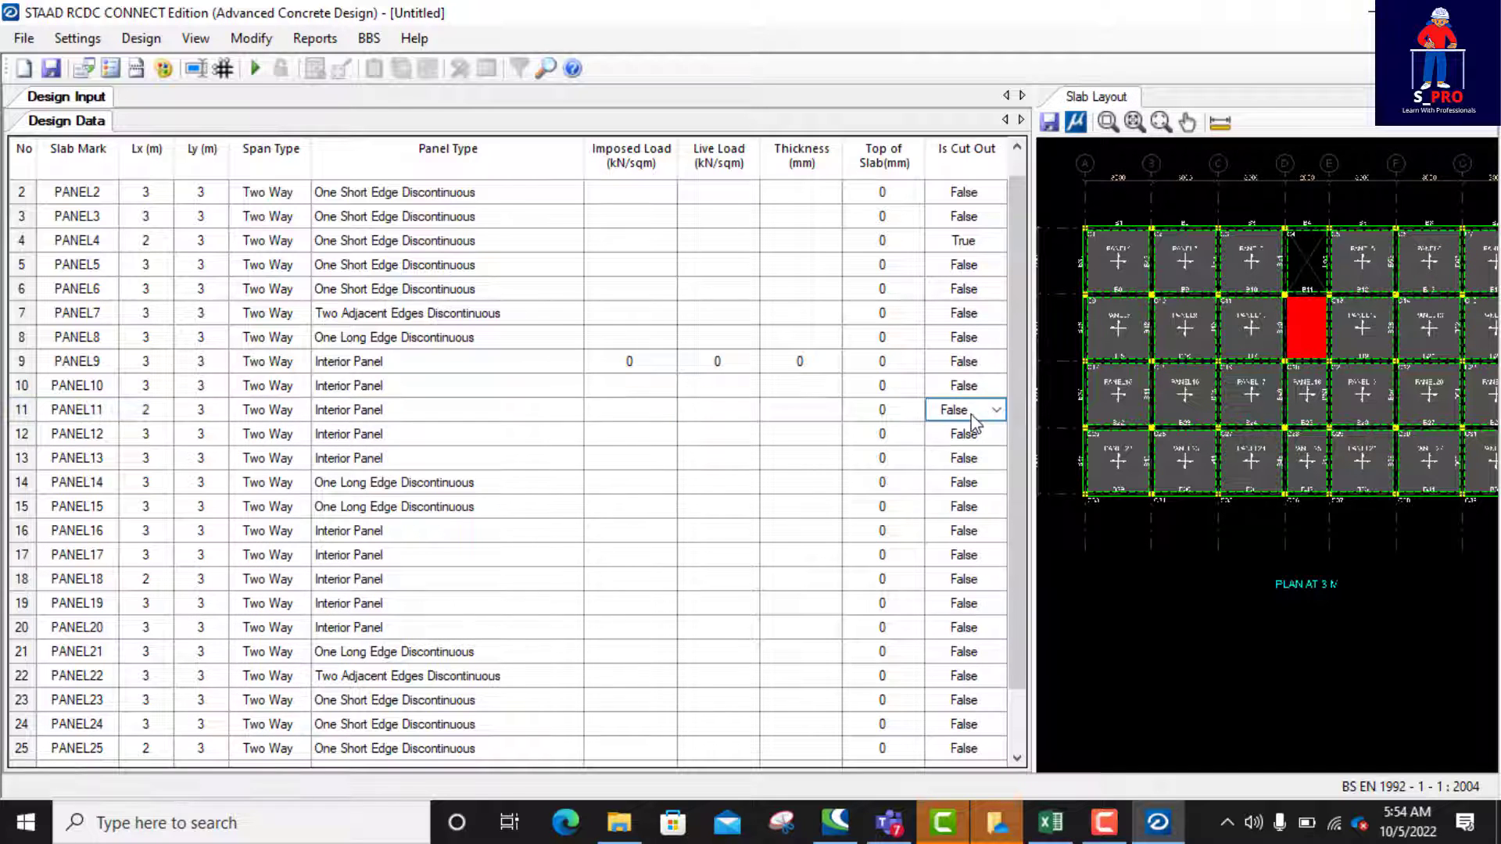
{"action": "left_click", "coordinate": [996, 410]}
{"action": "left_click", "coordinate": [950, 440]}
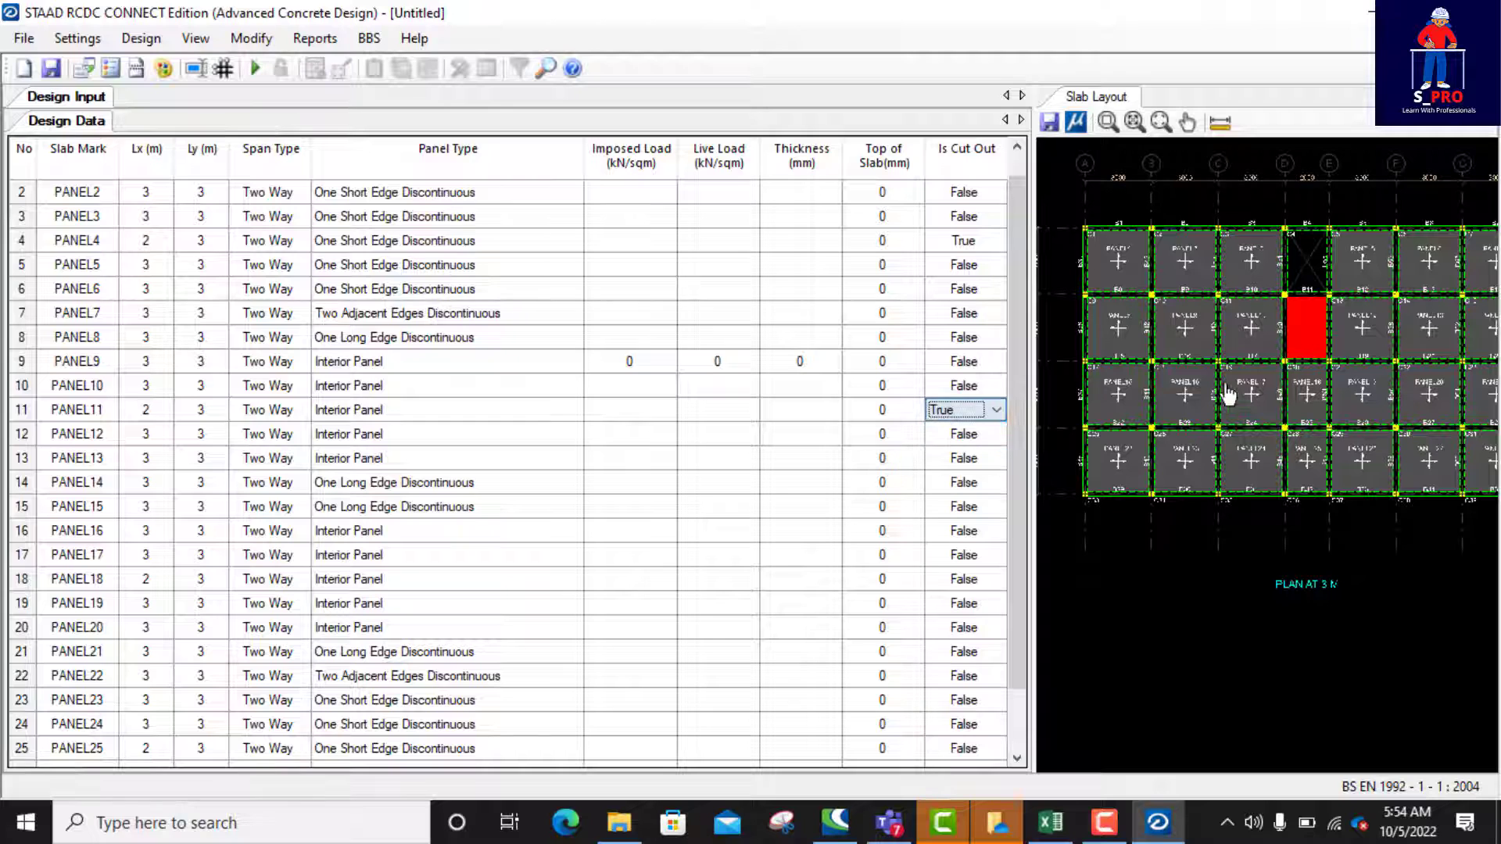
Step: Mark PANEL18, the 2 m wide panel in the third row, as a cut-out by setting Is Cut Out to True
{"action": "left_click", "coordinate": [1307, 399]}
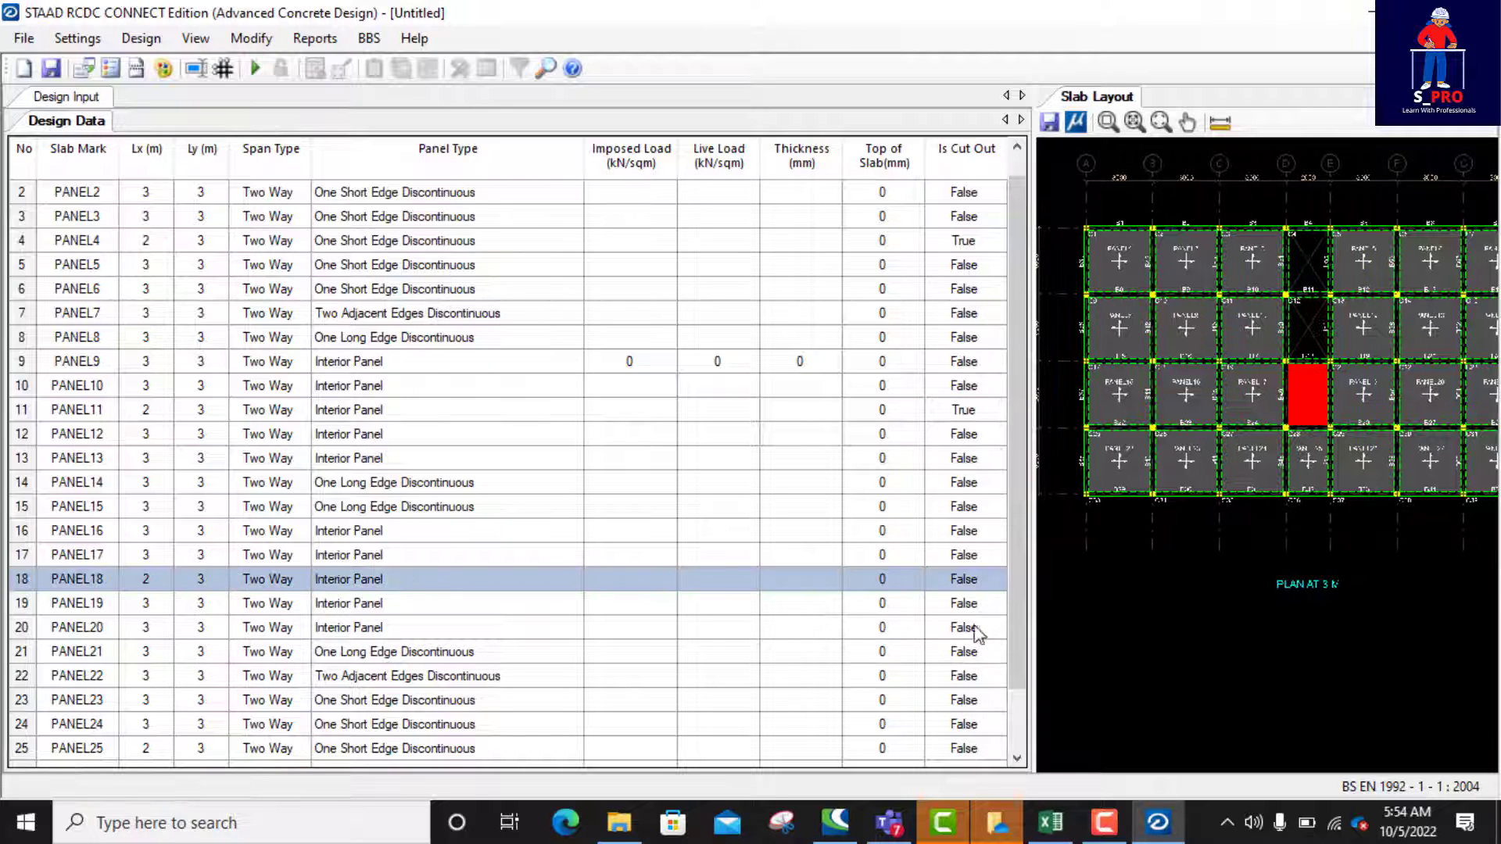
{"action": "left_click", "coordinate": [988, 585]}
{"action": "left_click", "coordinate": [997, 579]}
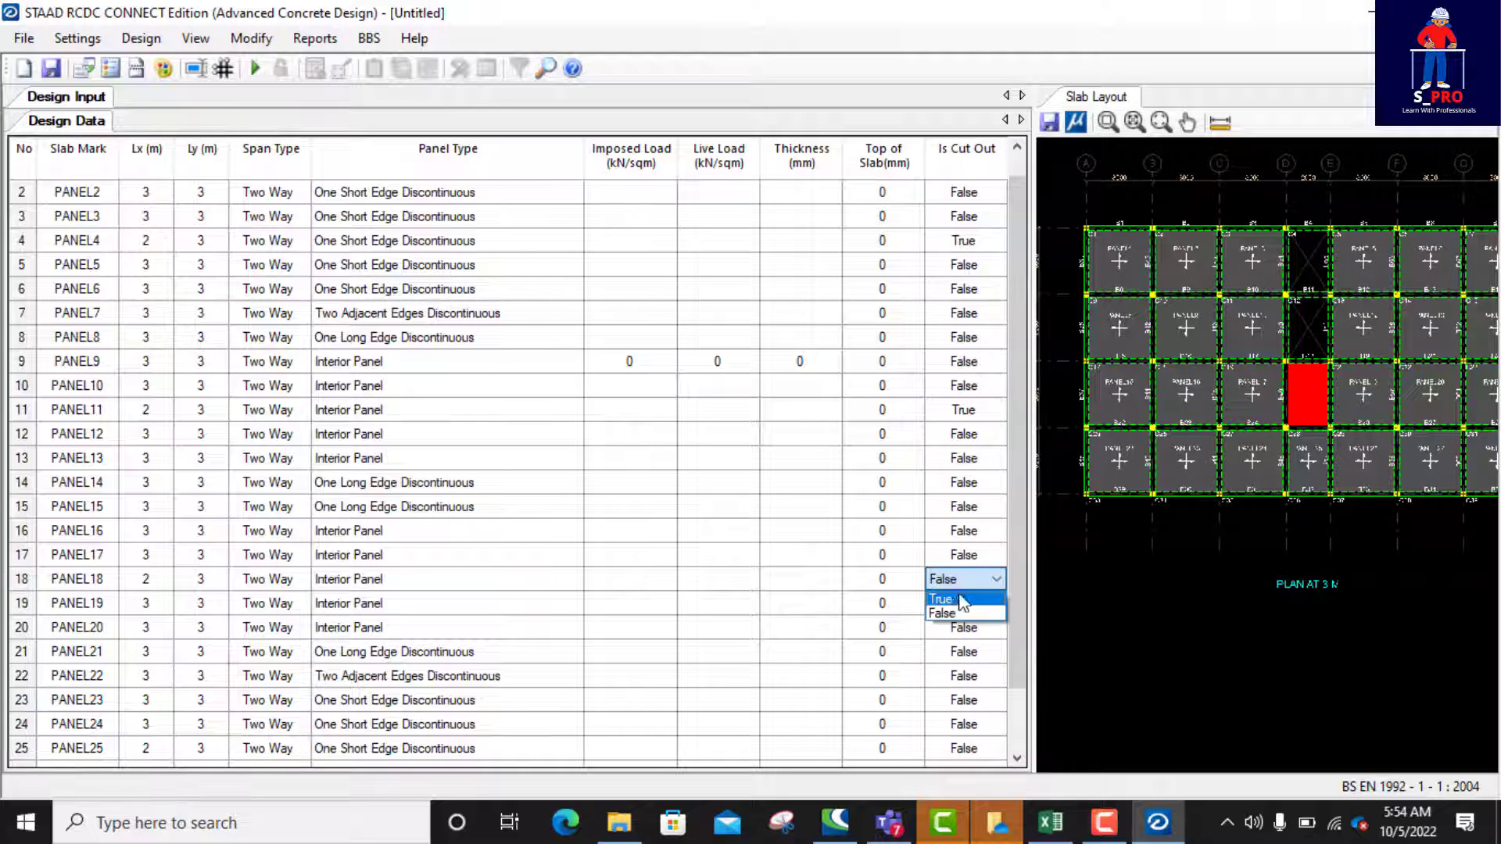
{"action": "left_click", "coordinate": [942, 599]}
Step: Mark PANEL25, the 2 m wide panel in the fourth row, as a cut-out by setting Is Cut Out to True
{"action": "left_click", "coordinate": [1301, 471]}
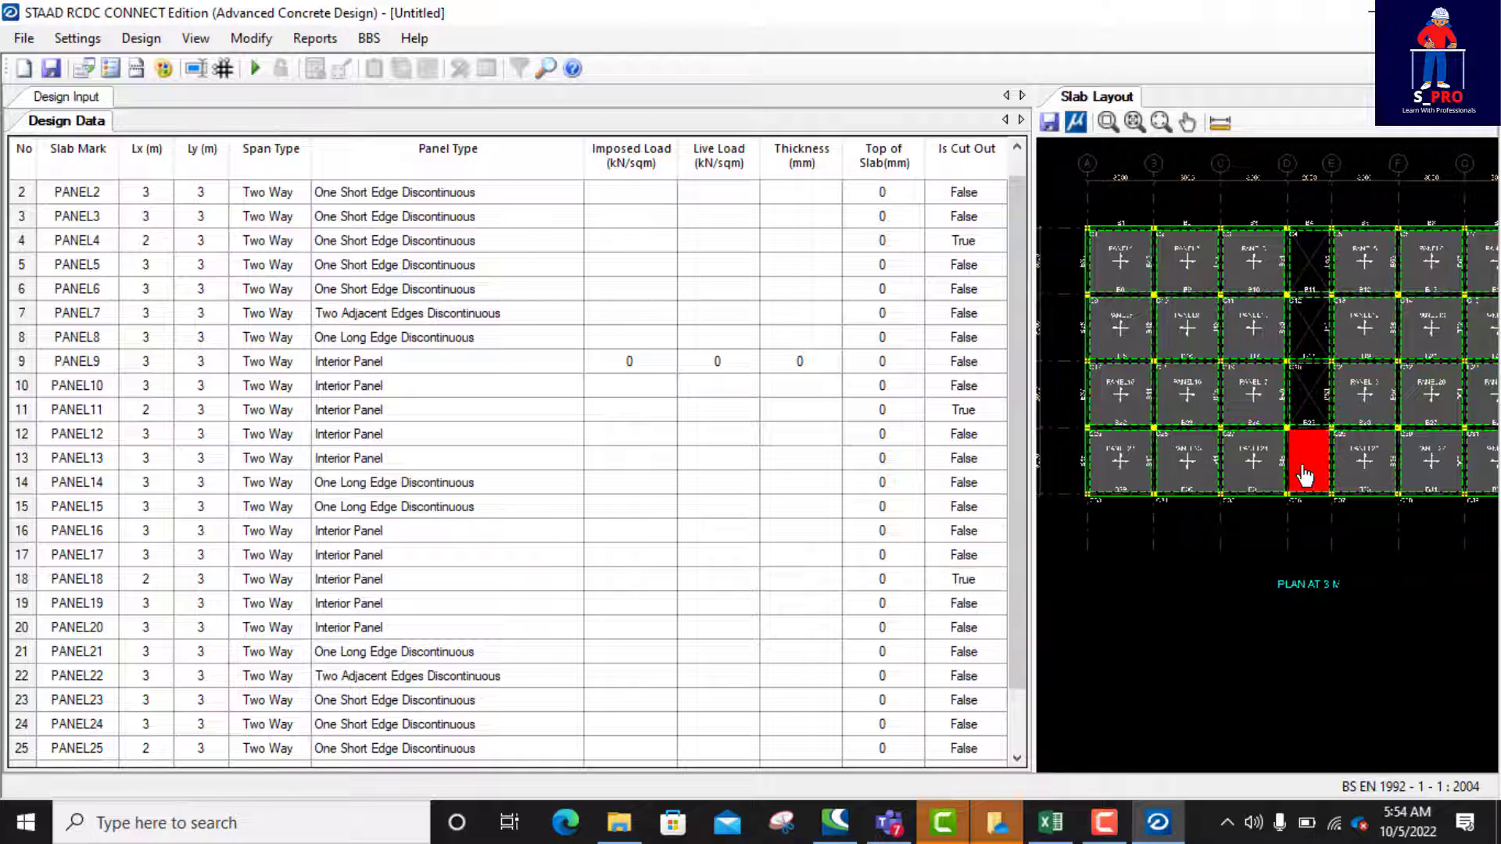
{"action": "scroll", "coordinate": [824, 372], "scroll_direction": "down", "scroll_amount": 1}
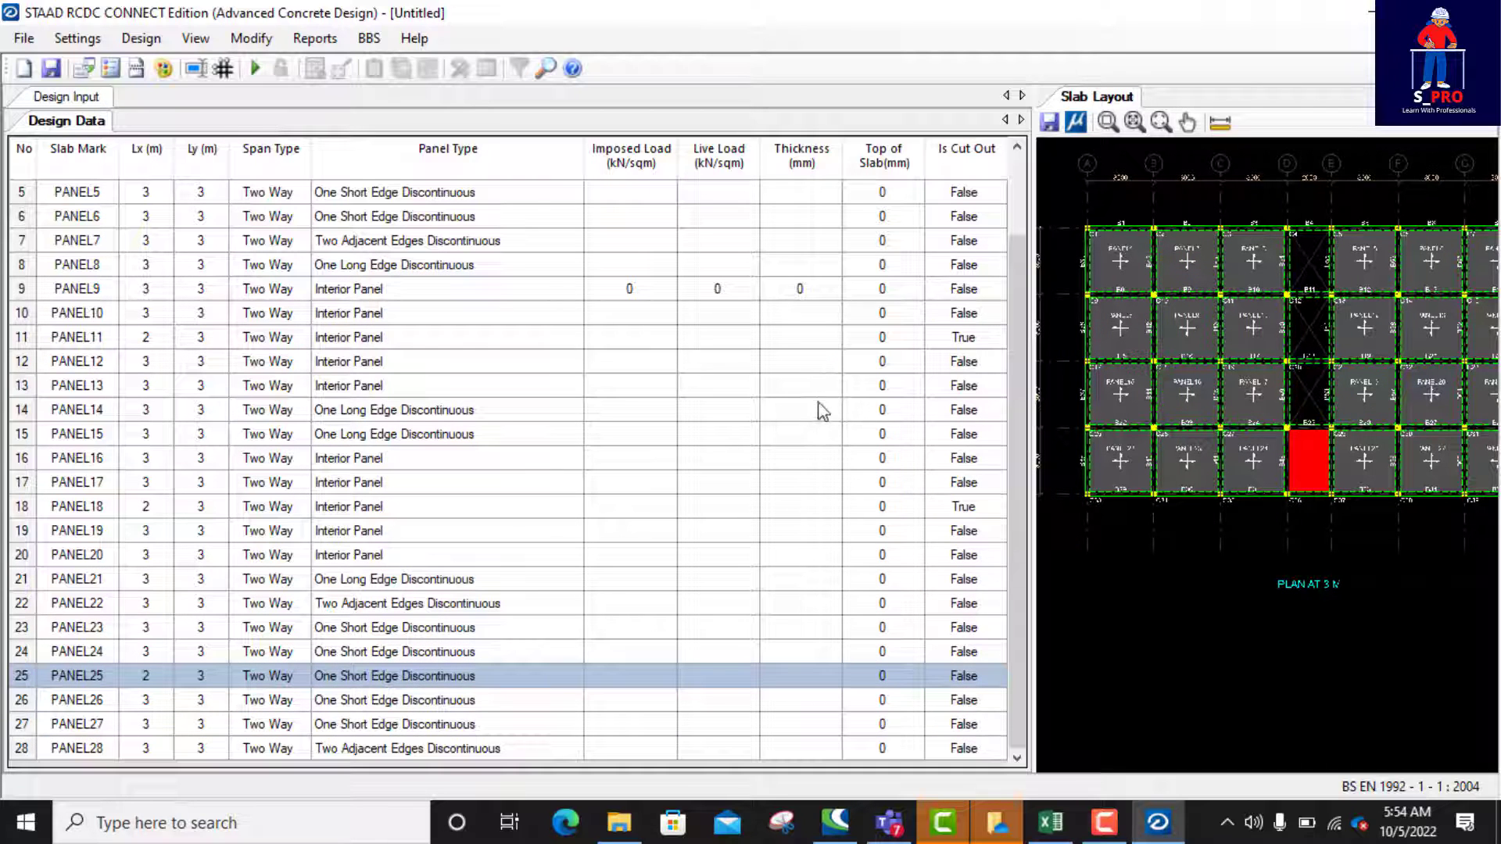
{"action": "left_click", "coordinate": [978, 676]}
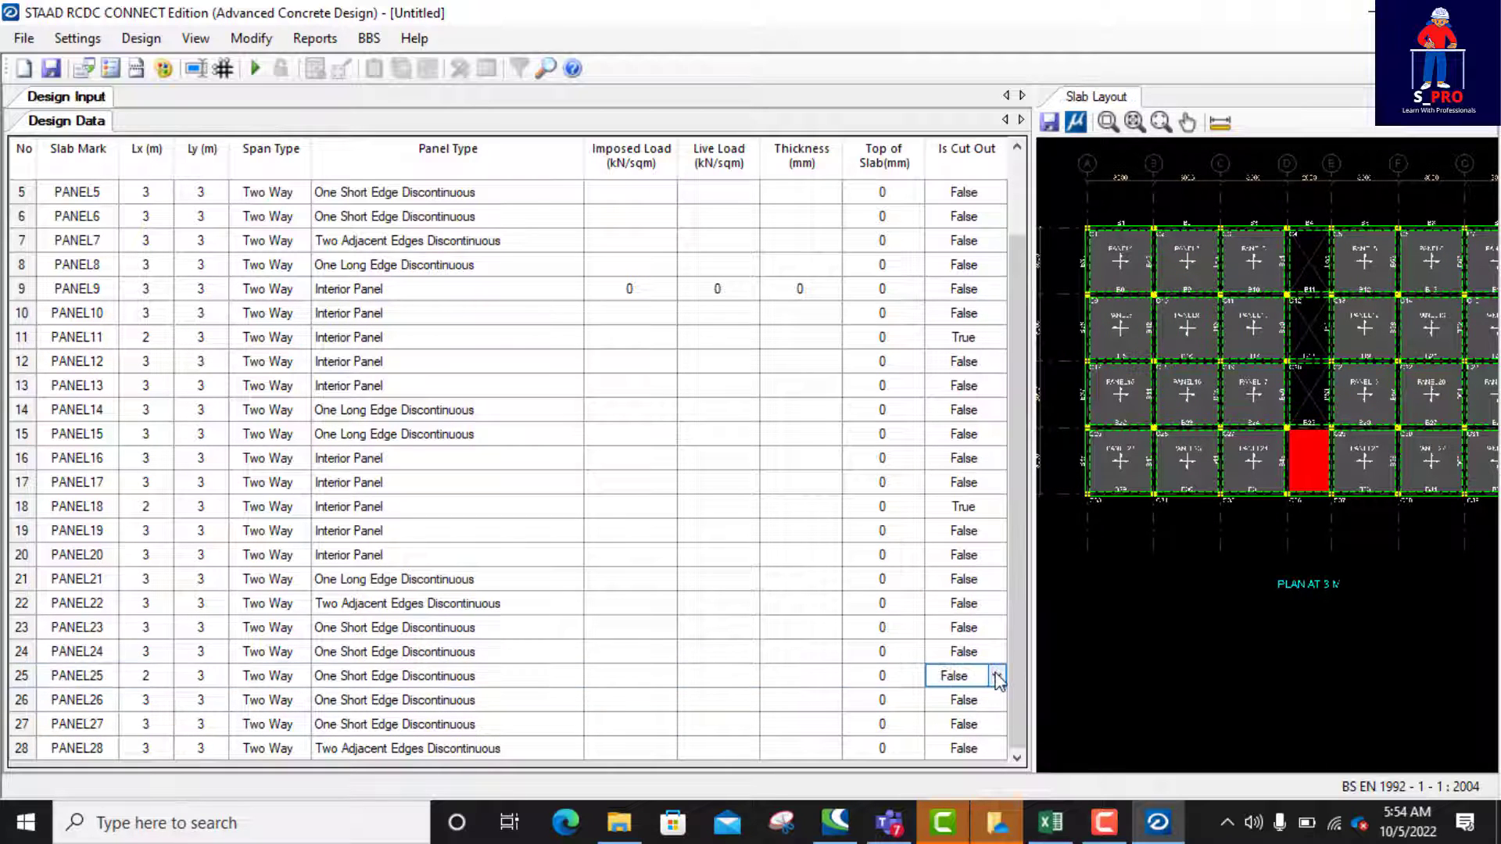
{"action": "left_click", "coordinate": [997, 677]}
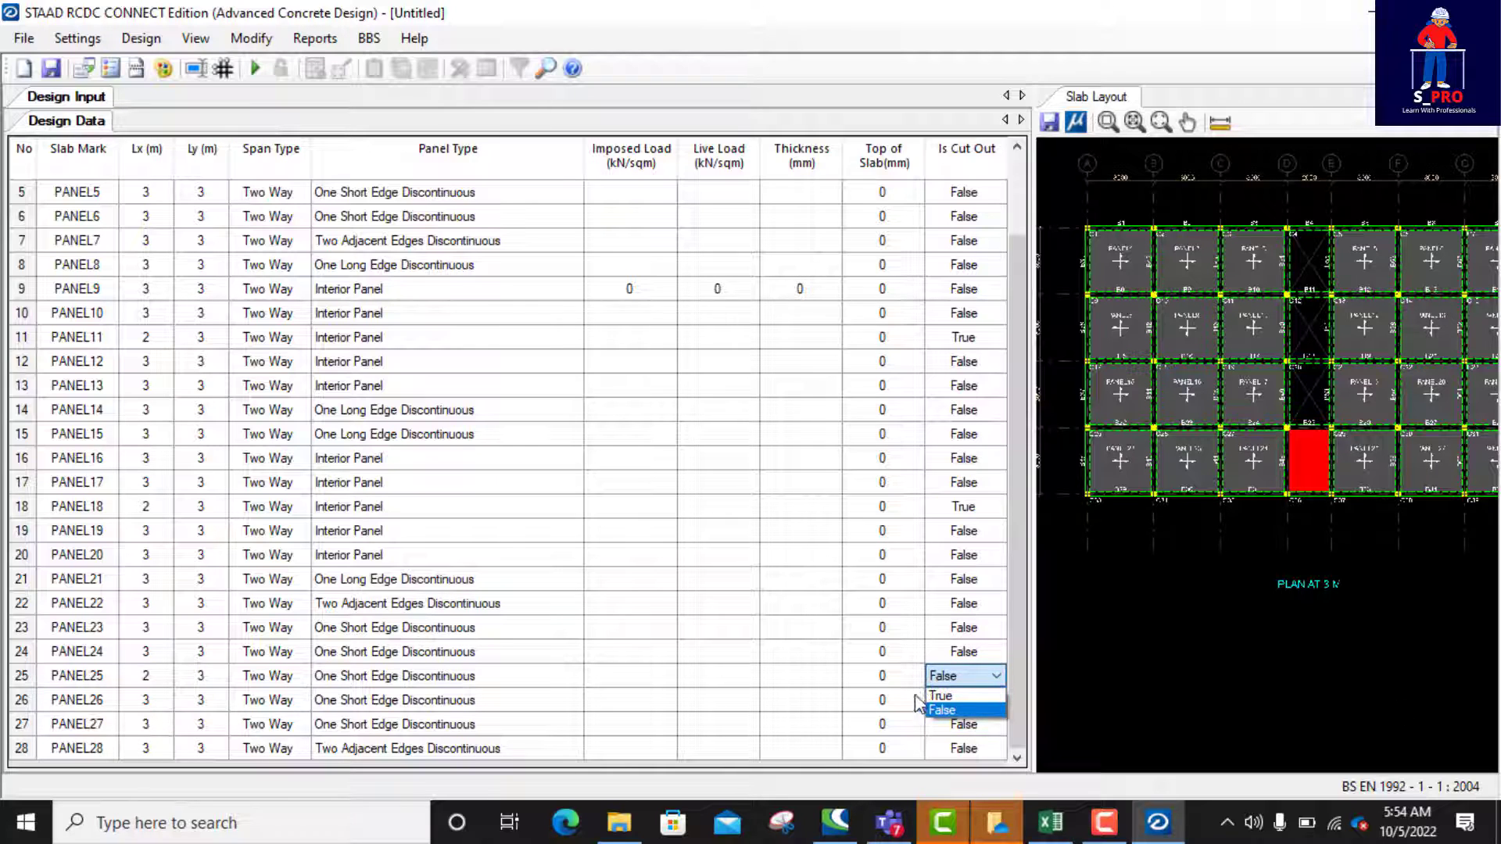
{"action": "left_click", "coordinate": [997, 677]}
{"action": "left_click", "coordinate": [954, 696]}
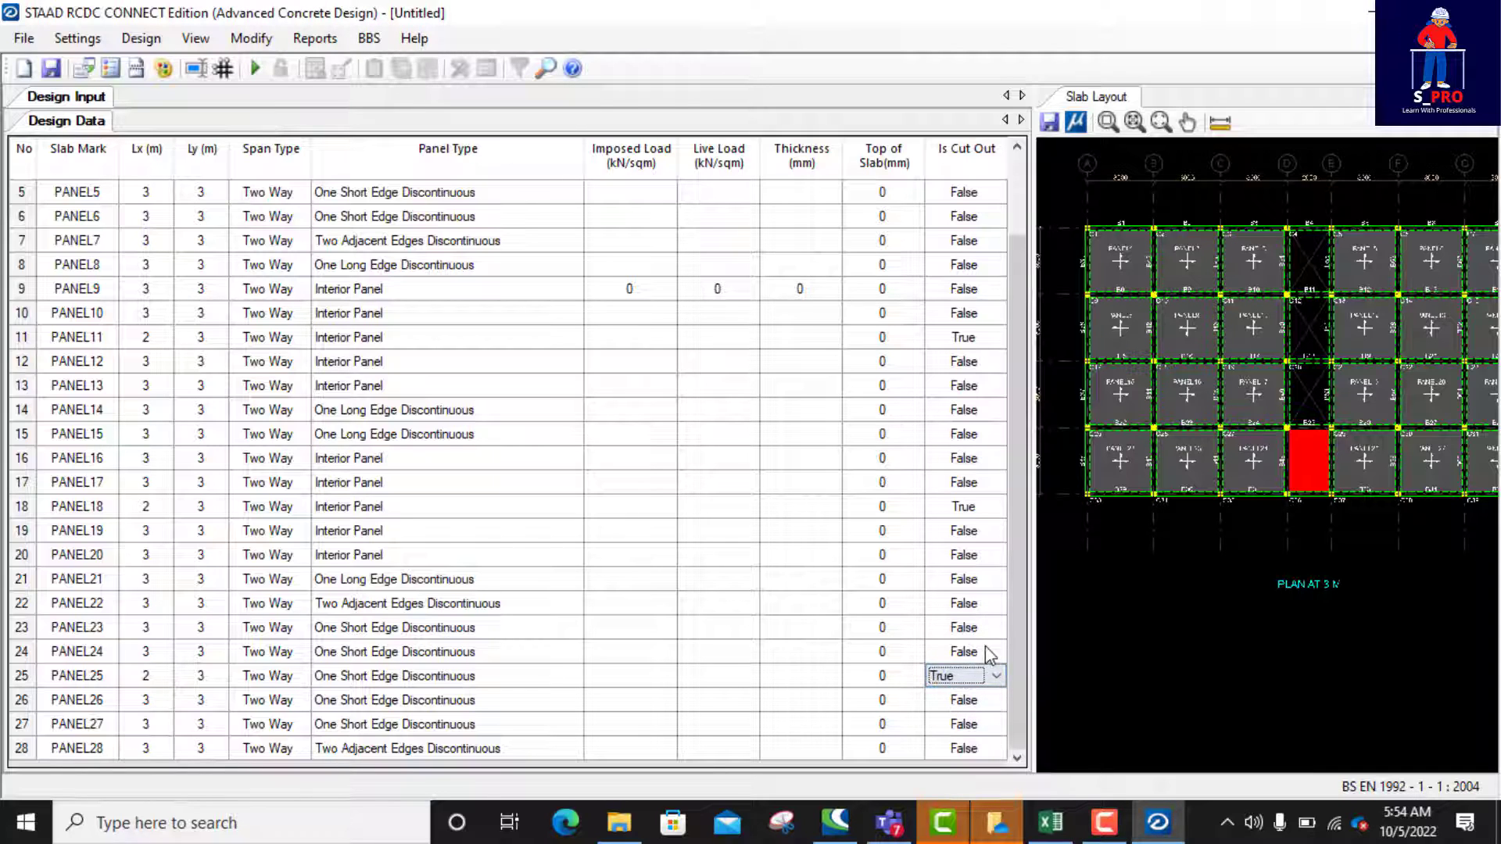
{"action": "left_click", "coordinate": [819, 629]}
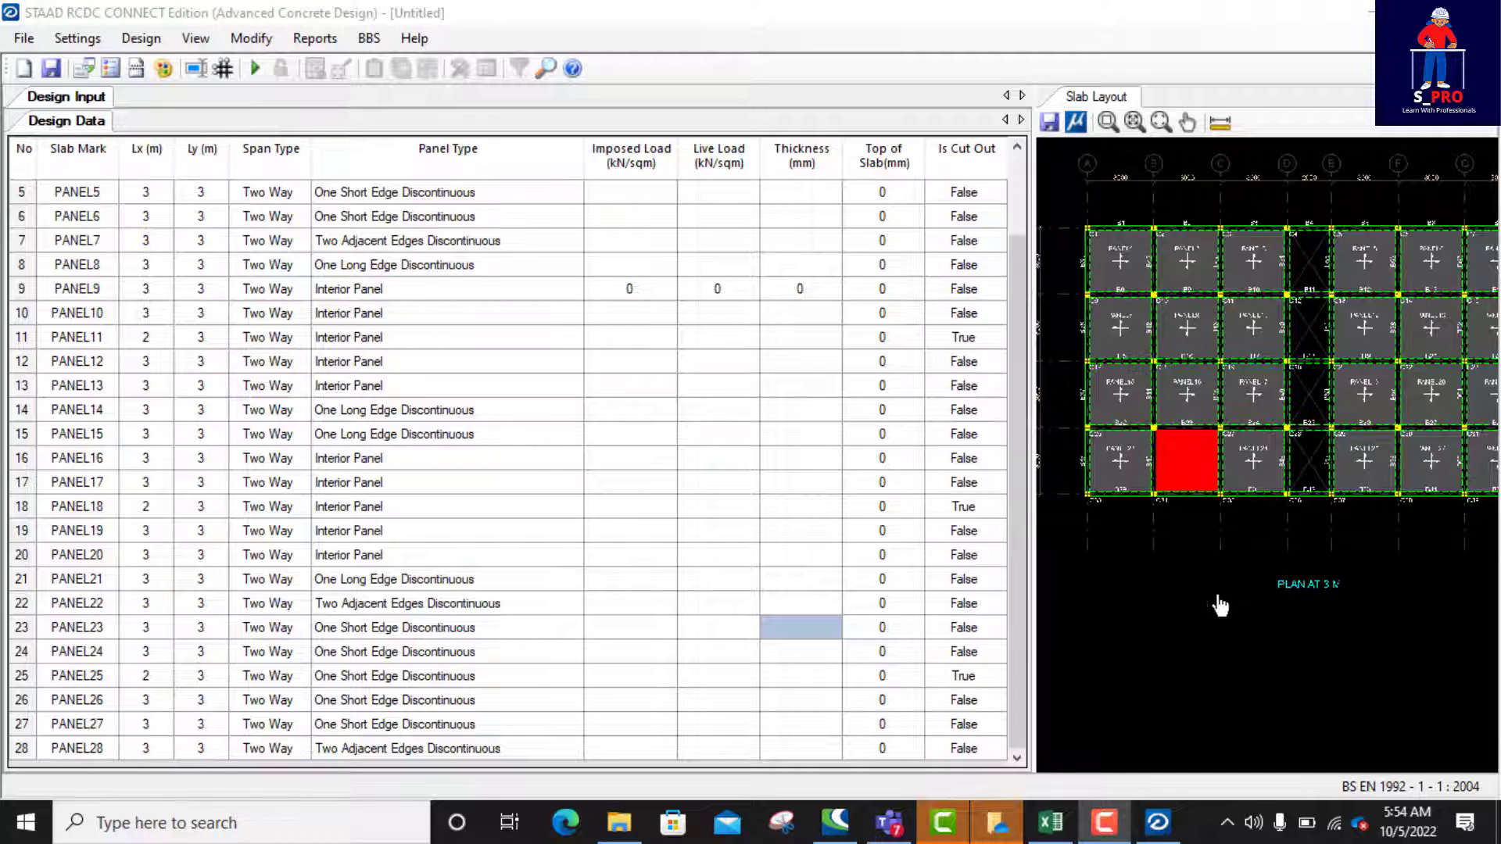
Step: Examine the 3 m level slab layout, checking the cut-out panels between grids D and E and the surrounding panels
{"action": "left_click", "coordinate": [1254, 553]}
{"action": "scroll", "coordinate": [1307, 455], "scroll_direction": "up", "scroll_amount": 2}
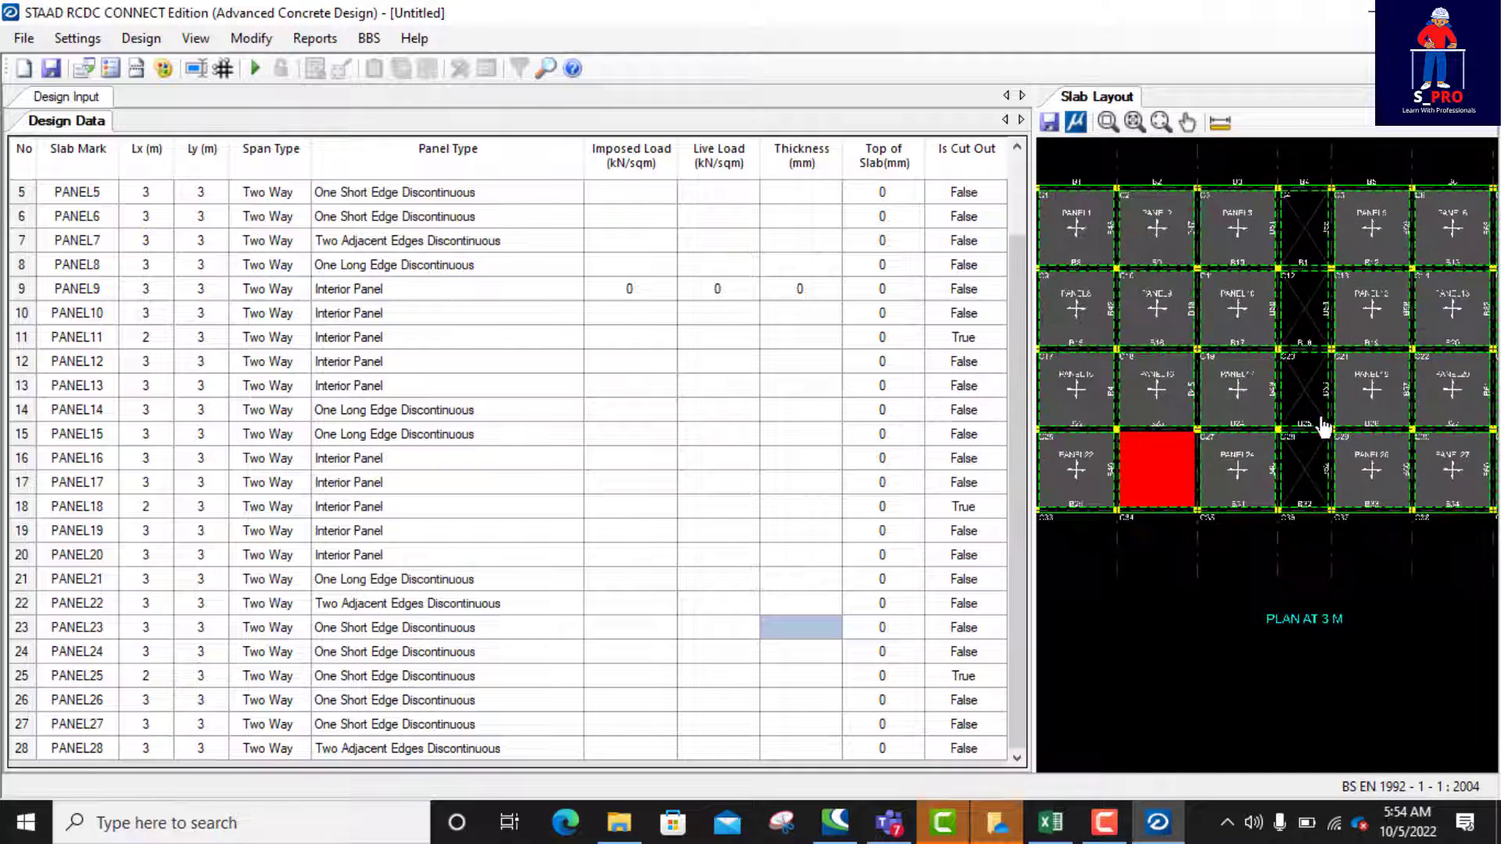
{"action": "scroll", "coordinate": [1323, 402], "scroll_direction": "down", "scroll_amount": 3}
{"action": "scroll", "coordinate": [1380, 358], "scroll_direction": "up", "scroll_amount": 2}
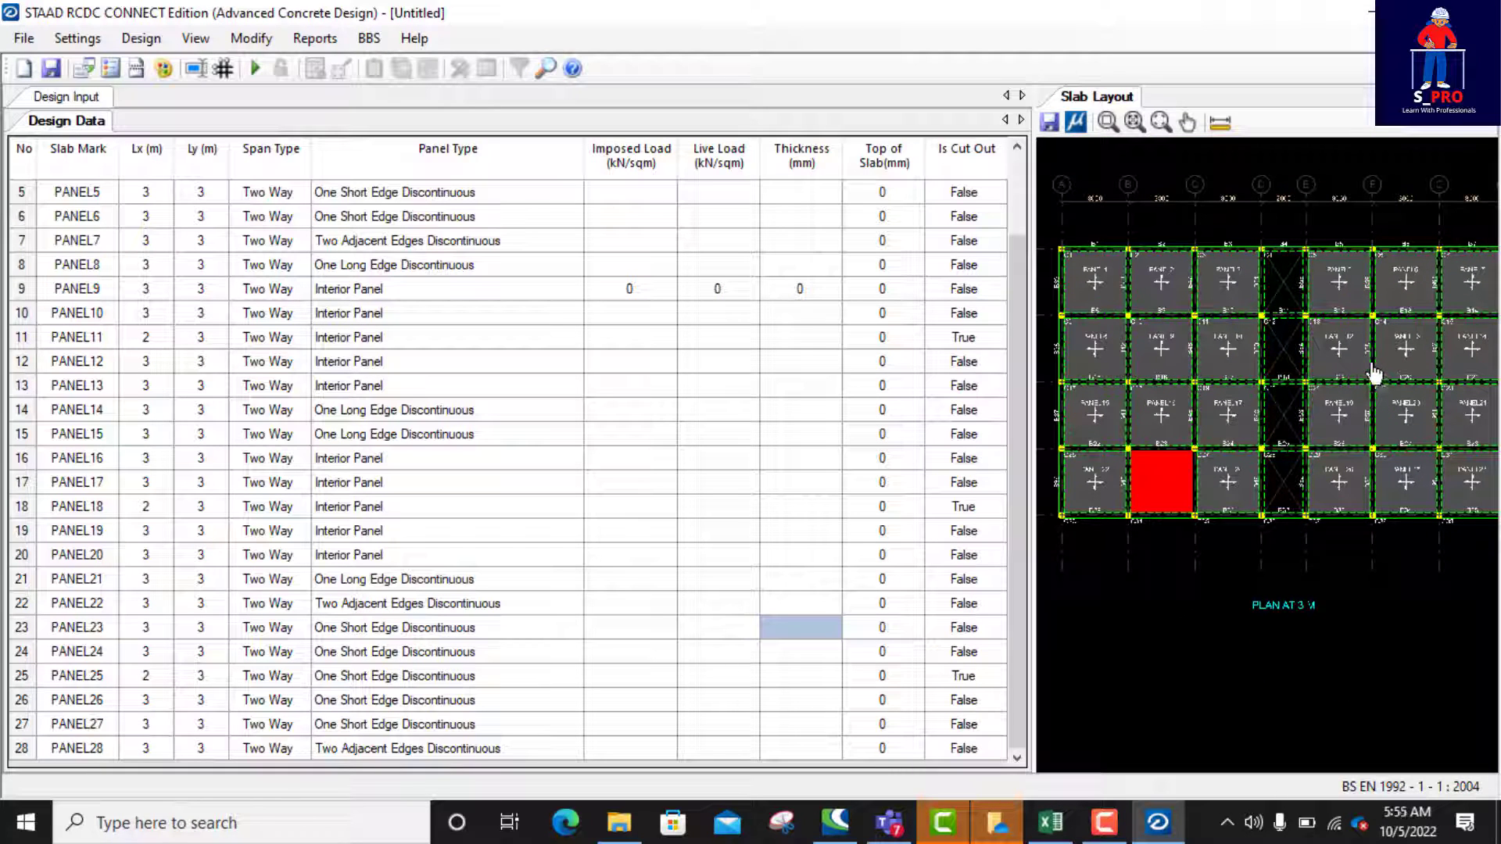
{"action": "scroll", "coordinate": [1265, 299], "scroll_direction": "up", "scroll_amount": 2}
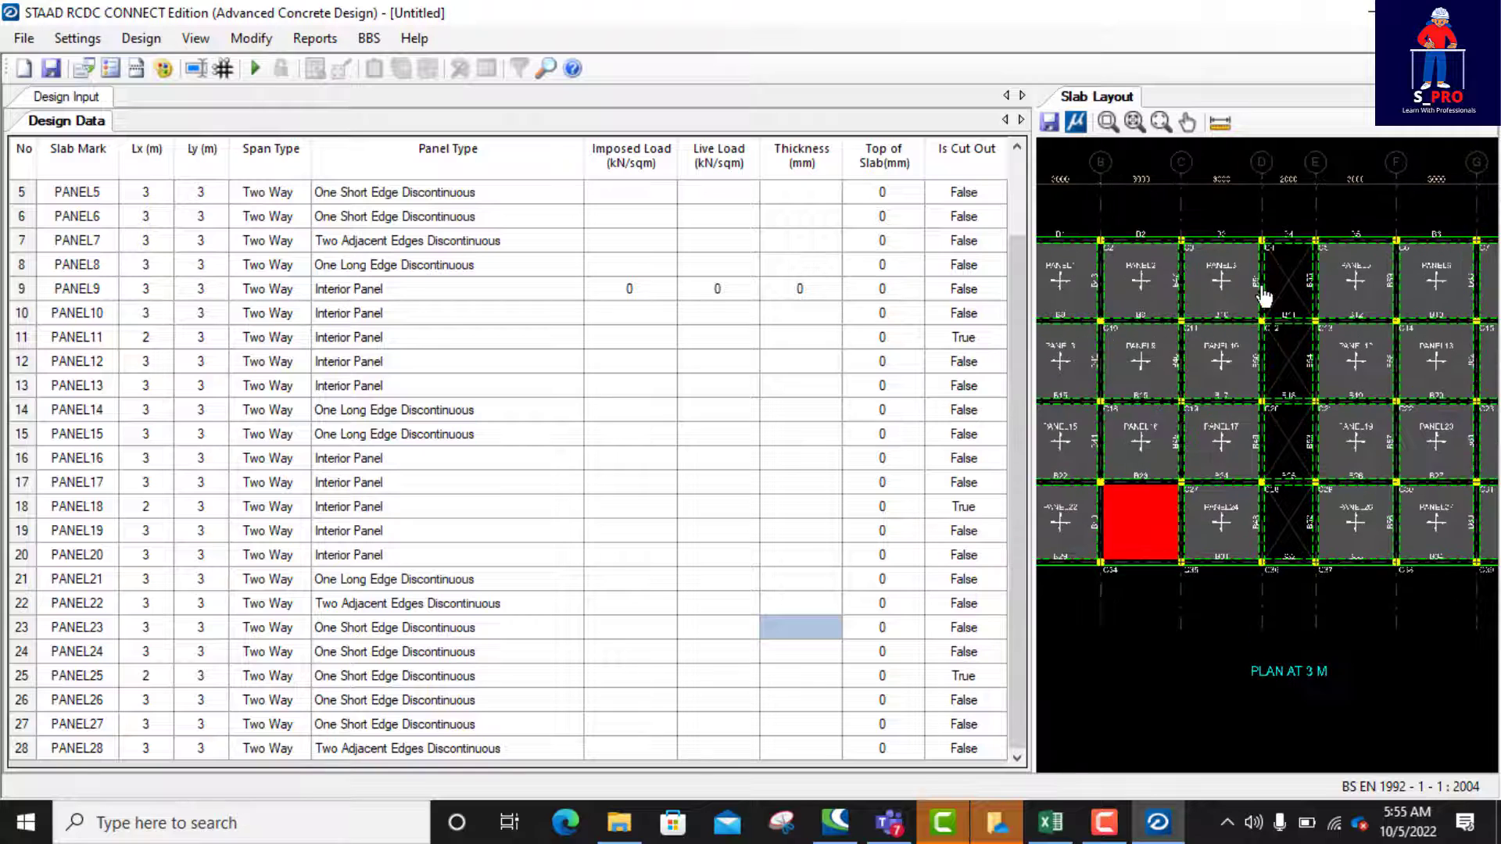
{"action": "scroll", "coordinate": [1264, 298], "scroll_direction": "down", "scroll_amount": 1}
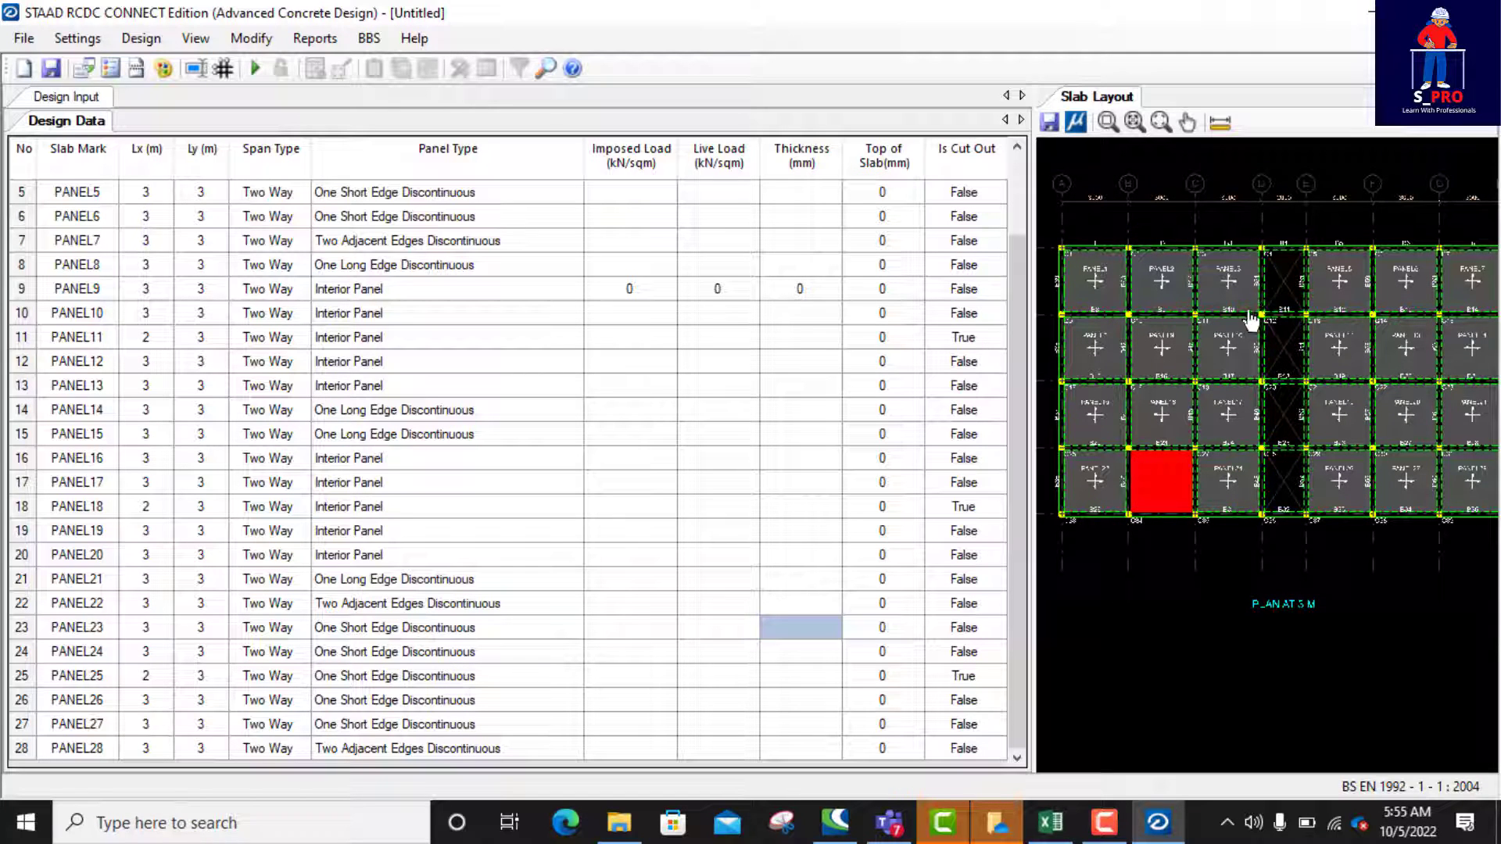
{"action": "scroll", "coordinate": [1251, 320], "scroll_direction": "down", "scroll_amount": 1}
{"action": "scroll", "coordinate": [1380, 347], "scroll_direction": "up", "scroll_amount": 1}
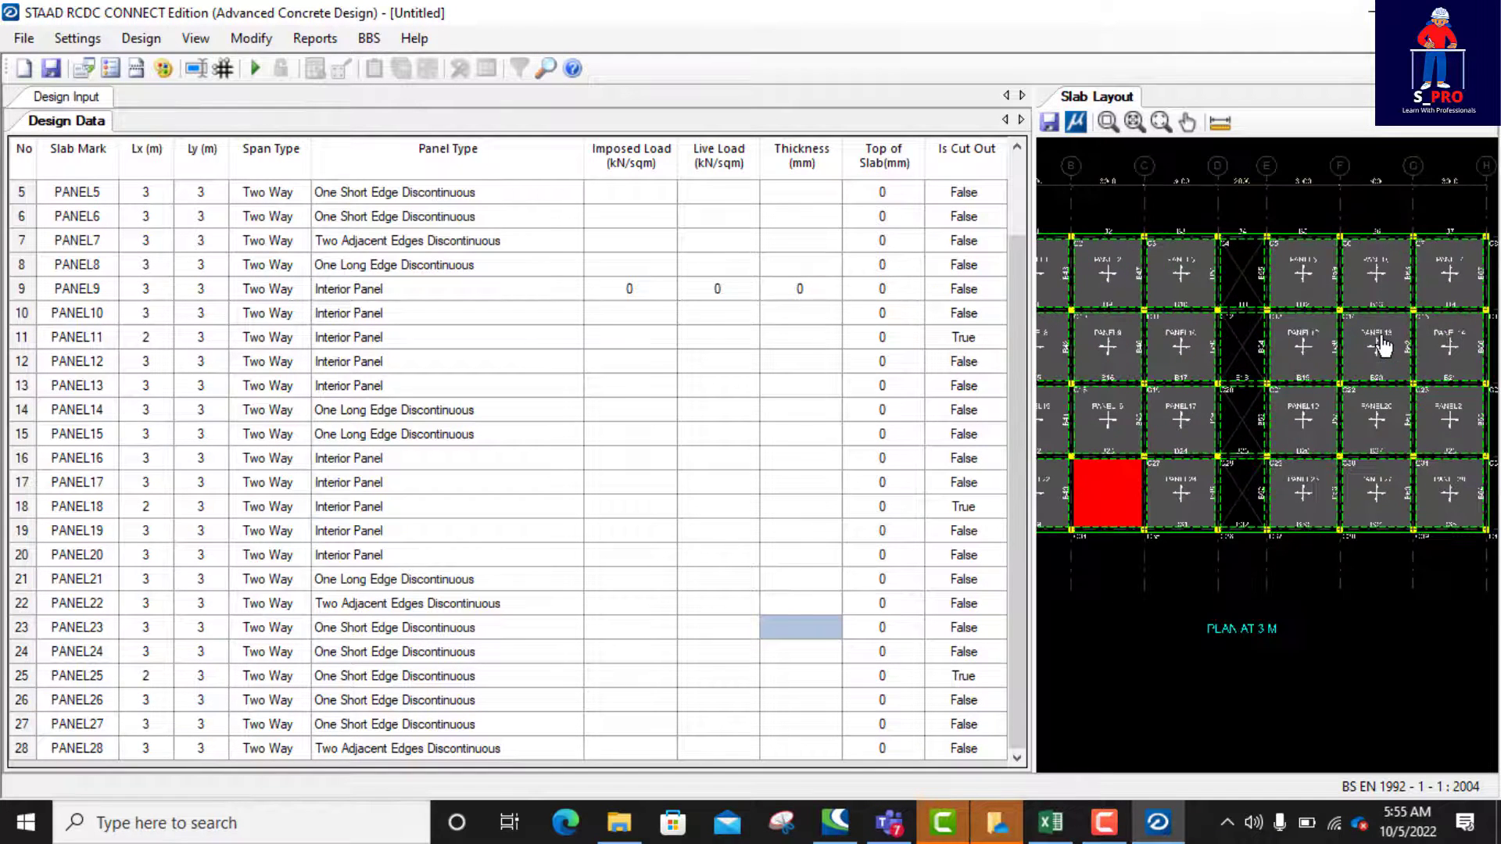
{"action": "scroll", "coordinate": [1380, 347], "scroll_direction": "down", "scroll_amount": 2}
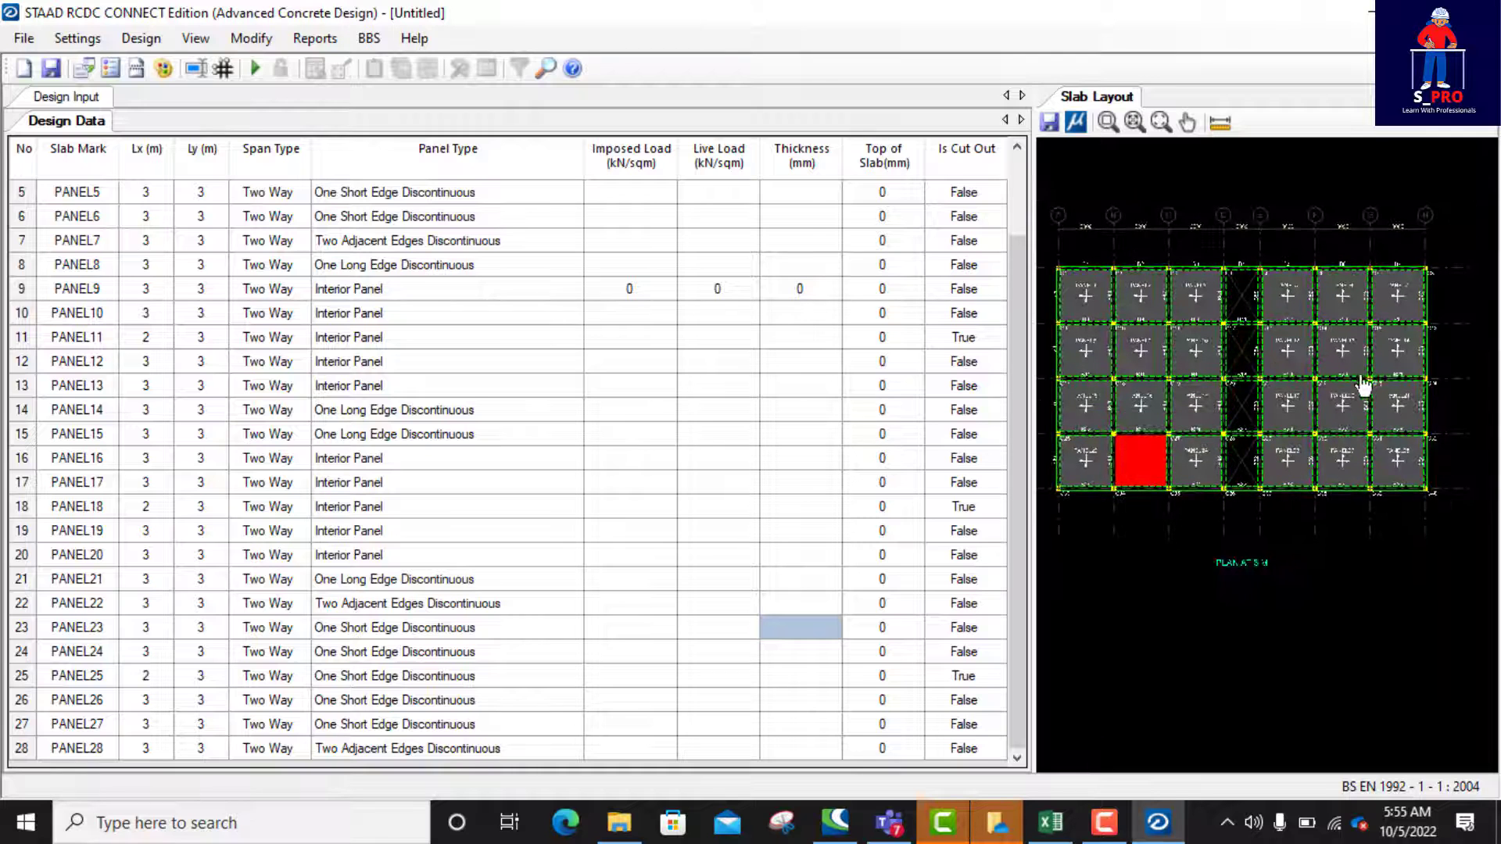
{"action": "scroll", "coordinate": [1423, 438], "scroll_direction": "up", "scroll_amount": 1}
{"action": "scroll", "coordinate": [1423, 438], "scroll_direction": "down", "scroll_amount": 2}
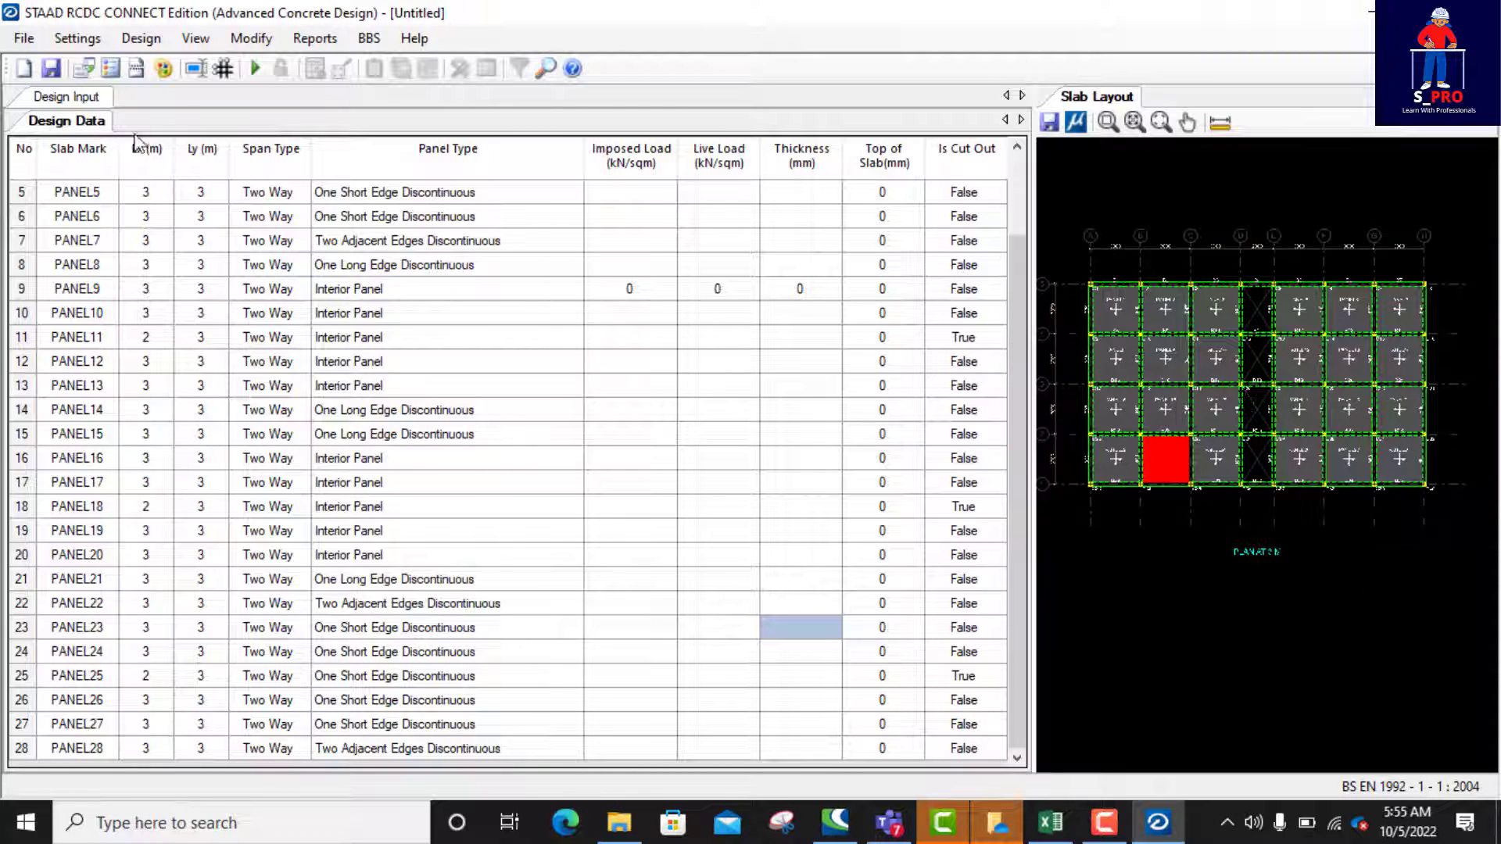
Step: Select the Imposed Load cell of PANEL1 and open the Calculator app beside the design data
{"action": "scroll", "coordinate": [609, 242], "scroll_direction": "up", "scroll_amount": 2}
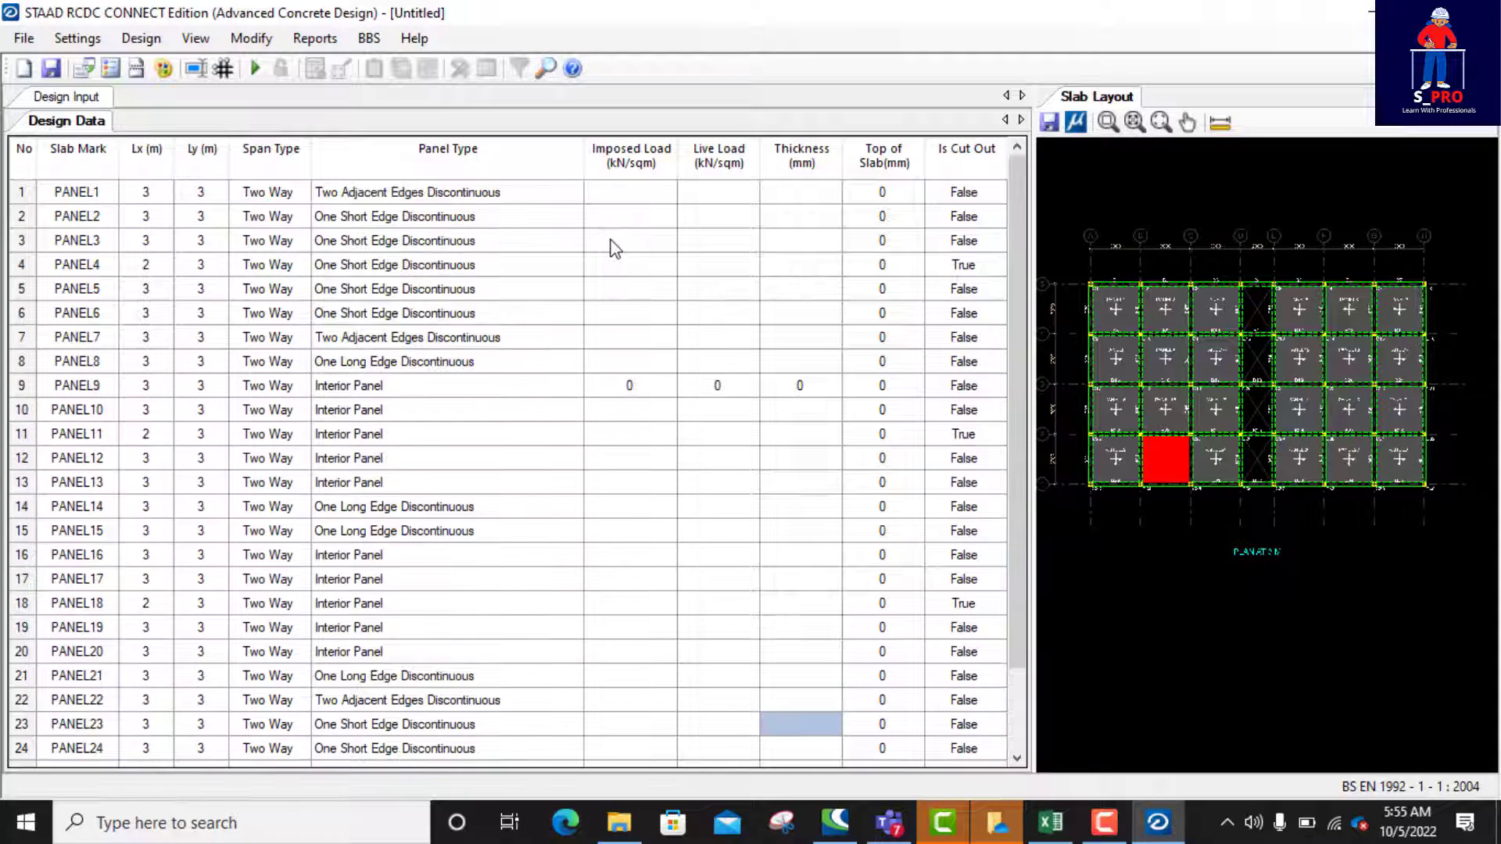
{"action": "left_click", "coordinate": [630, 192]}
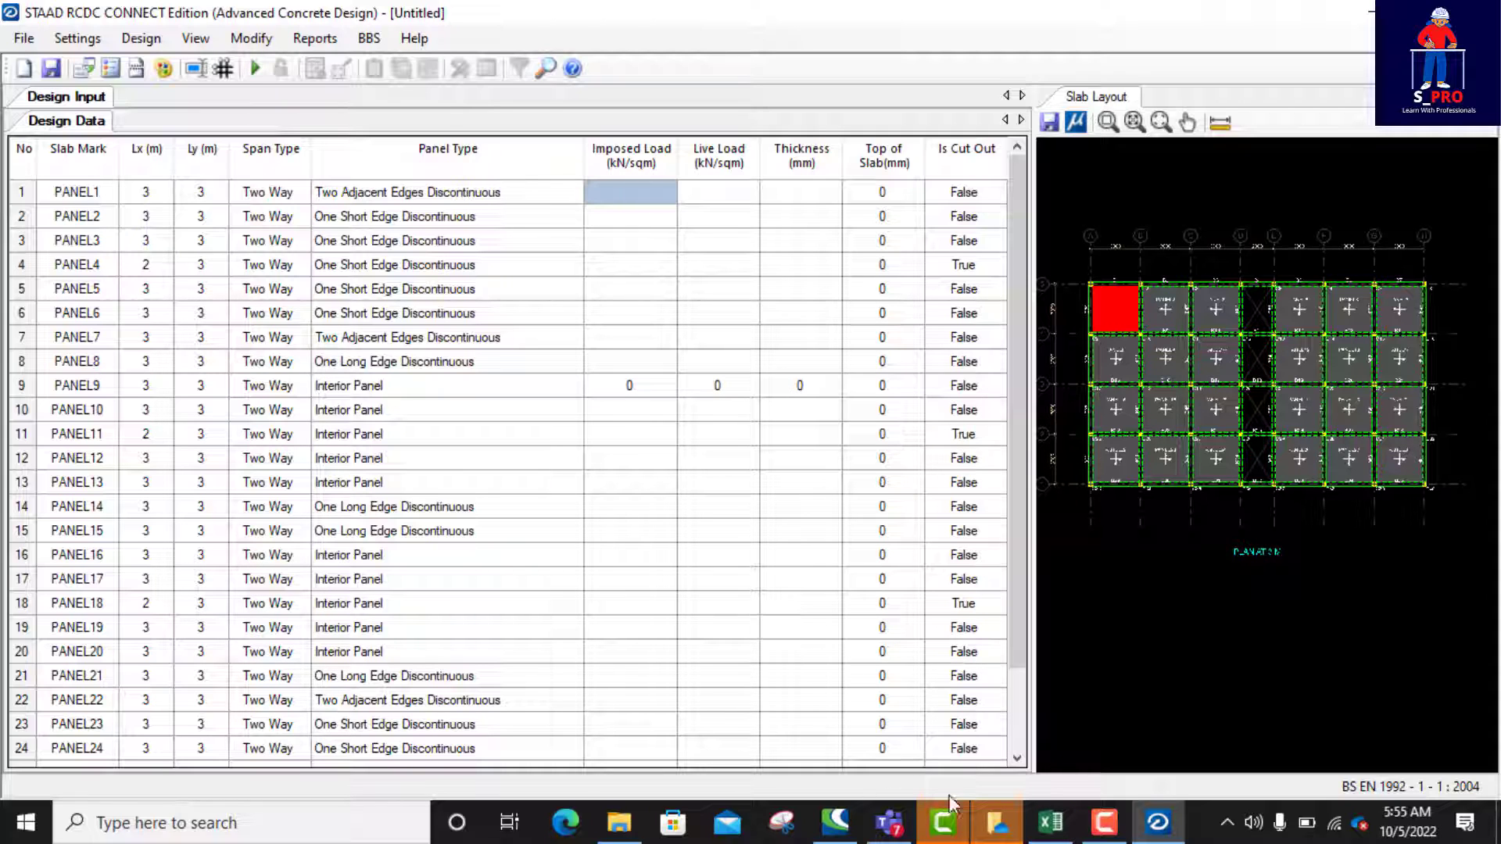
{"action": "left_click", "coordinate": [325, 831]}
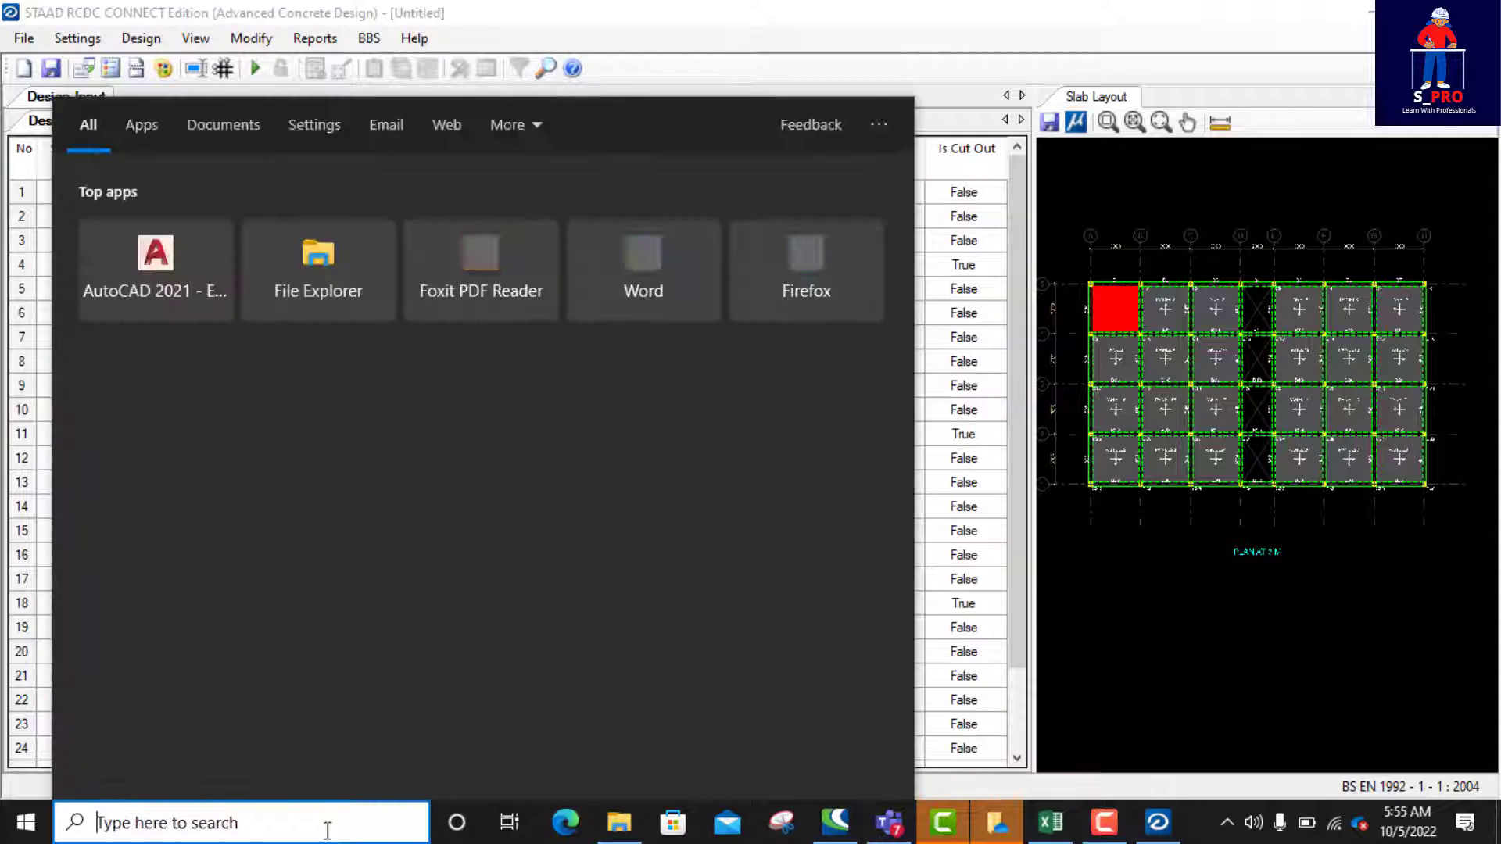
{"action": "type", "text": "ca"}
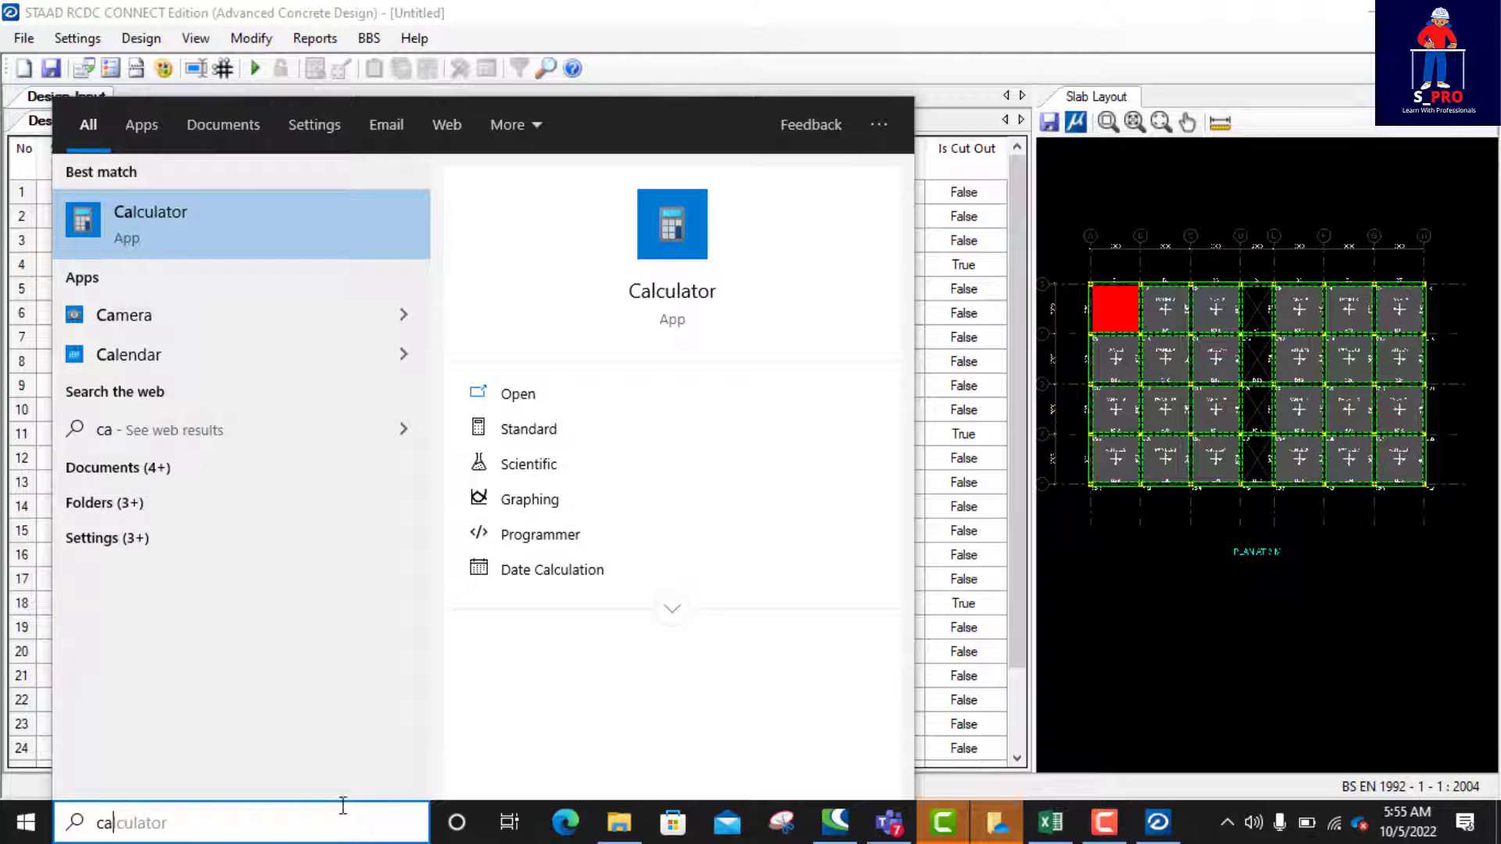
{"action": "left_click", "coordinate": [174, 209]}
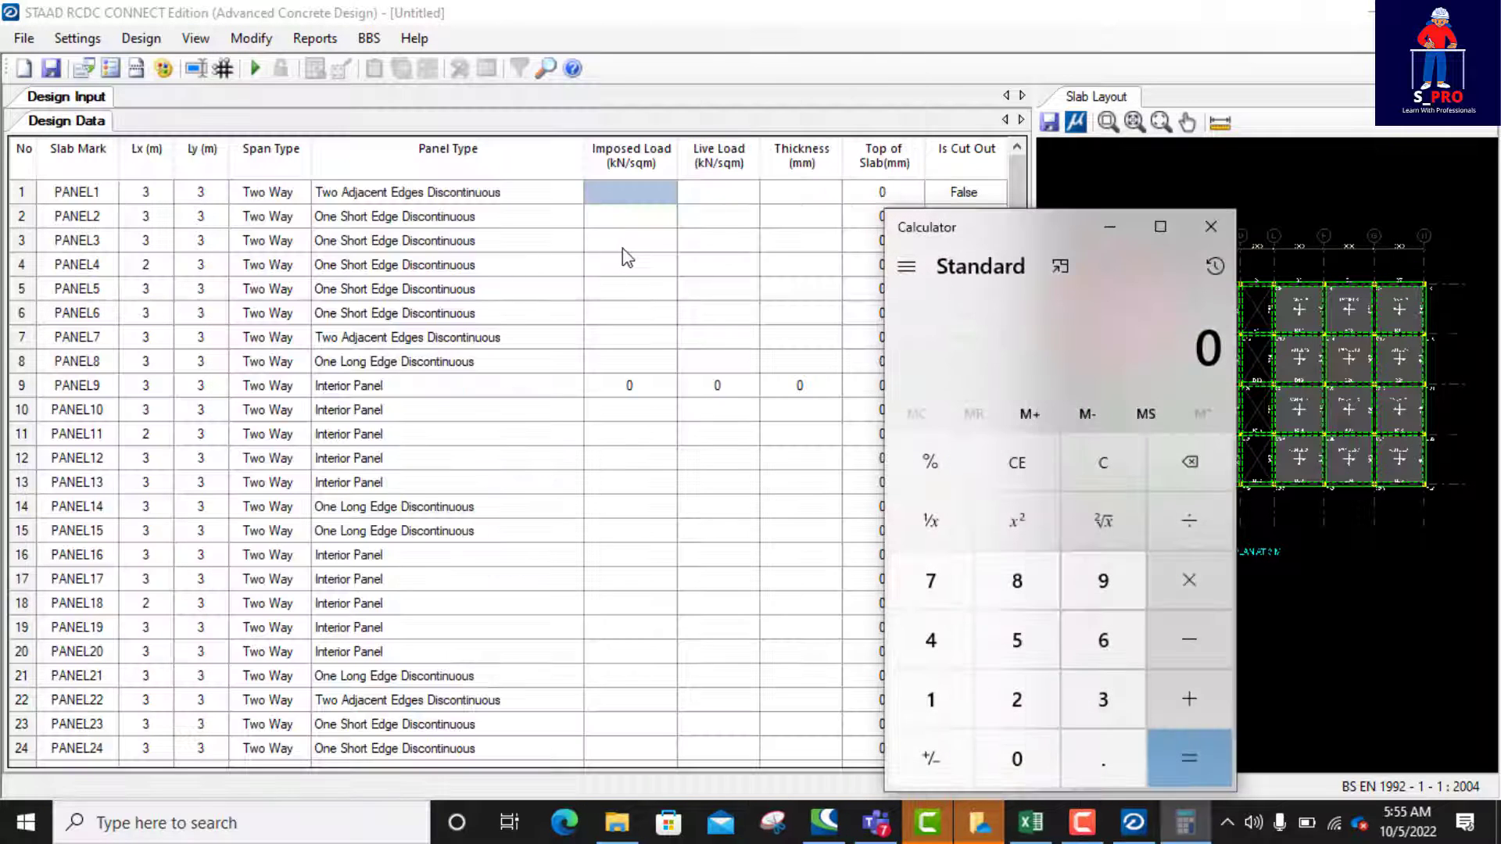
{"action": "left_click_drag", "start_coordinate": [1036, 225], "coordinate": [1093, 17]}
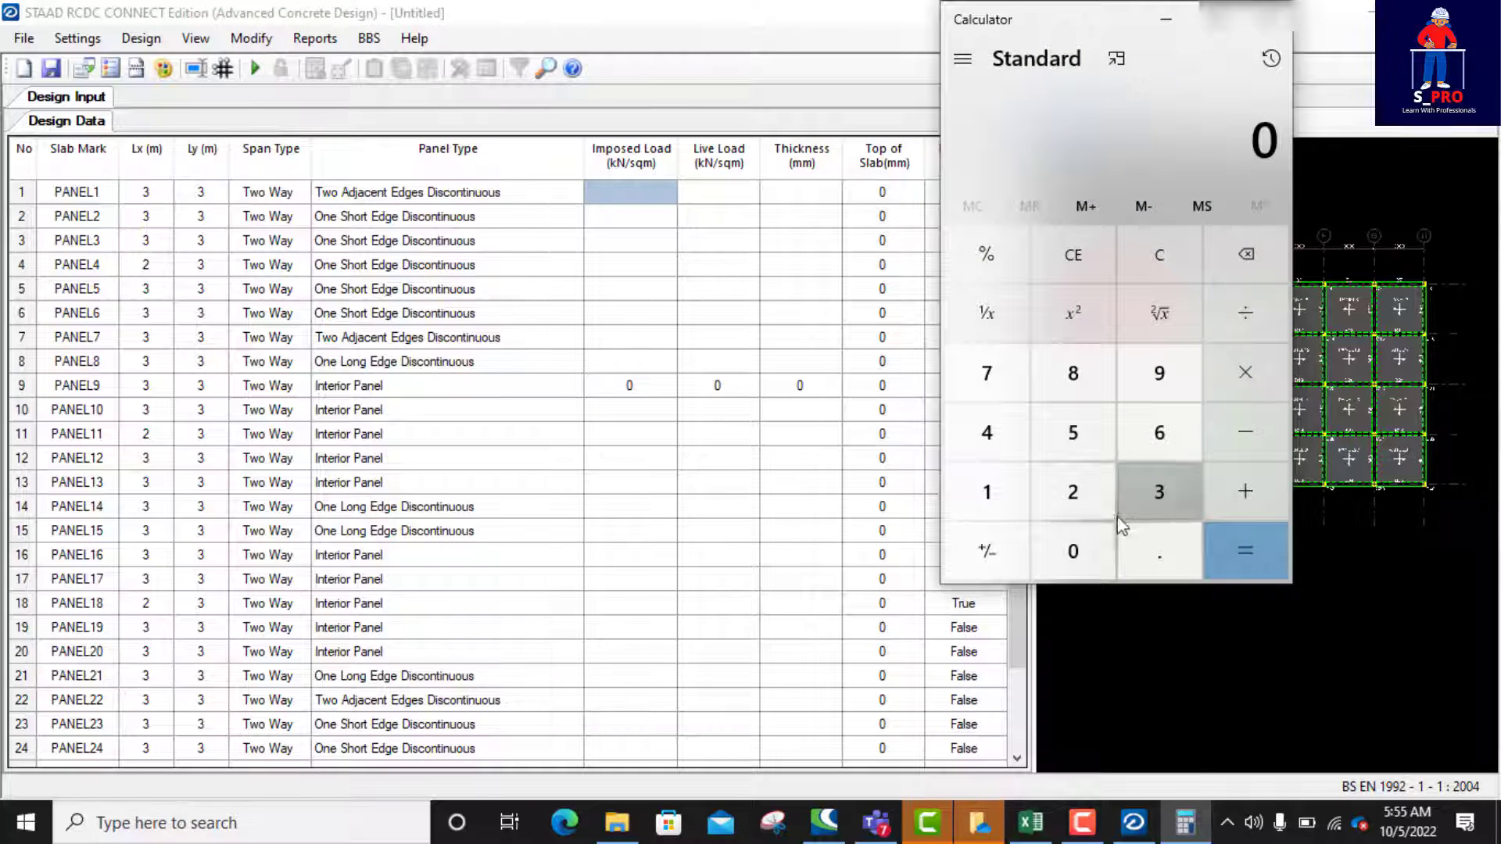
Step: Calculate the slab's imposed load in Calculator by multiplying 0.15 by 25 and adding 1
{"action": "left_click", "coordinate": [1151, 557]}
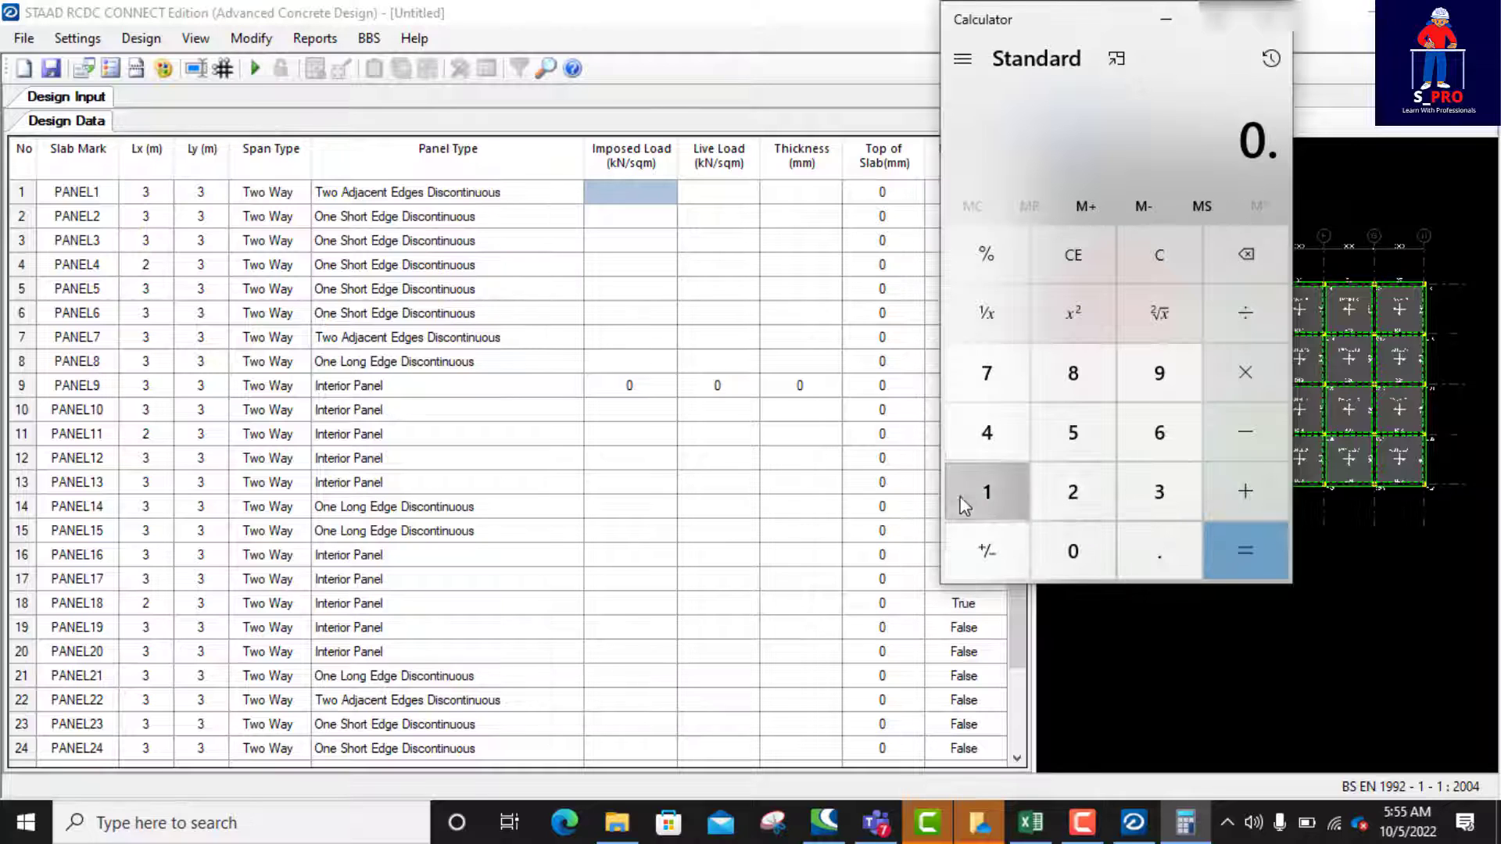
{"action": "left_click", "coordinate": [970, 499]}
{"action": "left_click", "coordinate": [1087, 419]}
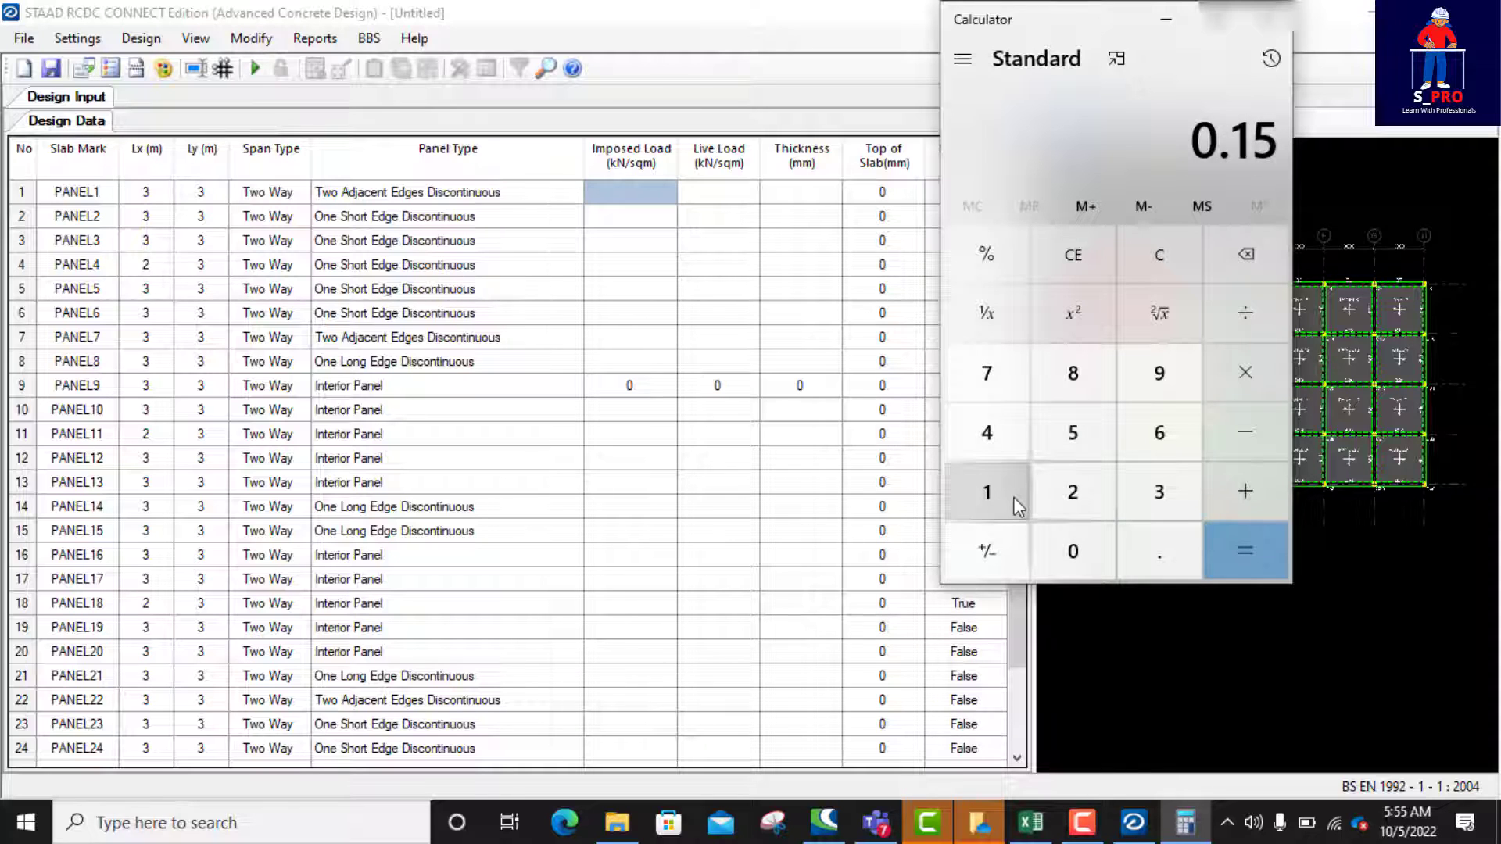
{"action": "left_click", "coordinate": [1251, 377]}
{"action": "left_click", "coordinate": [1072, 497]}
{"action": "left_click", "coordinate": [1076, 438]}
{"action": "left_click", "coordinate": [1244, 548]}
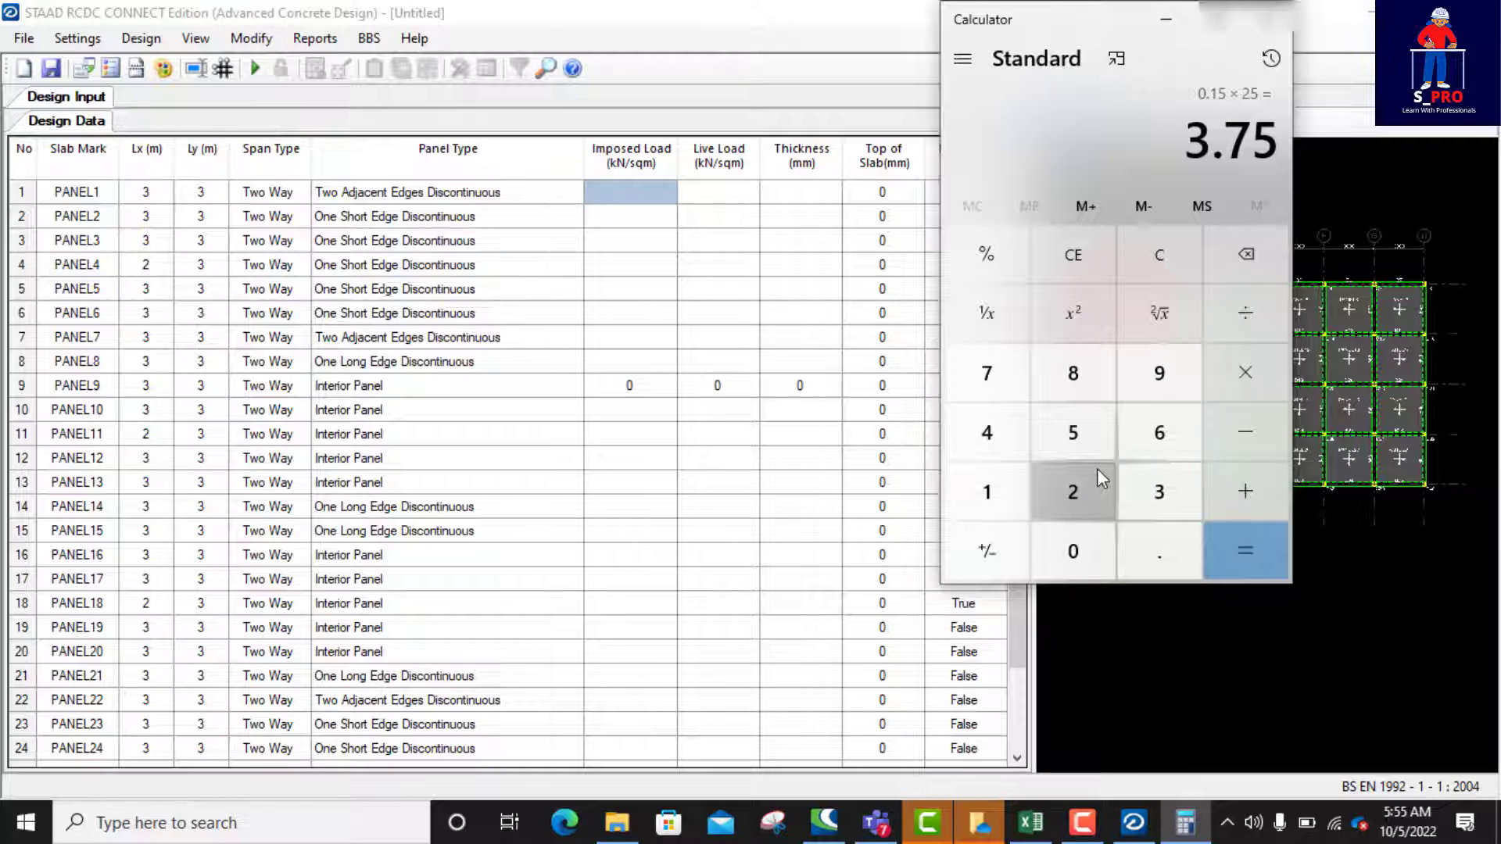
{"action": "left_click", "coordinate": [1246, 501]}
{"action": "left_click", "coordinate": [991, 497]}
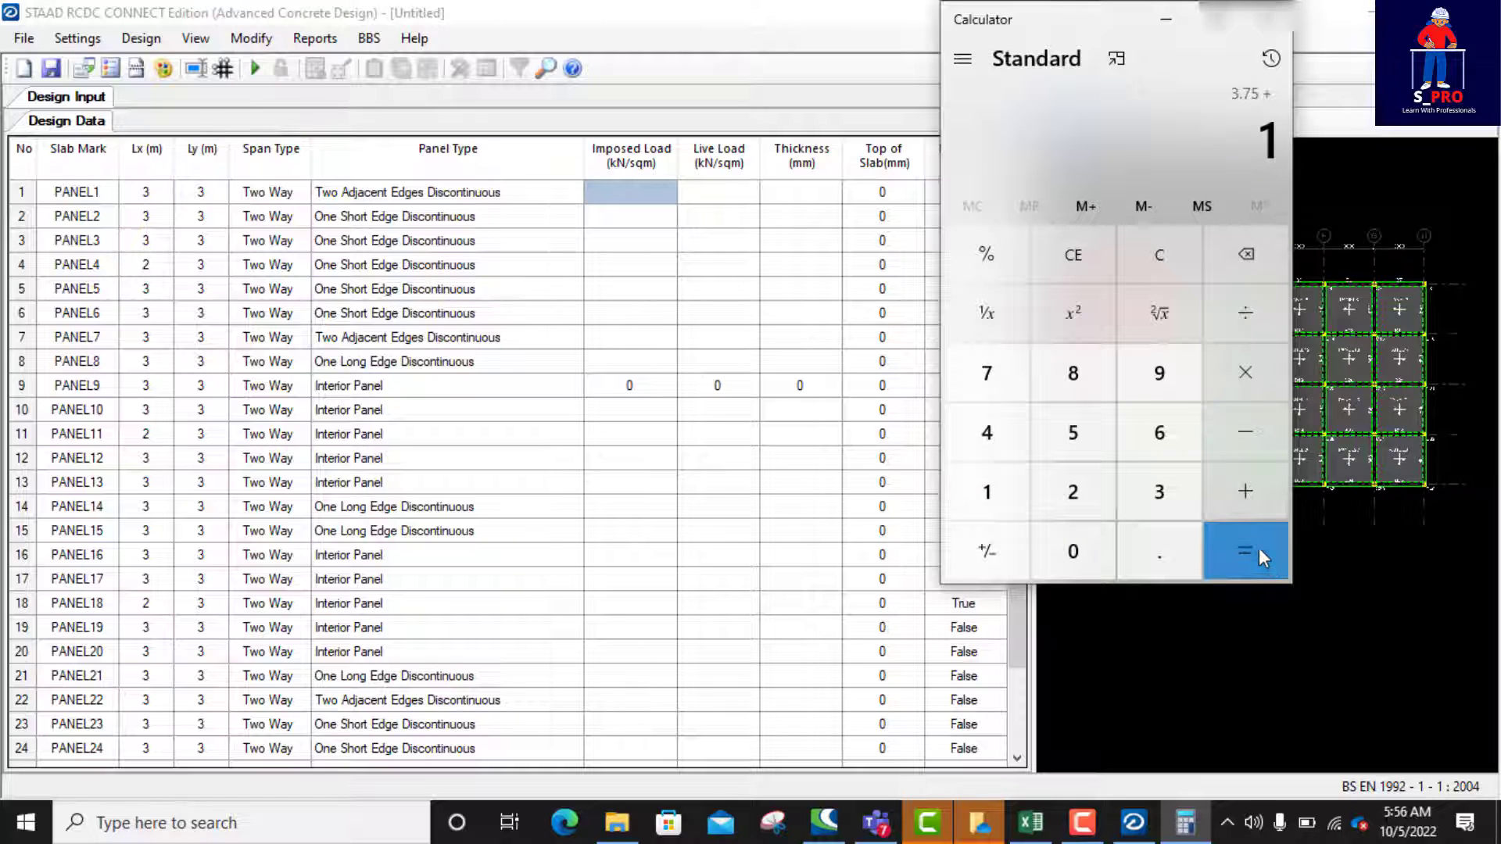
{"action": "left_click", "coordinate": [1227, 545]}
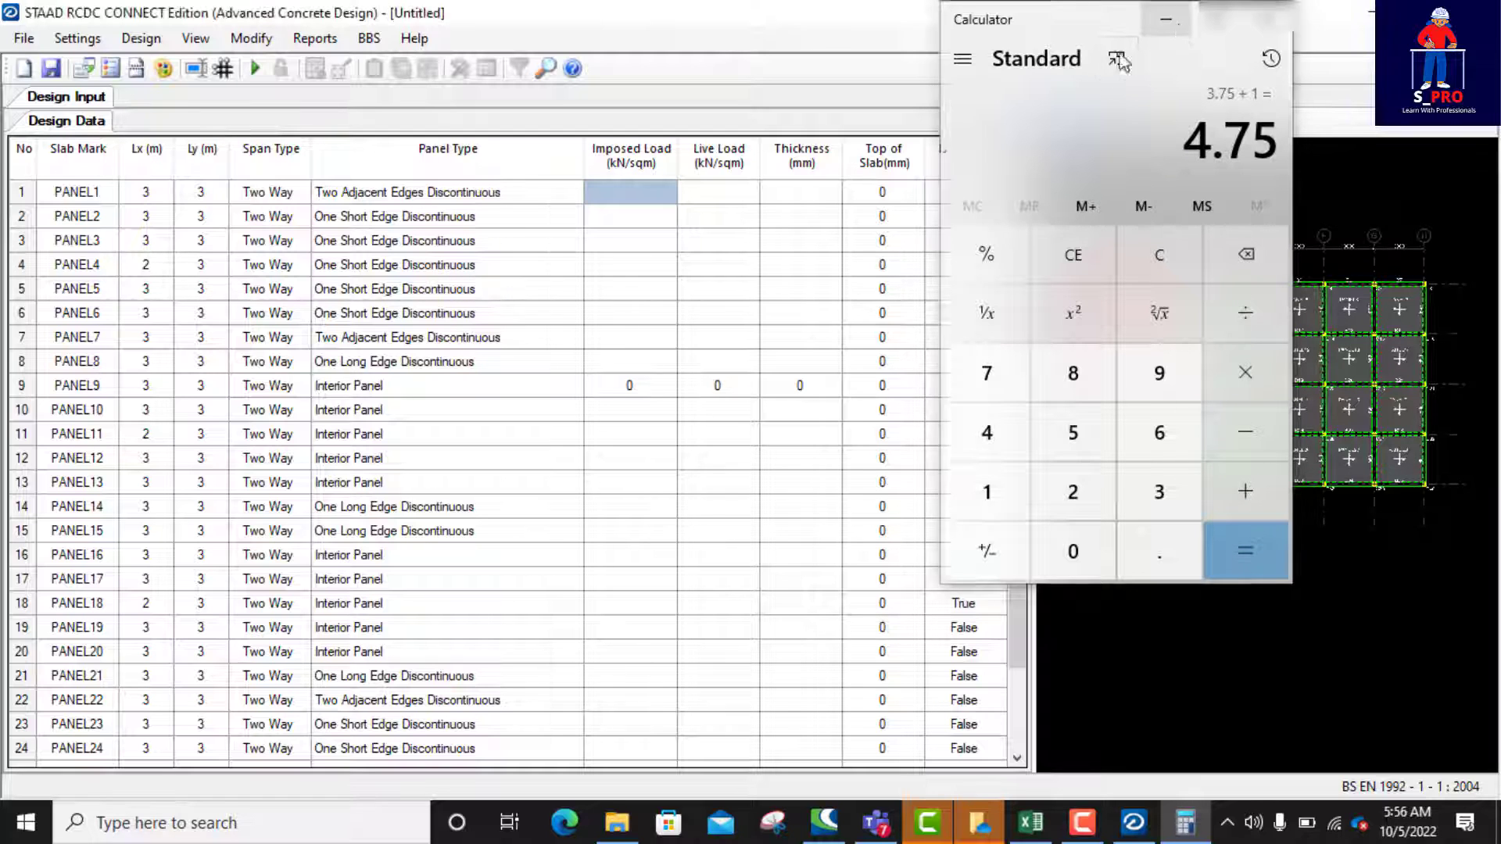
Step: Return to STAAD RCDC and set the Imposed Load of PANEL1 to 4.75 kN/sqm
{"action": "left_click", "coordinate": [1163, 21]}
{"action": "left_click", "coordinate": [604, 191]}
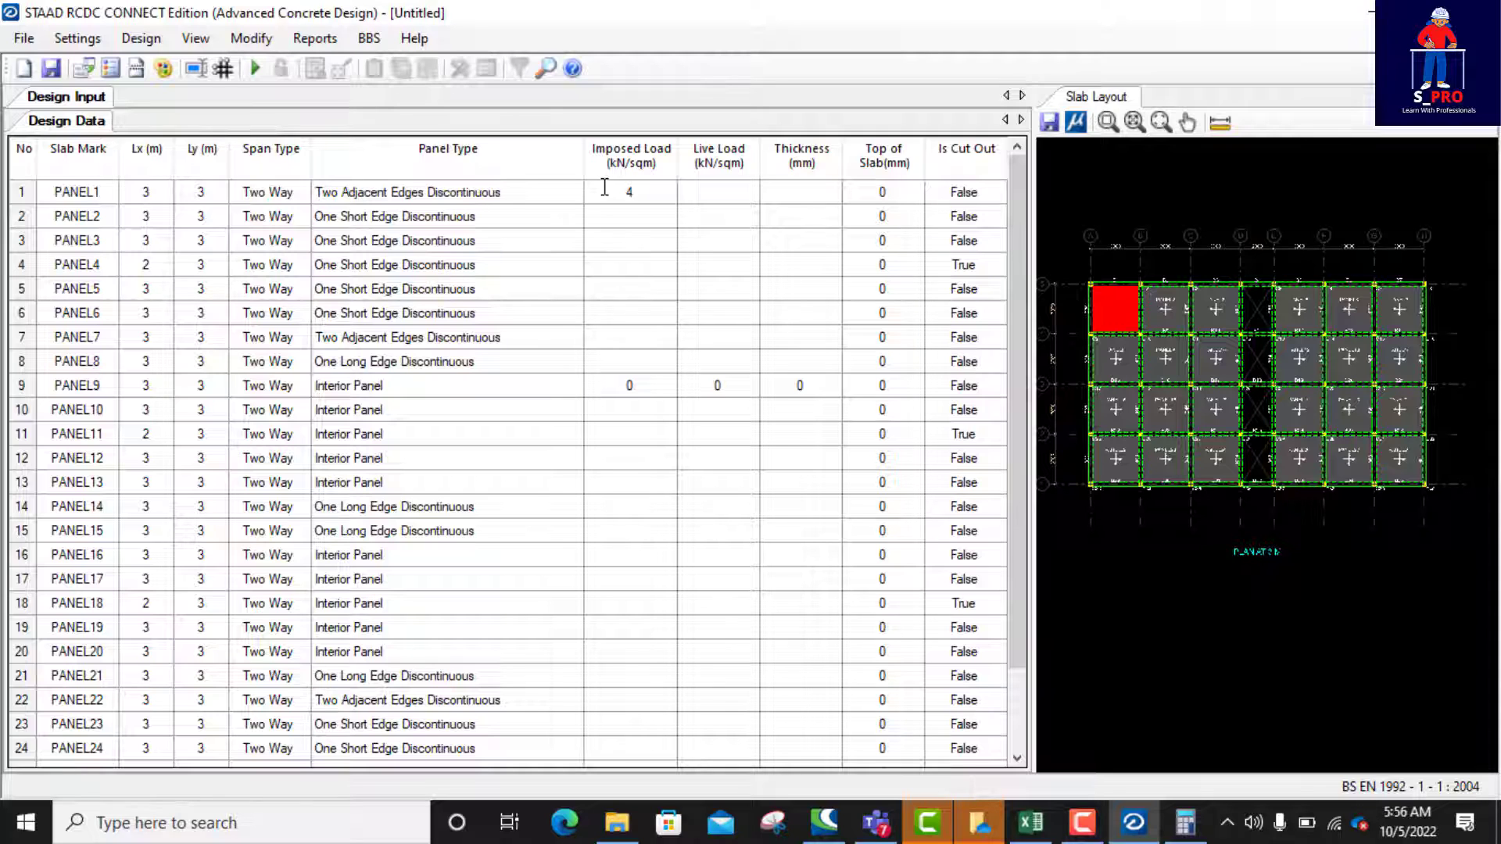
{"action": "type", "text": "4.75"}
{"action": "left_click", "coordinate": [718, 192]}
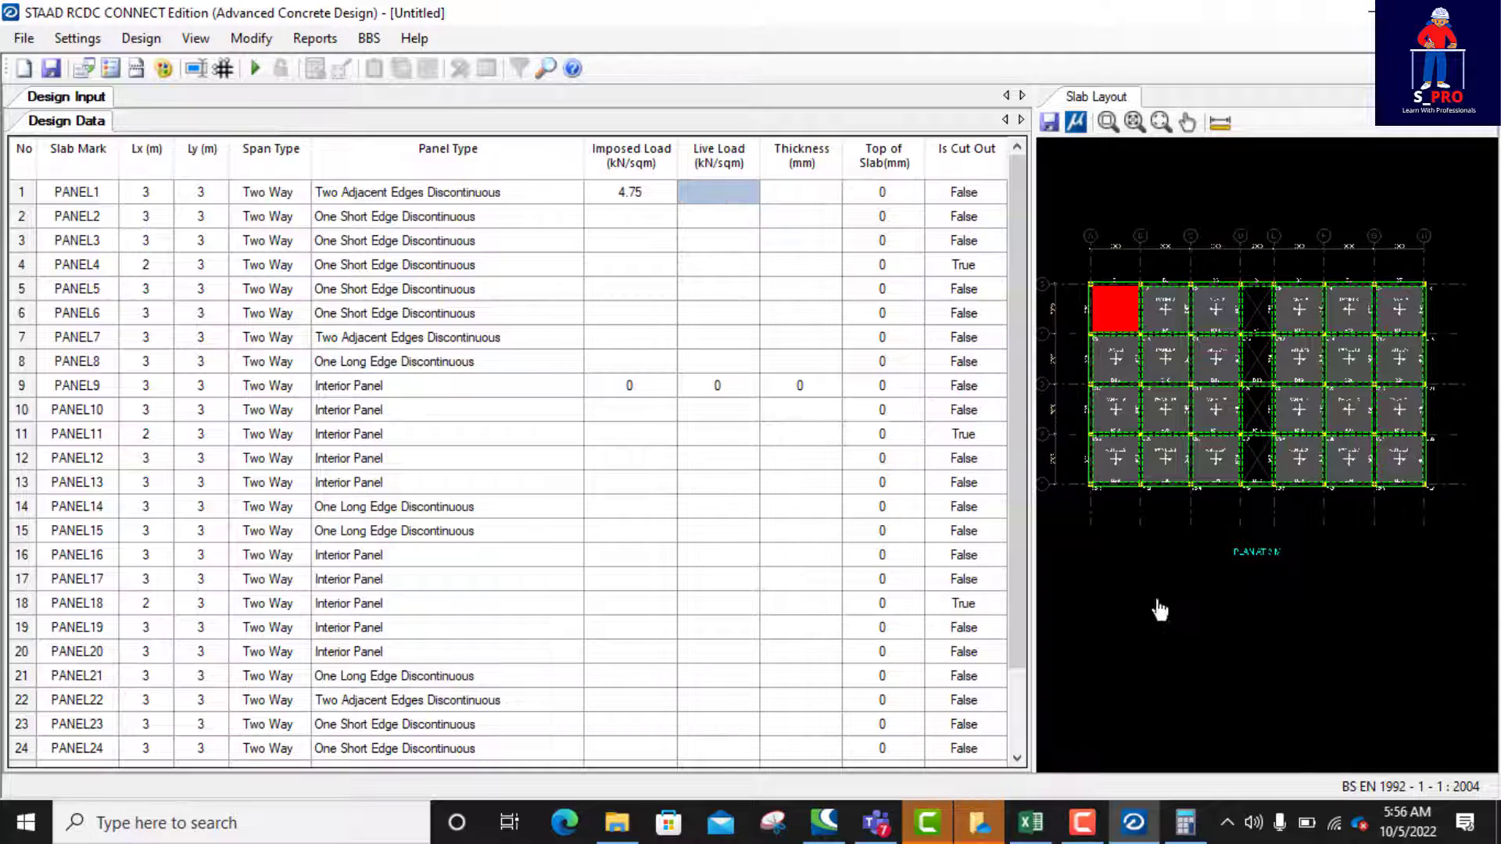
Step: Switch to the Excel load template and look up the typical floor's imposed load on the DL & LL CALCULATION sheet
{"action": "left_click", "coordinate": [1033, 827]}
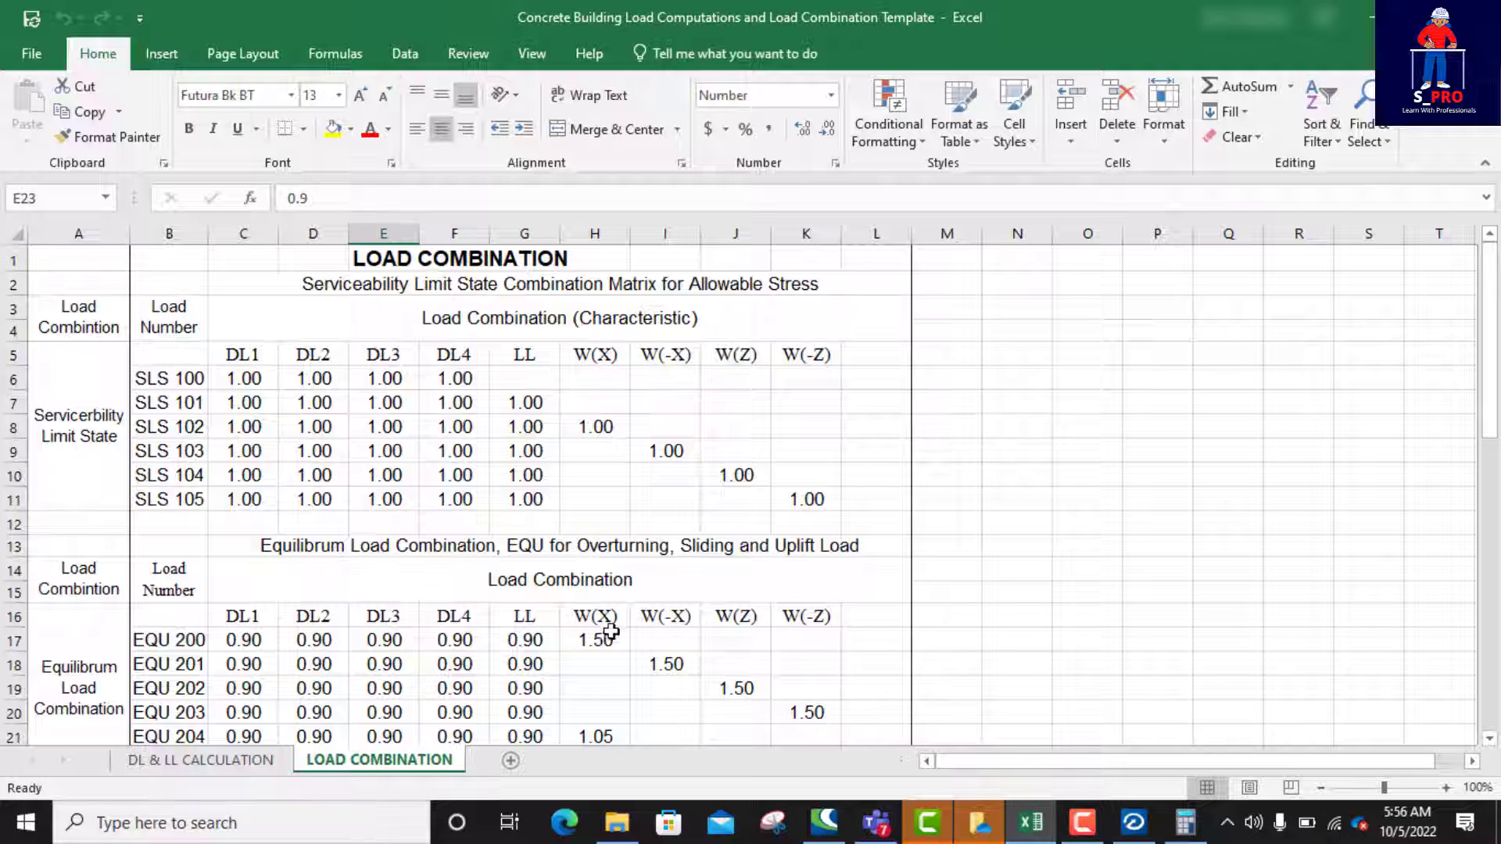
{"action": "left_click", "coordinate": [211, 766]}
{"action": "scroll", "coordinate": [354, 576], "scroll_direction": "down", "scroll_amount": 13}
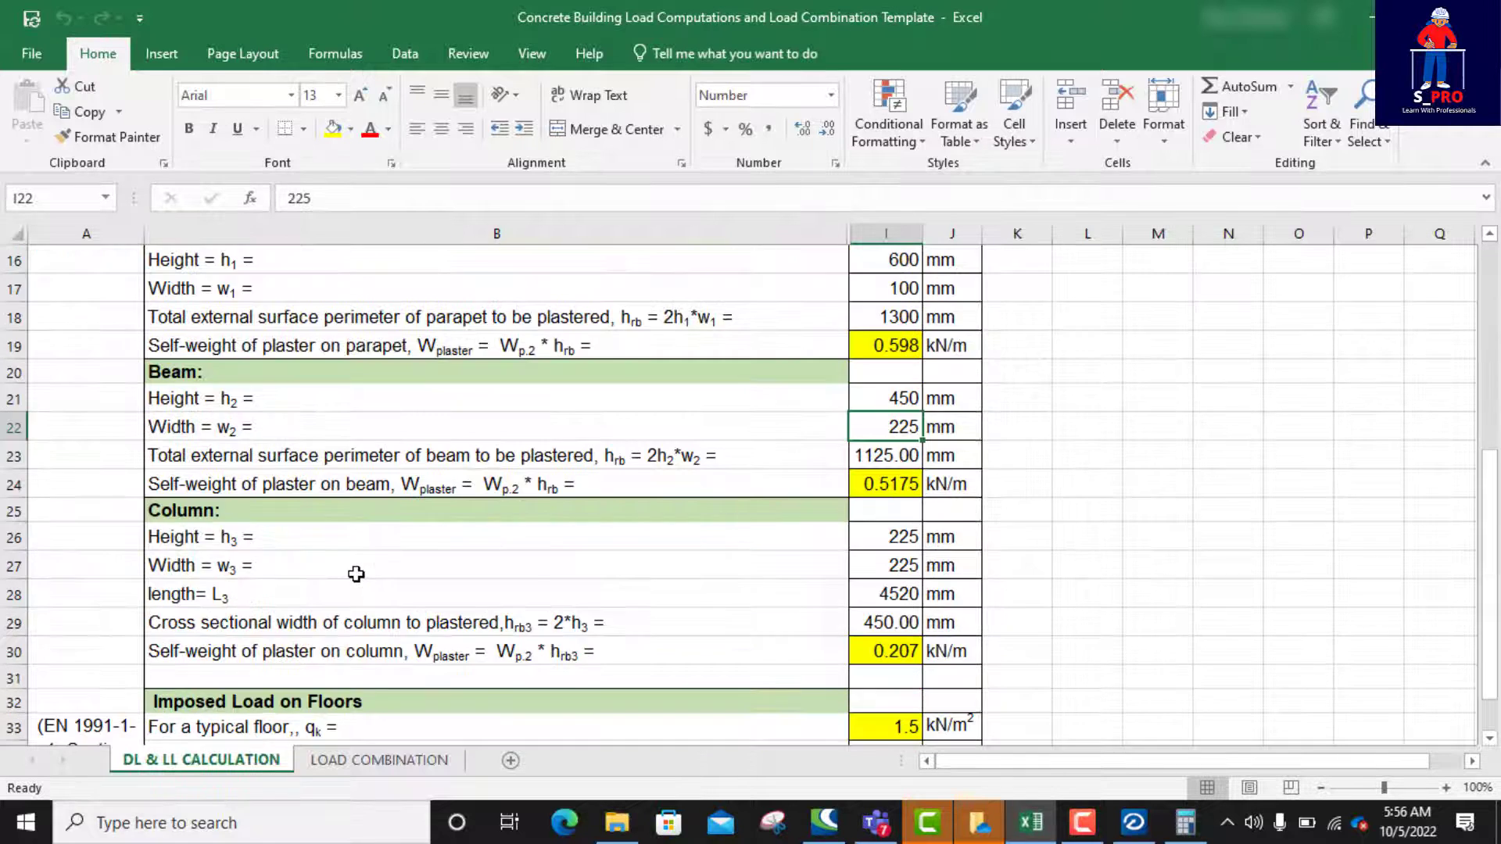
{"action": "scroll", "coordinate": [357, 573], "scroll_direction": "up", "scroll_amount": 3}
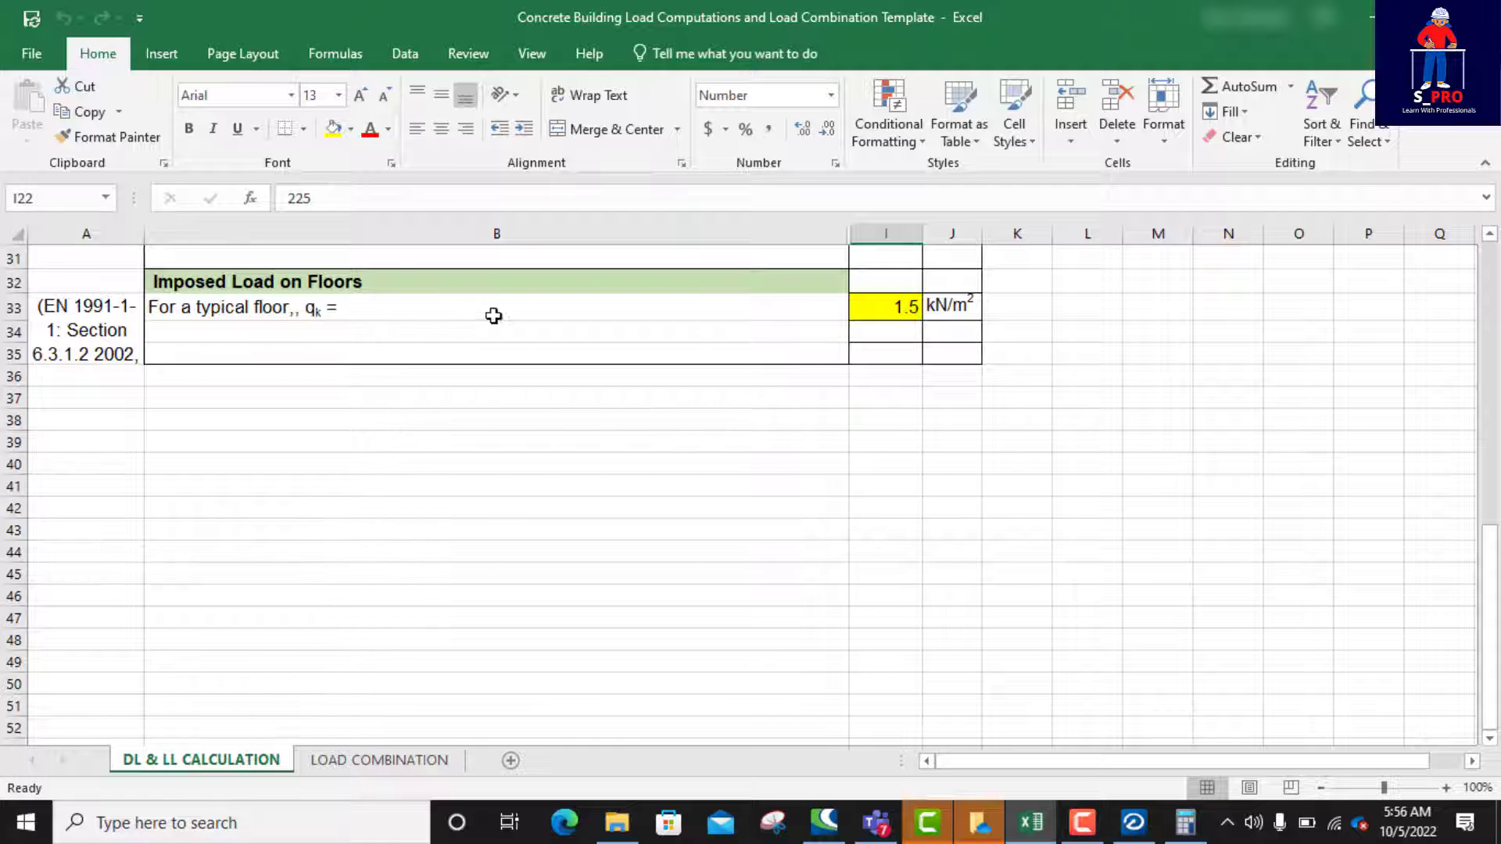
{"action": "left_click", "coordinate": [911, 314]}
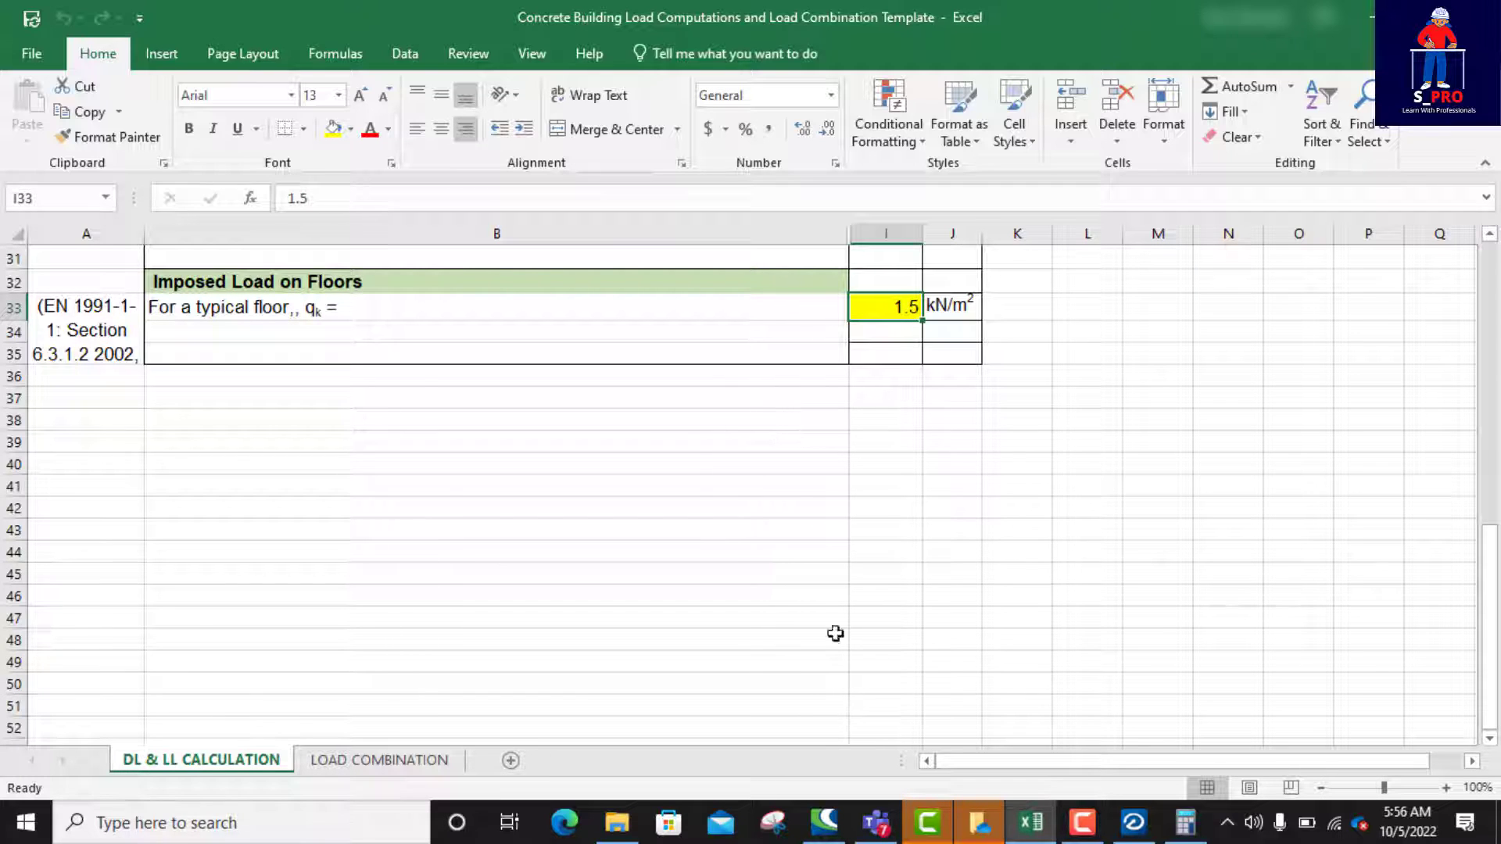
Step: Return to STAAD RCDC and set PANEL1's Live Load to 1.5 kN/sqm and Thickness to 150 mm
{"action": "left_click", "coordinate": [1034, 830]}
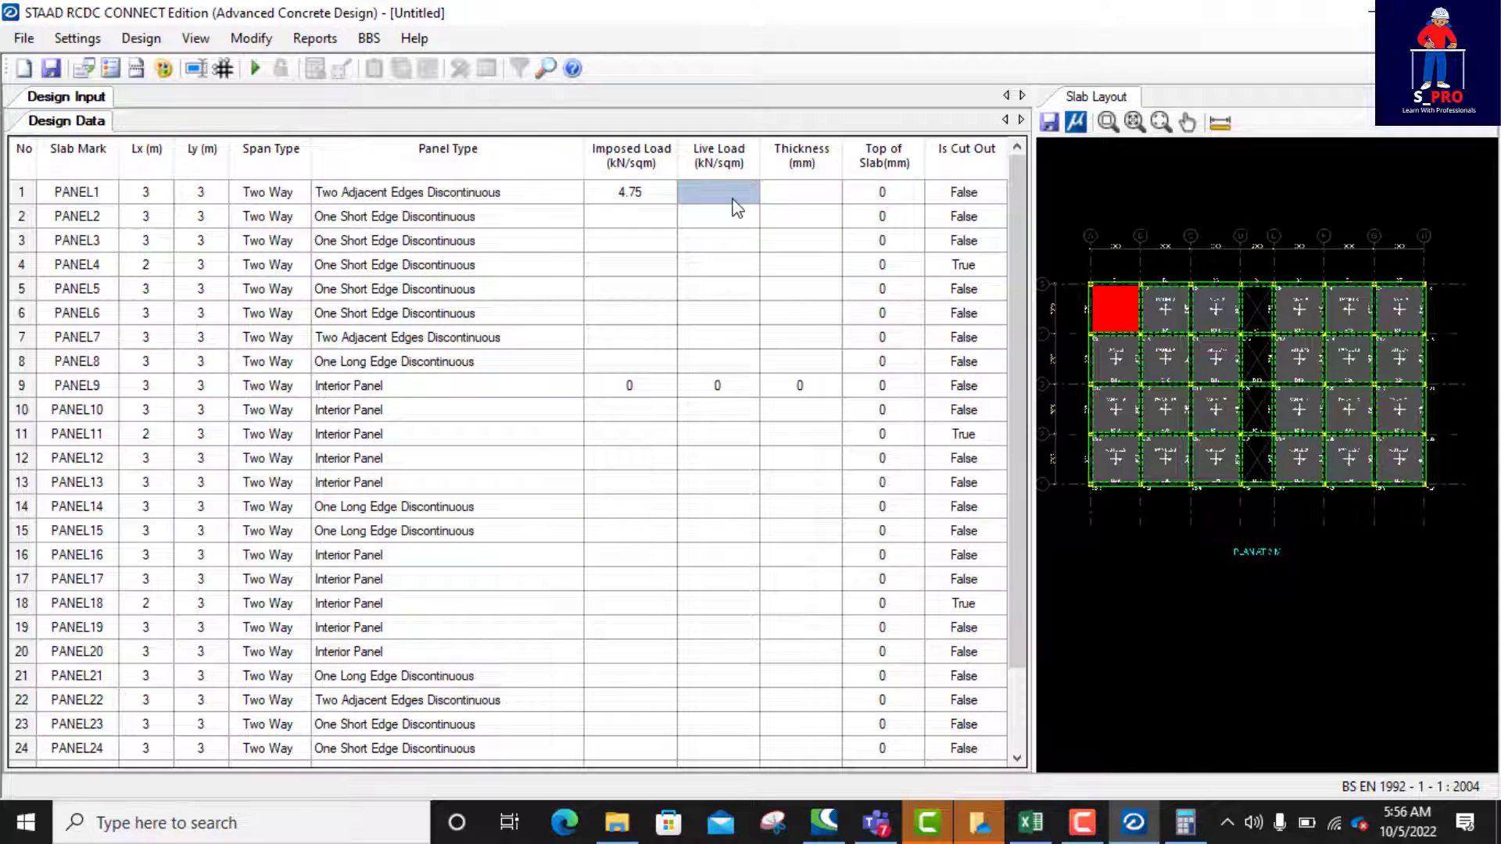
{"action": "type", "text": "1"}
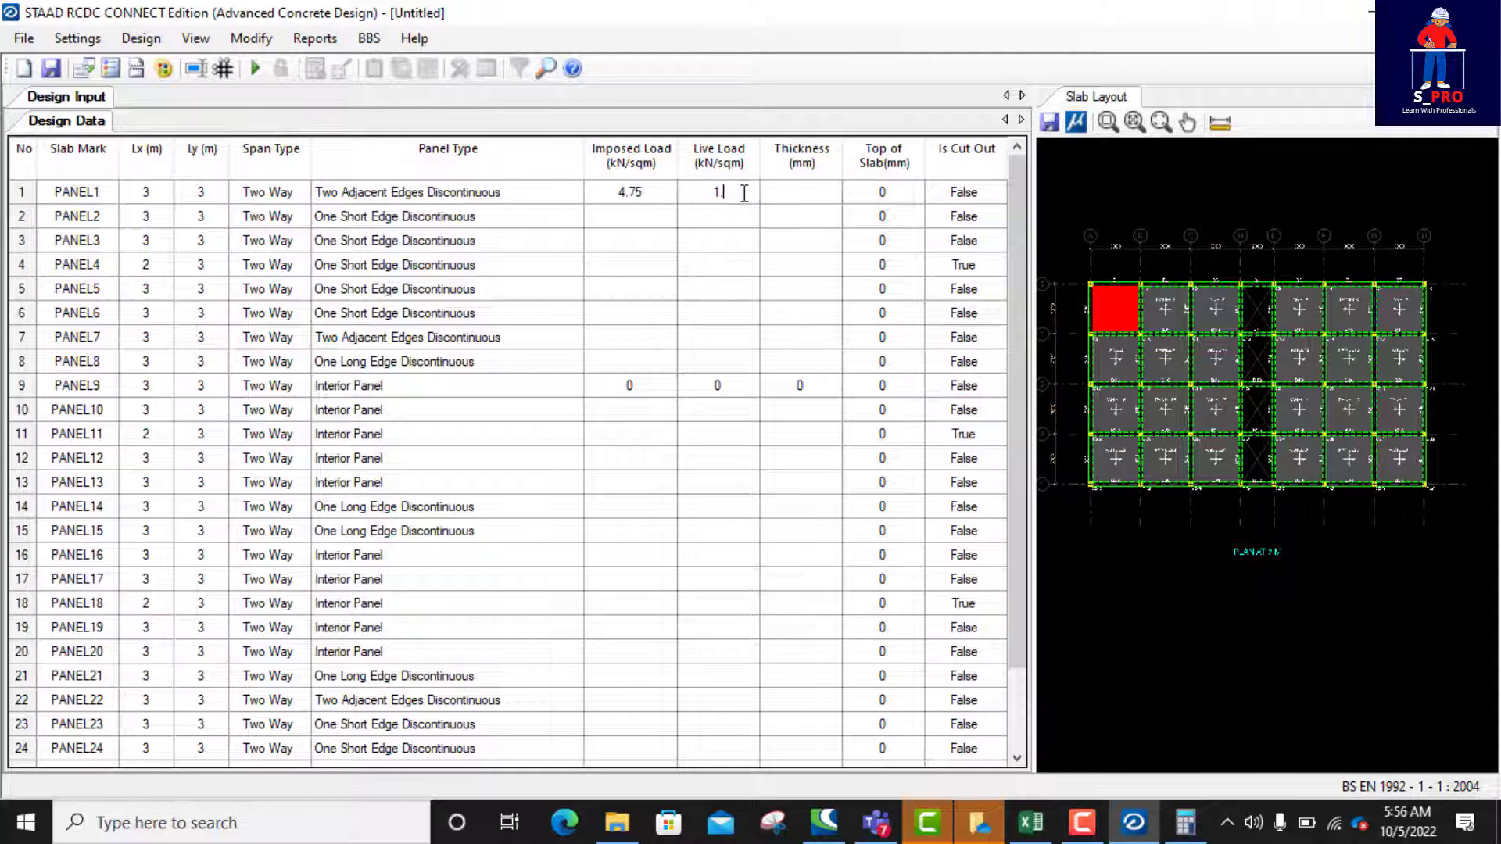
{"action": "type", "text": ".5"}
{"action": "left_click", "coordinate": [814, 198]}
{"action": "type", "text": "150"}
Step: Copy PANEL1's imposed load, live load and thickness values to PANEL2 and PANEL3
{"action": "left_click_drag", "start_coordinate": [621, 197], "coordinate": [788, 205]}
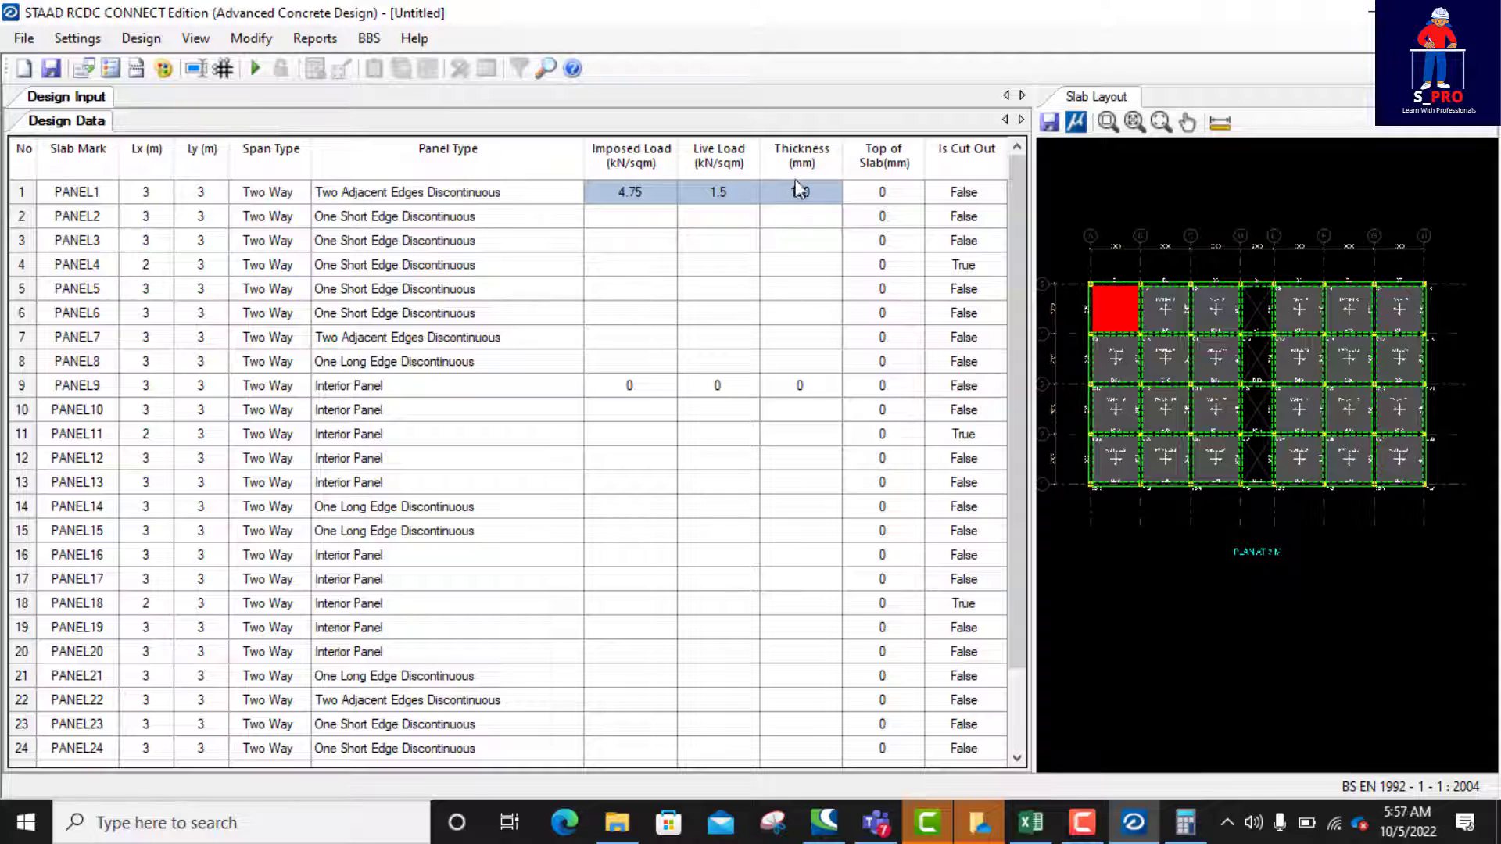
{"action": "left_click", "coordinate": [623, 215]}
{"action": "left_click_drag", "start_coordinate": [648, 247], "coordinate": [786, 245]}
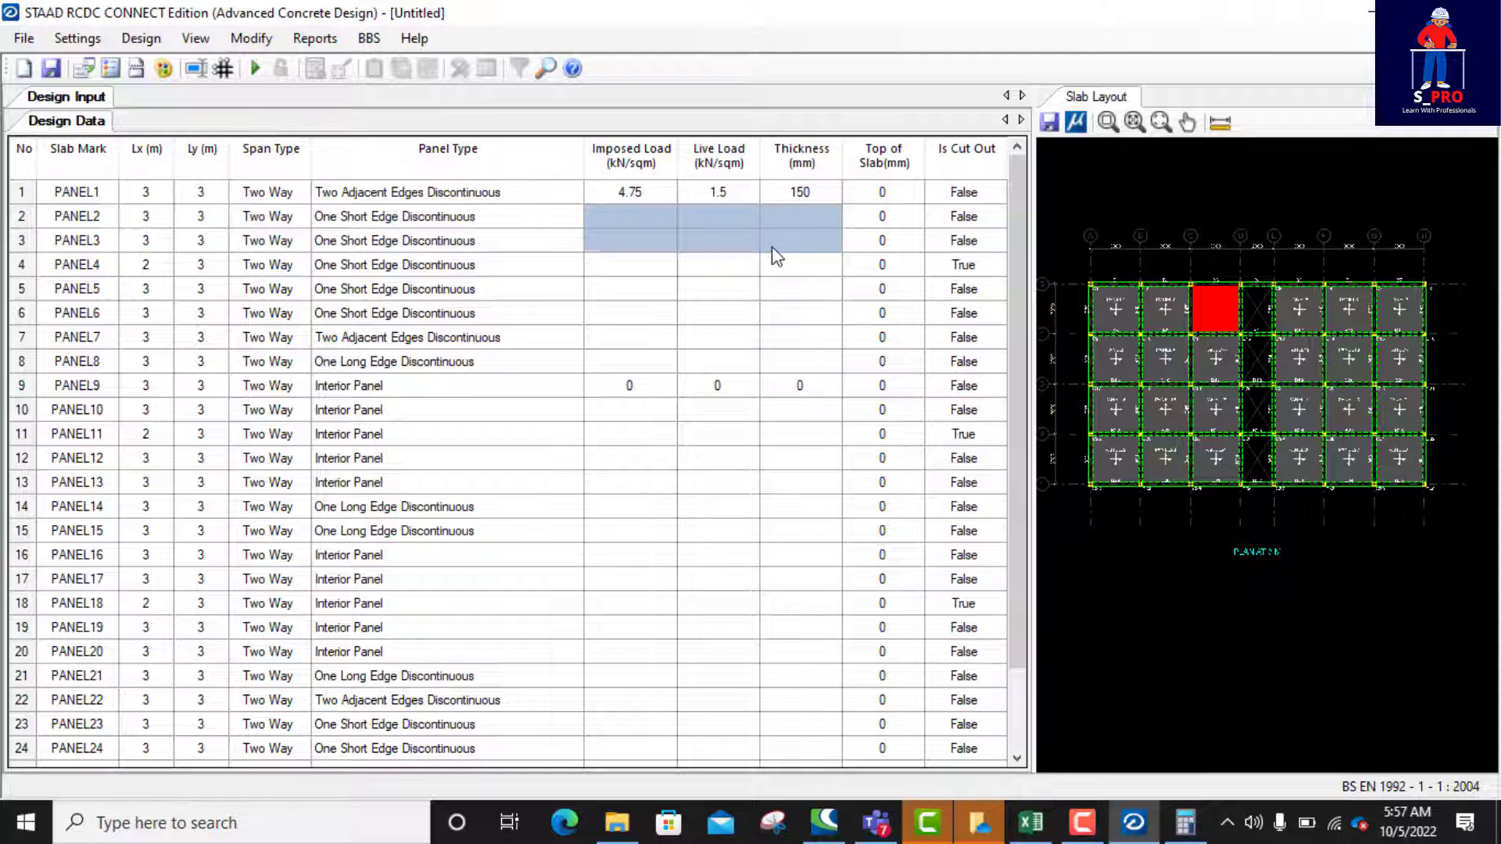
{"action": "type", "text": "4.75\t1.5\t150 4.75\t1.5\t150"}
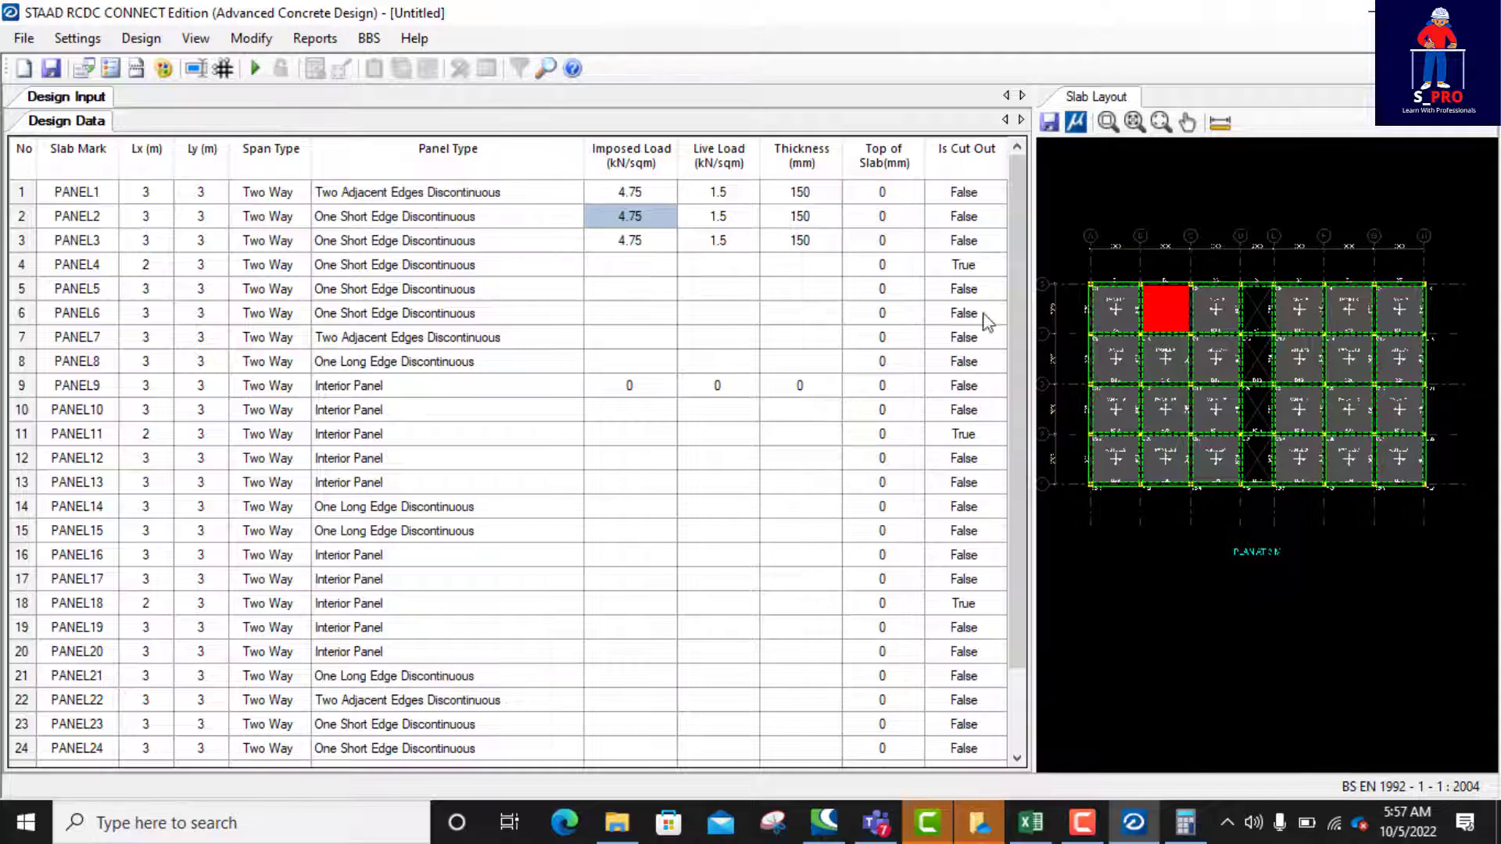
Step: Paste the copied imposed load, live load and thickness values into PANEL5 to PANEL10 and PANEL12 to PANEL17
{"action": "left_click_drag", "start_coordinate": [604, 286], "coordinate": [798, 420]}
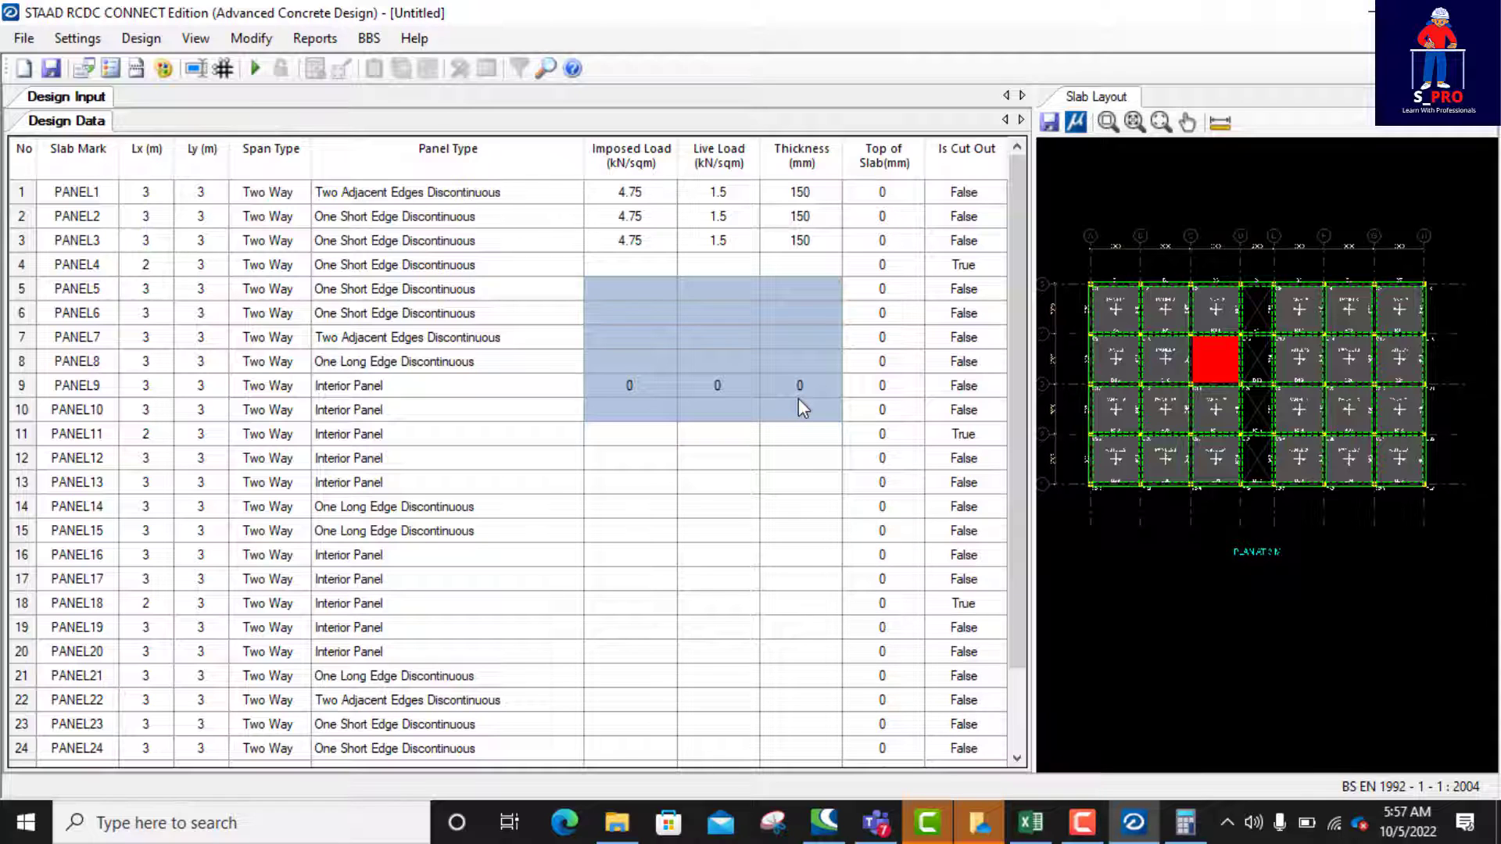
{"action": "type", "text": "4.75\t1.5\t150 4.75\t1.5\t150 4.75\t1.5\t150 4.75\t1.5\t150 4.75\t1.5\t150 4.75\t1.5\t150"}
{"action": "scroll", "coordinate": [786, 389], "scroll_direction": "down", "scroll_amount": 1}
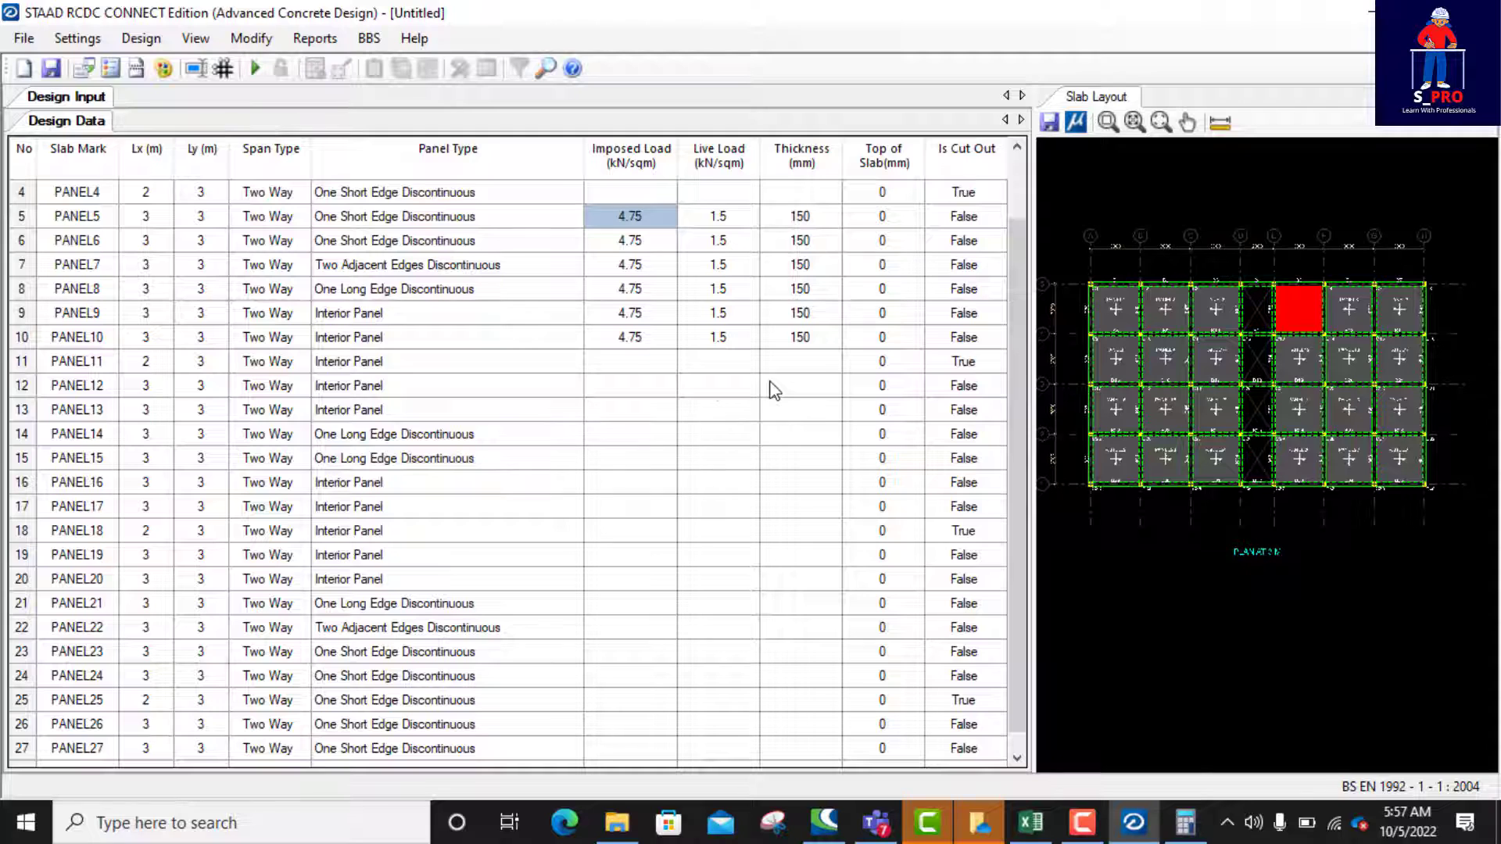
{"action": "left_click_drag", "start_coordinate": [614, 391], "coordinate": [786, 515]}
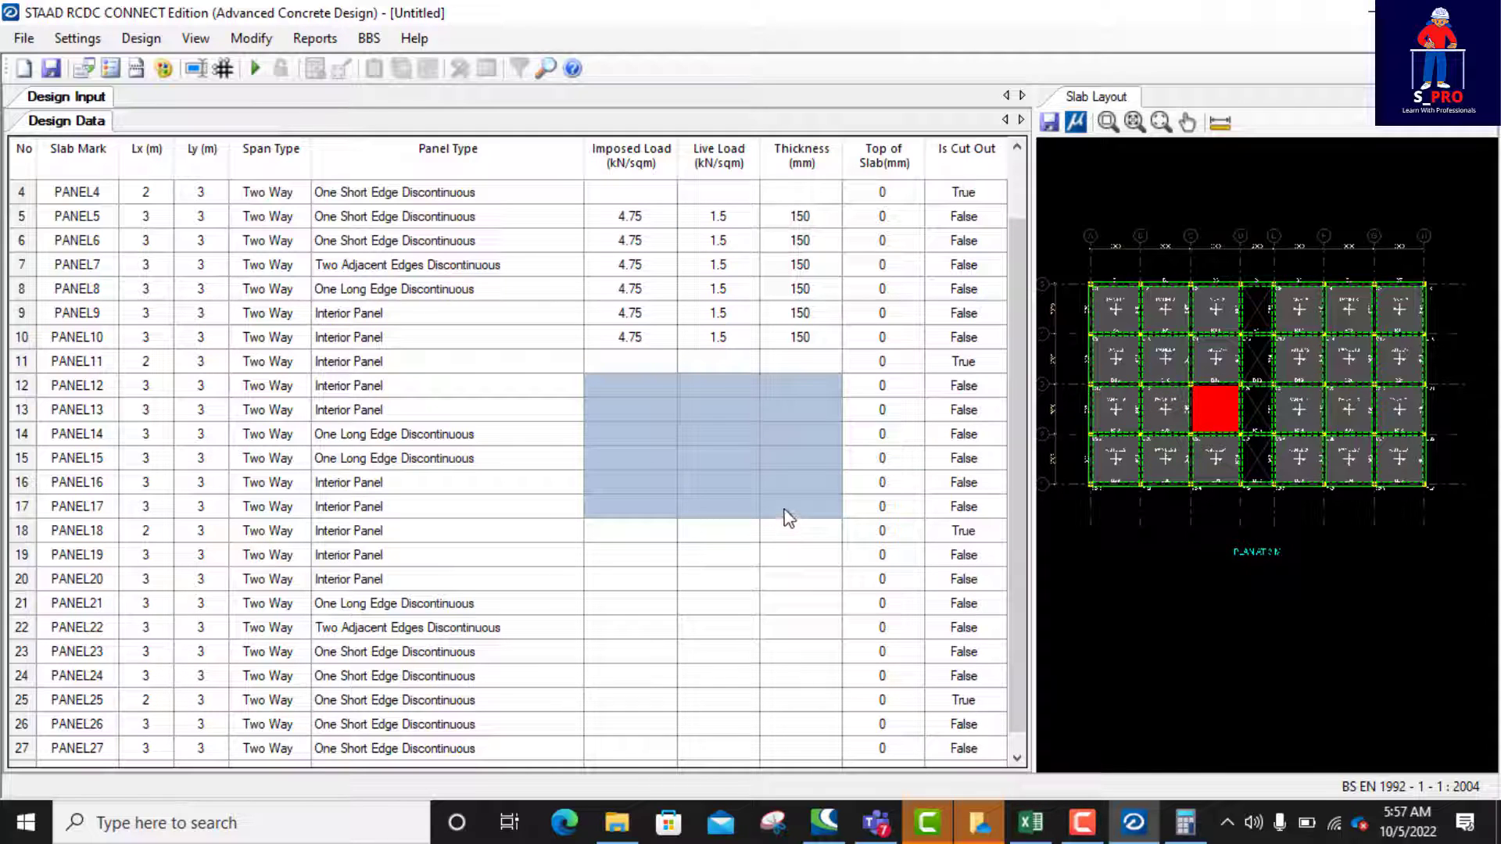
{"action": "type", "text": "4.75\t1.5\t150 4.75\t1.5\t150 4.75\t1.5\t150 4.75\t1.5\t150 4.75\t1.5\t150 4.75\t1.5\t150"}
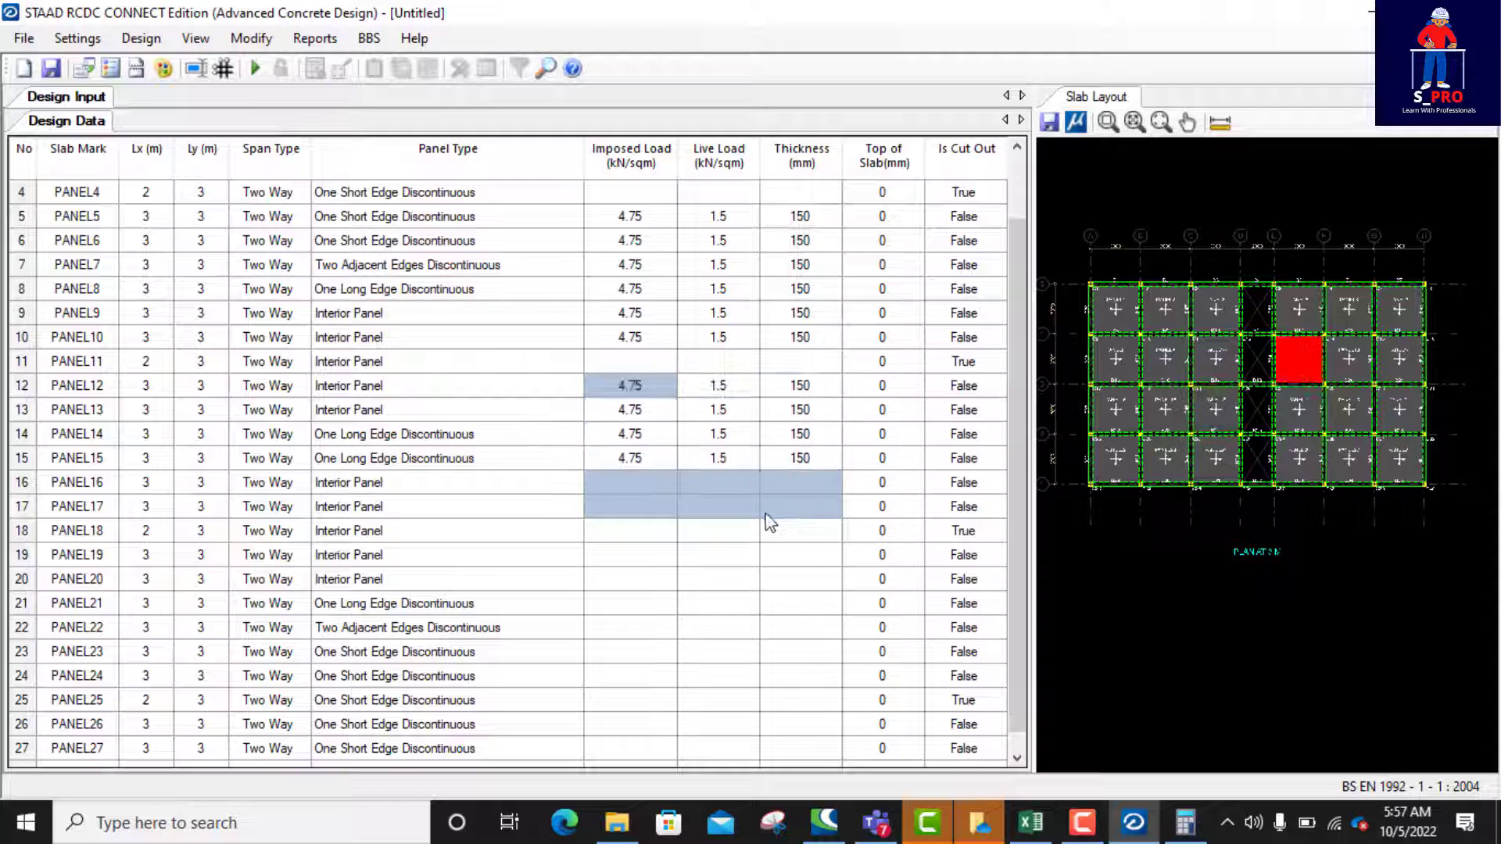
{"action": "scroll", "coordinate": [763, 530], "scroll_direction": "down", "scroll_amount": 1}
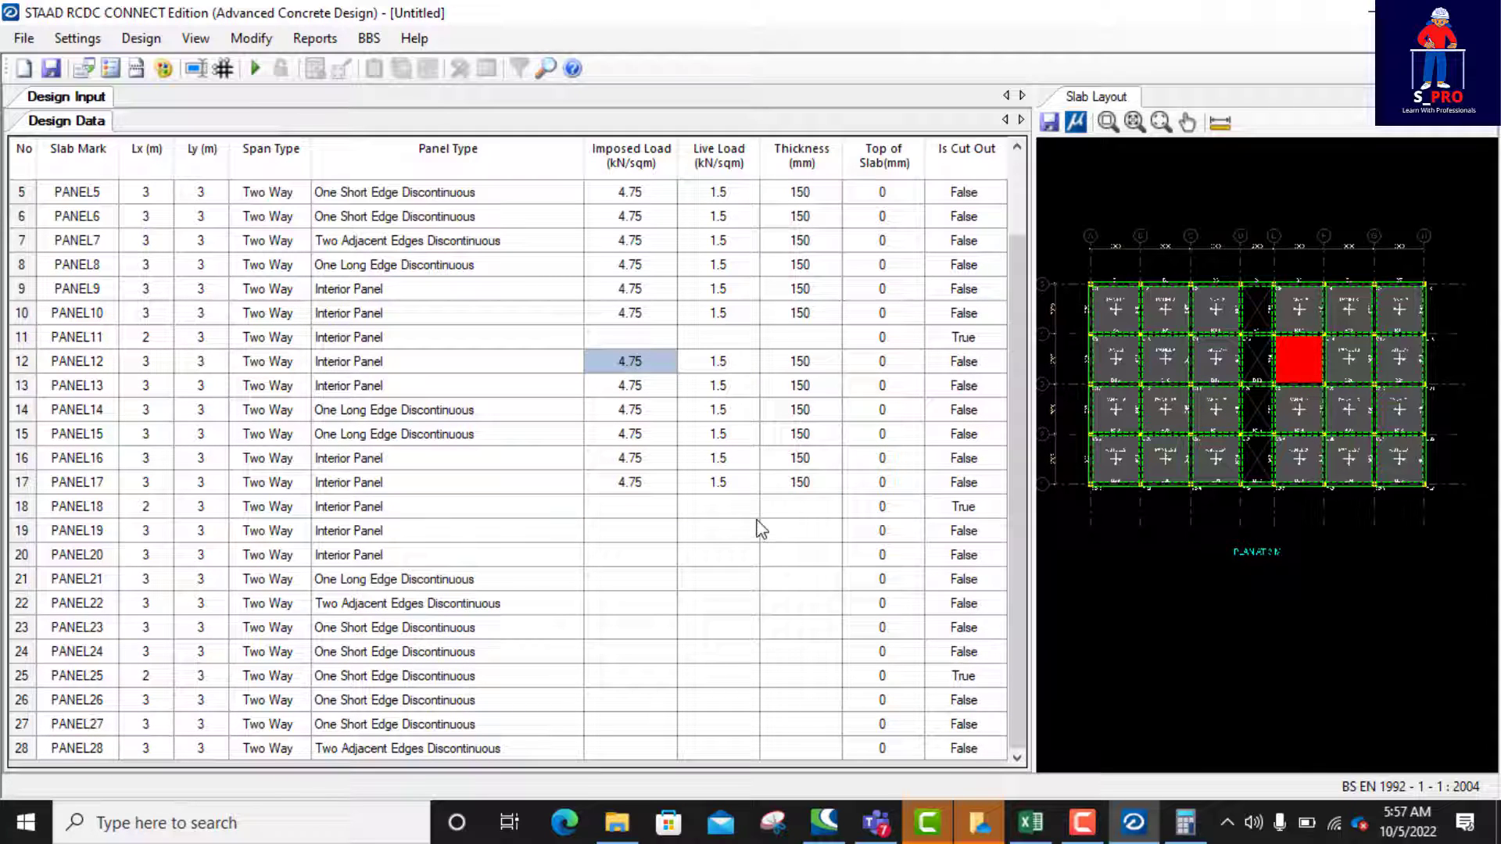
Step: Paste the same load and thickness values into PANEL19 to PANEL24 and PANEL26 to PANEL28
{"action": "left_click_drag", "start_coordinate": [621, 526], "coordinate": [765, 672]}
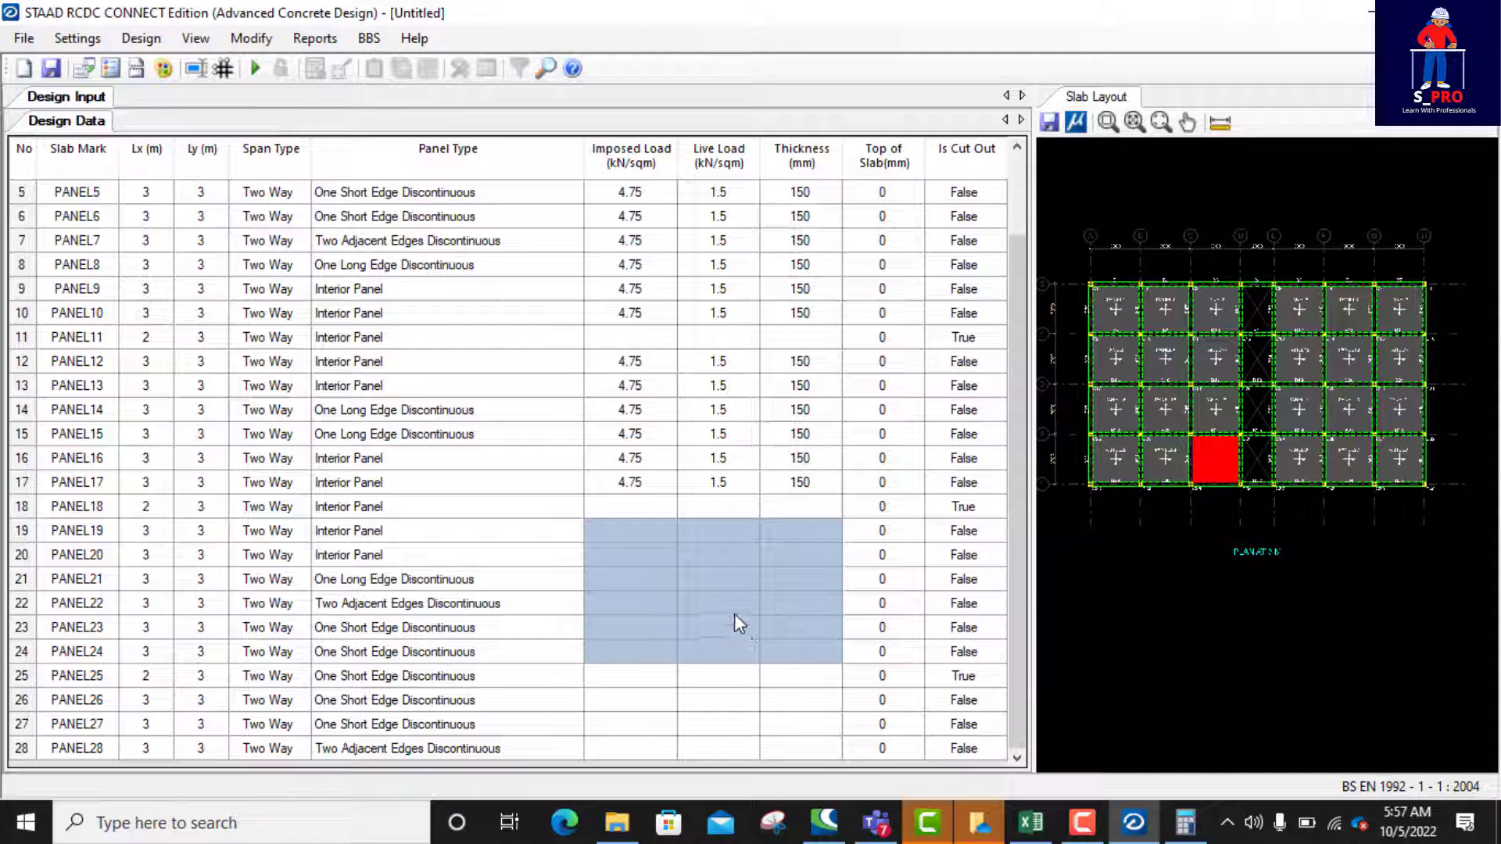
{"action": "type", "text": "4.75\t1.5\t150 4.75\t1.5\t150 4.75\t1.5\t150 4.75\t1.5\t150 4.75\t1.5\t150 4.75\t1.5\t150"}
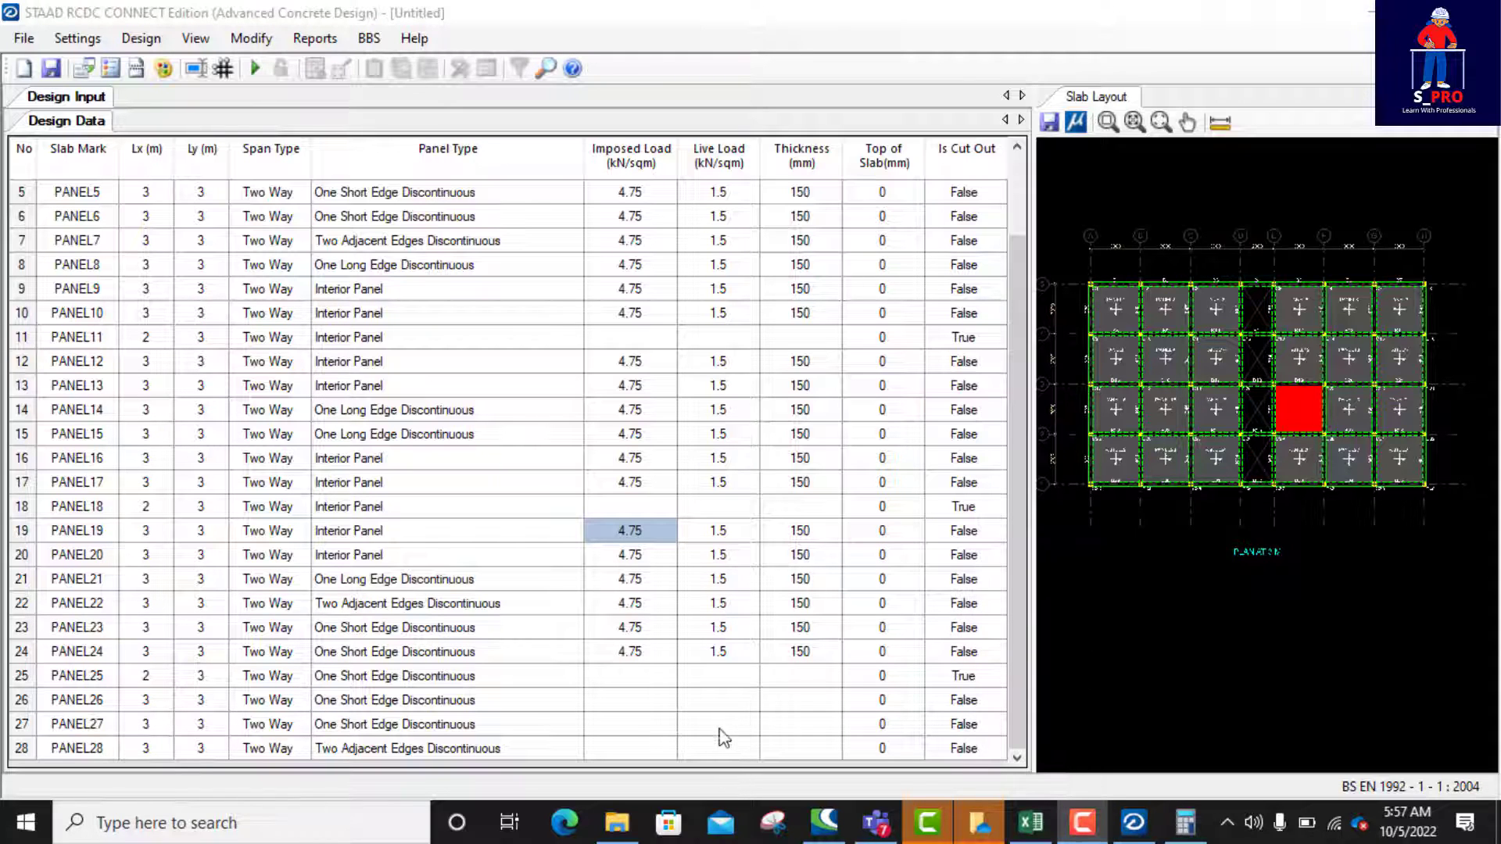
{"action": "left_click_drag", "start_coordinate": [625, 706], "coordinate": [776, 766]}
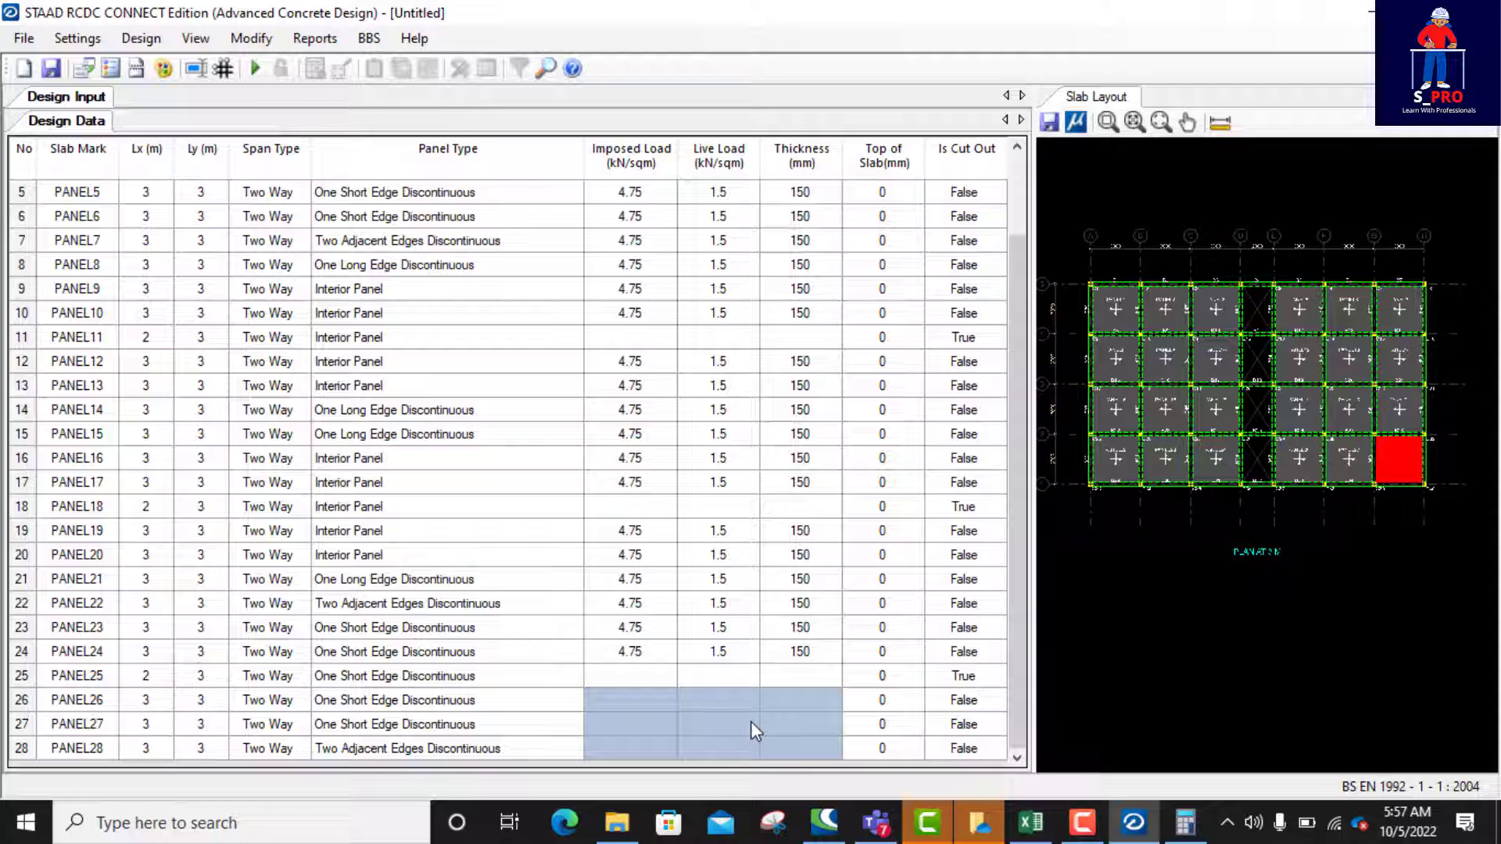
{"action": "type", "text": "4.75\t1.5\t150 4.75\t1.5\t150 4.75\t1.5\t150"}
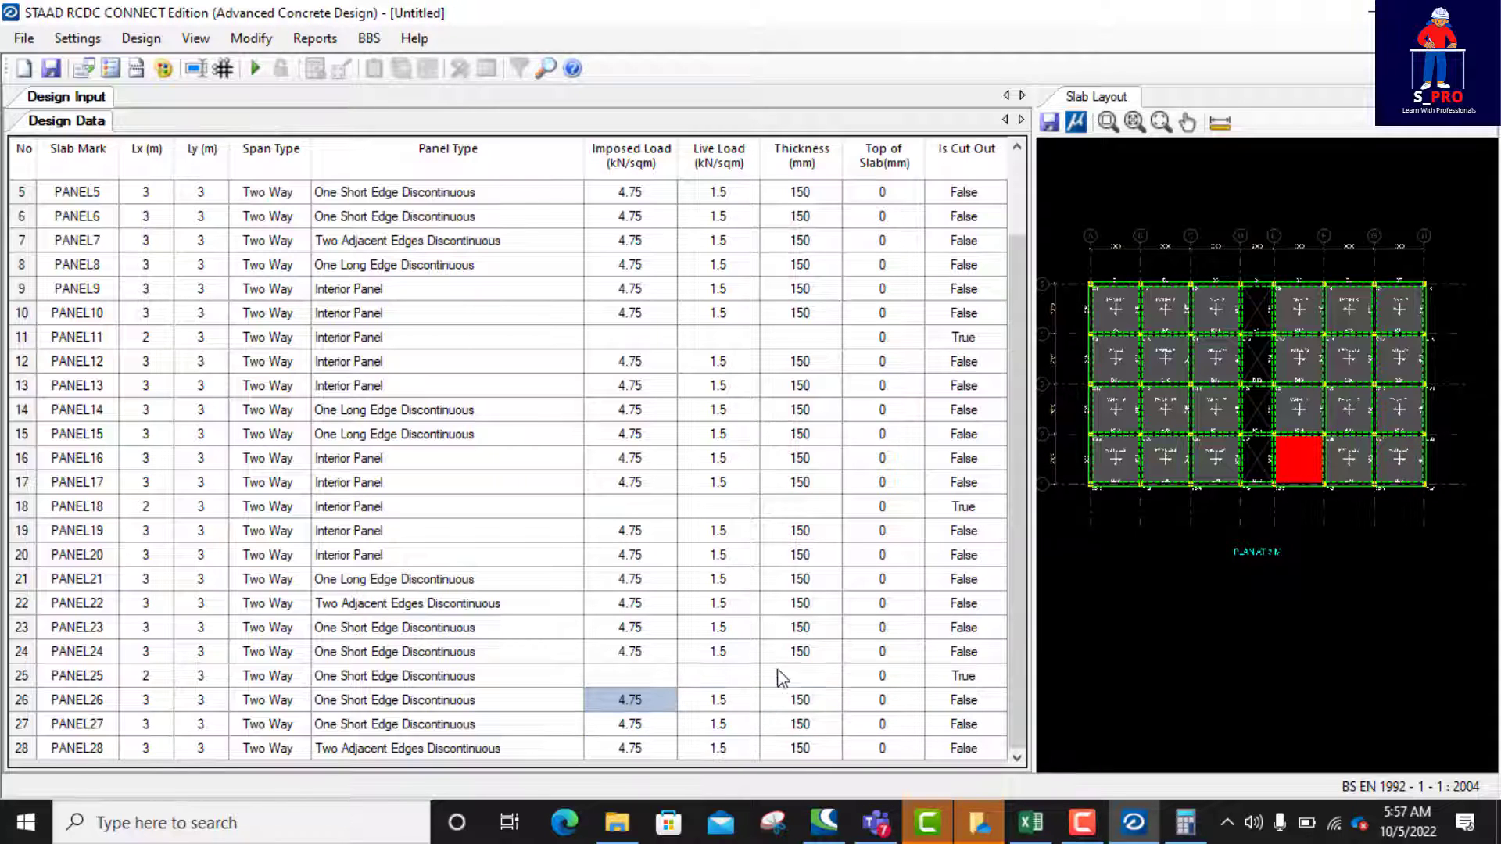
{"action": "scroll", "coordinate": [874, 493], "scroll_direction": "up", "scroll_amount": 3}
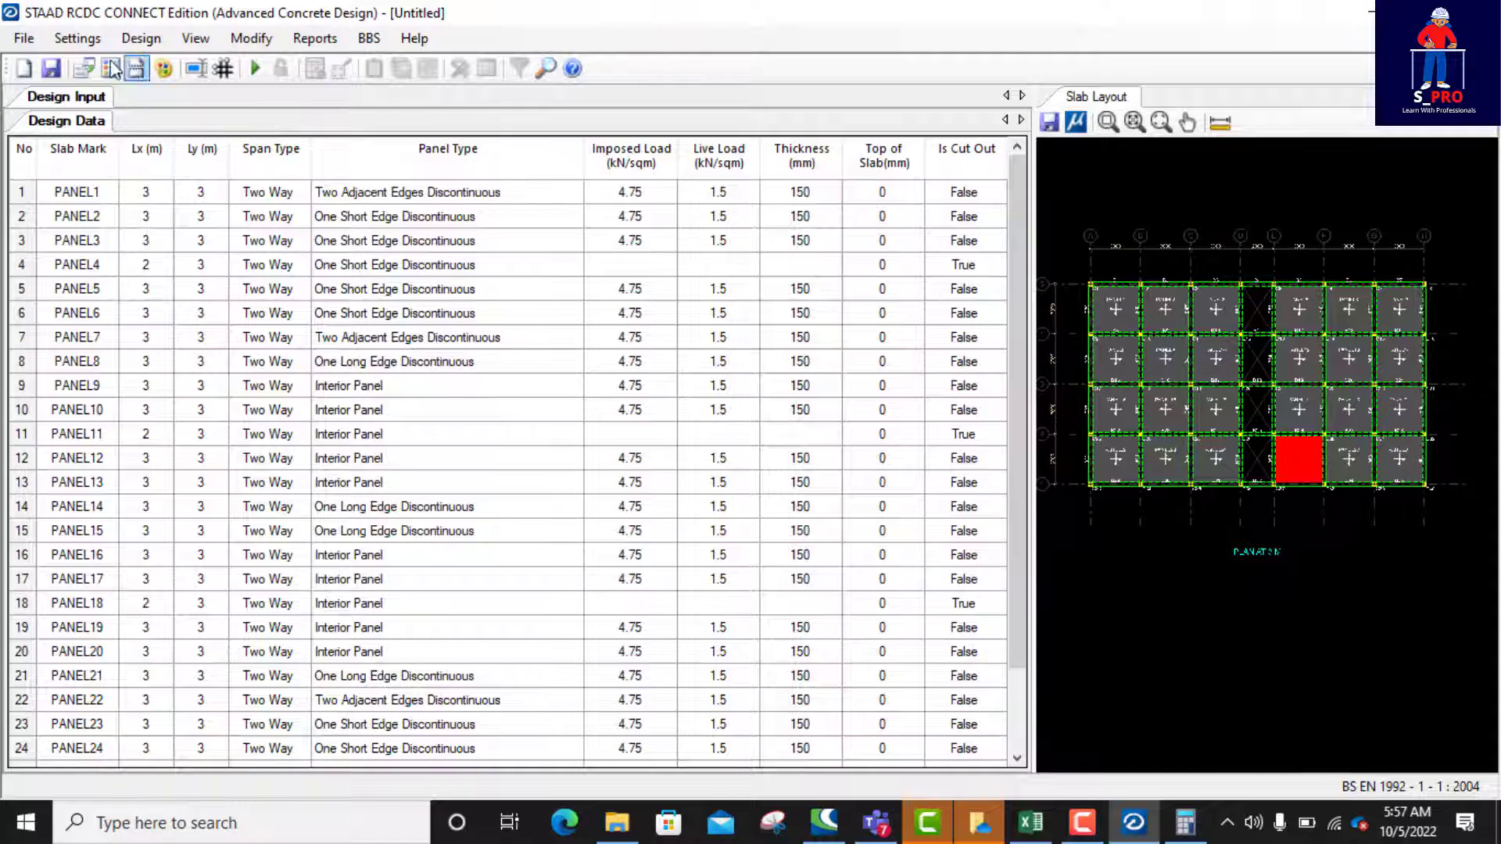
Step: In the design parameters, set the concrete grade to C25/30, steel grade to Fy410 and main reinforcement cover to 50 mm
{"action": "left_click", "coordinate": [76, 38]}
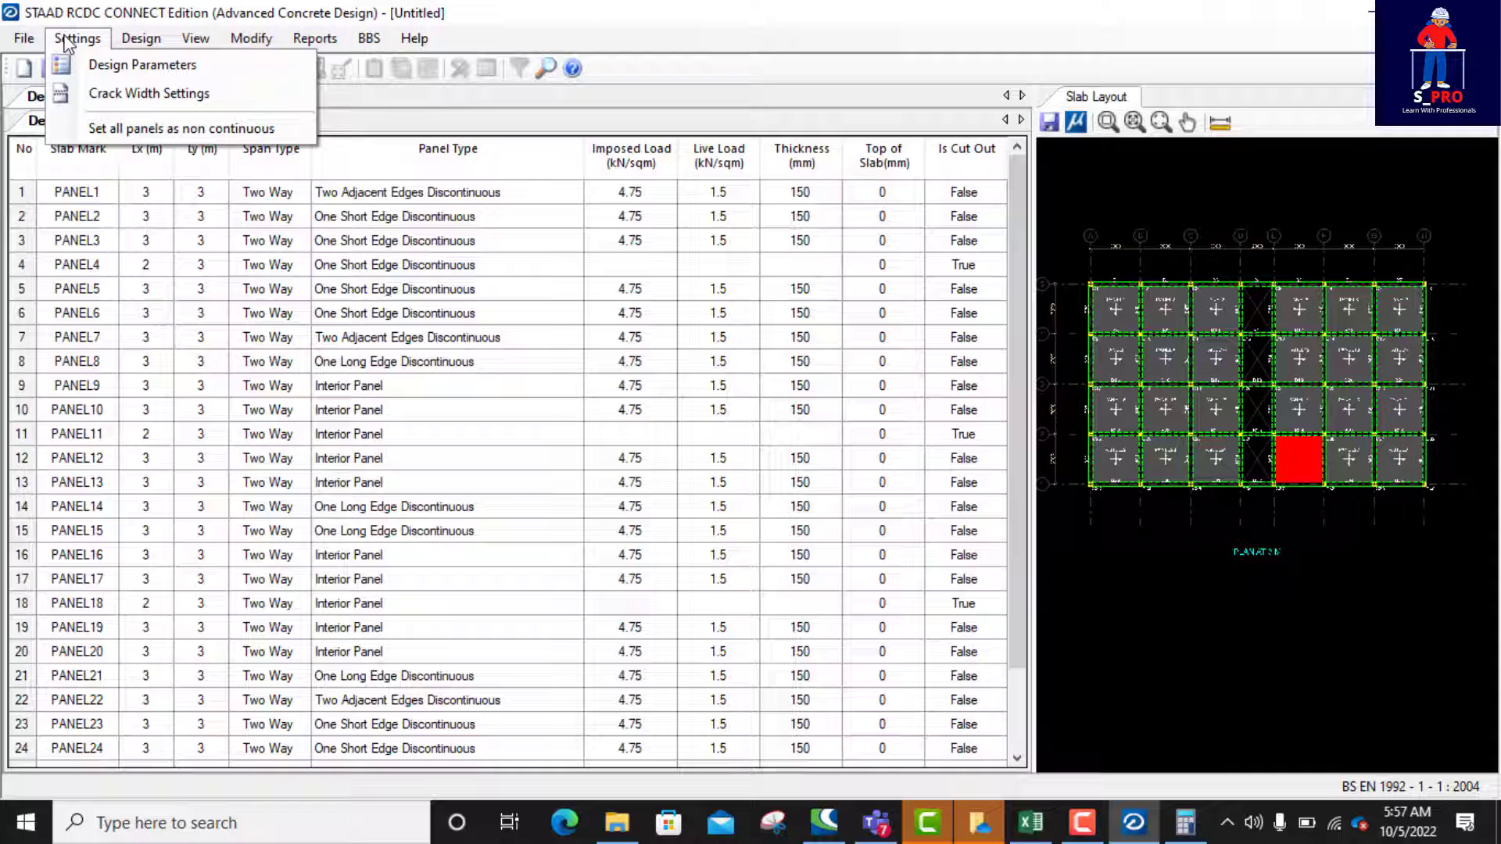
{"action": "left_click", "coordinate": [110, 62]}
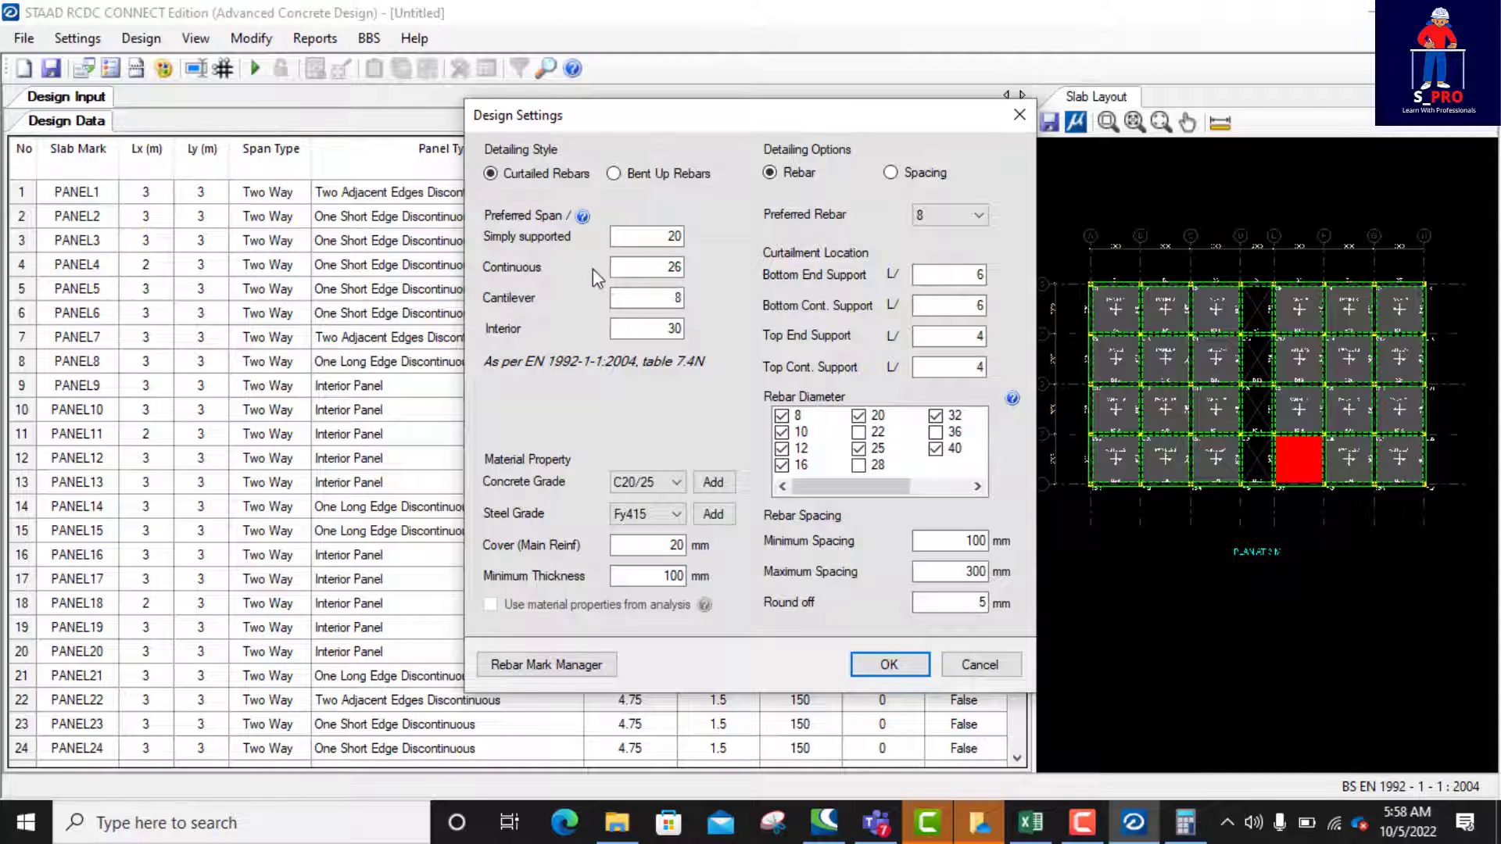
{"action": "double_click", "coordinate": [675, 268]}
{"action": "left_click", "coordinate": [674, 482]}
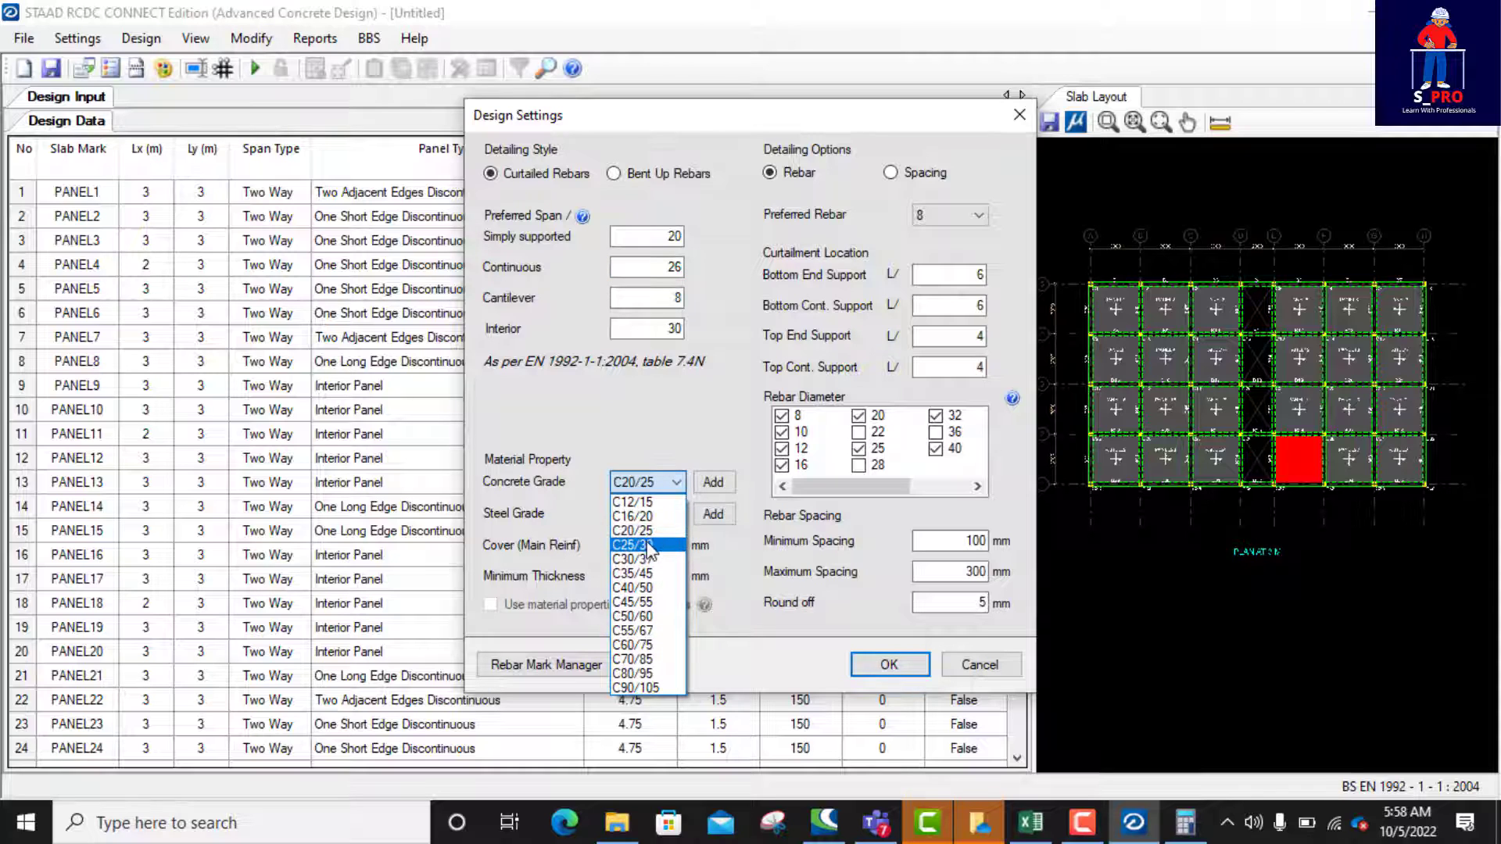
{"action": "left_click", "coordinate": [649, 545]}
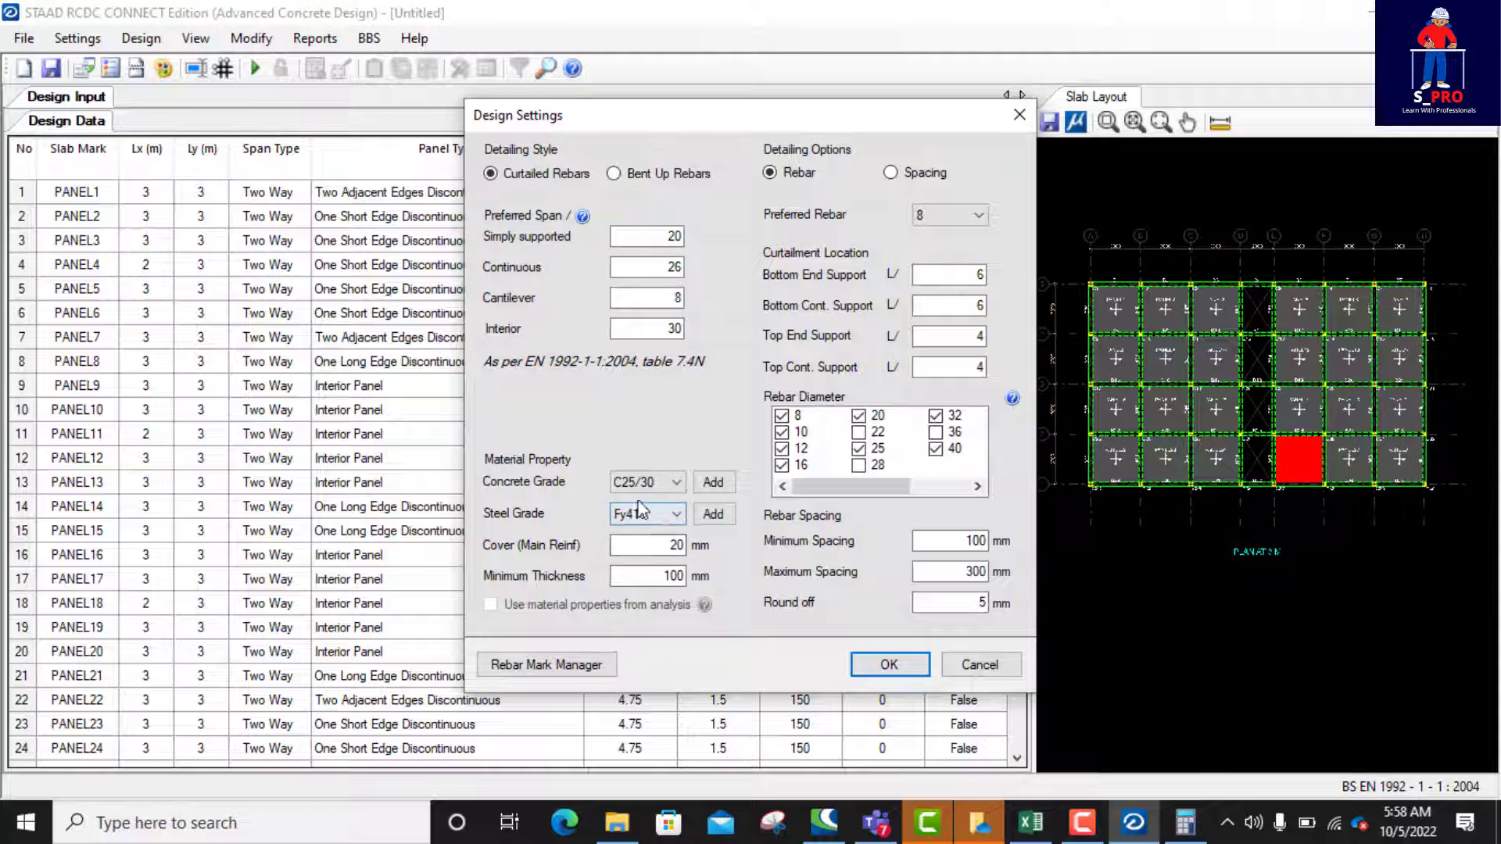
{"action": "left_click", "coordinate": [663, 524]}
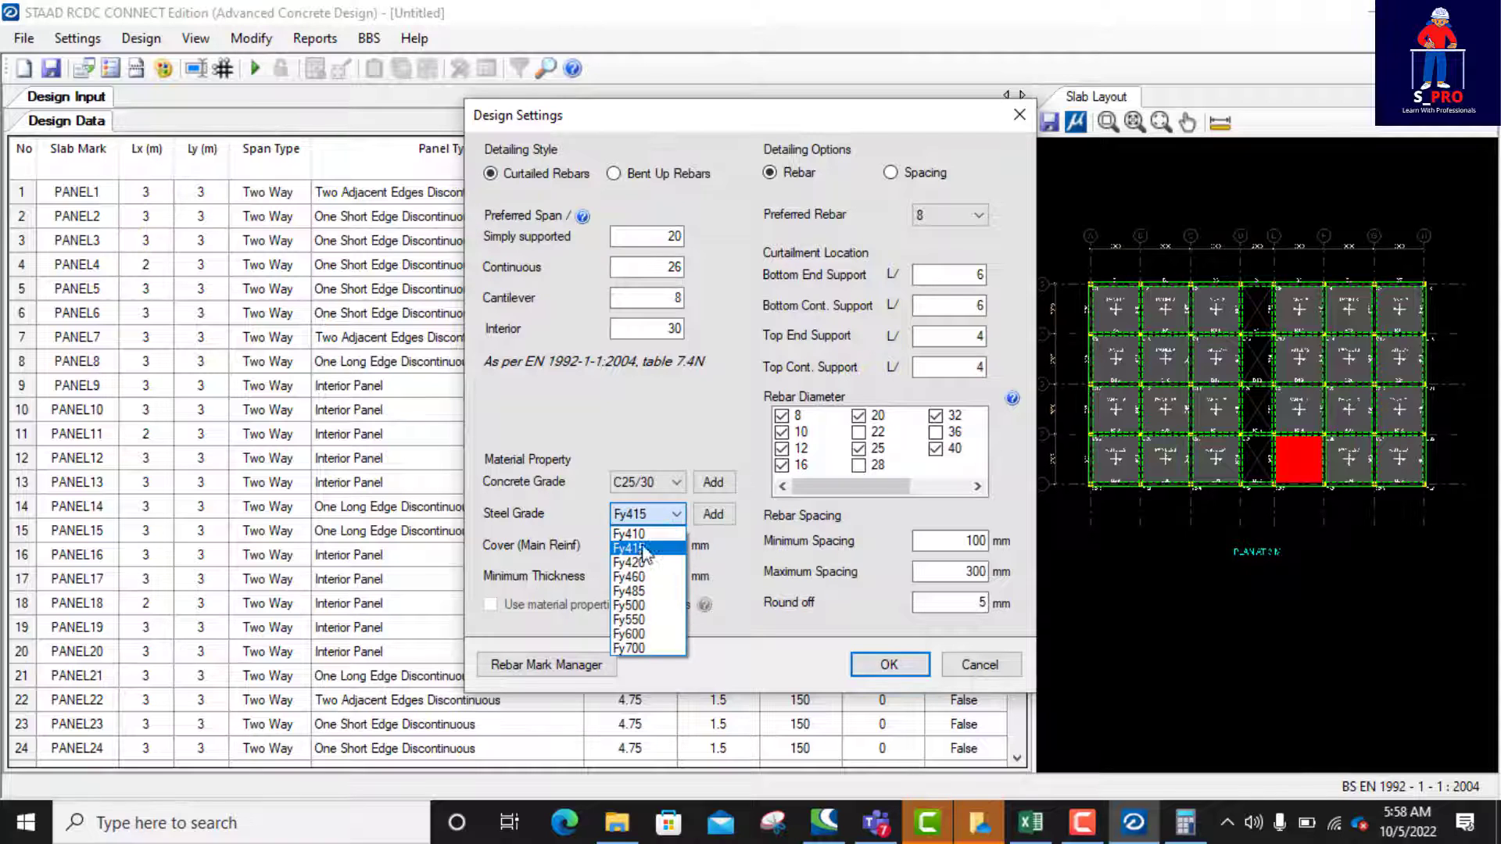
{"action": "left_click", "coordinate": [642, 541]}
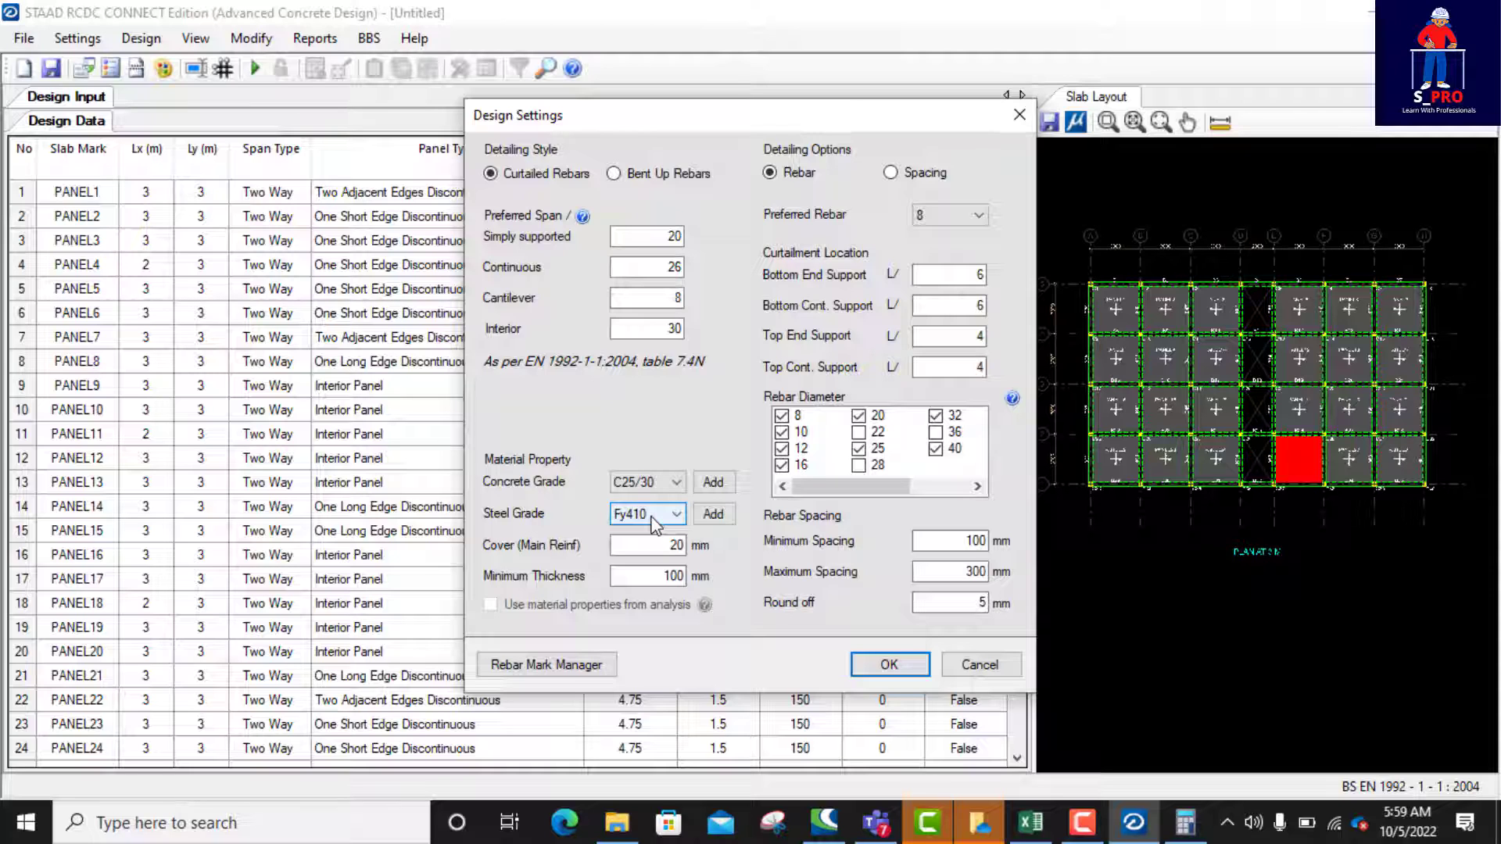
{"action": "left_click", "coordinate": [661, 545]}
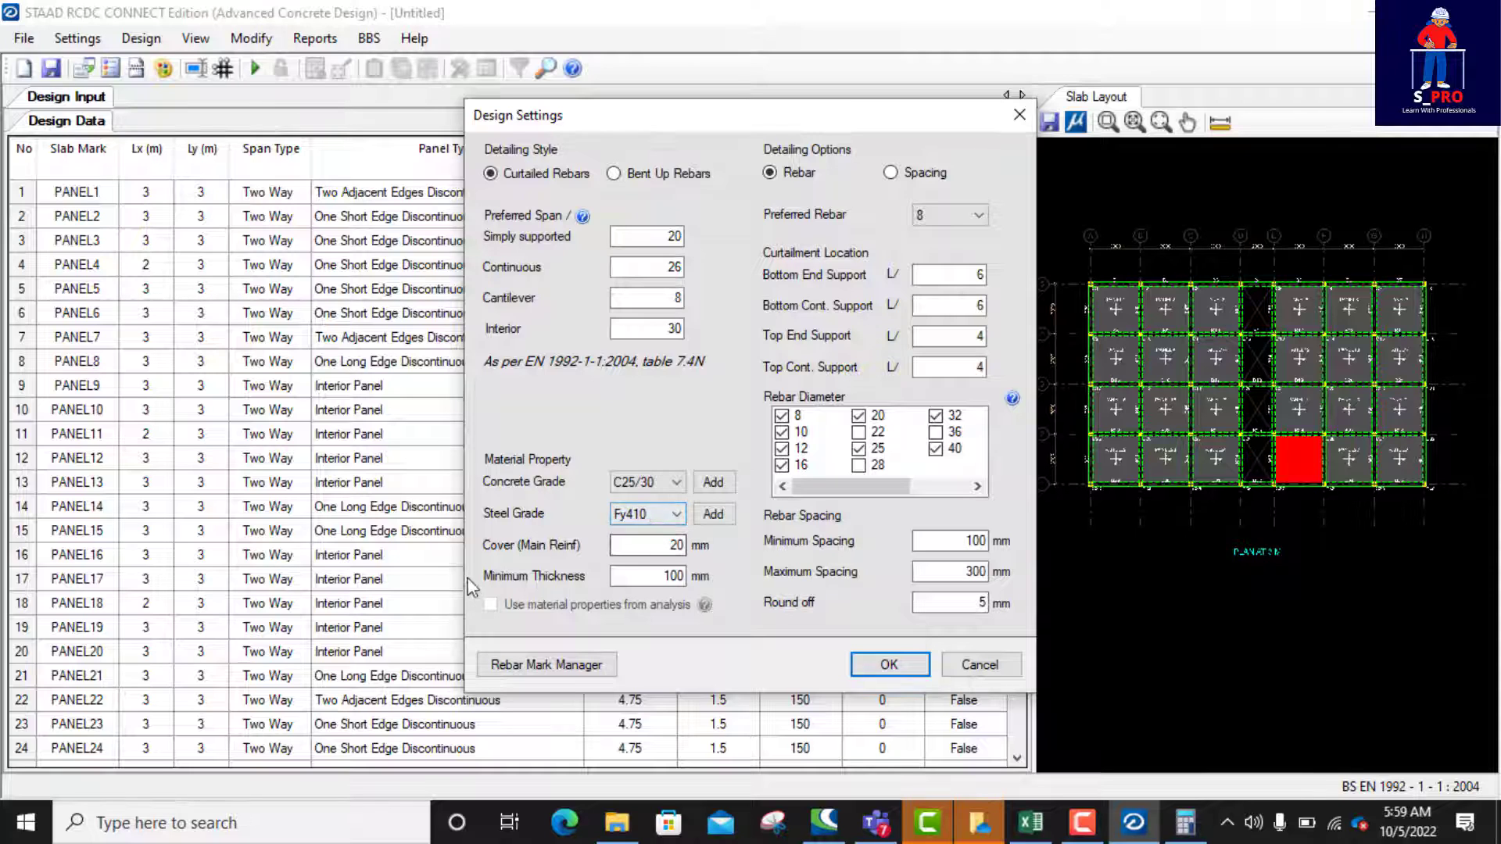
{"action": "double_click", "coordinate": [678, 546]}
{"action": "type", "text": "50"}
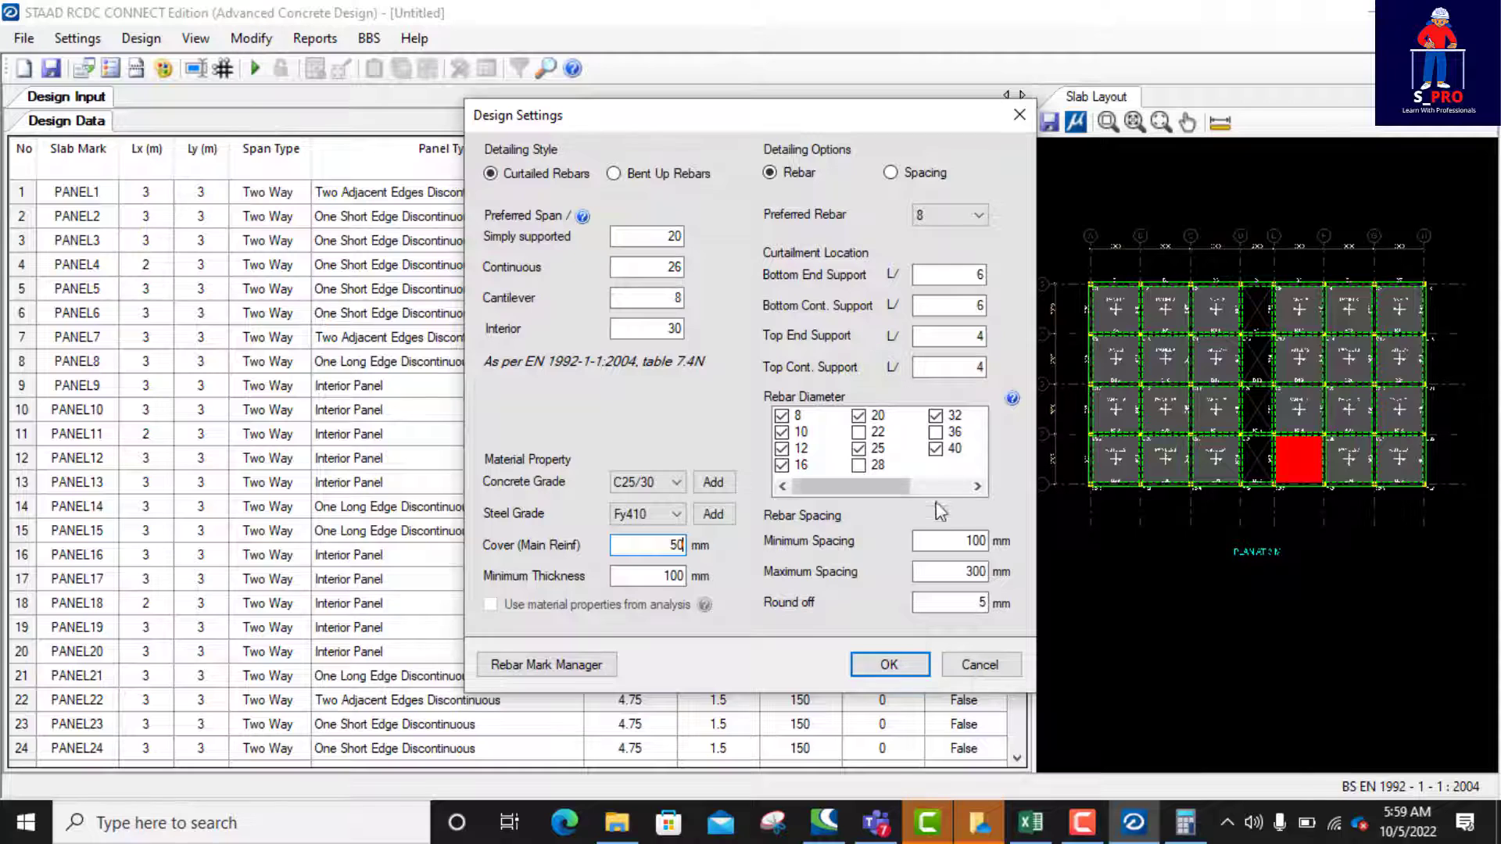
Step: Set the rebar spacing to 150 mm minimum and 225 mm maximum with preferred rebar 12, and apply the design settings
{"action": "double_click", "coordinate": [970, 541]}
{"action": "type", "text": "150"}
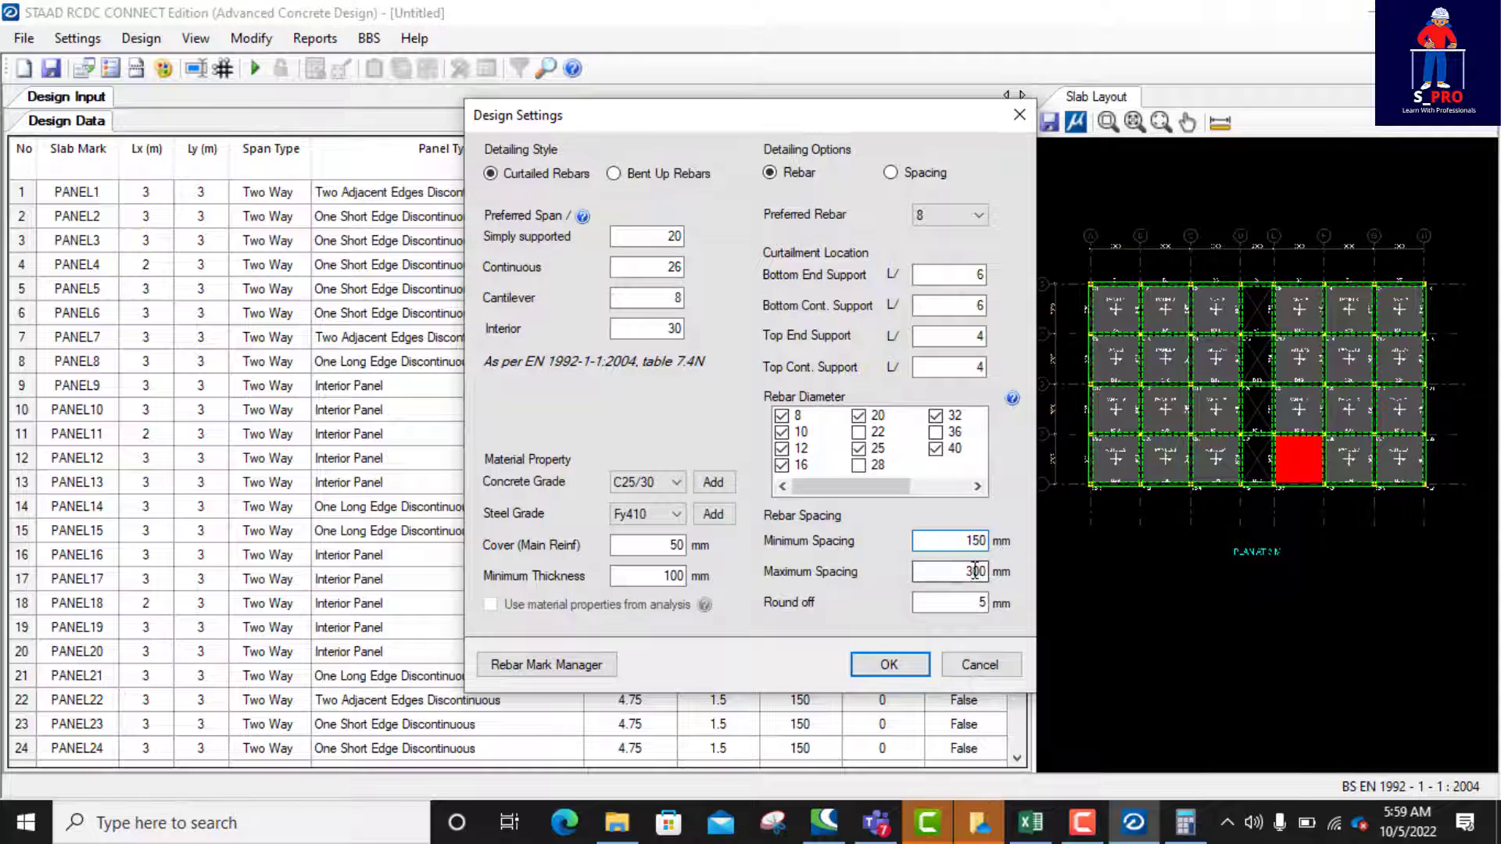
{"action": "double_click", "coordinate": [978, 572]}
{"action": "type", "text": "225"}
{"action": "left_click", "coordinate": [955, 221]}
{"action": "left_click", "coordinate": [939, 261]}
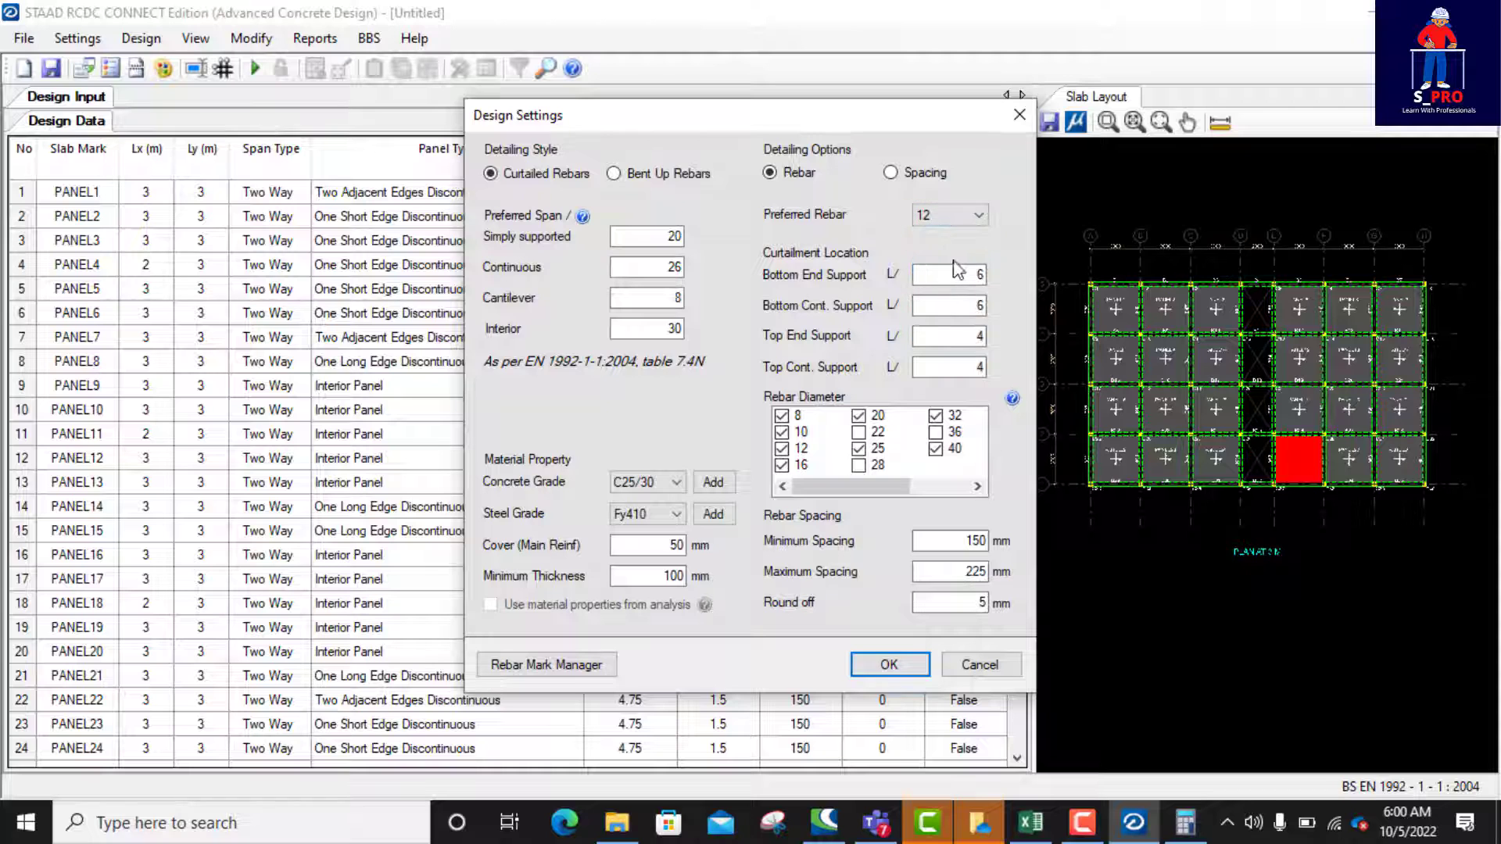
{"action": "left_click", "coordinate": [889, 666]}
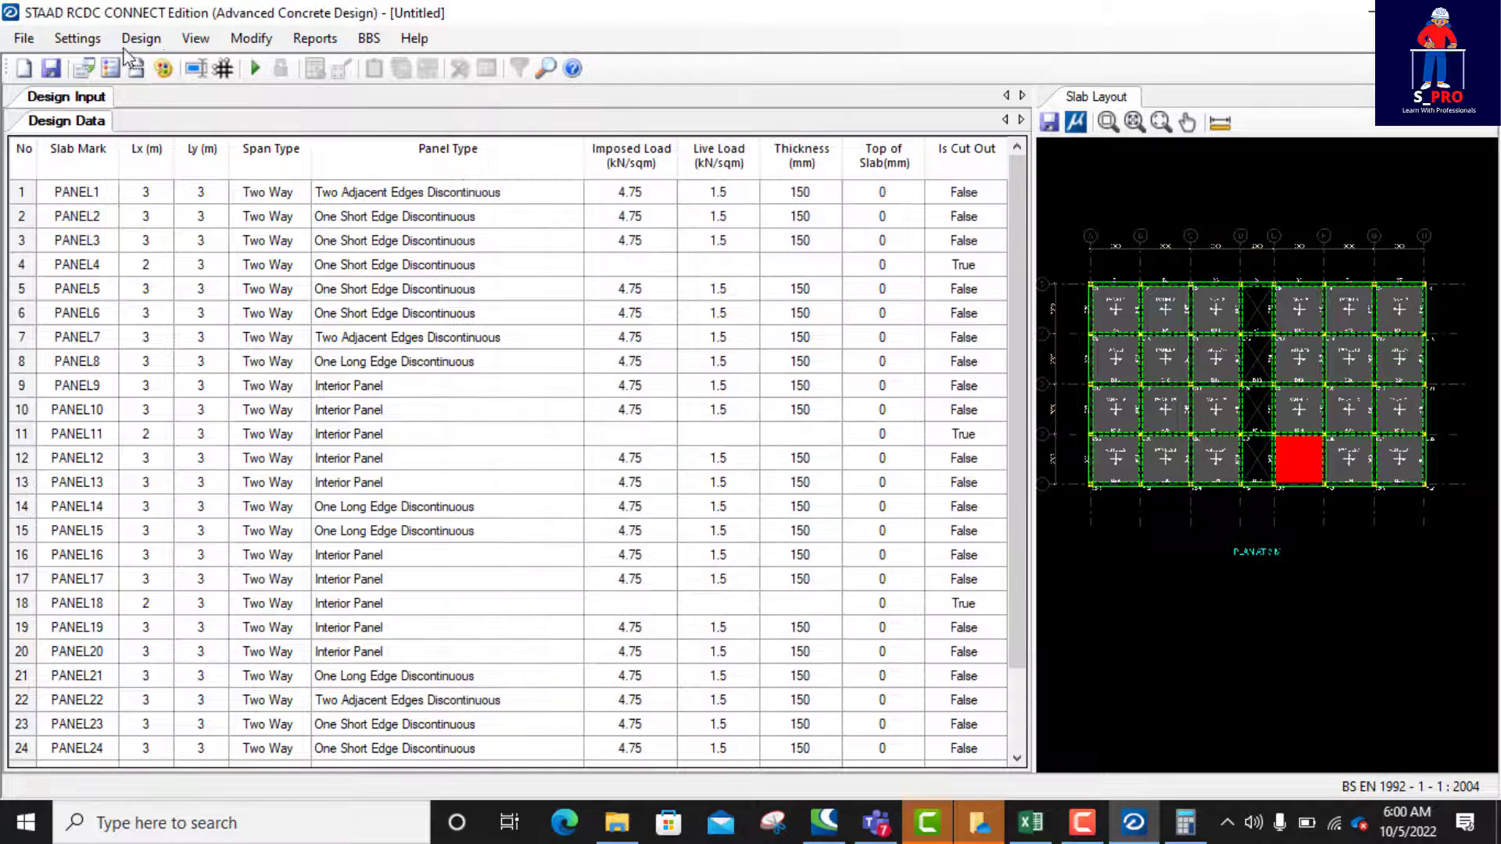
Step: Enable the crack width check with a permissible crack width of 0.3 mm
{"action": "left_click", "coordinate": [78, 39]}
{"action": "left_click", "coordinate": [147, 96]}
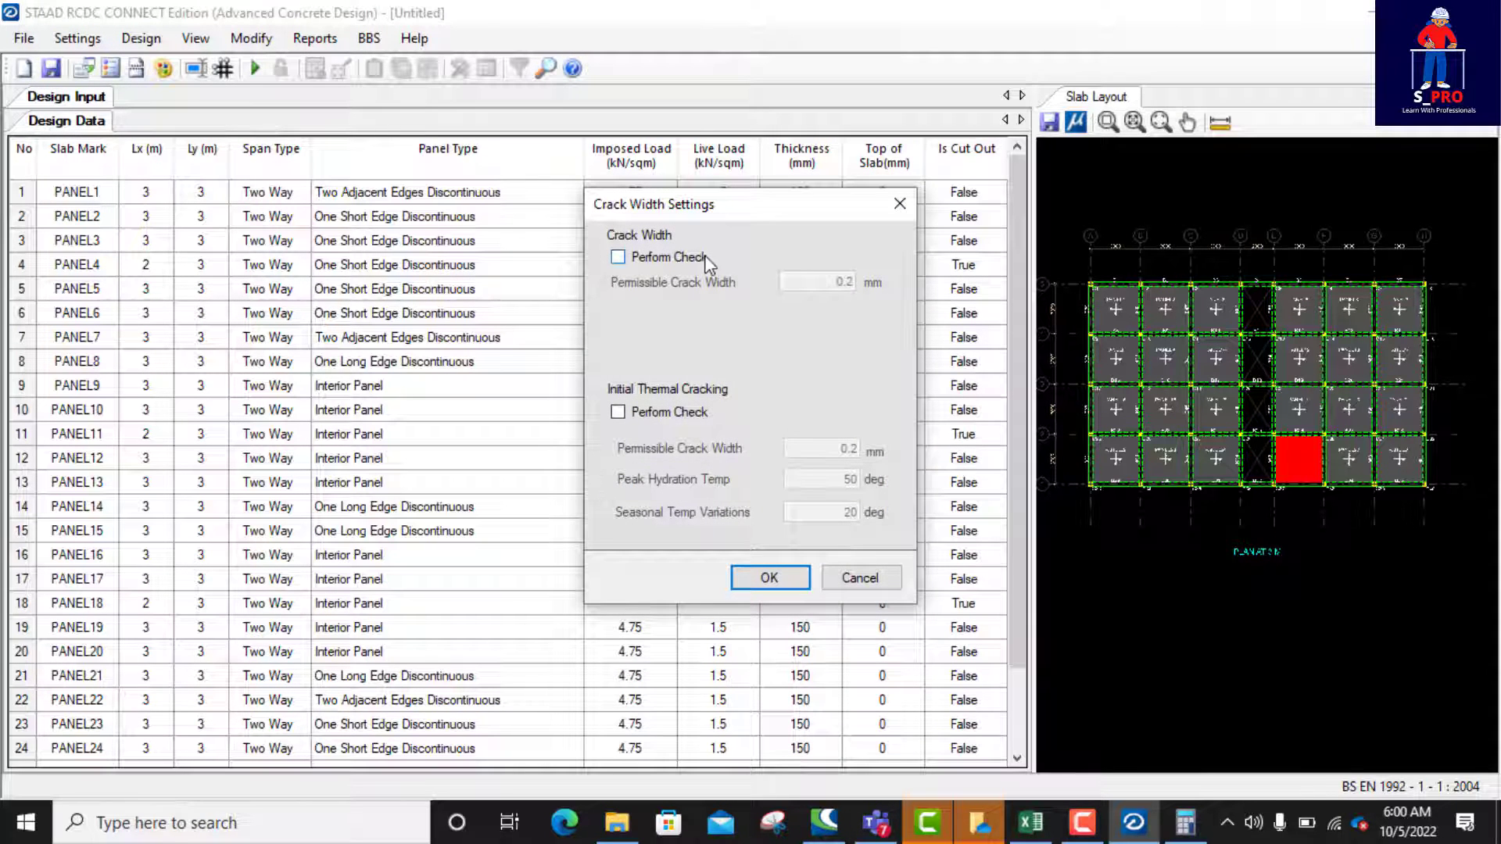
{"action": "left_click", "coordinate": [631, 257]}
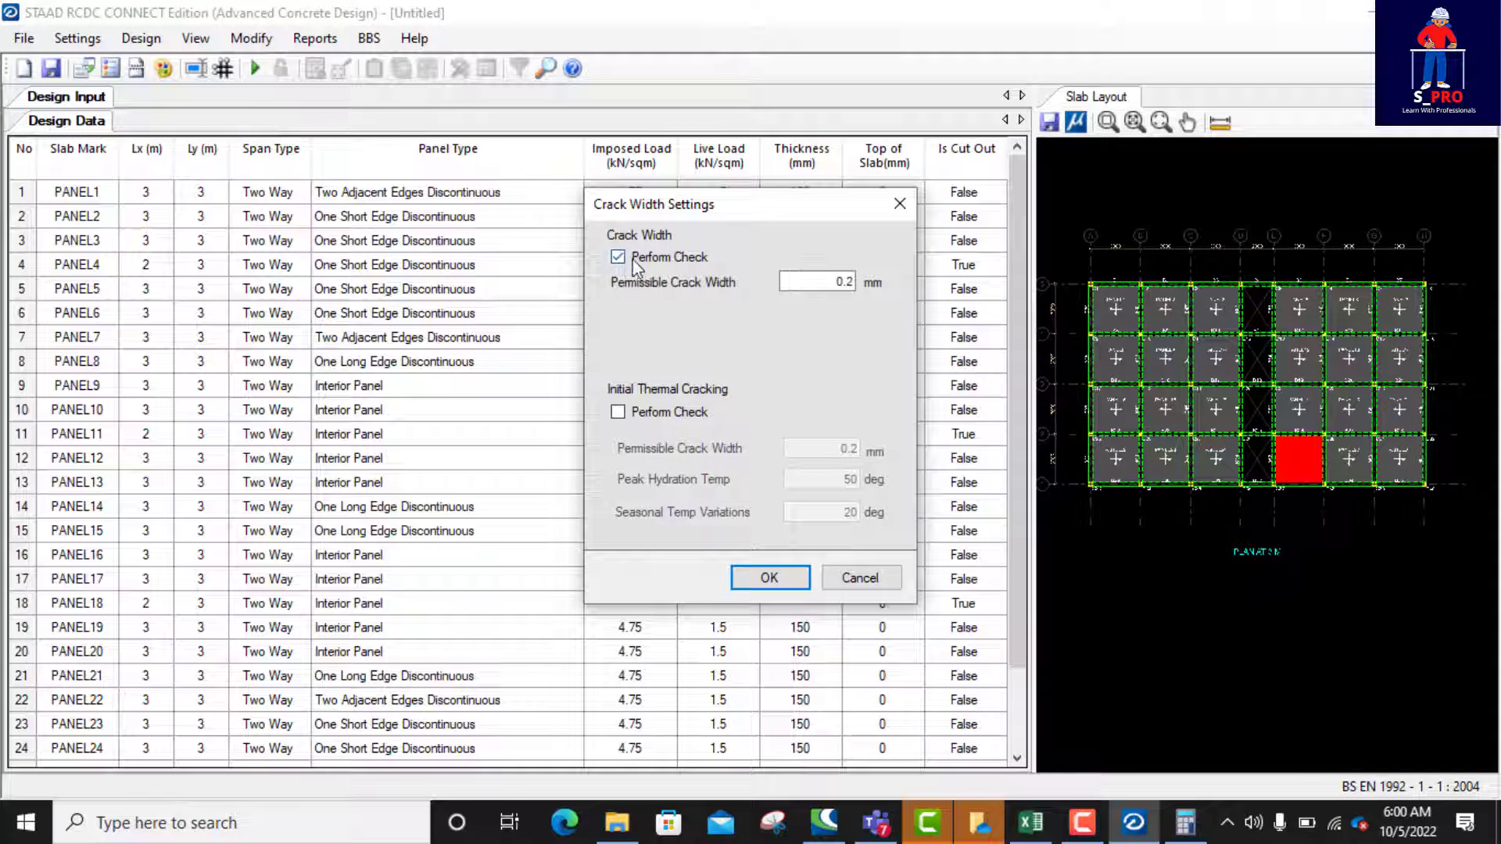
{"action": "double_click", "coordinate": [849, 284]}
{"action": "type", "text": "3"}
{"action": "left_click", "coordinate": [767, 577]}
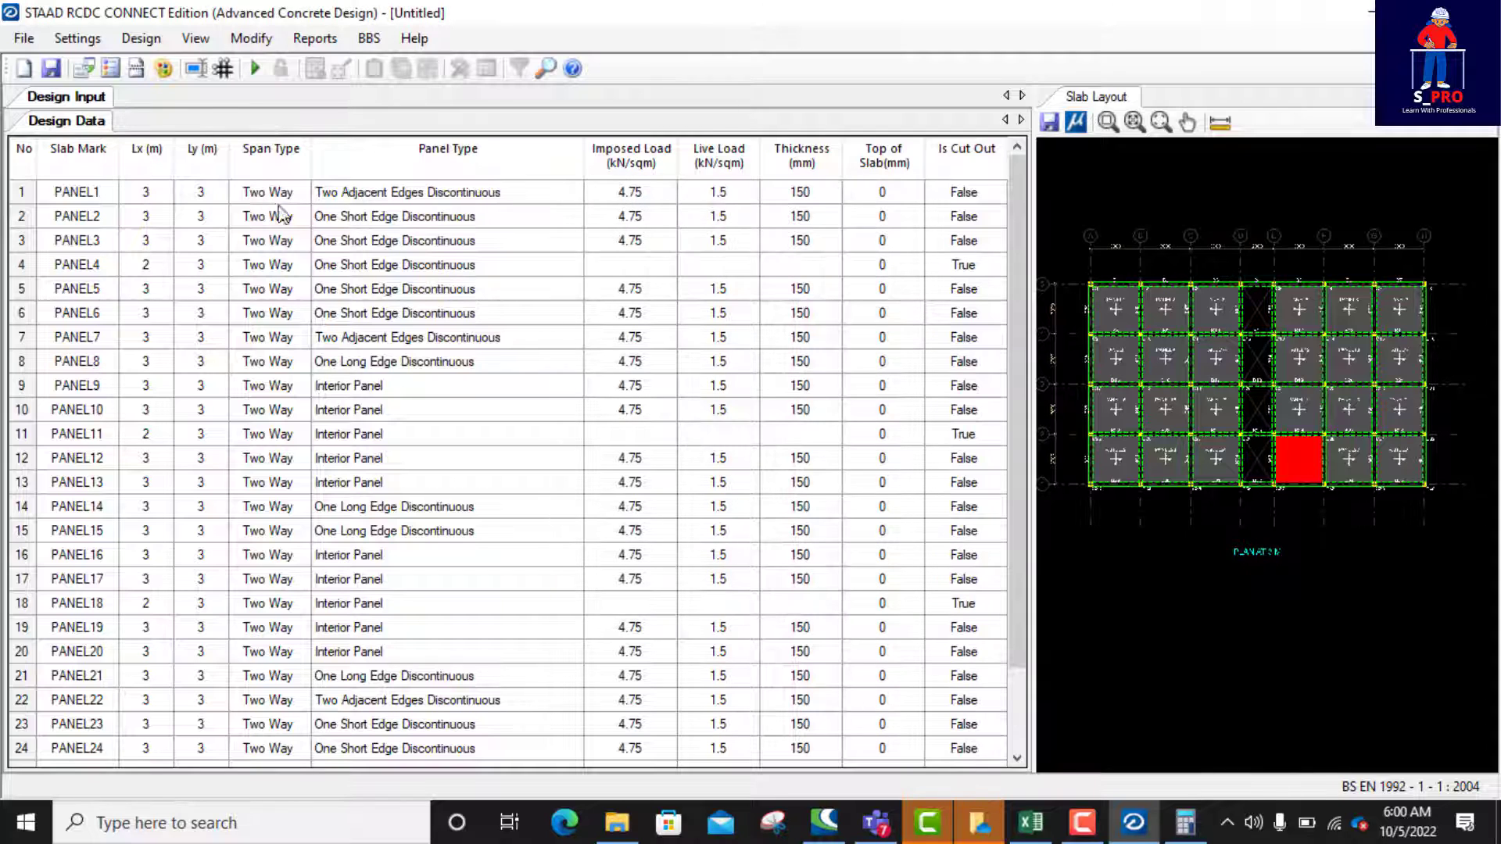
Step: Run Auto Design on the slab panels, accepting re-evaluation of the slab continuity
{"action": "left_click", "coordinate": [77, 38]}
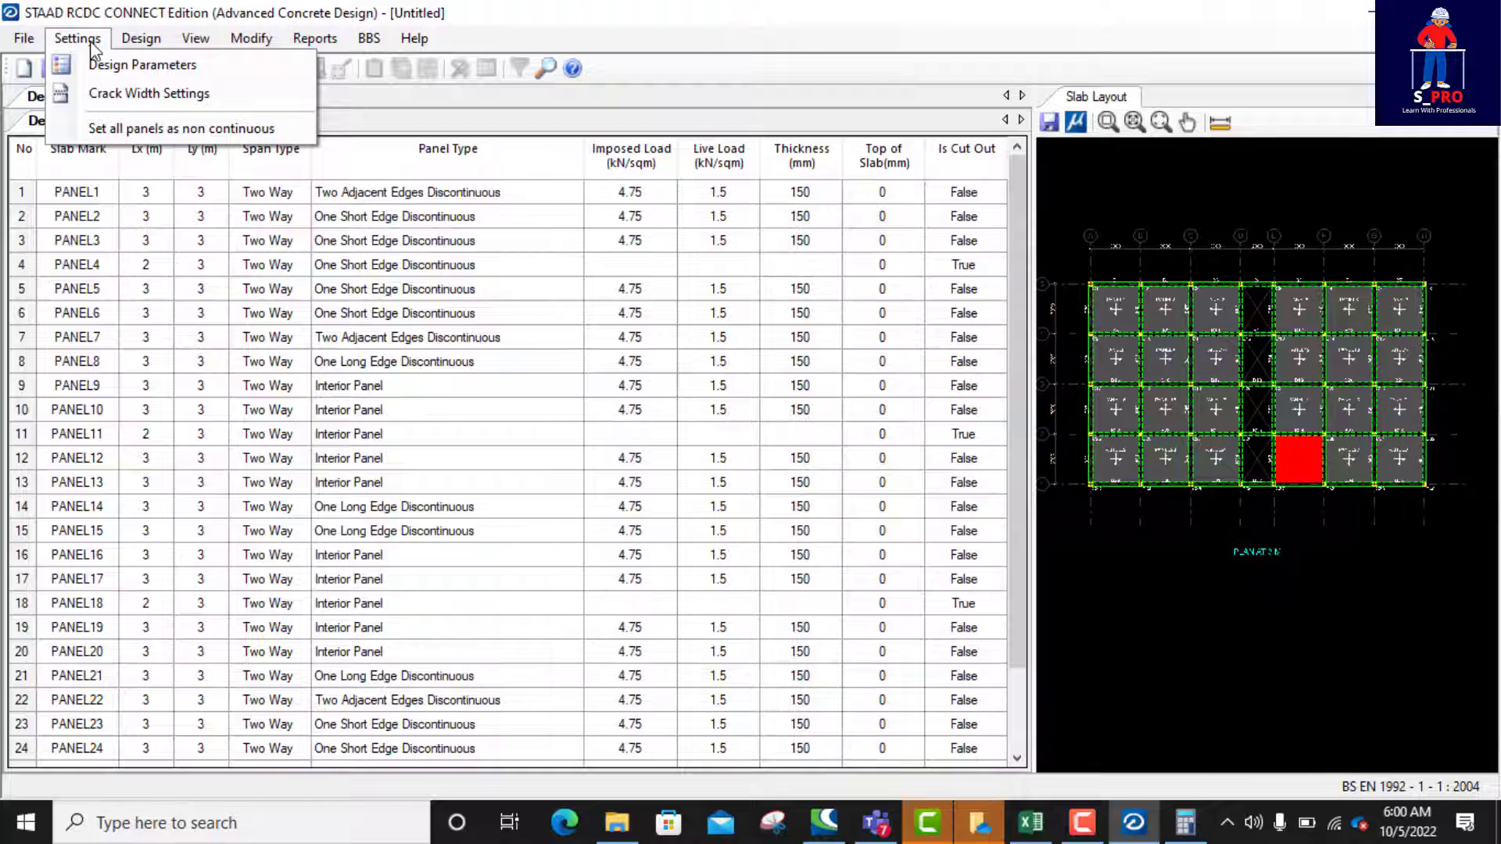
{"action": "left_click", "coordinate": [563, 191]}
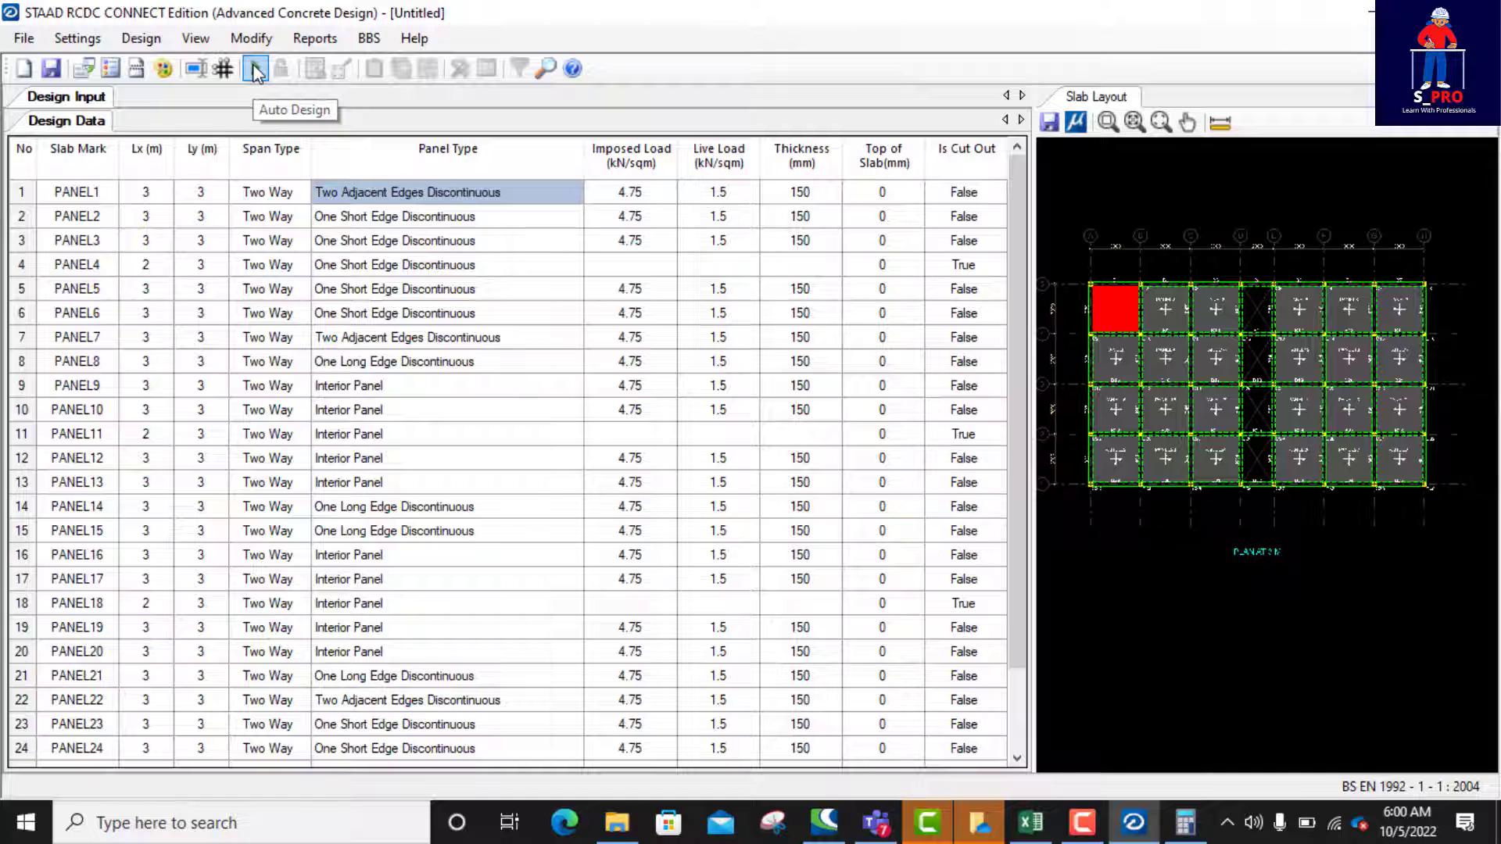
{"action": "left_click", "coordinate": [254, 68]}
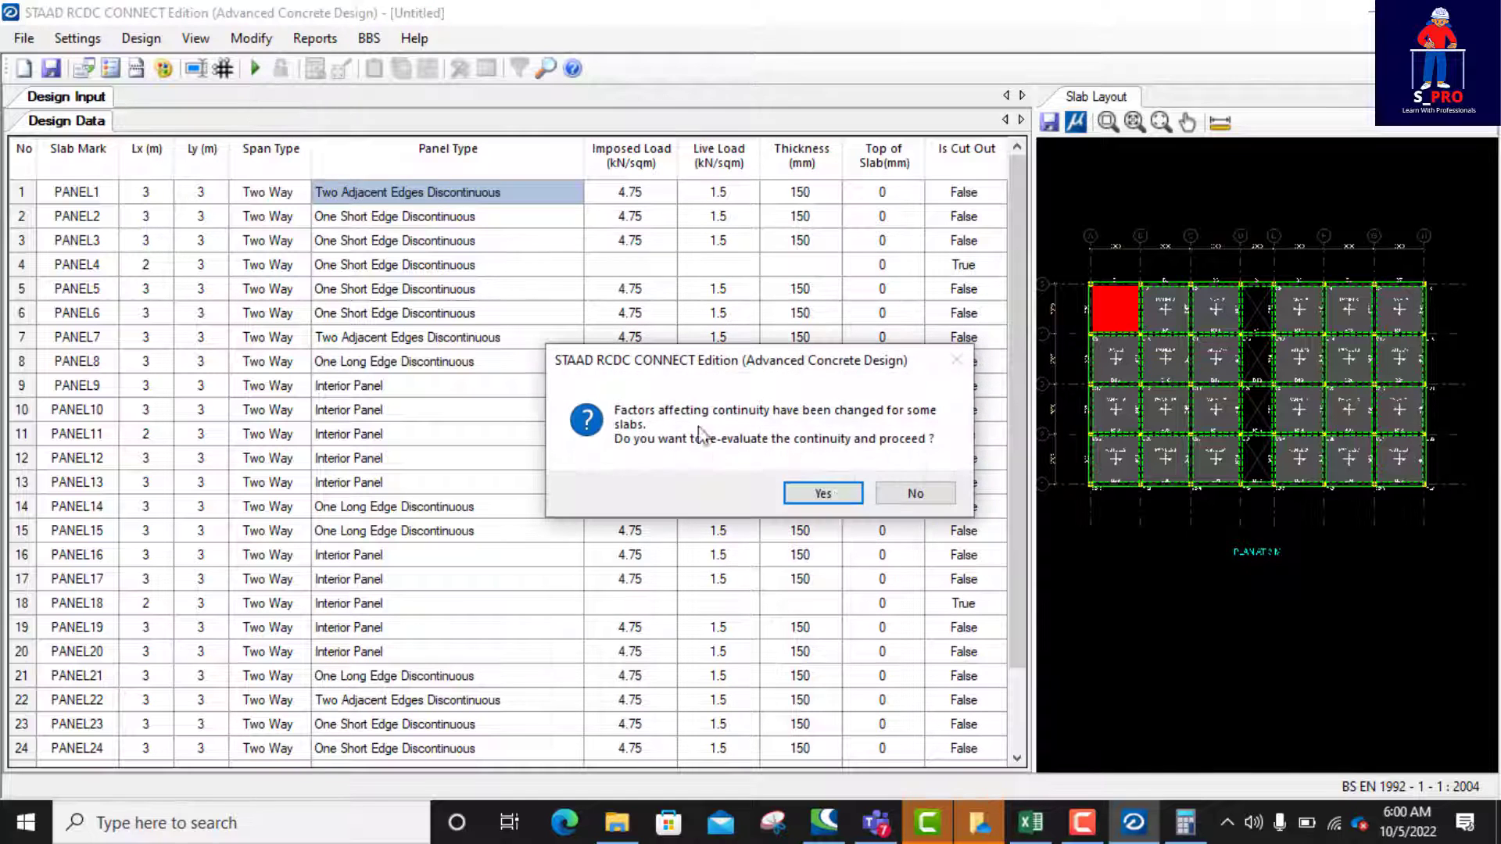
{"action": "left_click", "coordinate": [834, 490]}
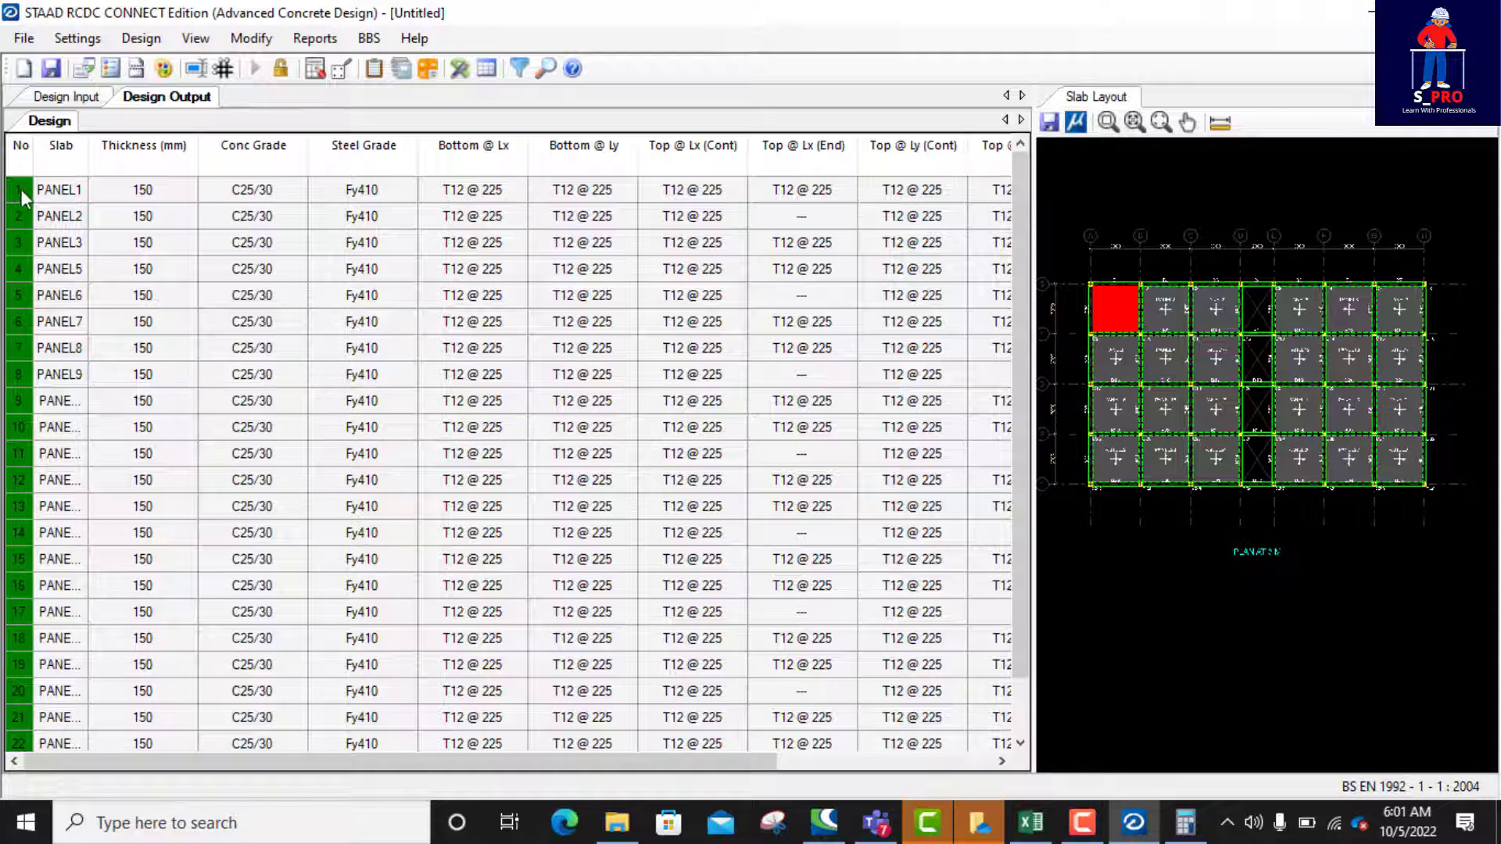
Step: Review the design status and reinforcement of all panels, widening the results table to include the Top @ Ly (End) and Dist. Steel columns
{"action": "scroll", "coordinate": [21, 190], "scroll_direction": "down", "scroll_amount": 1}
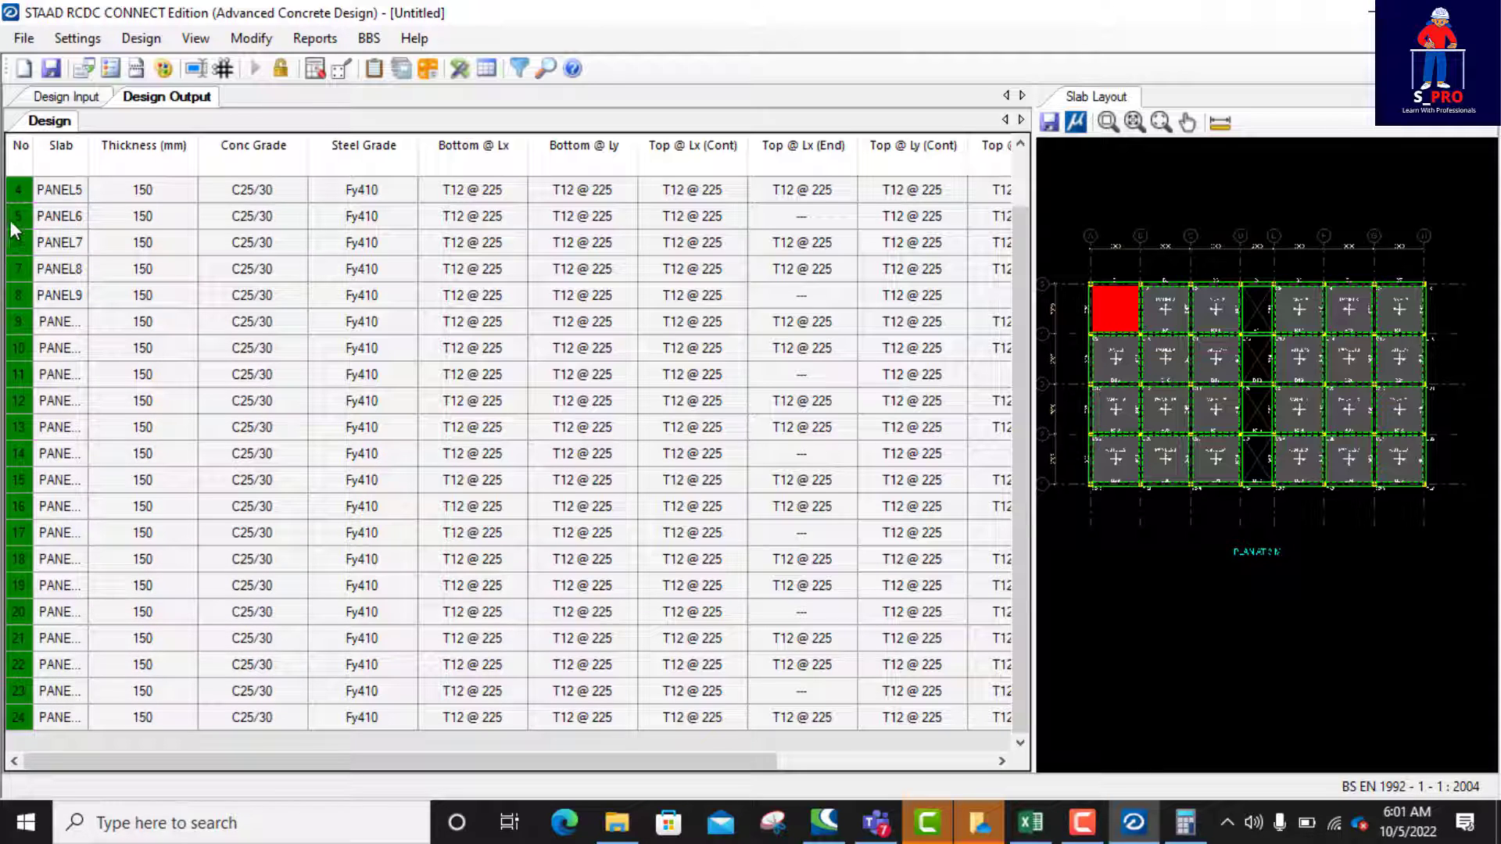
{"action": "scroll", "coordinate": [625, 361], "scroll_direction": "up", "scroll_amount": 1}
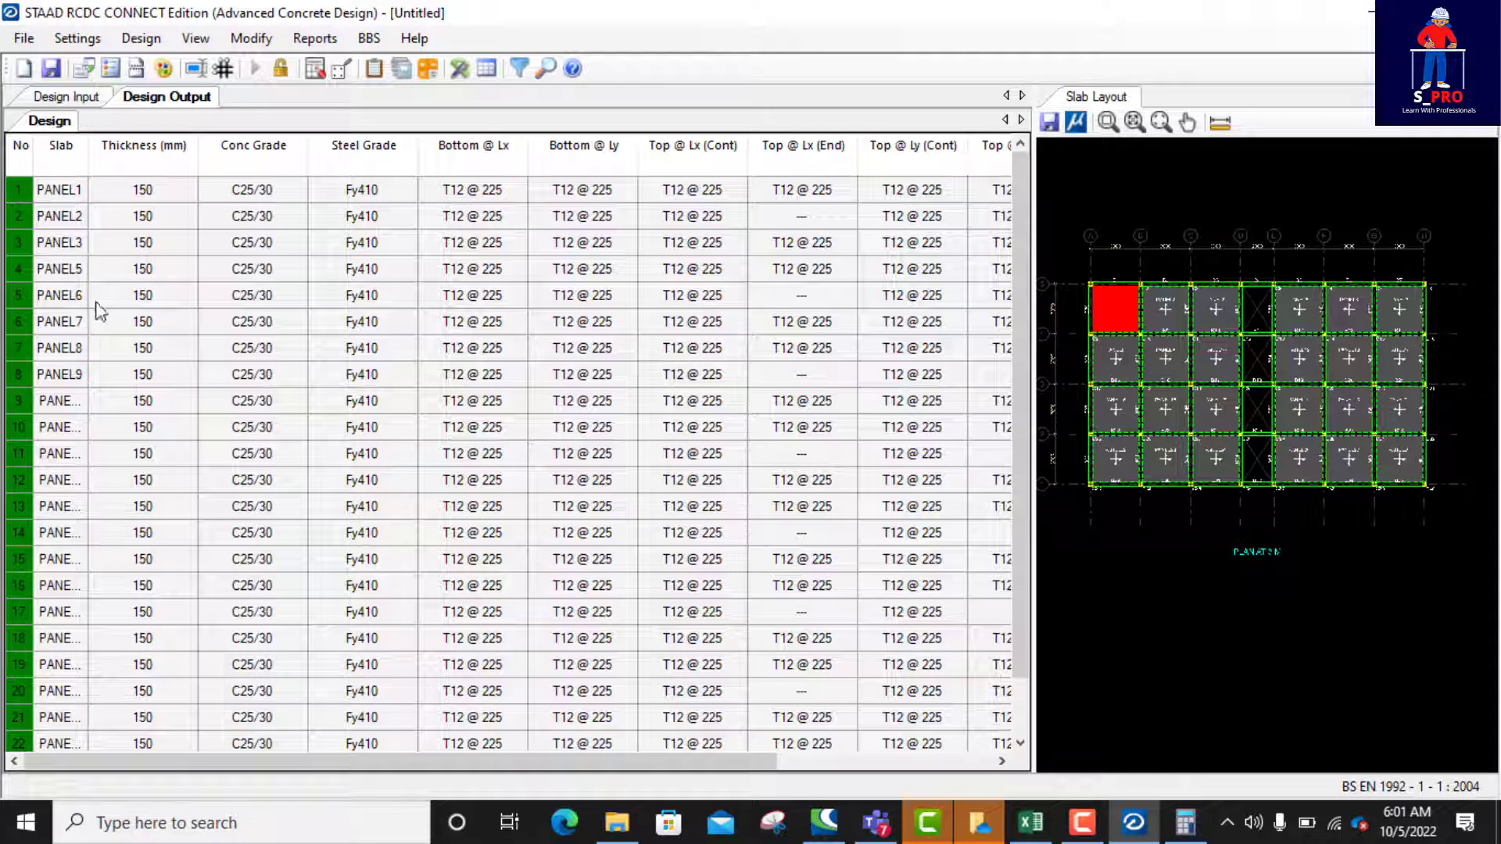
{"action": "scroll", "coordinate": [127, 349], "scroll_direction": "down", "scroll_amount": 1}
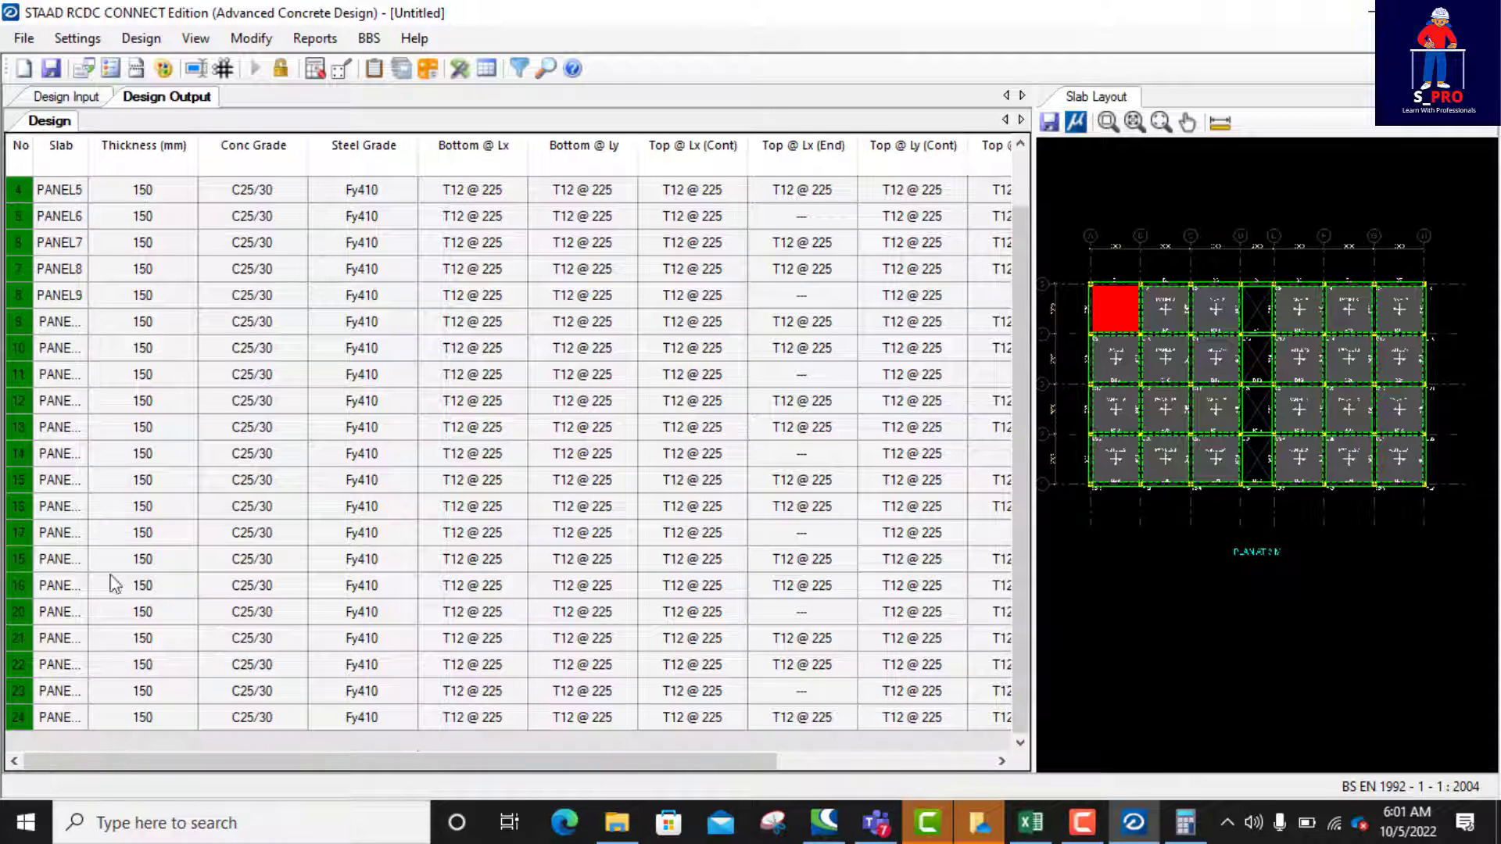
{"action": "scroll", "coordinate": [110, 580], "scroll_direction": "up", "scroll_amount": 1}
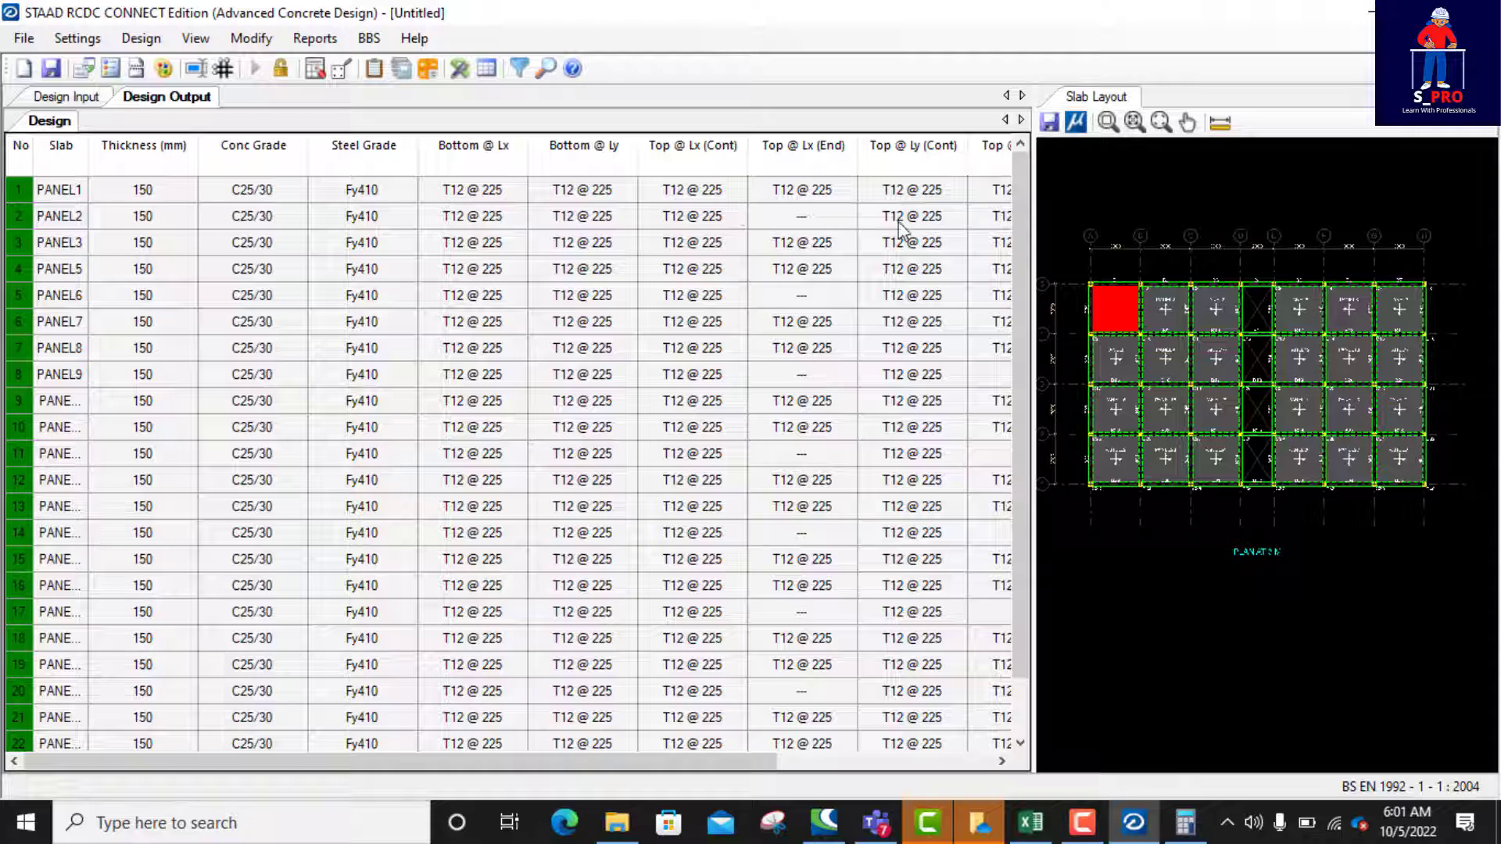
{"action": "left_click_drag", "start_coordinate": [1036, 493], "coordinate": [1194, 511]}
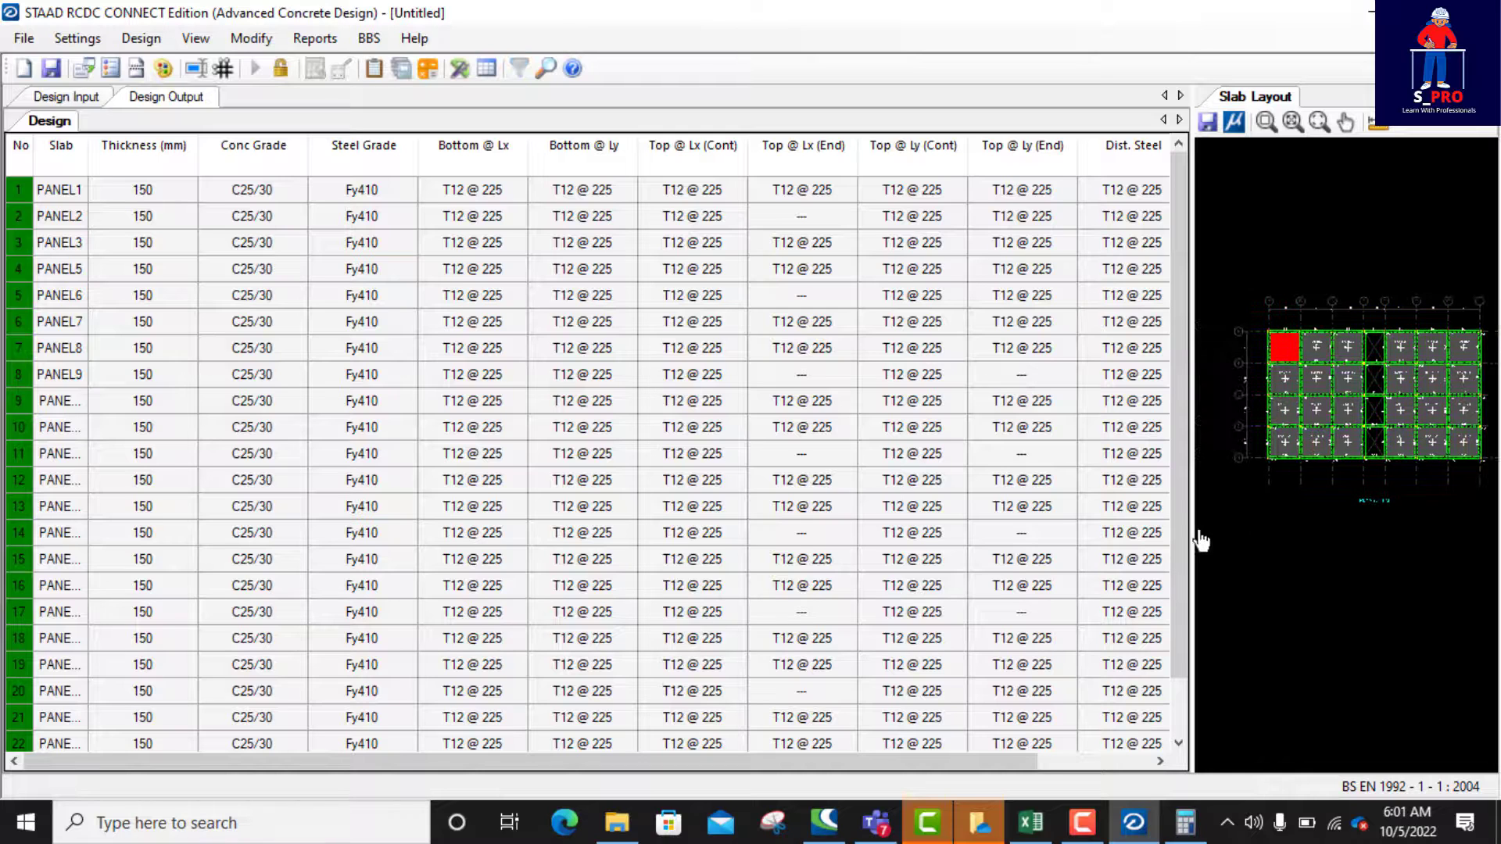
{"action": "left_click_drag", "start_coordinate": [1192, 534], "coordinate": [1226, 520]}
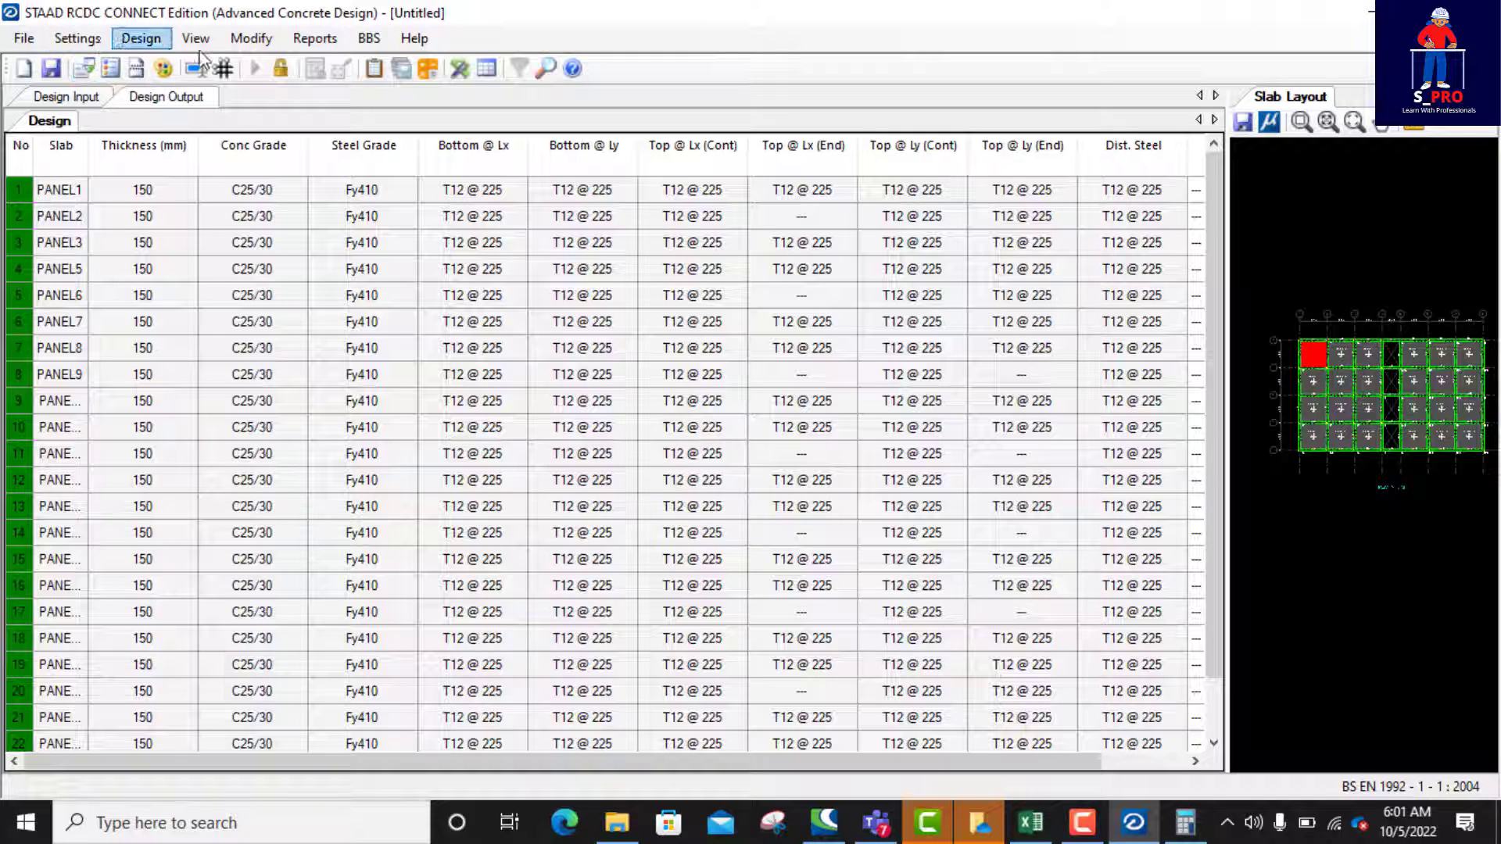
Step: Generate the Design Summary report for the slabs
{"action": "left_click", "coordinate": [317, 41]}
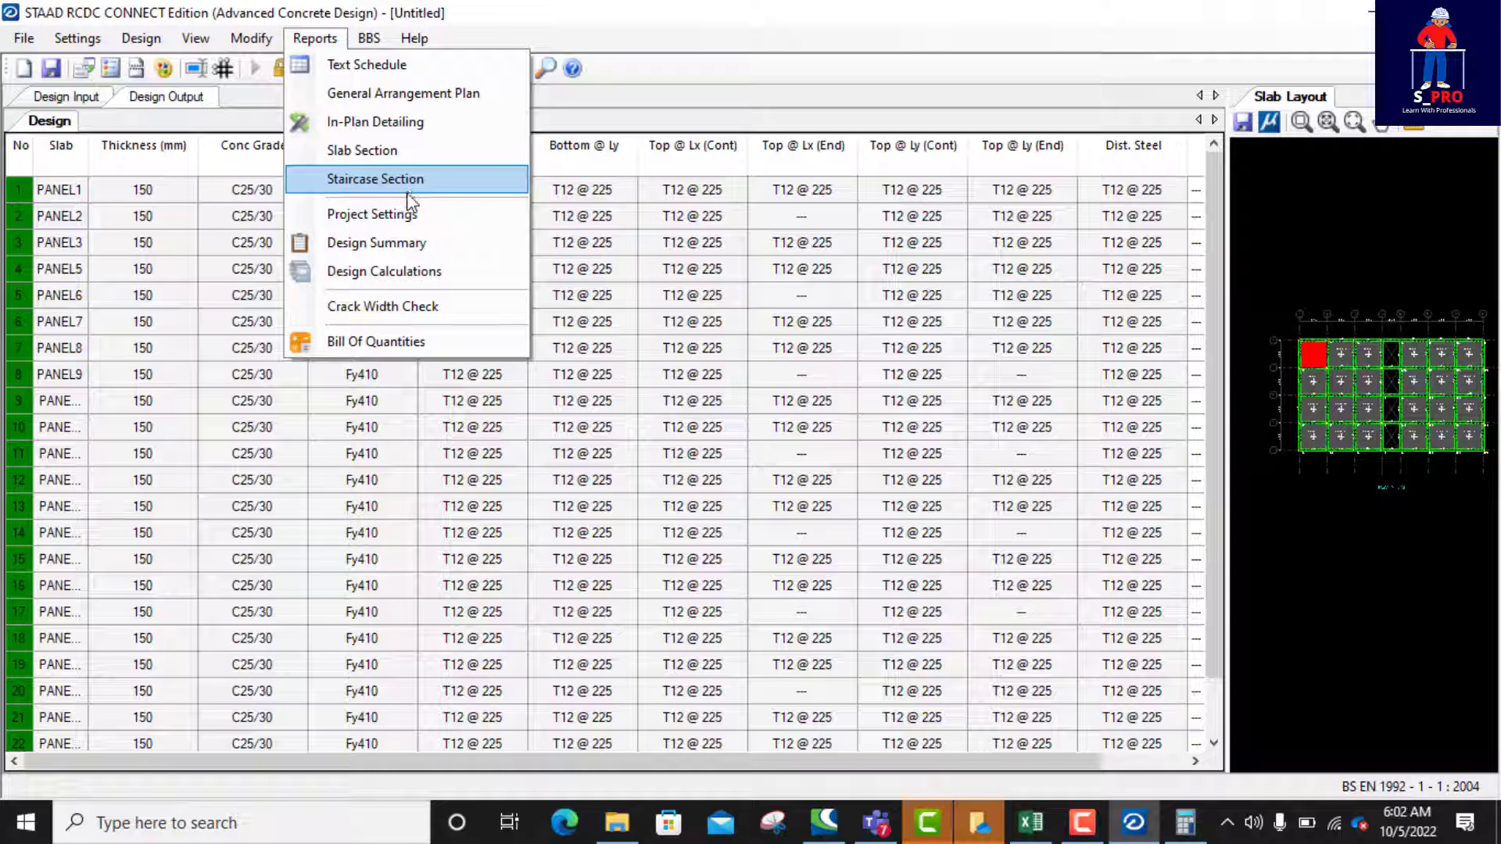
{"action": "left_click", "coordinate": [386, 244]}
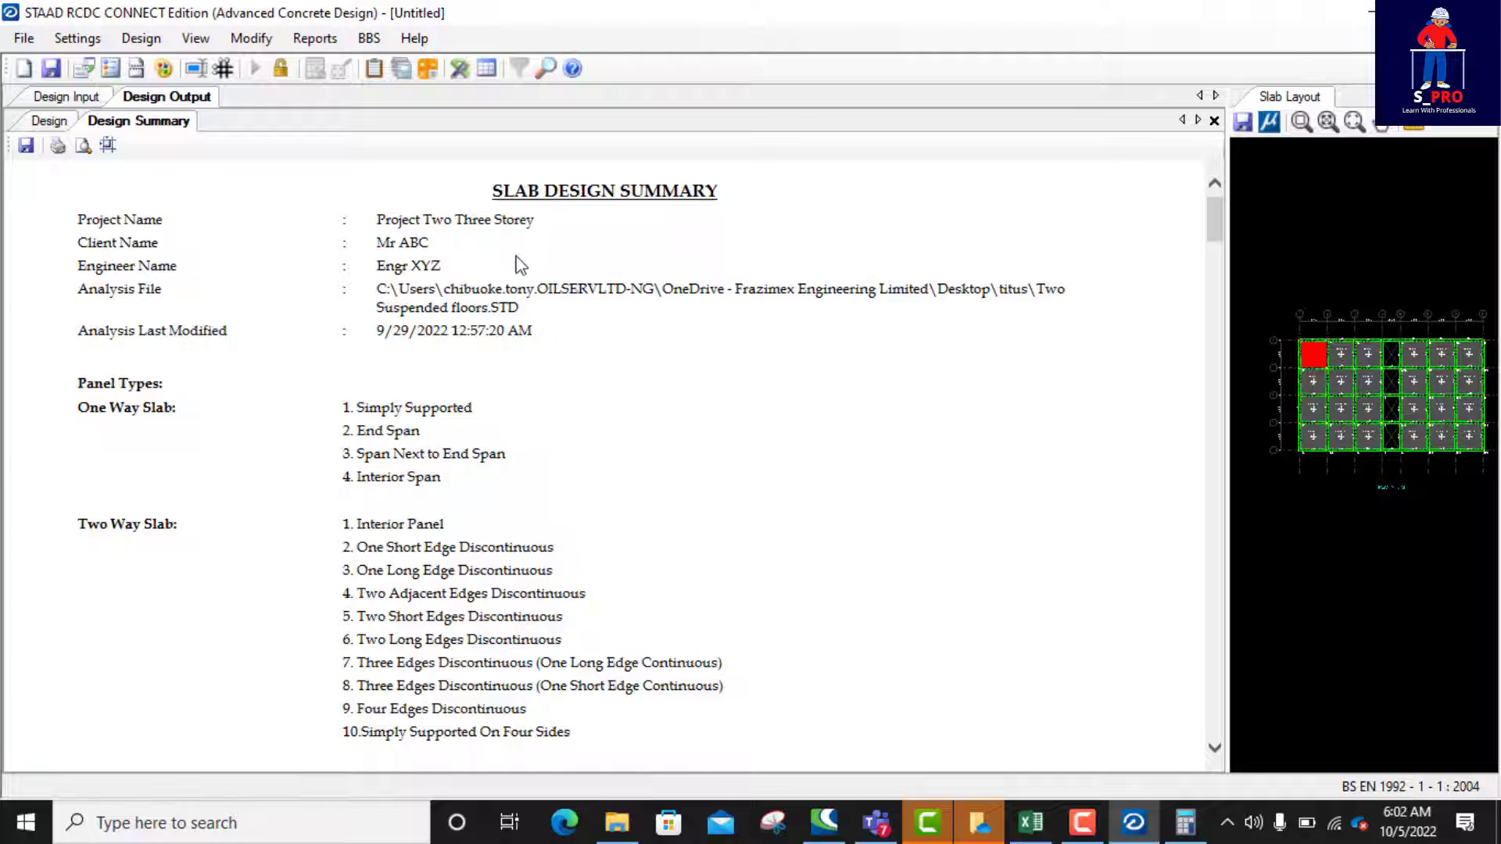
Step: Review the panel type definitions and the reinforcement of PANEL1 and PANEL2 in the Design Summary report
{"action": "scroll", "coordinate": [640, 227], "scroll_direction": "down", "scroll_amount": 2}
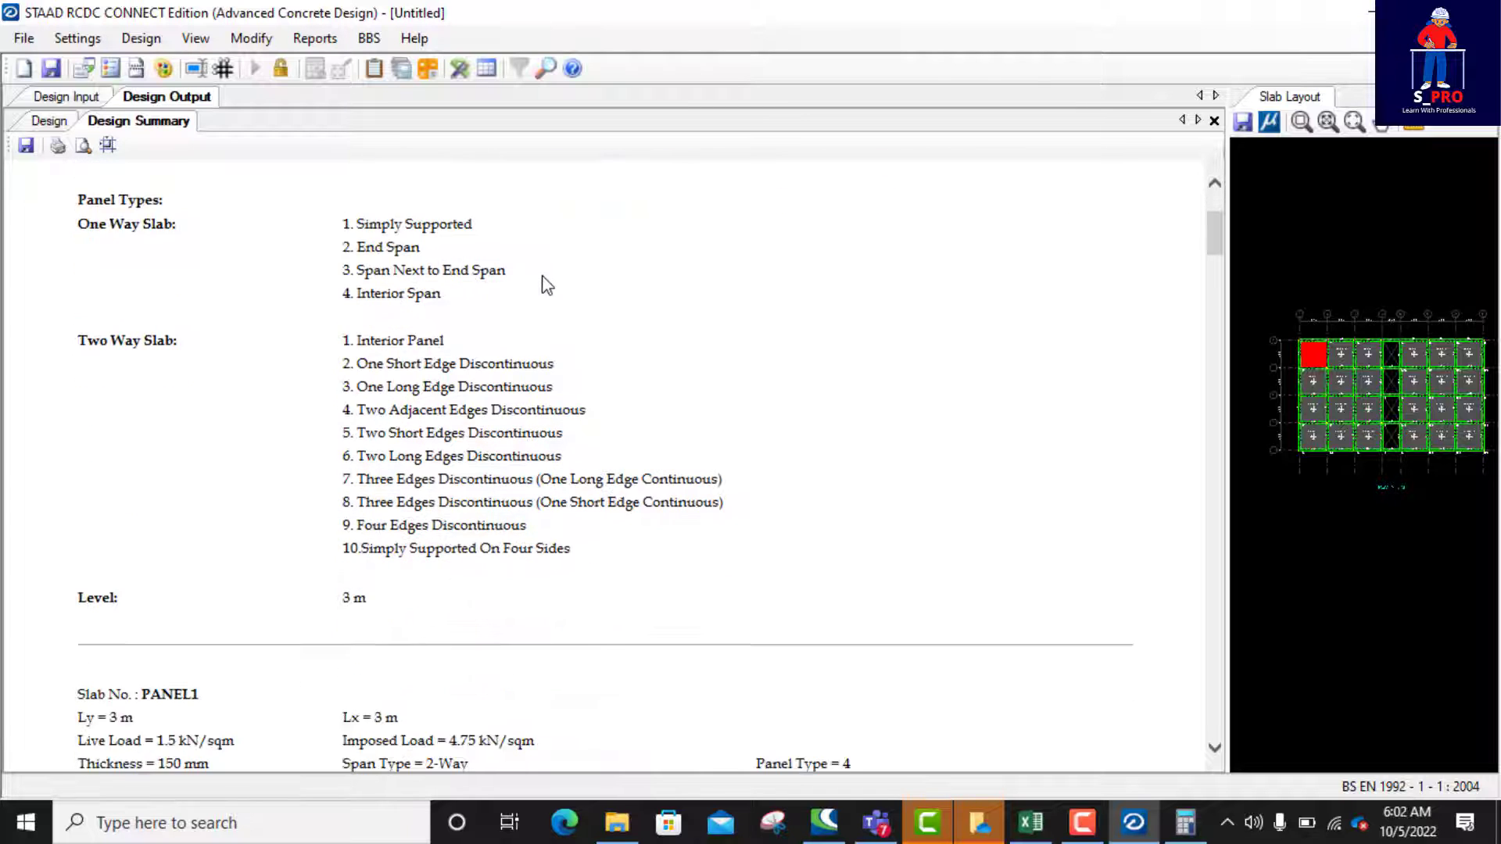
{"action": "scroll", "coordinate": [547, 286], "scroll_direction": "down", "scroll_amount": 6}
{"action": "scroll", "coordinate": [323, 224], "scroll_direction": "up", "scroll_amount": 1}
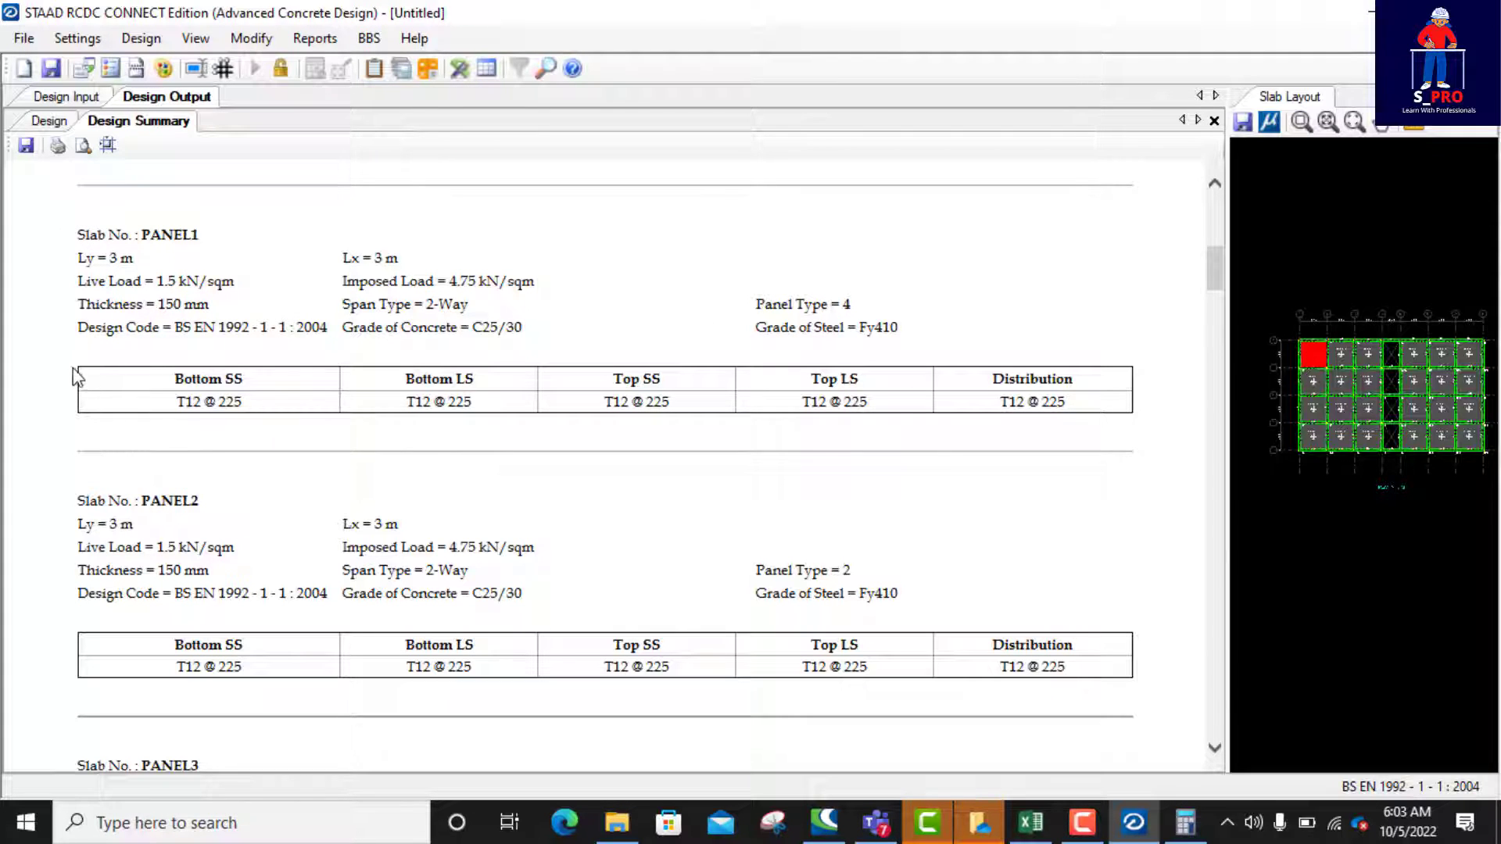
{"action": "left_click_drag", "start_coordinate": [68, 366], "coordinate": [196, 395]}
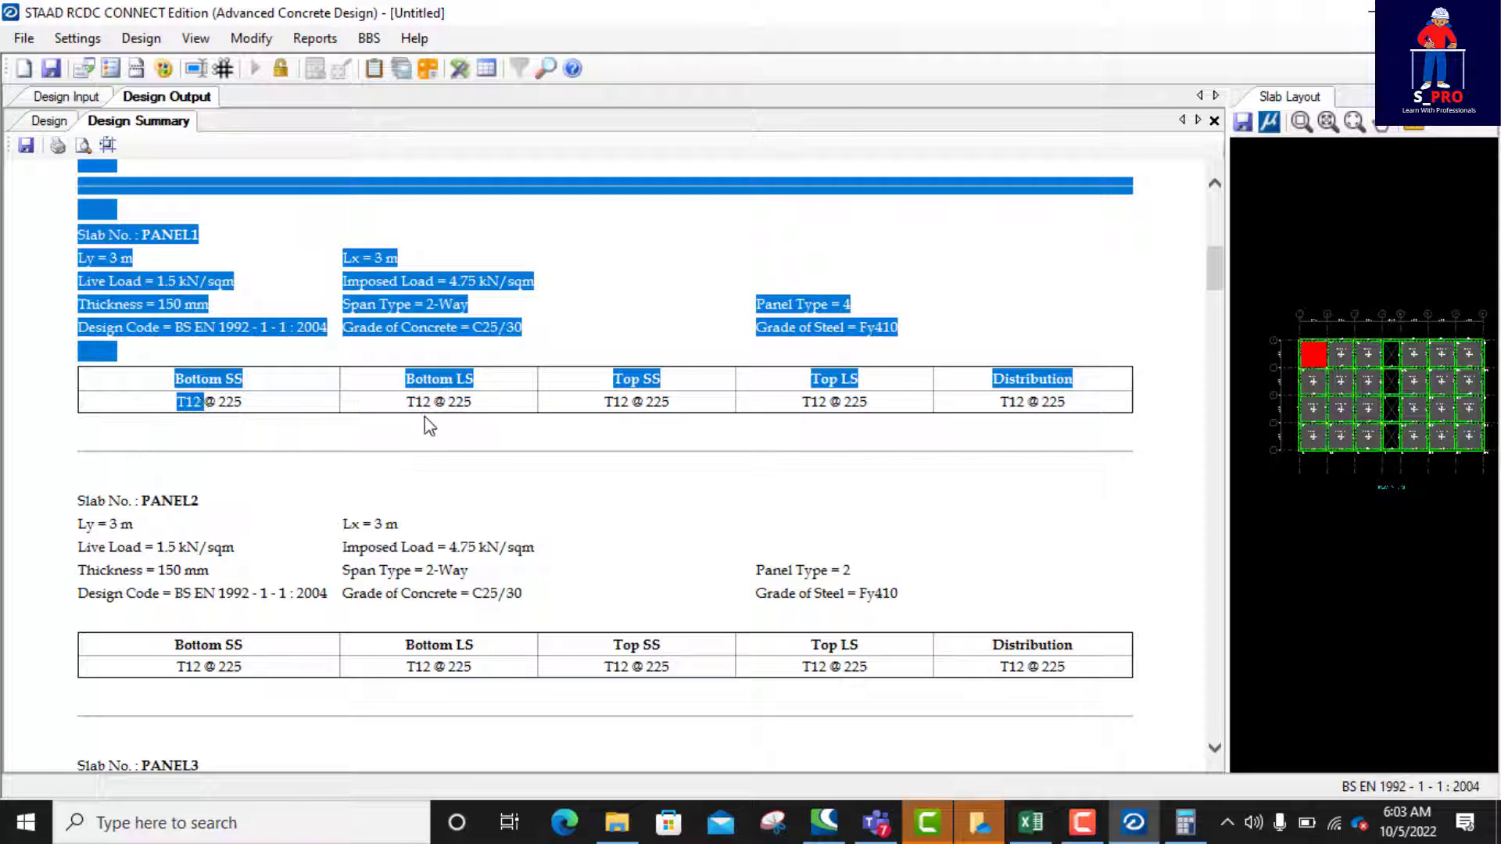
{"action": "left_click", "coordinate": [461, 428]}
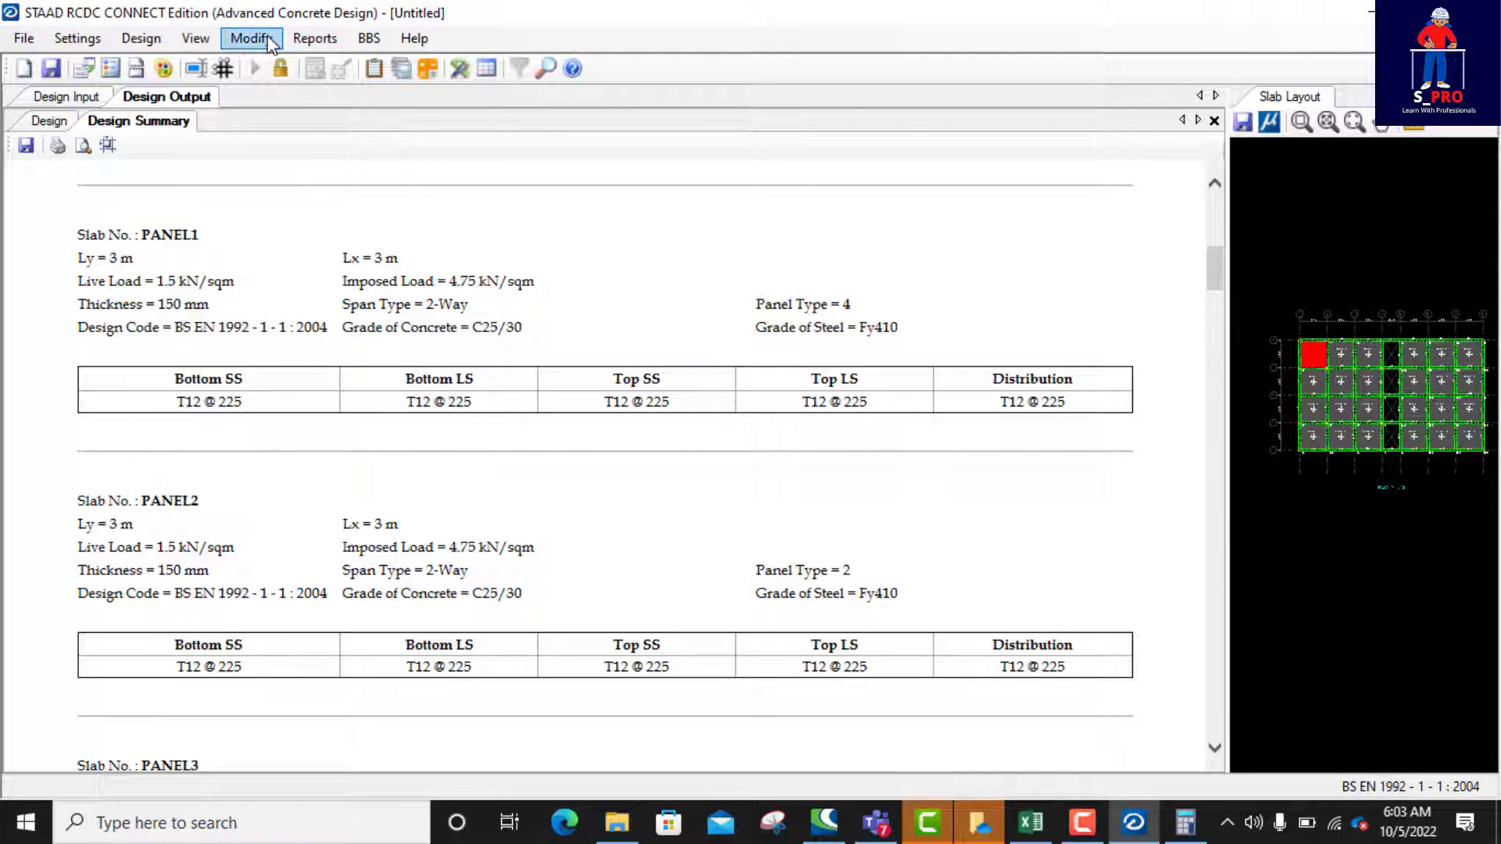
Step: Generate the Design Calculations report for all slabs
{"action": "left_click", "coordinate": [315, 38]}
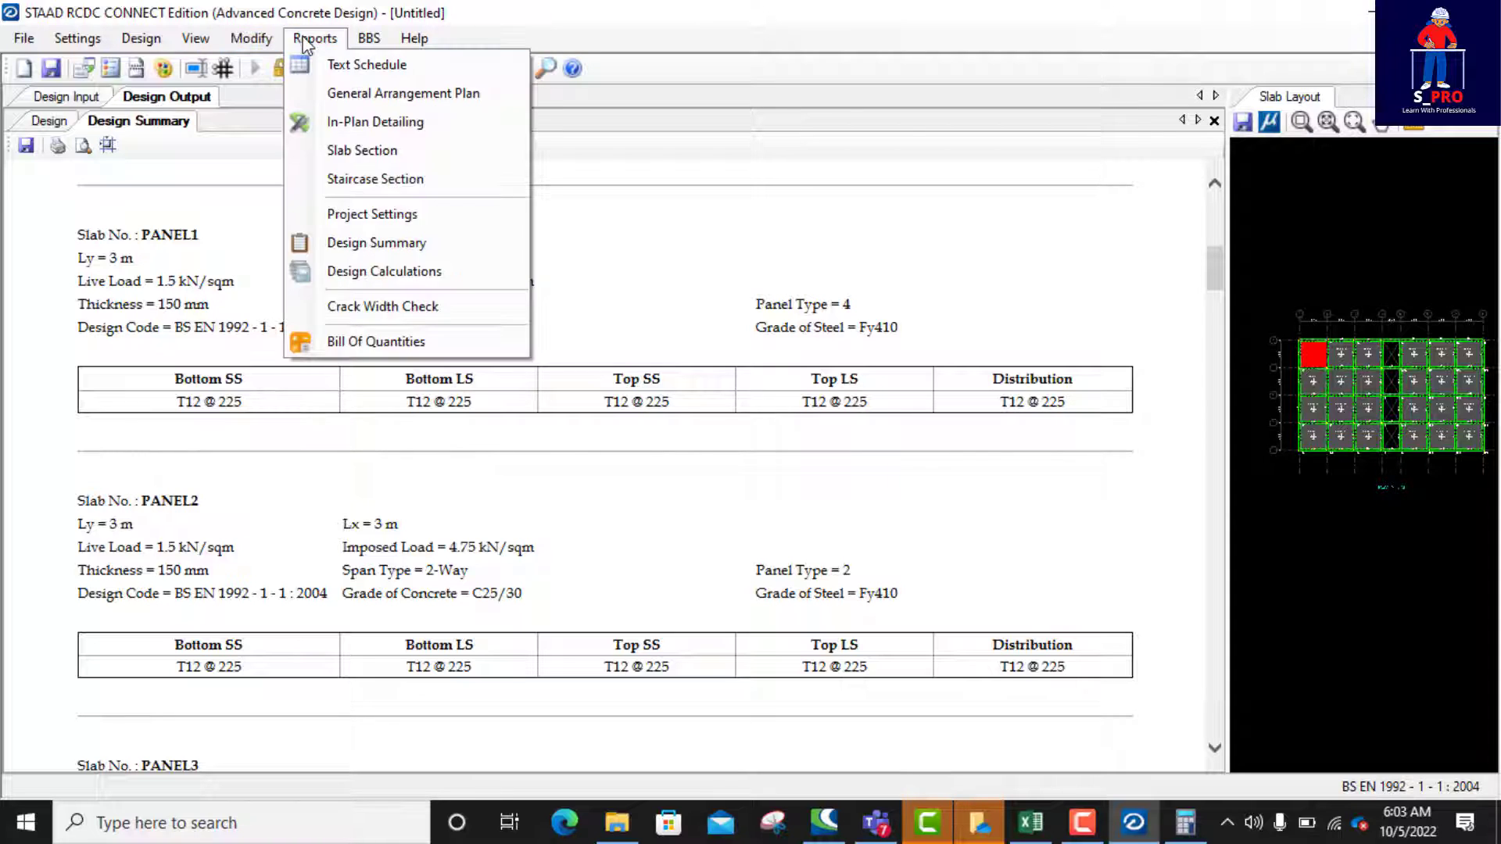
{"action": "left_click", "coordinate": [370, 271]}
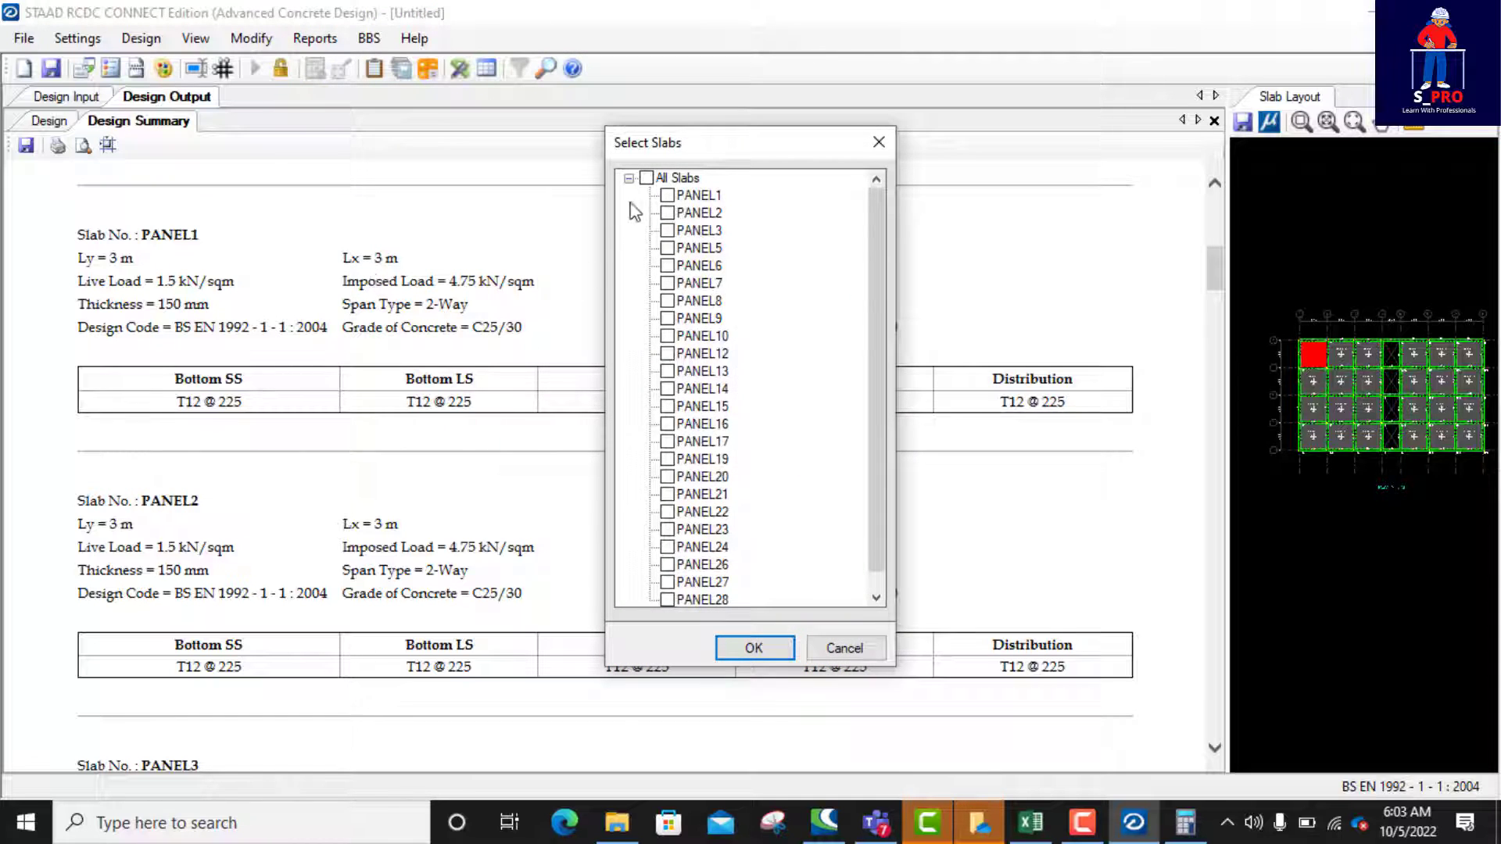
{"action": "left_click", "coordinate": [646, 178]}
{"action": "left_click", "coordinate": [755, 648]}
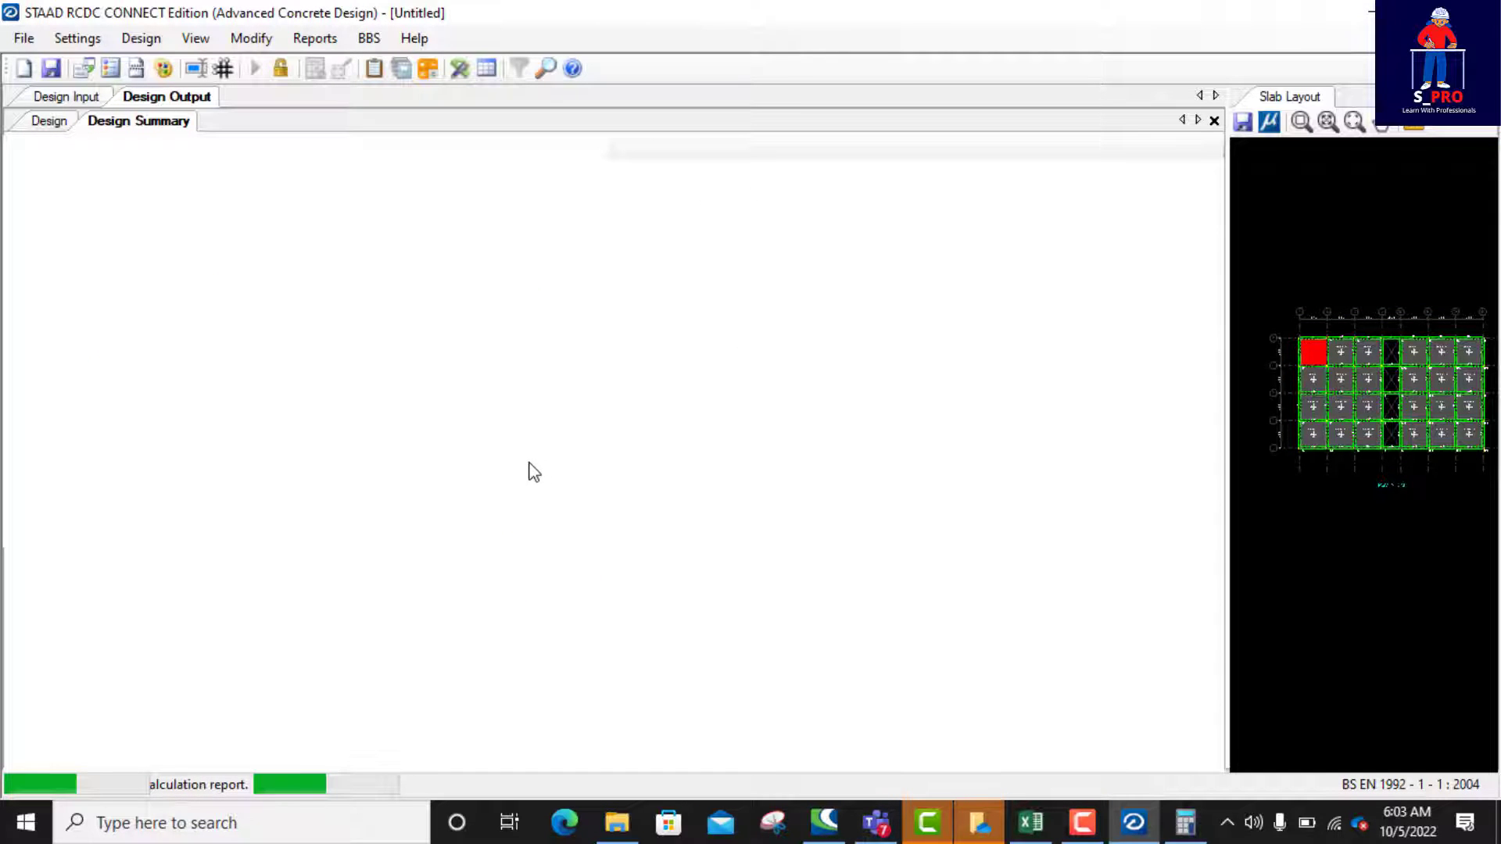
Step: Review the Design Calculations report, covering the definitions of terms, design moments, shear, deflection and crack width checks
{"action": "scroll", "coordinate": [531, 469], "scroll_direction": "down", "scroll_amount": 3}
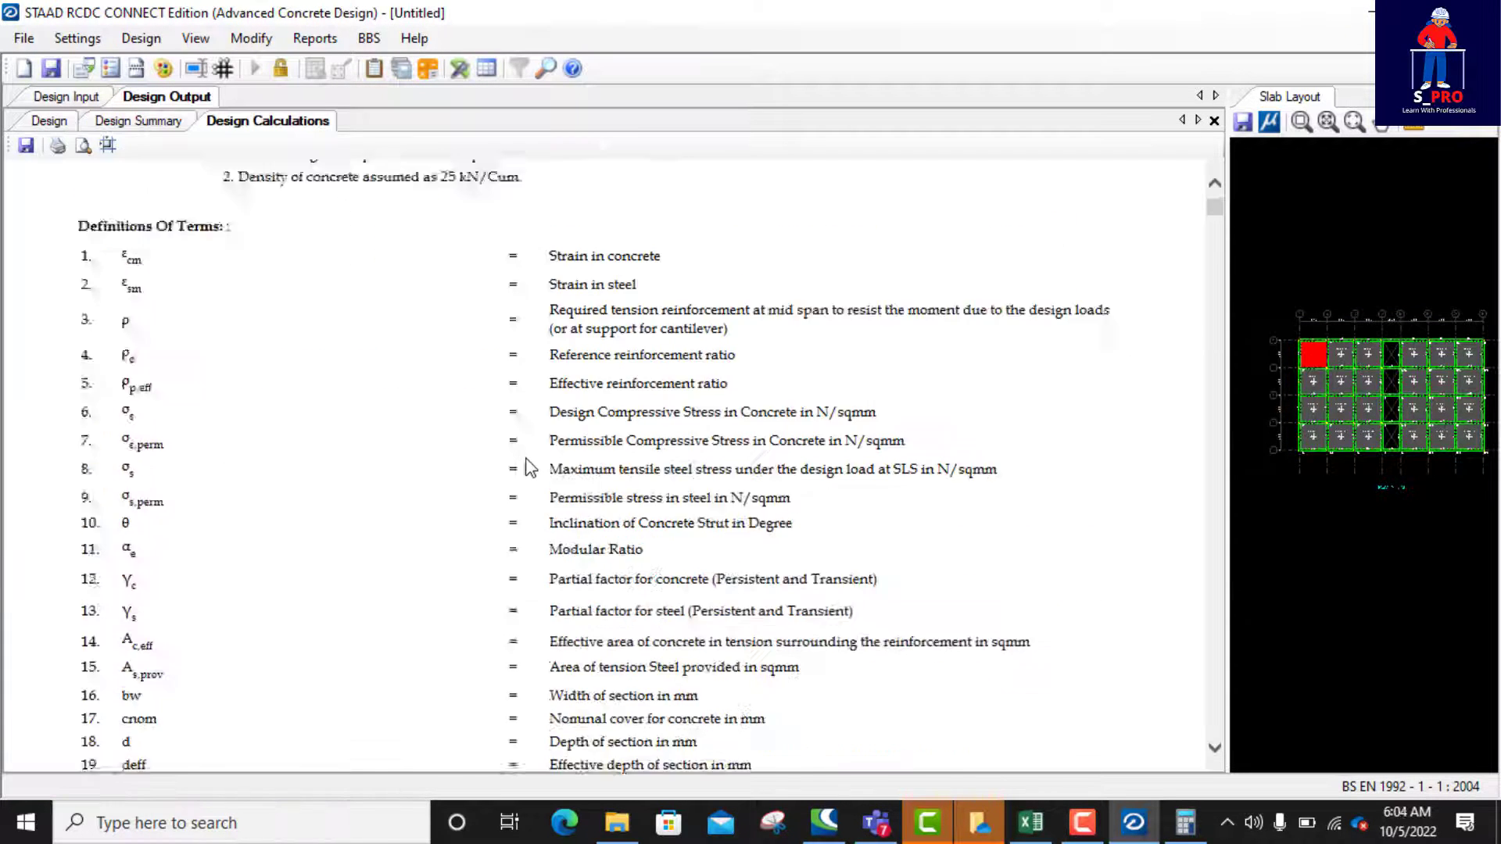
{"action": "scroll", "coordinate": [526, 459], "scroll_direction": "down", "scroll_amount": 1}
{"action": "scroll", "coordinate": [525, 455], "scroll_direction": "up", "scroll_amount": 1}
{"action": "scroll", "coordinate": [529, 462], "scroll_direction": "down", "scroll_amount": 20}
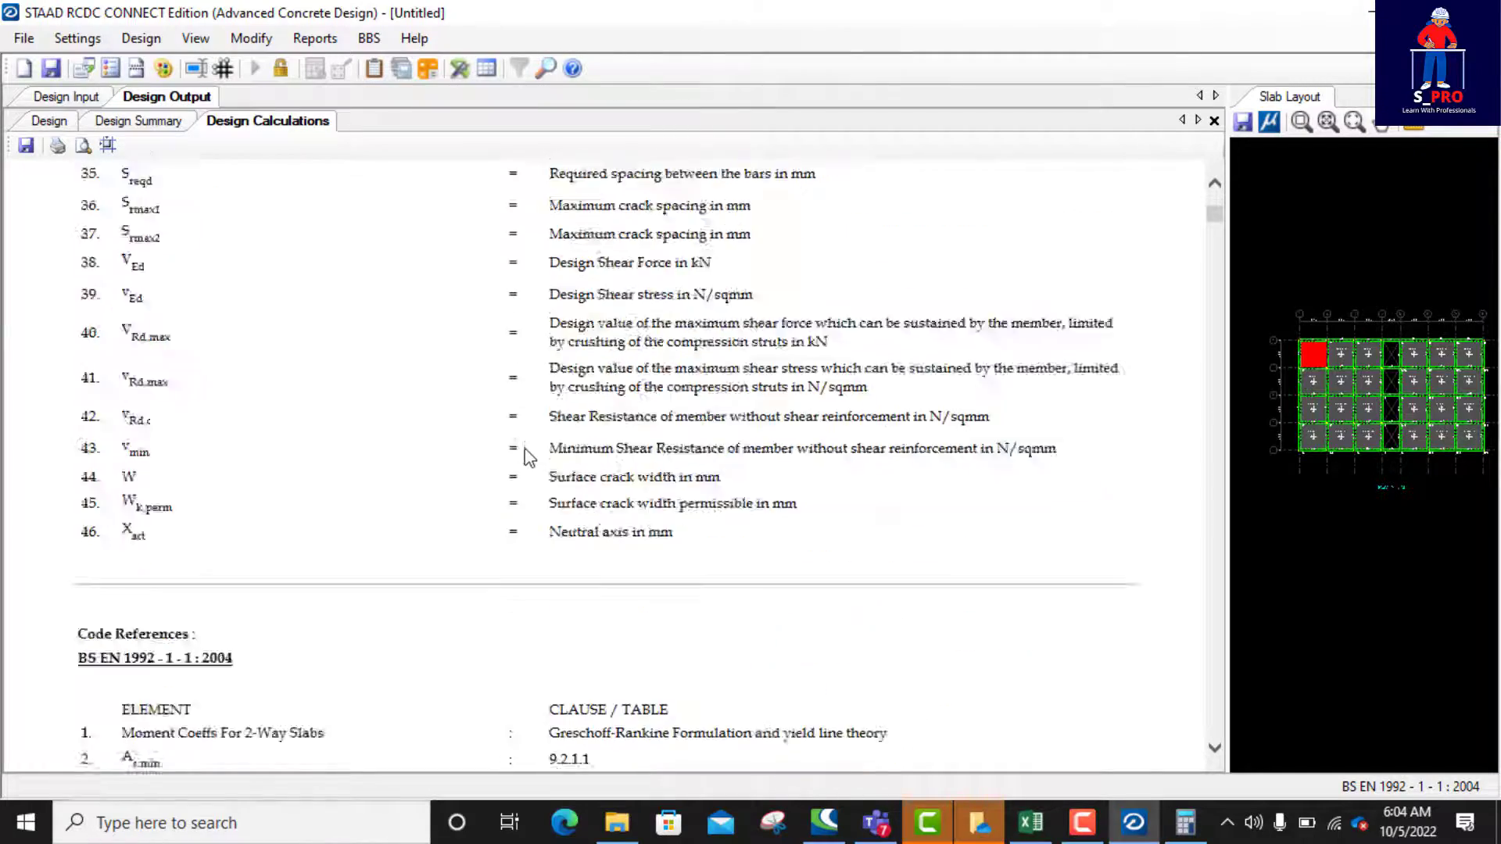
{"action": "scroll", "coordinate": [531, 449], "scroll_direction": "up", "scroll_amount": 10}
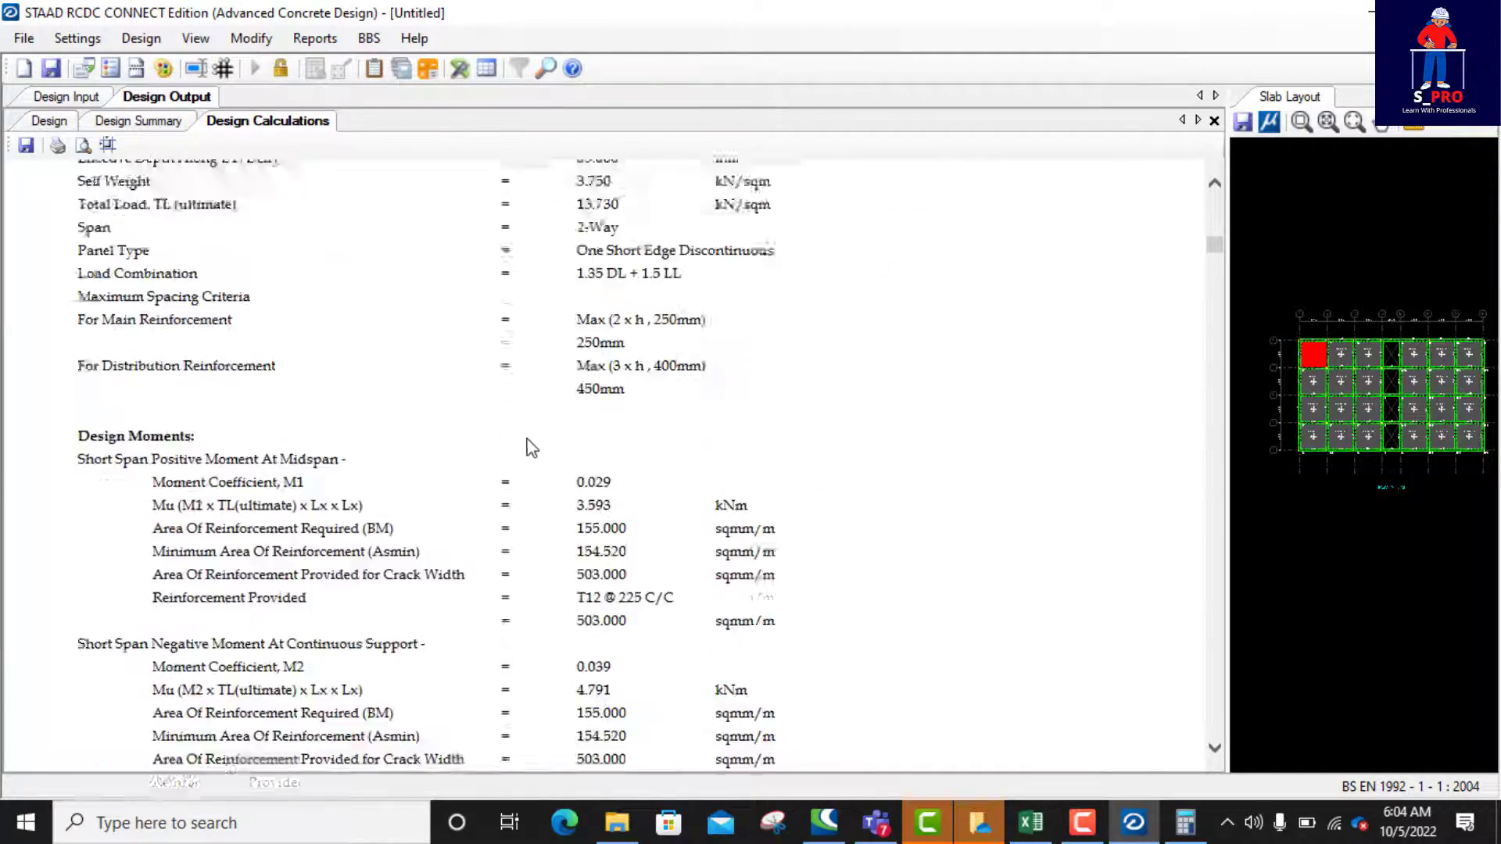
{"action": "scroll", "coordinate": [532, 446], "scroll_direction": "down", "scroll_amount": 10}
{"action": "scroll", "coordinate": [533, 440], "scroll_direction": "up", "scroll_amount": 10}
{"action": "scroll", "coordinate": [532, 440], "scroll_direction": "down", "scroll_amount": 15}
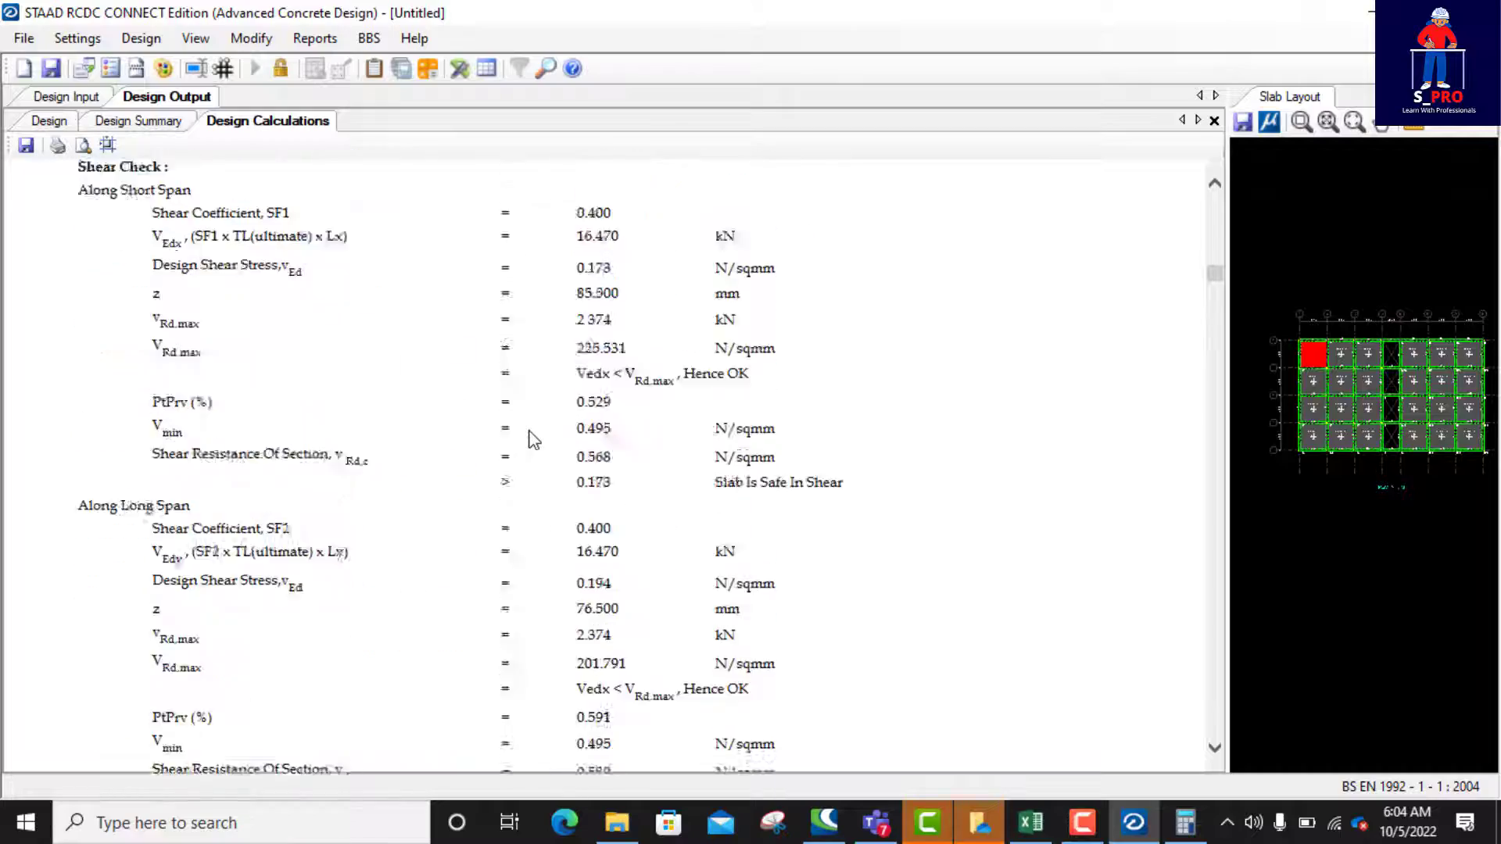
{"action": "scroll", "coordinate": [532, 436], "scroll_direction": "up", "scroll_amount": 13}
{"action": "scroll", "coordinate": [530, 436], "scroll_direction": "down", "scroll_amount": 12}
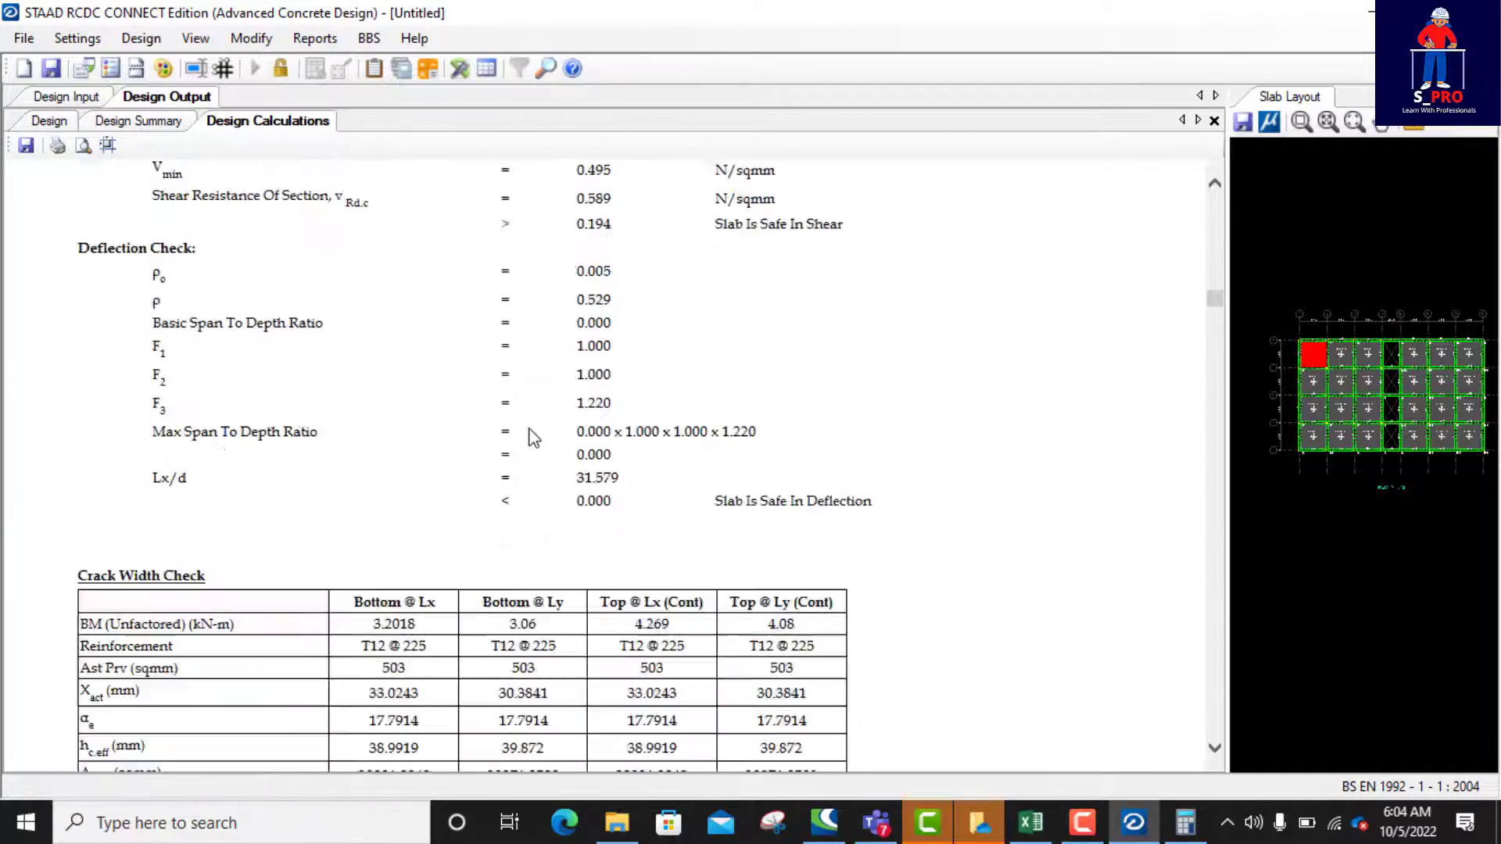
{"action": "scroll", "coordinate": [531, 434], "scroll_direction": "up", "scroll_amount": 15}
{"action": "scroll", "coordinate": [532, 435], "scroll_direction": "down", "scroll_amount": 15}
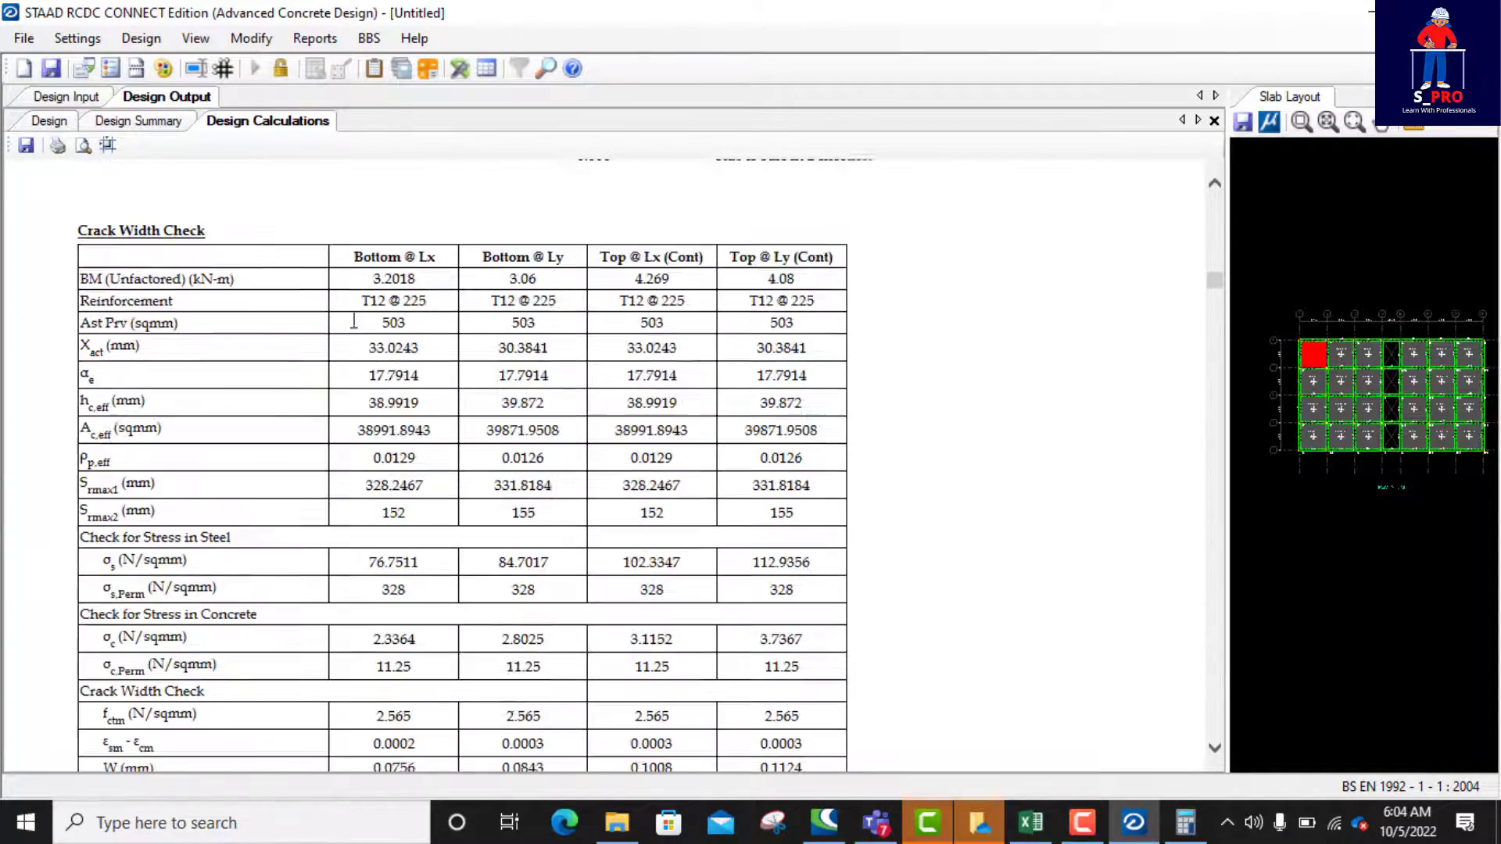
{"action": "left_click", "coordinate": [305, 43]}
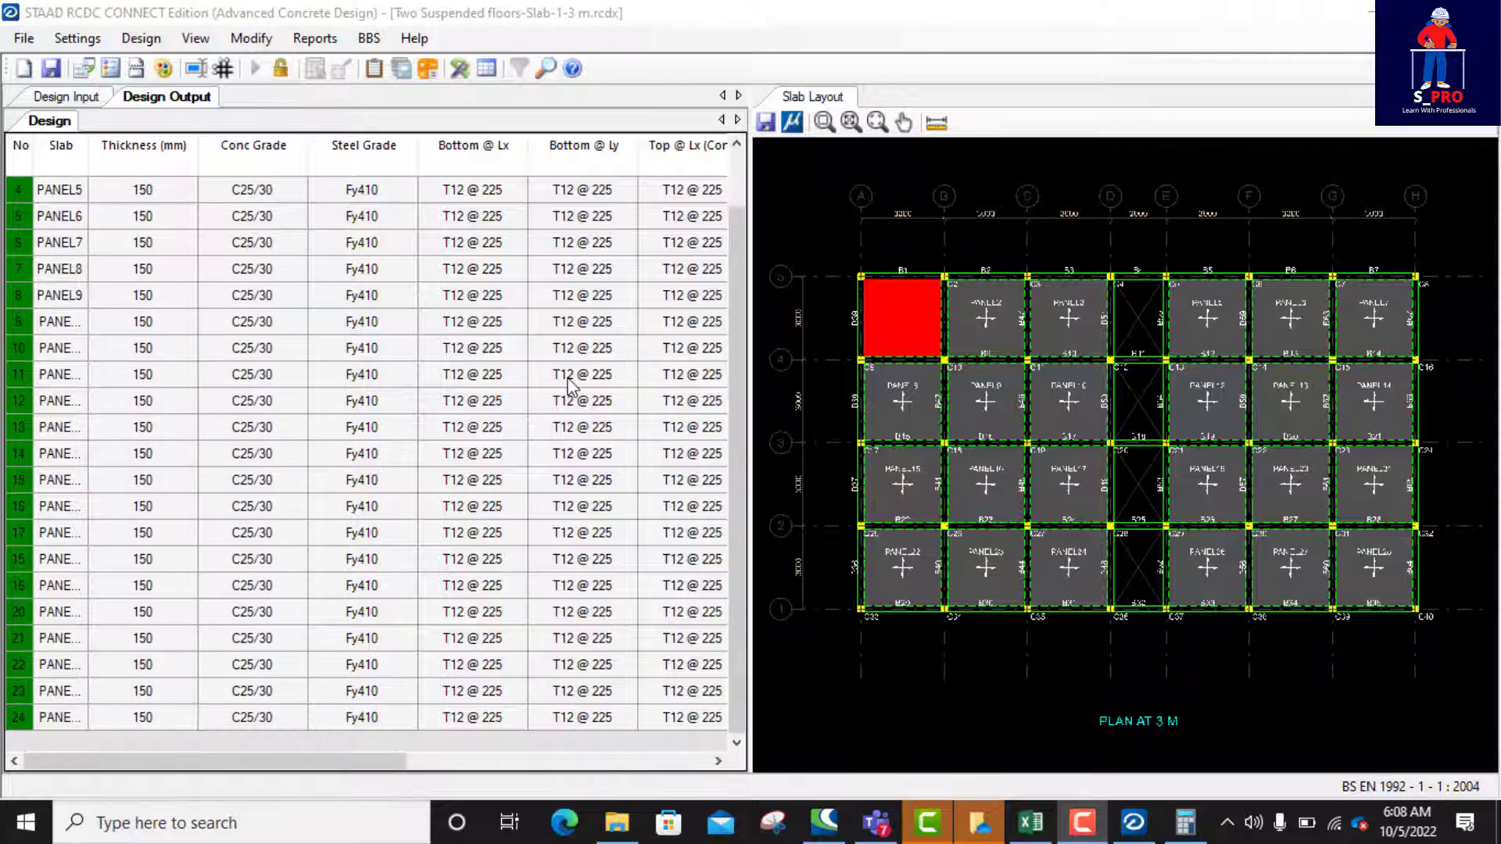
{"action": "scroll", "coordinate": [921, 333], "scroll_direction": "down", "scroll_amount": 2}
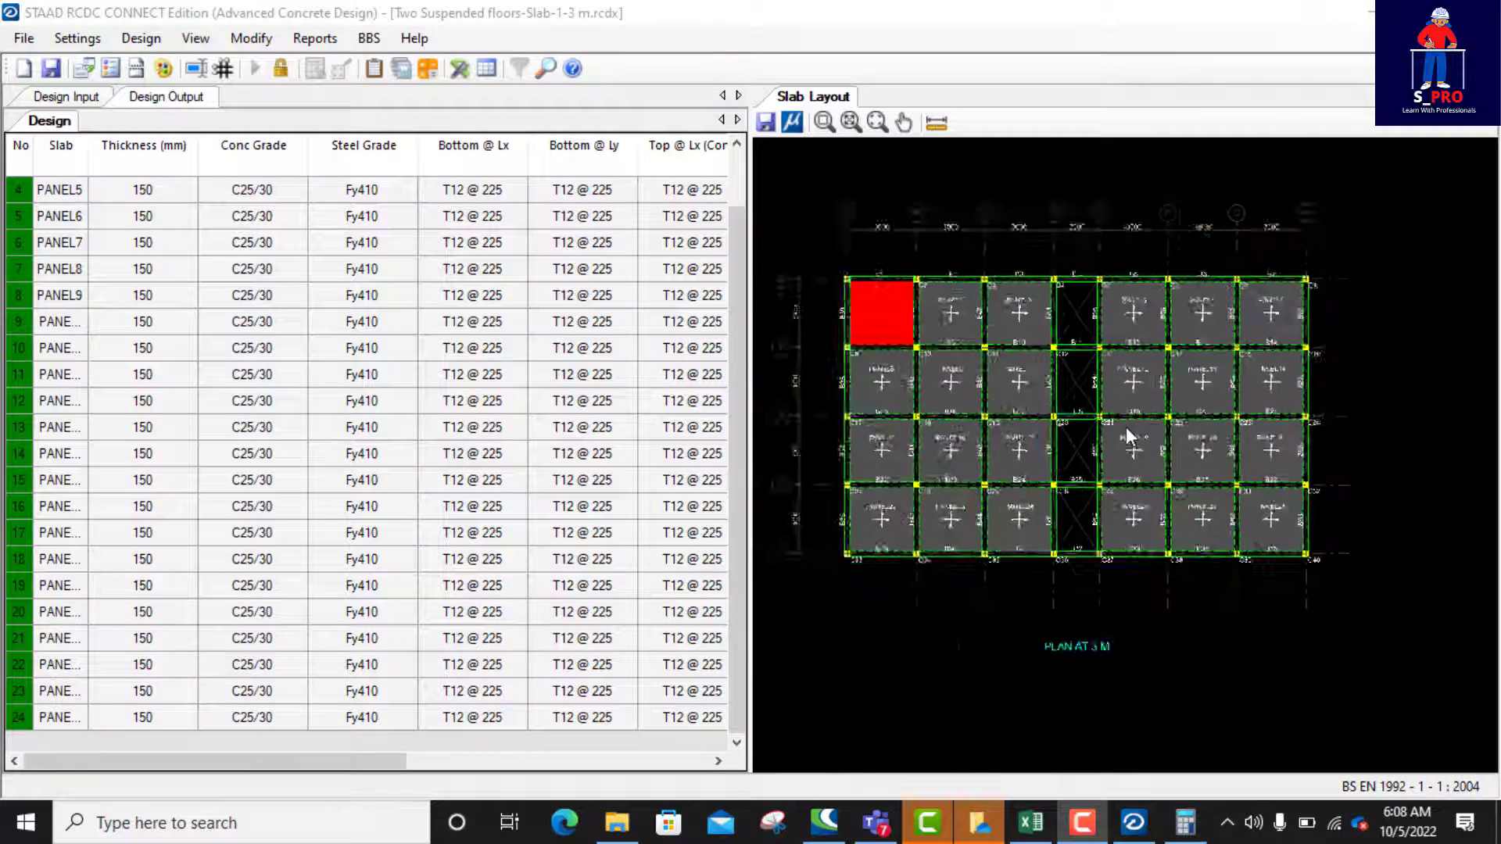
{"action": "scroll", "coordinate": [1126, 427], "scroll_direction": "down", "scroll_amount": 1}
{"action": "scroll", "coordinate": [1073, 596], "scroll_direction": "up", "scroll_amount": 3}
{"action": "scroll", "coordinate": [1037, 536], "scroll_direction": "down", "scroll_amount": 2}
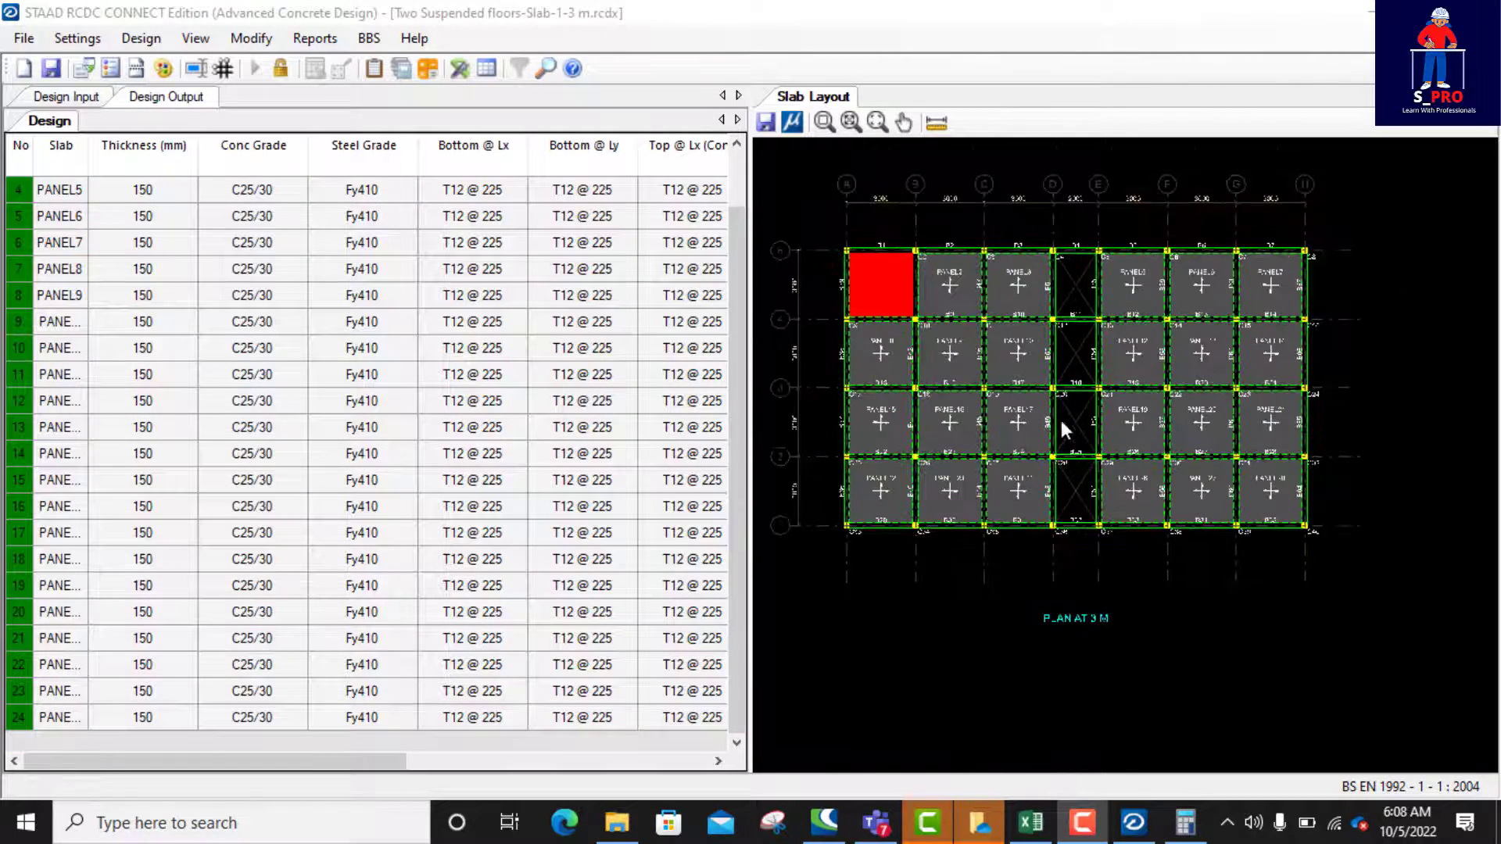
{"action": "scroll", "coordinate": [923, 357], "scroll_direction": "up", "scroll_amount": 3}
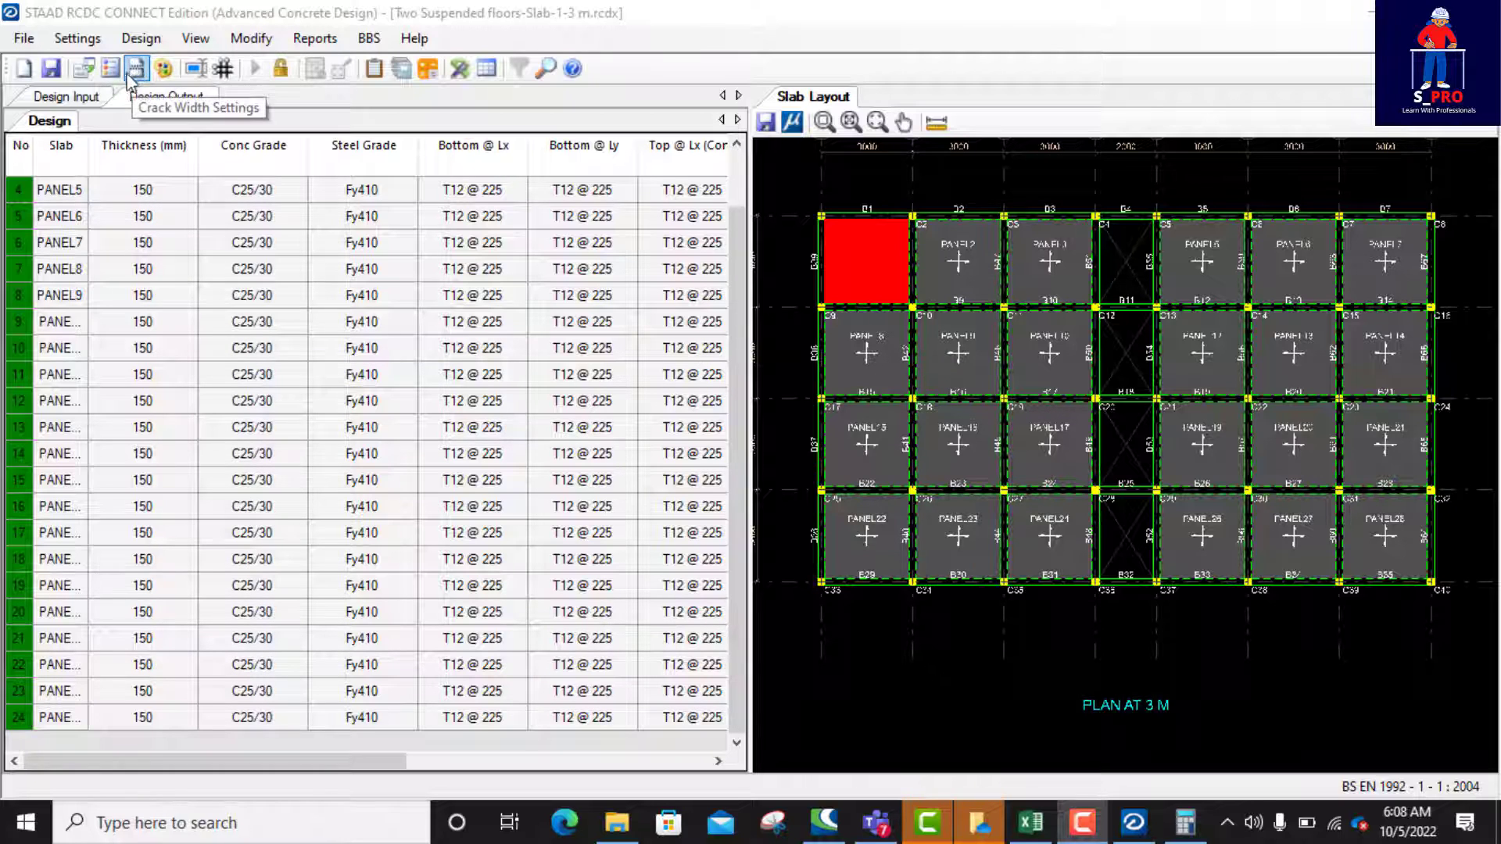
{"action": "scroll", "coordinate": [926, 356], "scroll_direction": "down", "scroll_amount": 2}
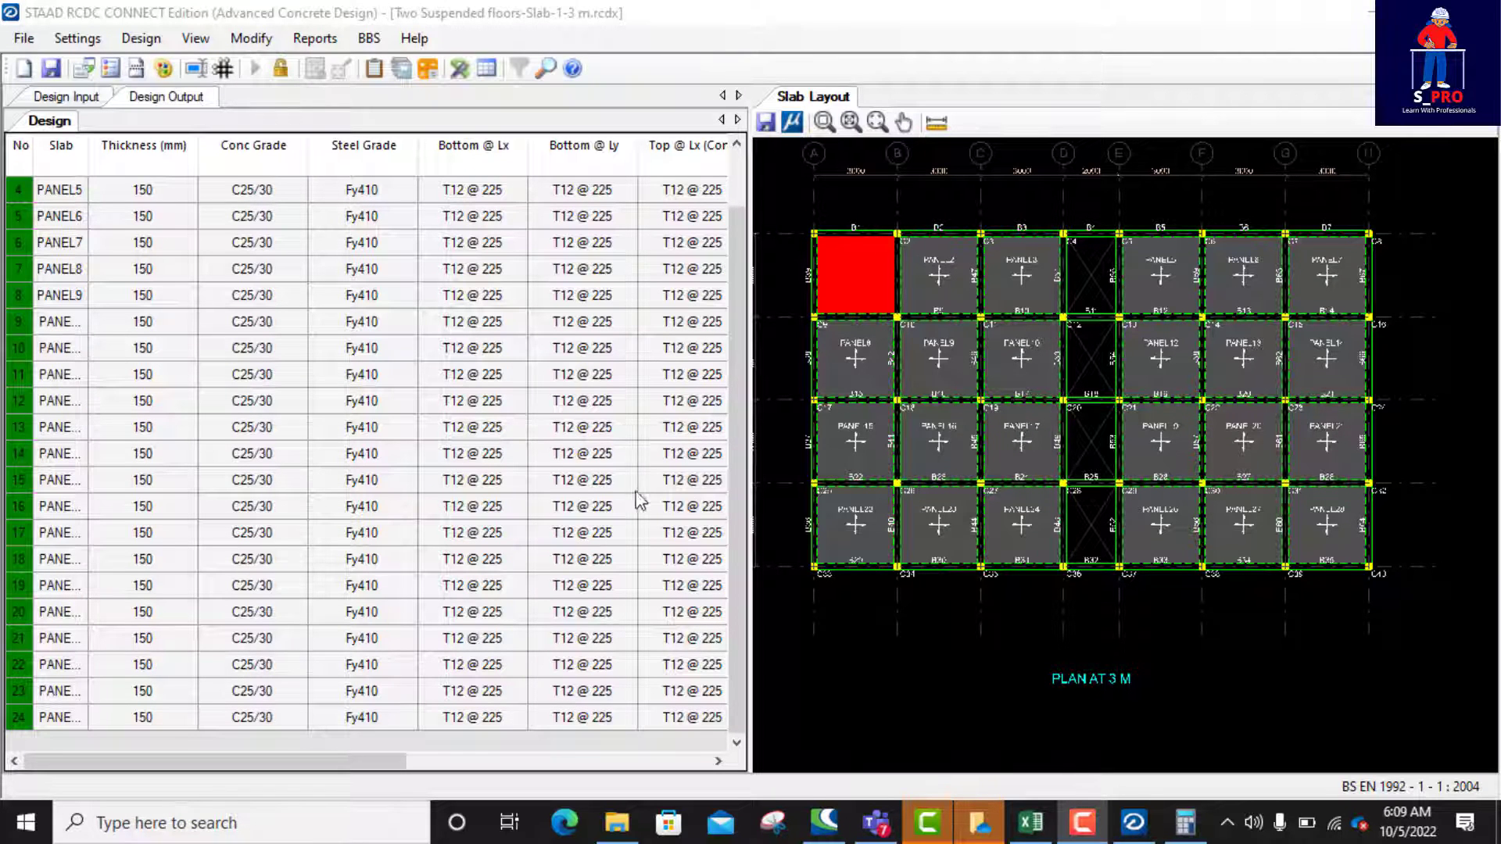
Step: Switch to the load computations workbook in Excel and review the self-weight factor, contingency and slab finishes on the DL & LL CALCULATION sheet
{"action": "left_click", "coordinate": [1031, 823]}
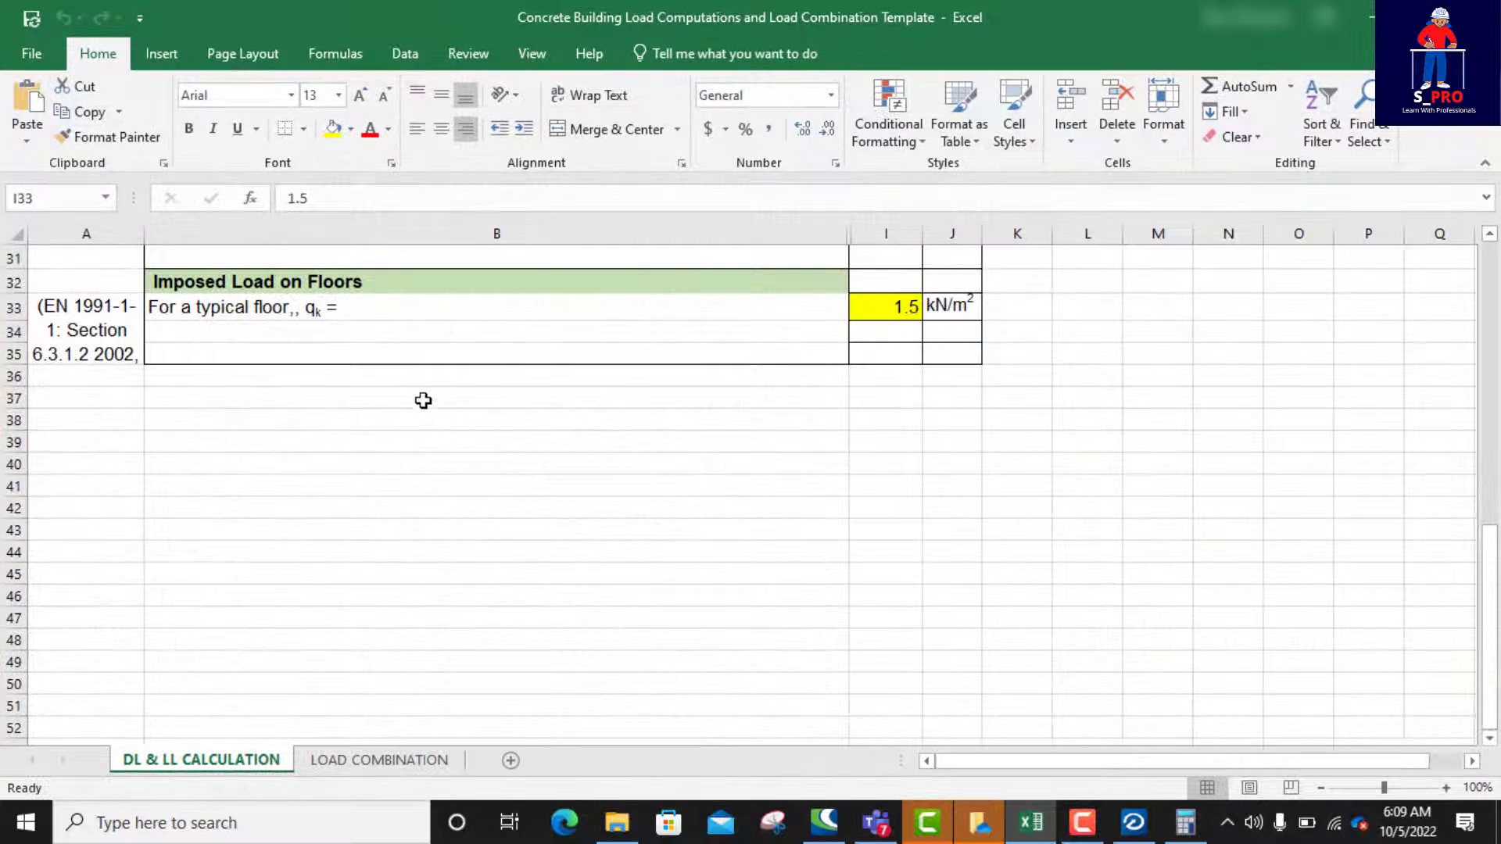
{"action": "scroll", "coordinate": [436, 435], "scroll_direction": "up", "scroll_amount": 10}
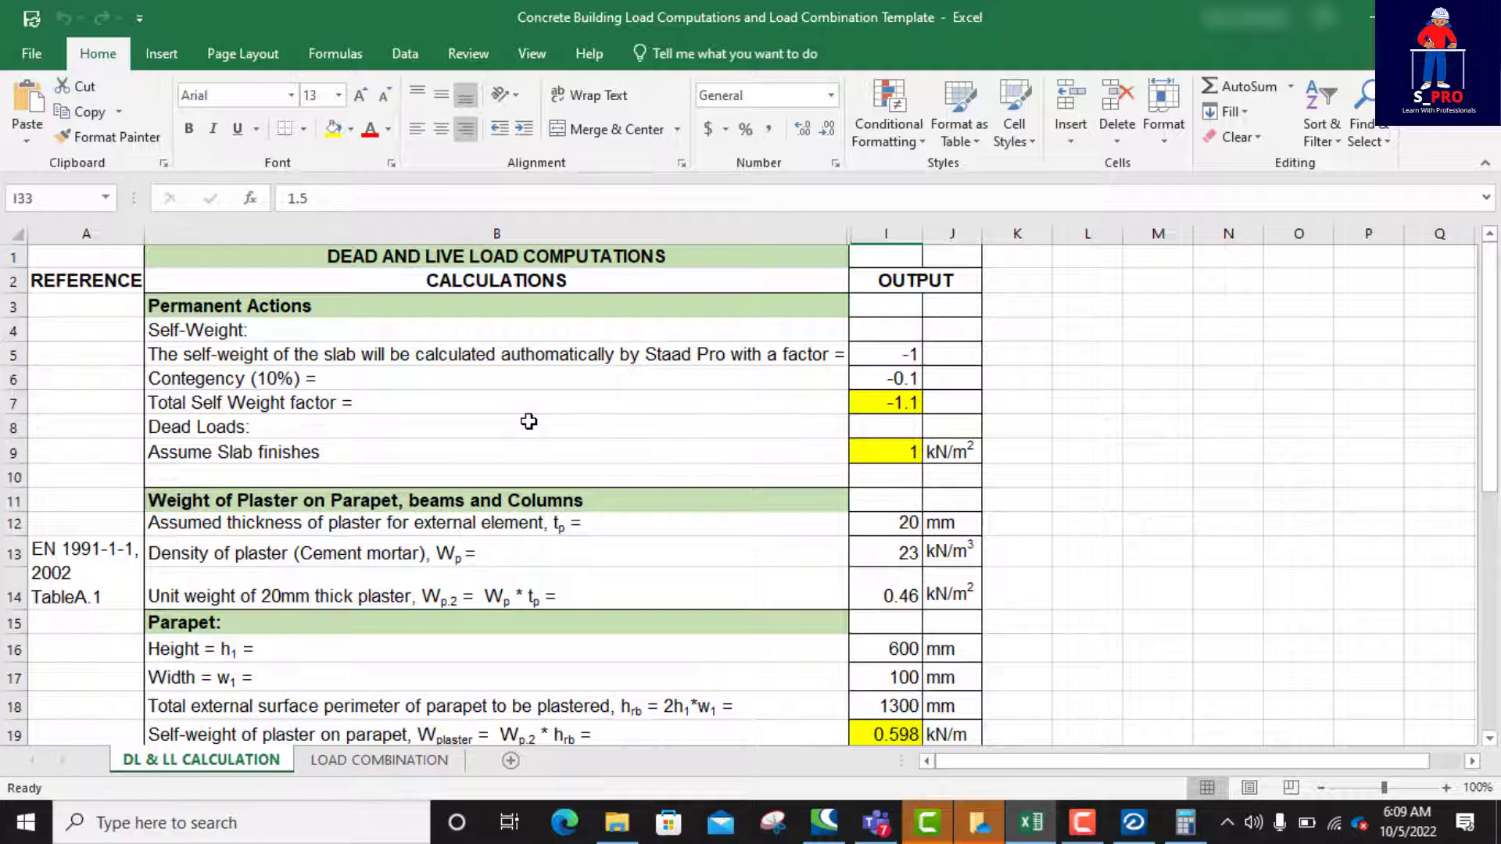
{"action": "scroll", "coordinate": [536, 463], "scroll_direction": "down", "scroll_amount": 1}
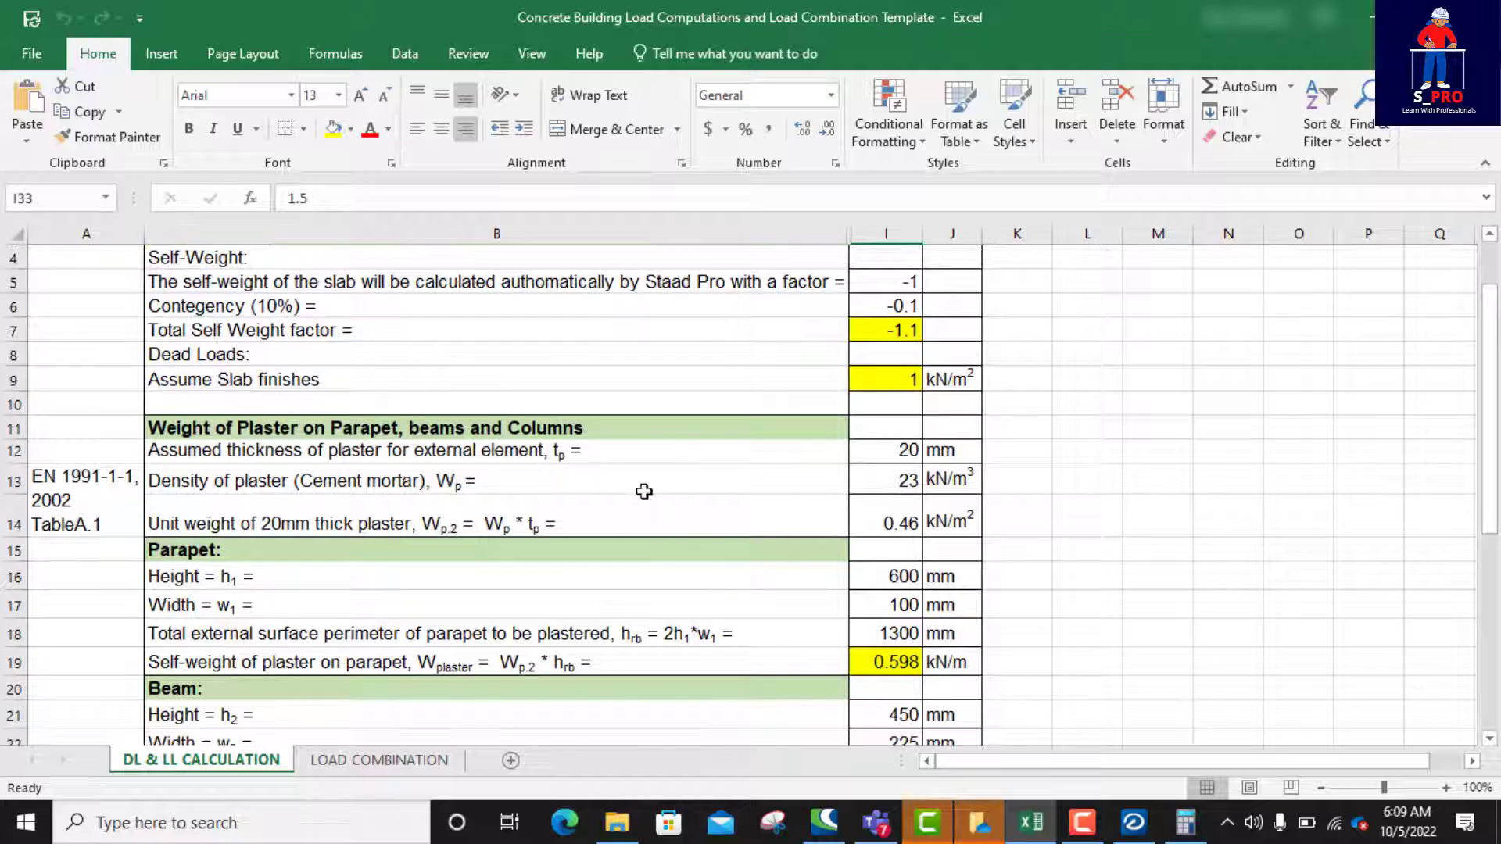
{"action": "scroll", "coordinate": [665, 489], "scroll_direction": "up", "scroll_amount": 1}
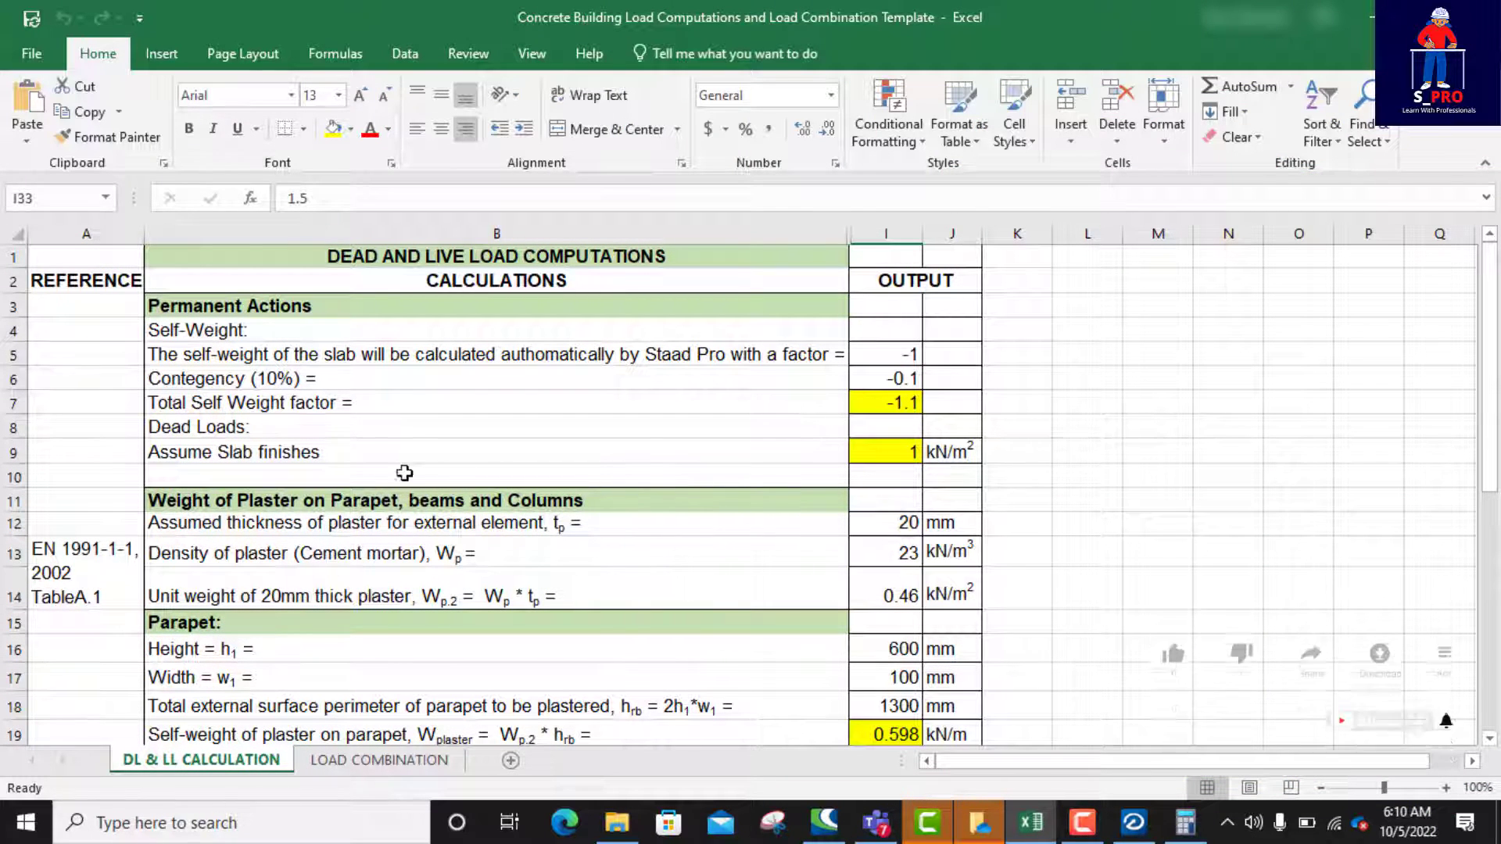
{"action": "left_click", "coordinate": [911, 361]}
{"action": "left_click", "coordinate": [907, 378]}
{"action": "left_click", "coordinate": [905, 402]}
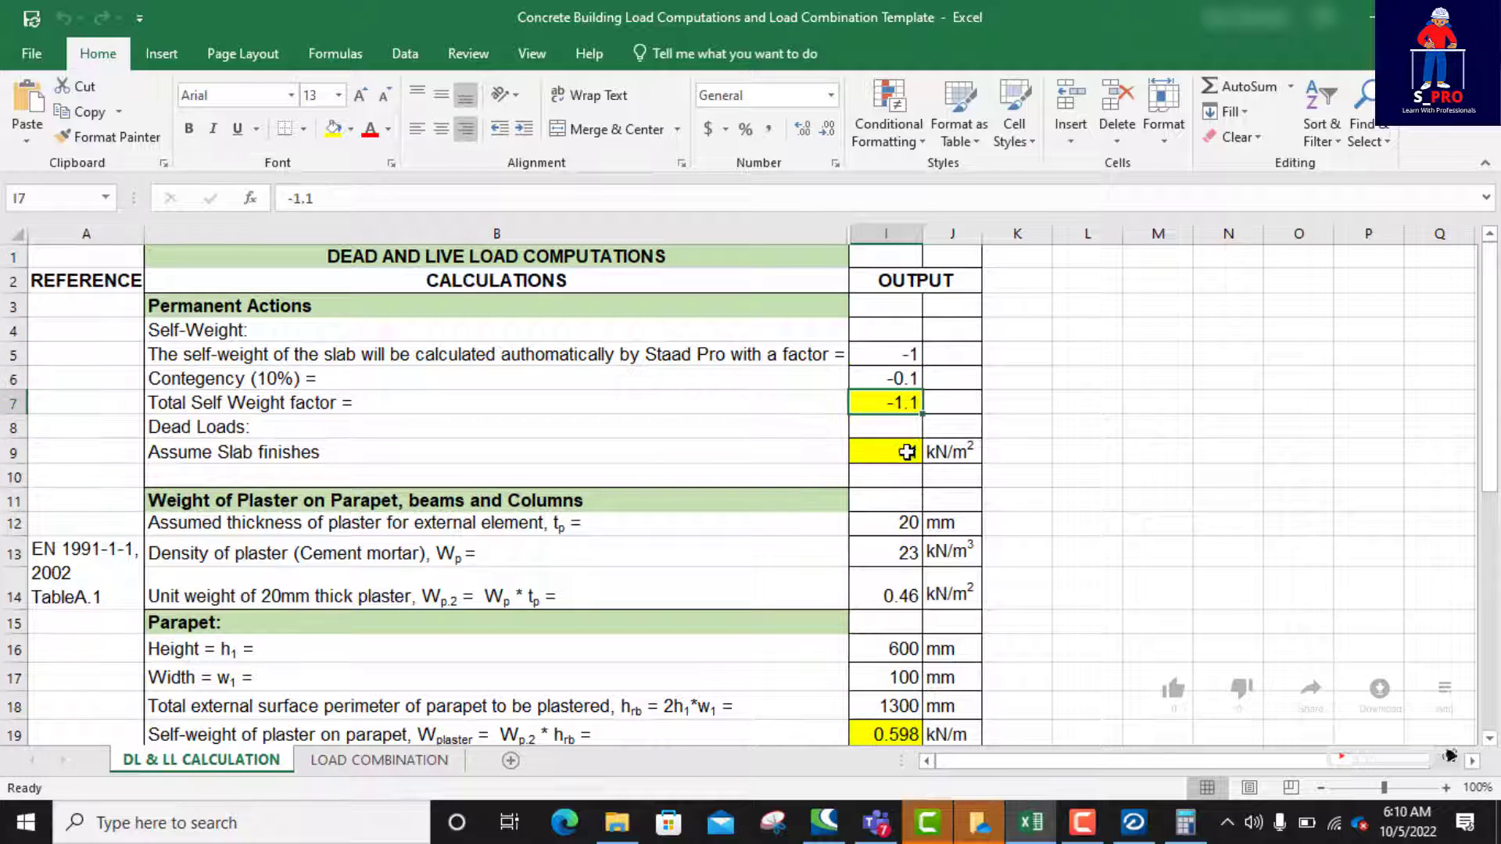
{"action": "left_click", "coordinate": [905, 445]}
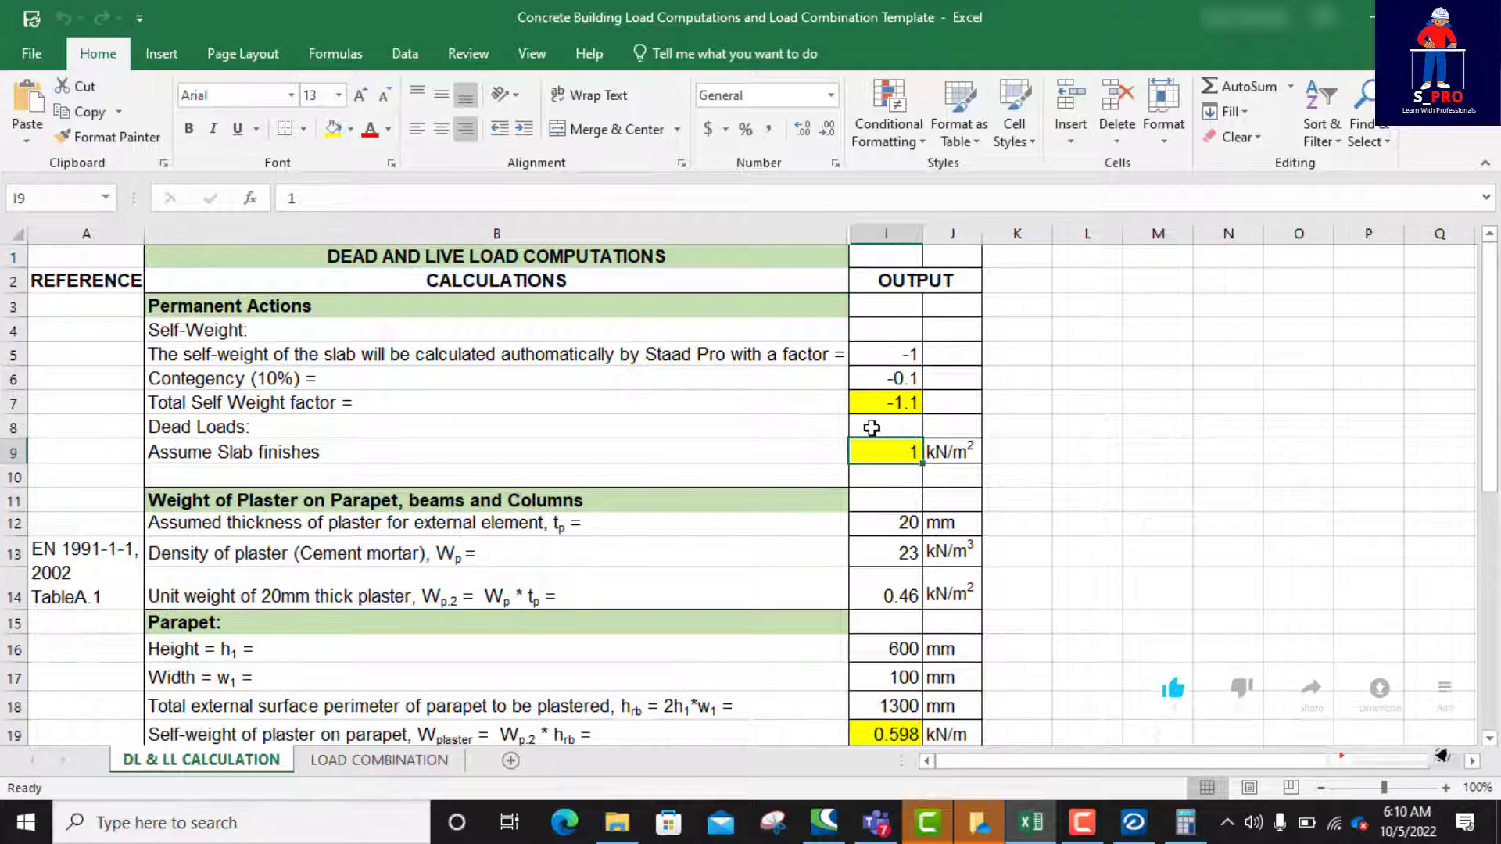
{"action": "scroll", "coordinate": [723, 495], "scroll_direction": "down", "scroll_amount": 2}
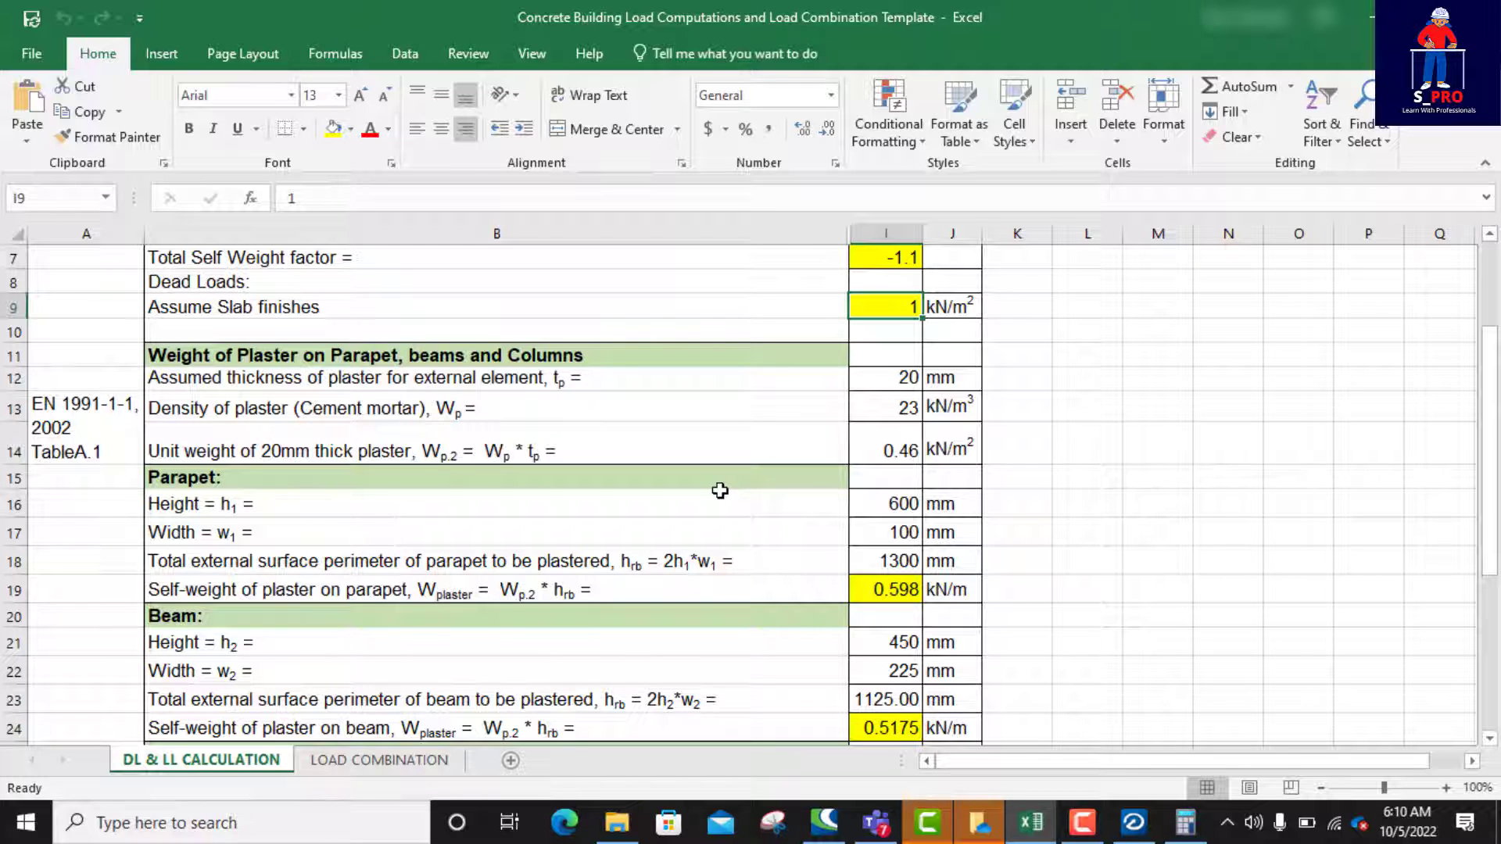
{"action": "scroll", "coordinate": [887, 488], "scroll_direction": "up", "scroll_amount": 2}
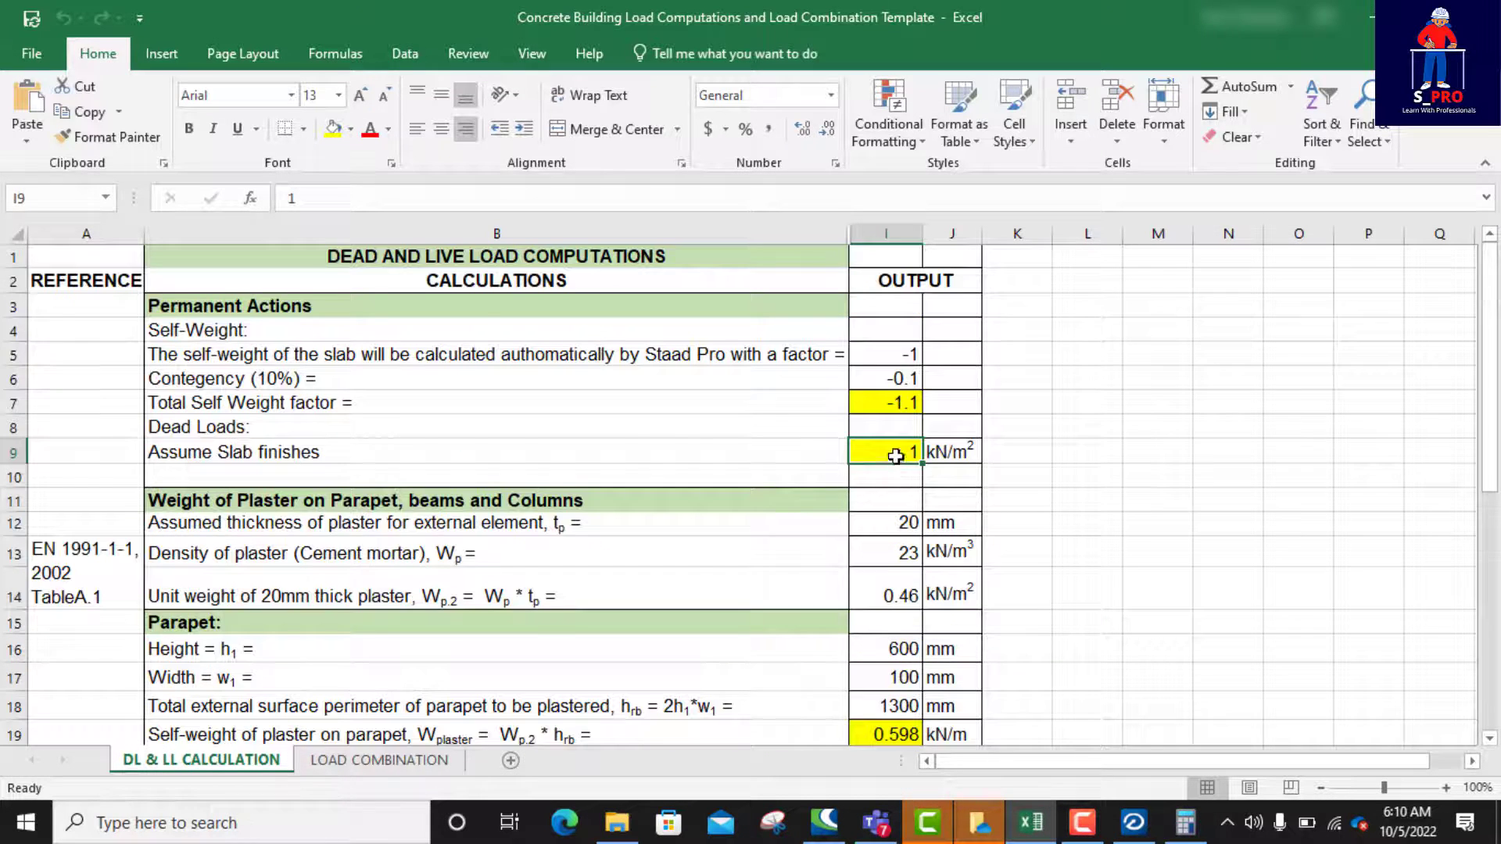
Step: Set the beam height h2 to 300 mm and the beam width w2 to 150 mm in the plaster load calculation
{"action": "scroll", "coordinate": [895, 456], "scroll_direction": "down", "scroll_amount": 6}
{"action": "left_click", "coordinate": [899, 313]}
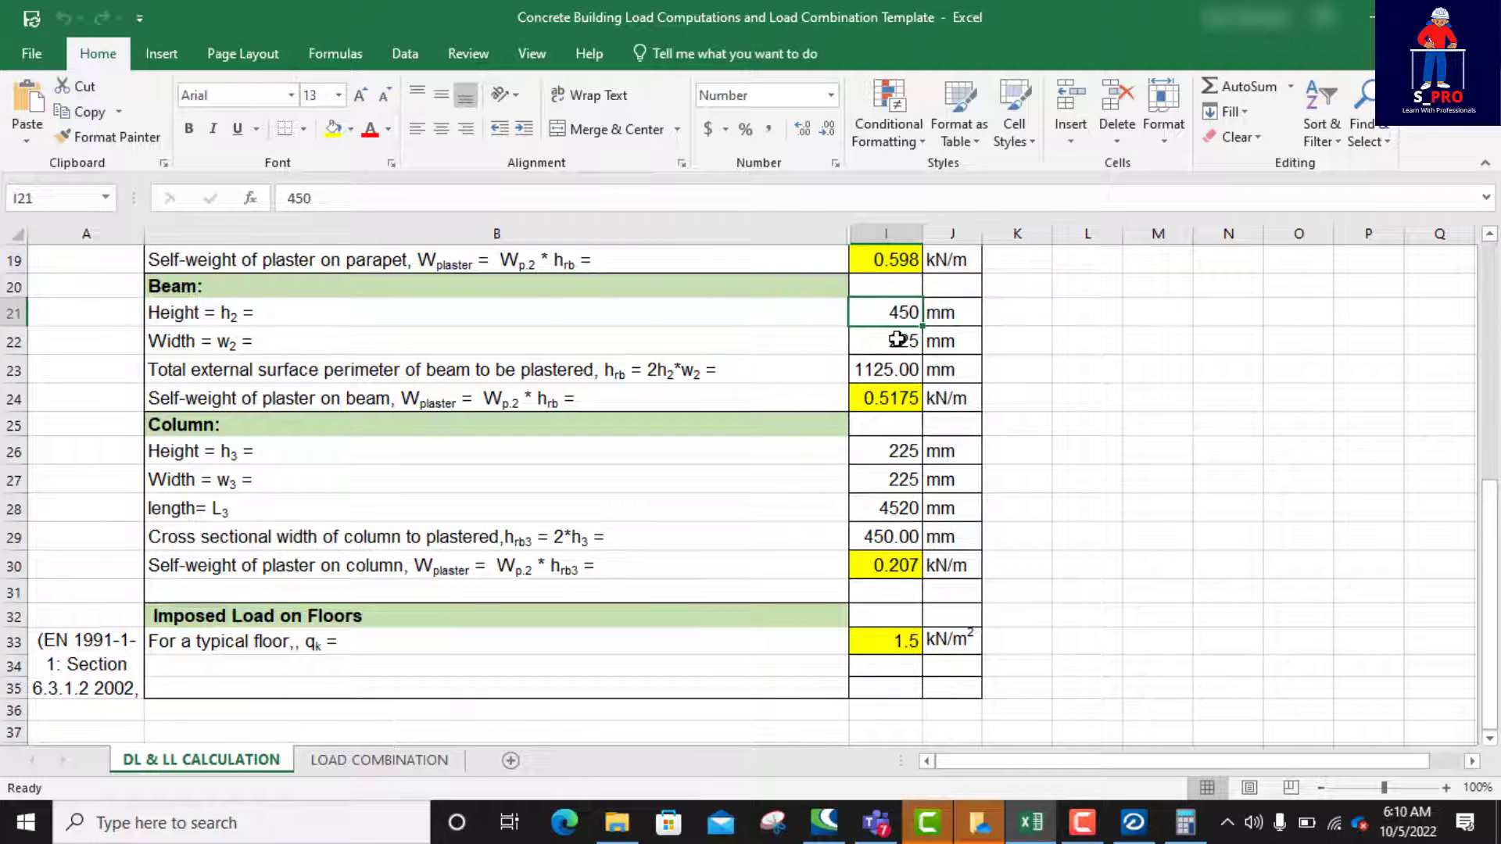
{"action": "left_click", "coordinate": [898, 339]}
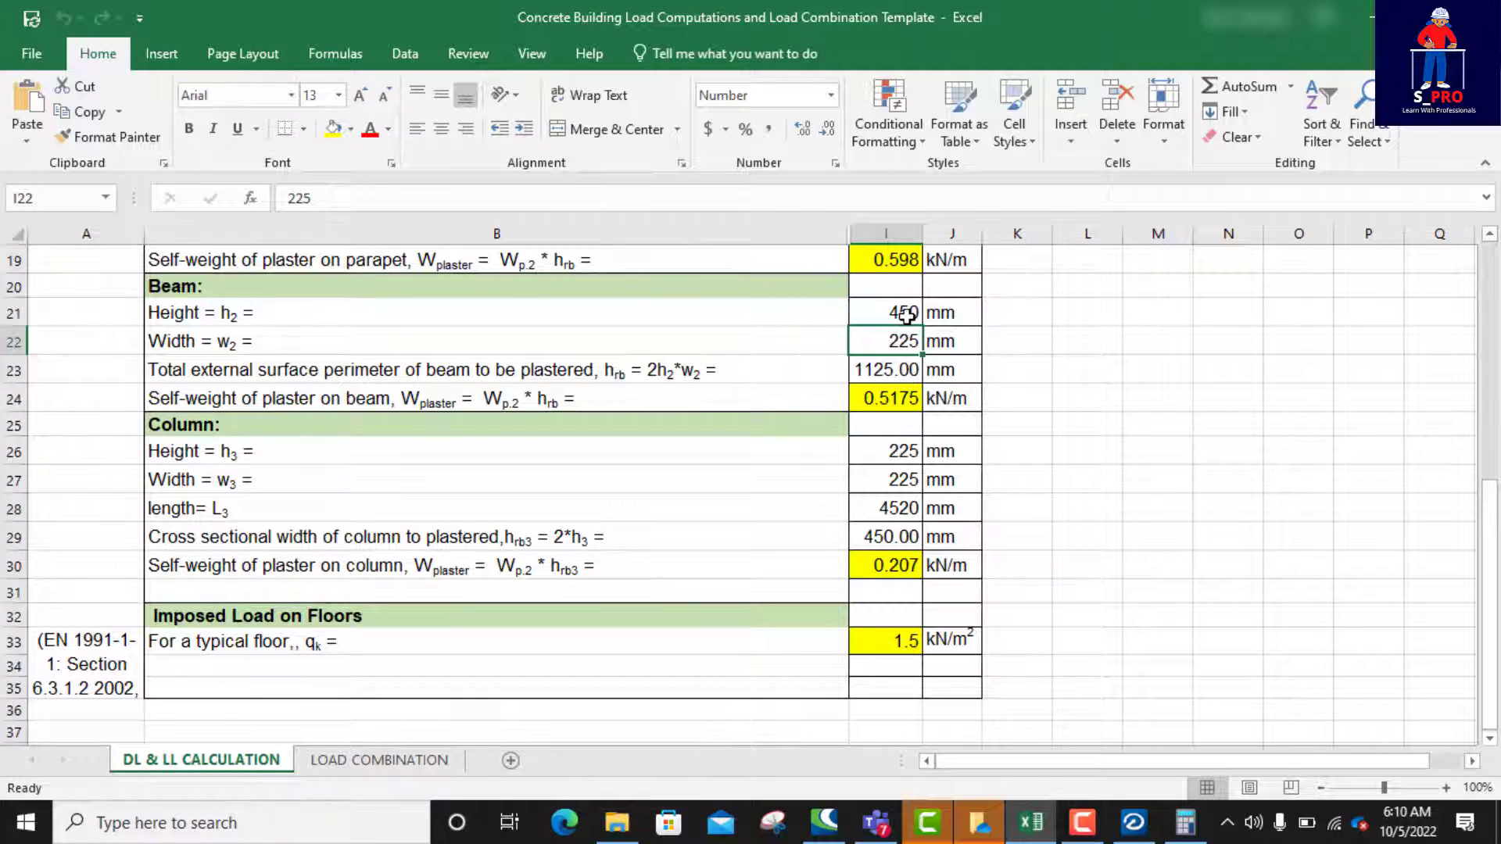
{"action": "left_click", "coordinate": [903, 313]}
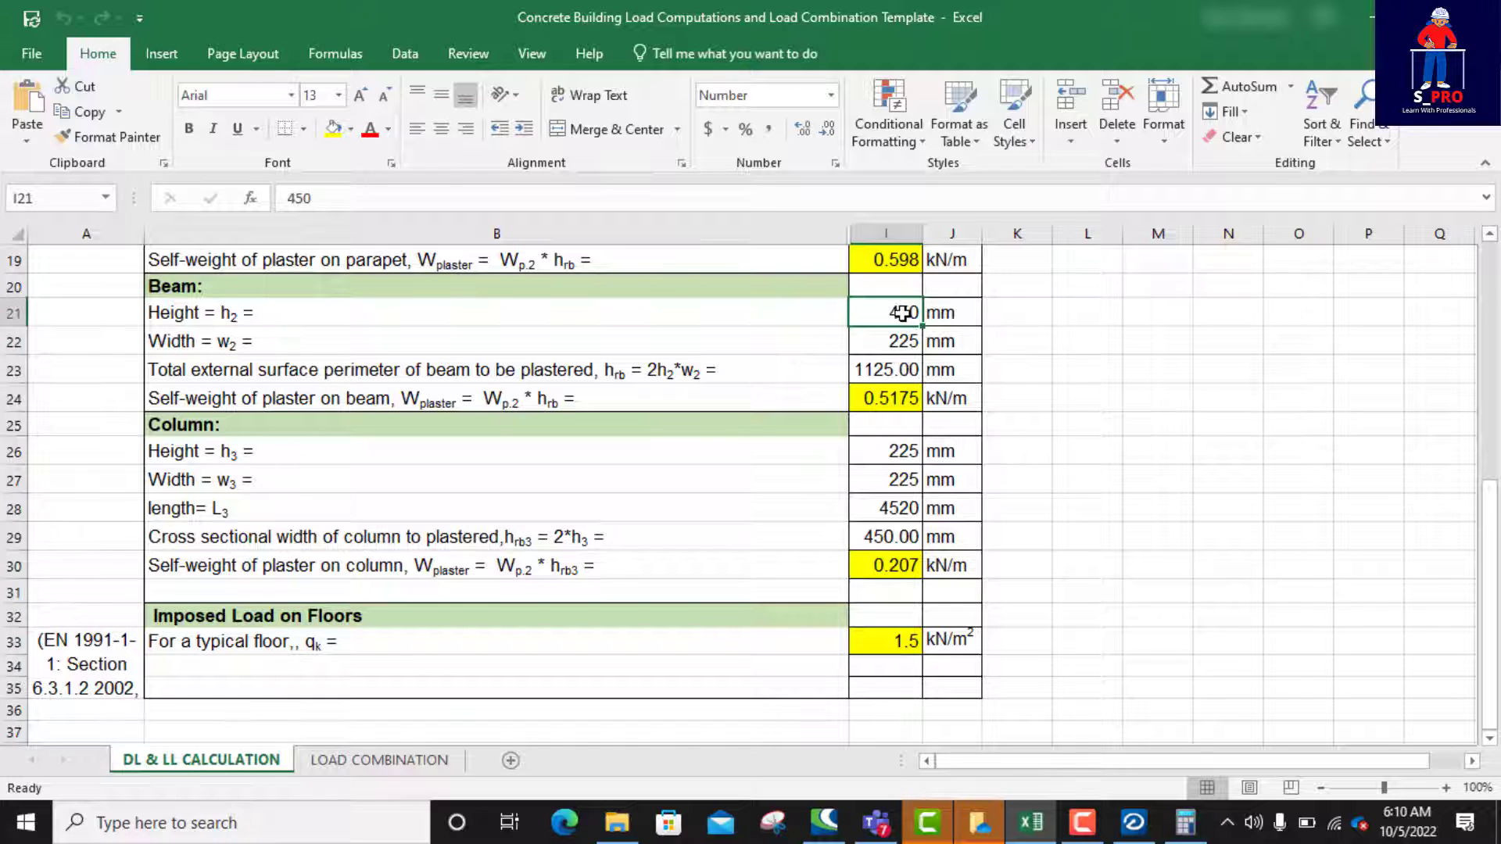
{"action": "type", "text": "300"}
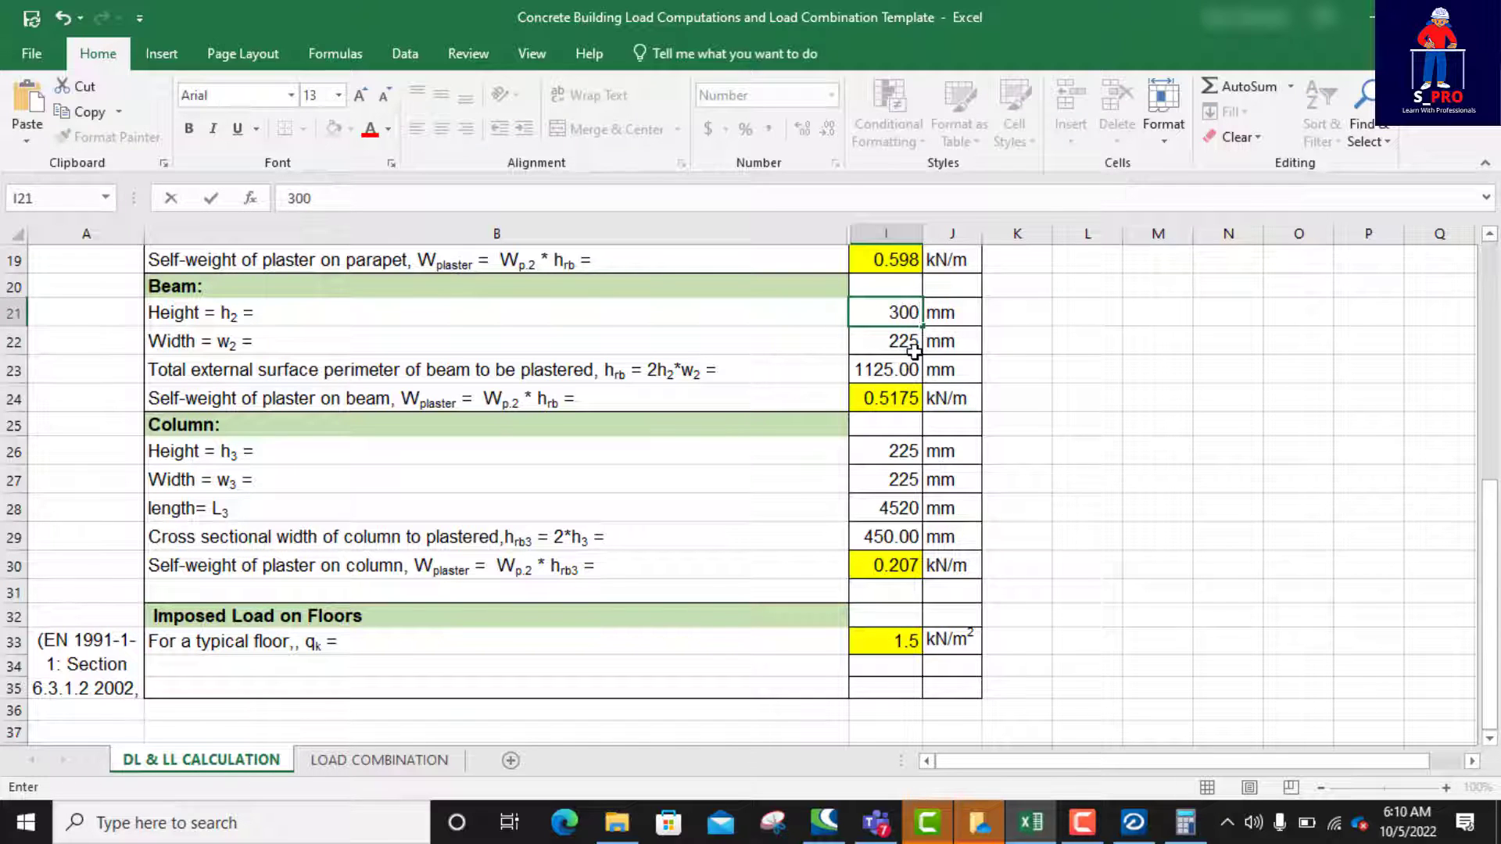
{"action": "key", "text": "Return"}
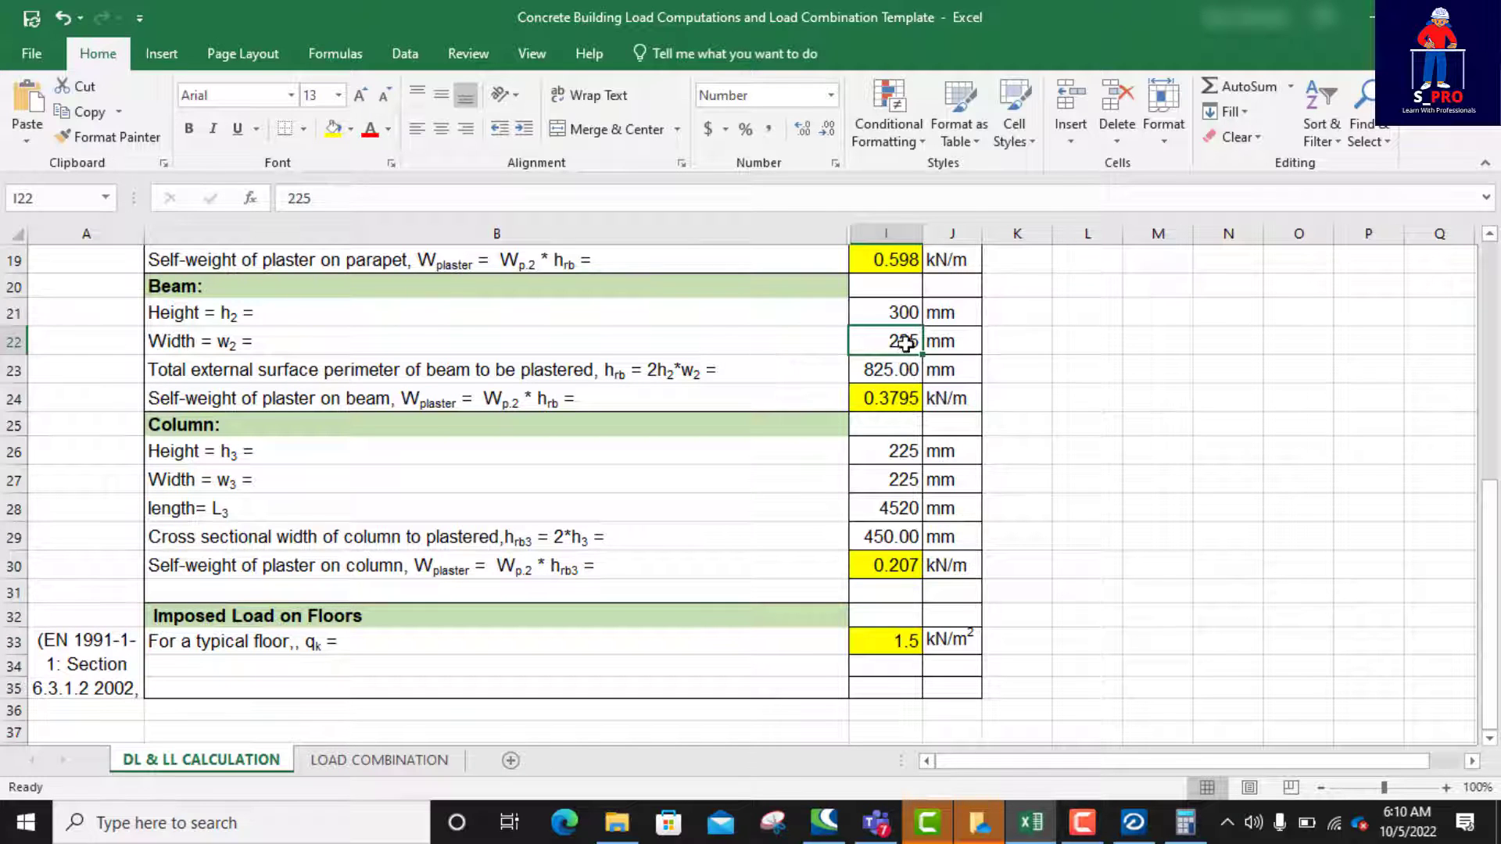
{"action": "type", "text": "1"}
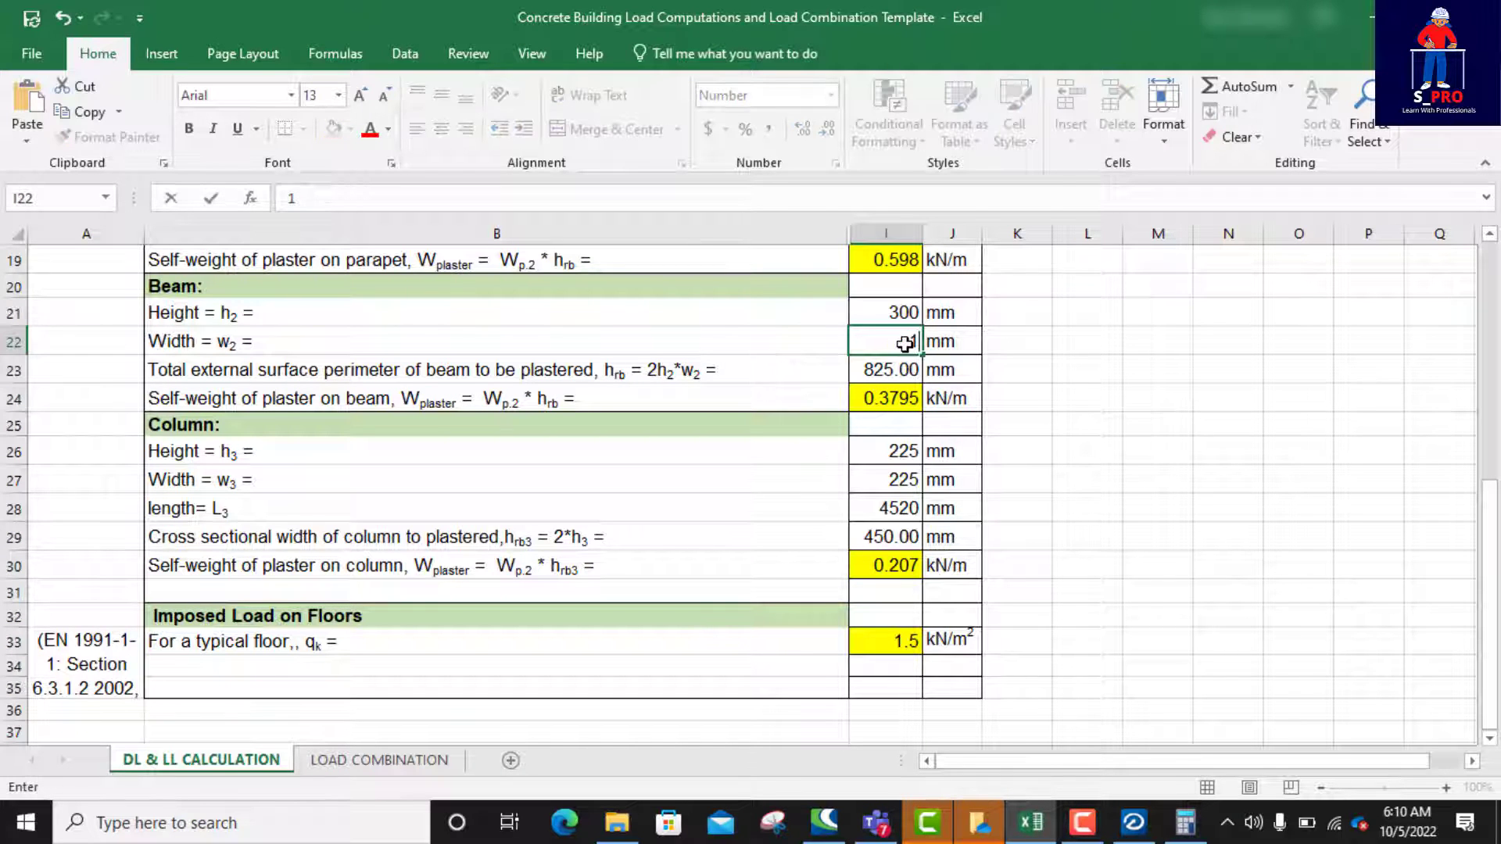
{"action": "type", "text": "50"}
{"action": "key", "text": "Return"}
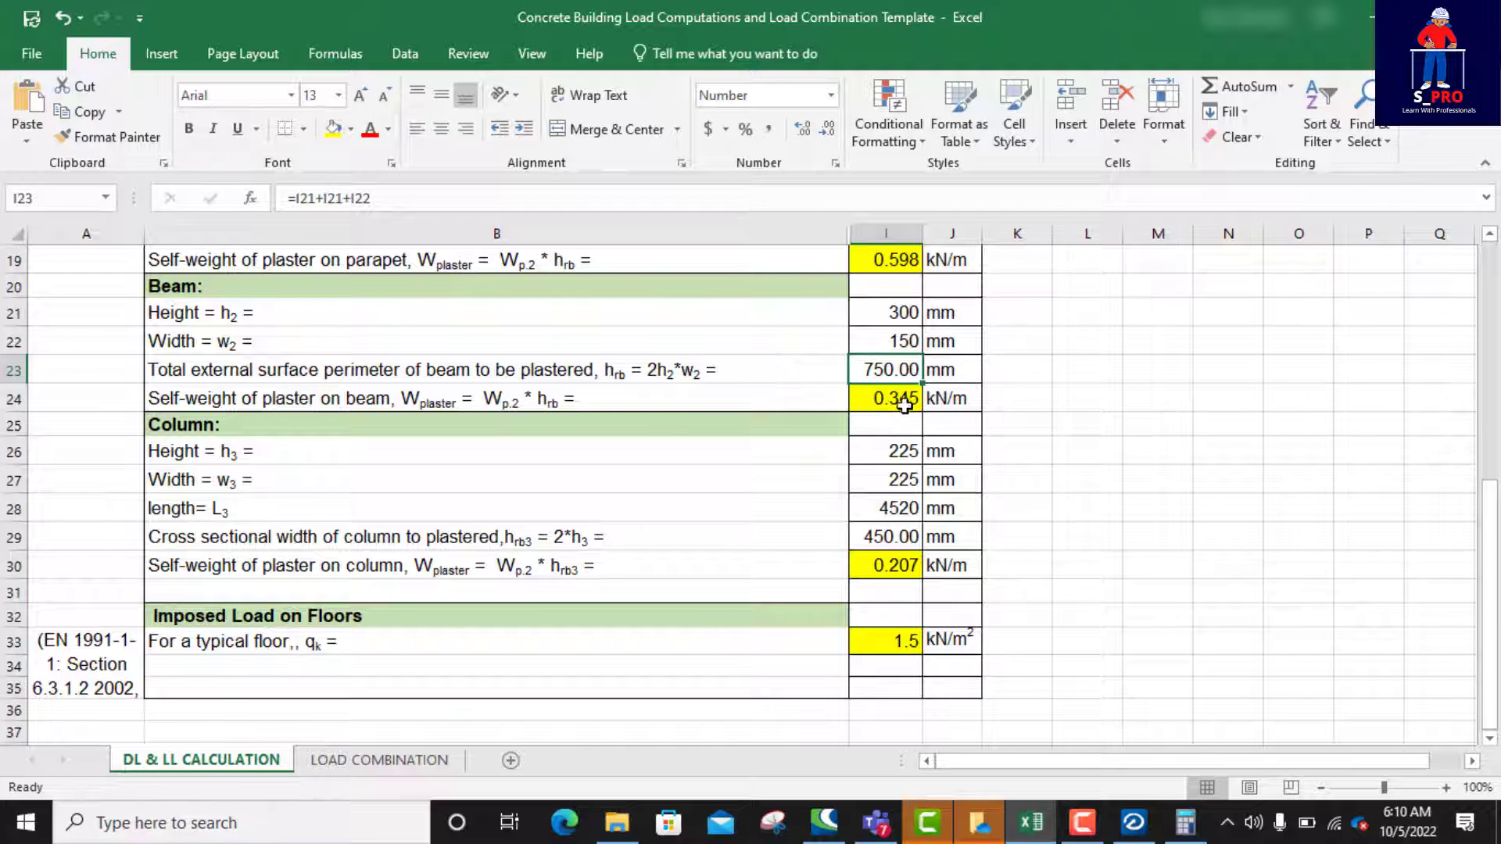
Step: Set the beam height h2 in the plaster load calculation to 450 mm
{"action": "left_click", "coordinate": [904, 315]}
{"action": "type", "text": "450"}
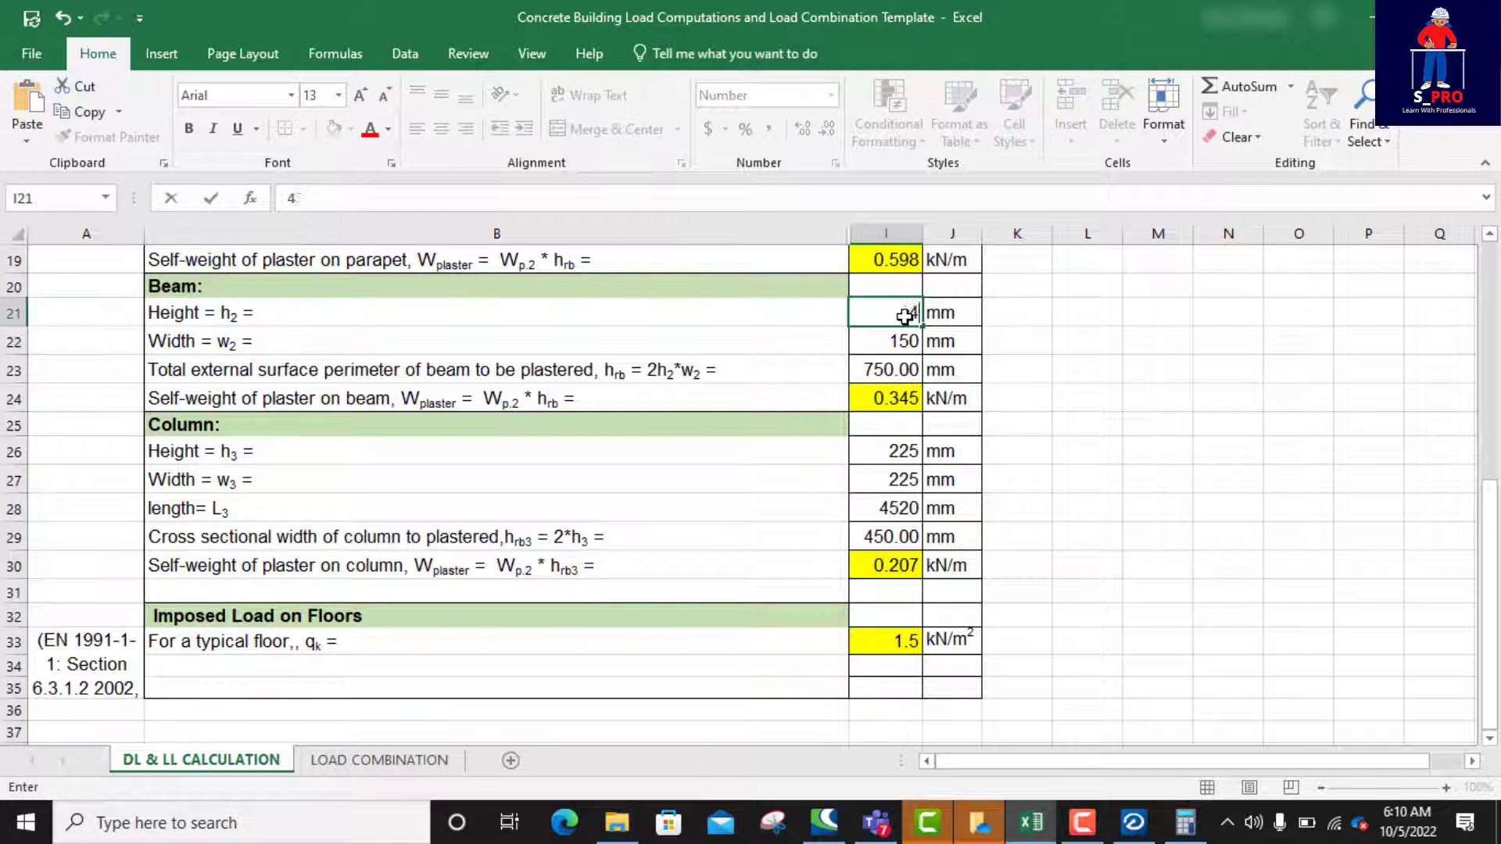
{"action": "left_click", "coordinate": [901, 345]}
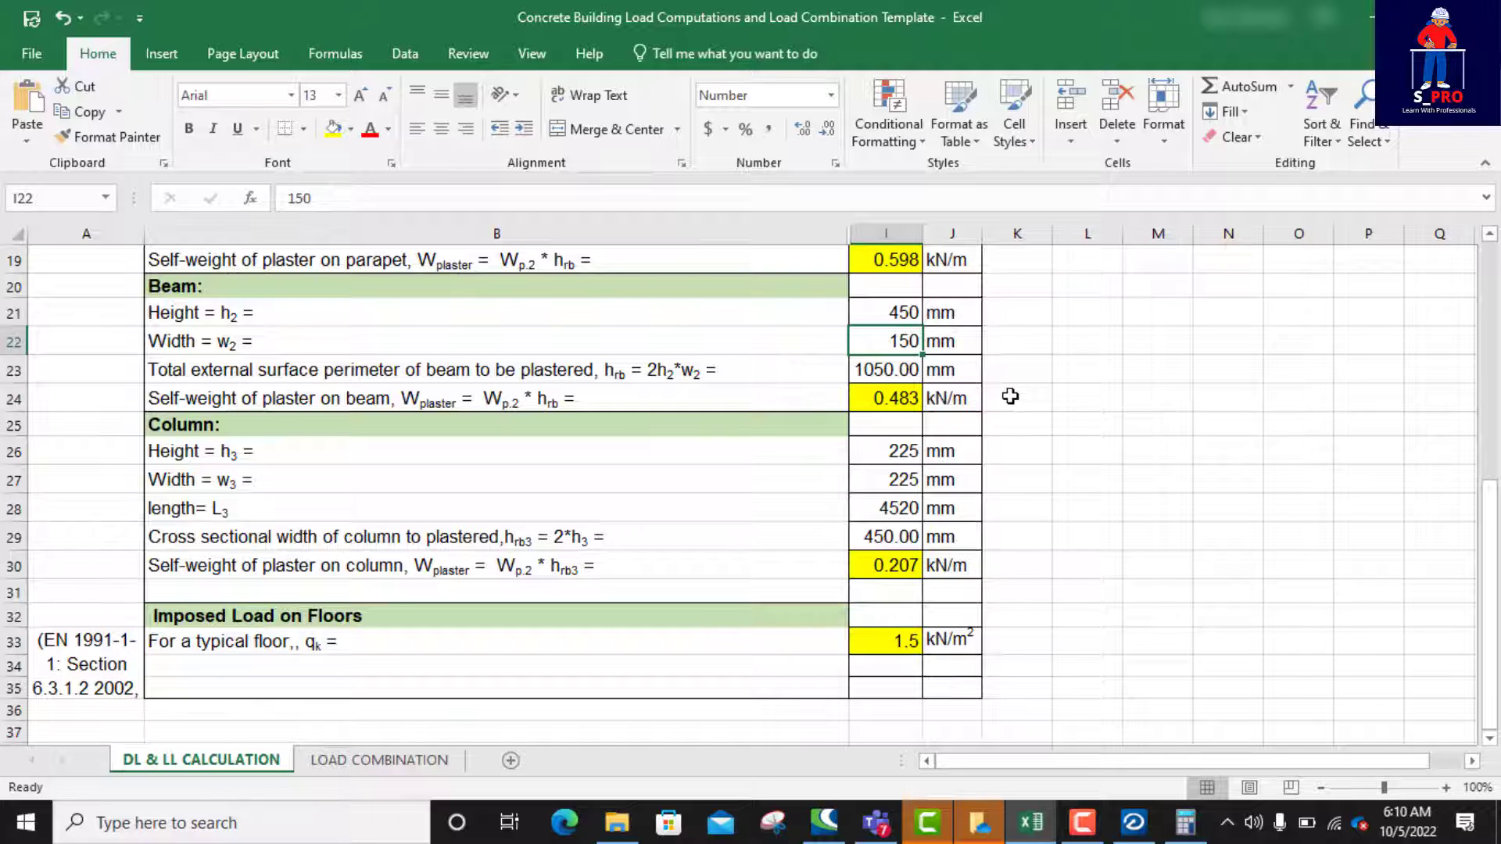
Step: Set the beam width w2 in the plaster load calculation to 225 mm
{"action": "type", "text": "225"}
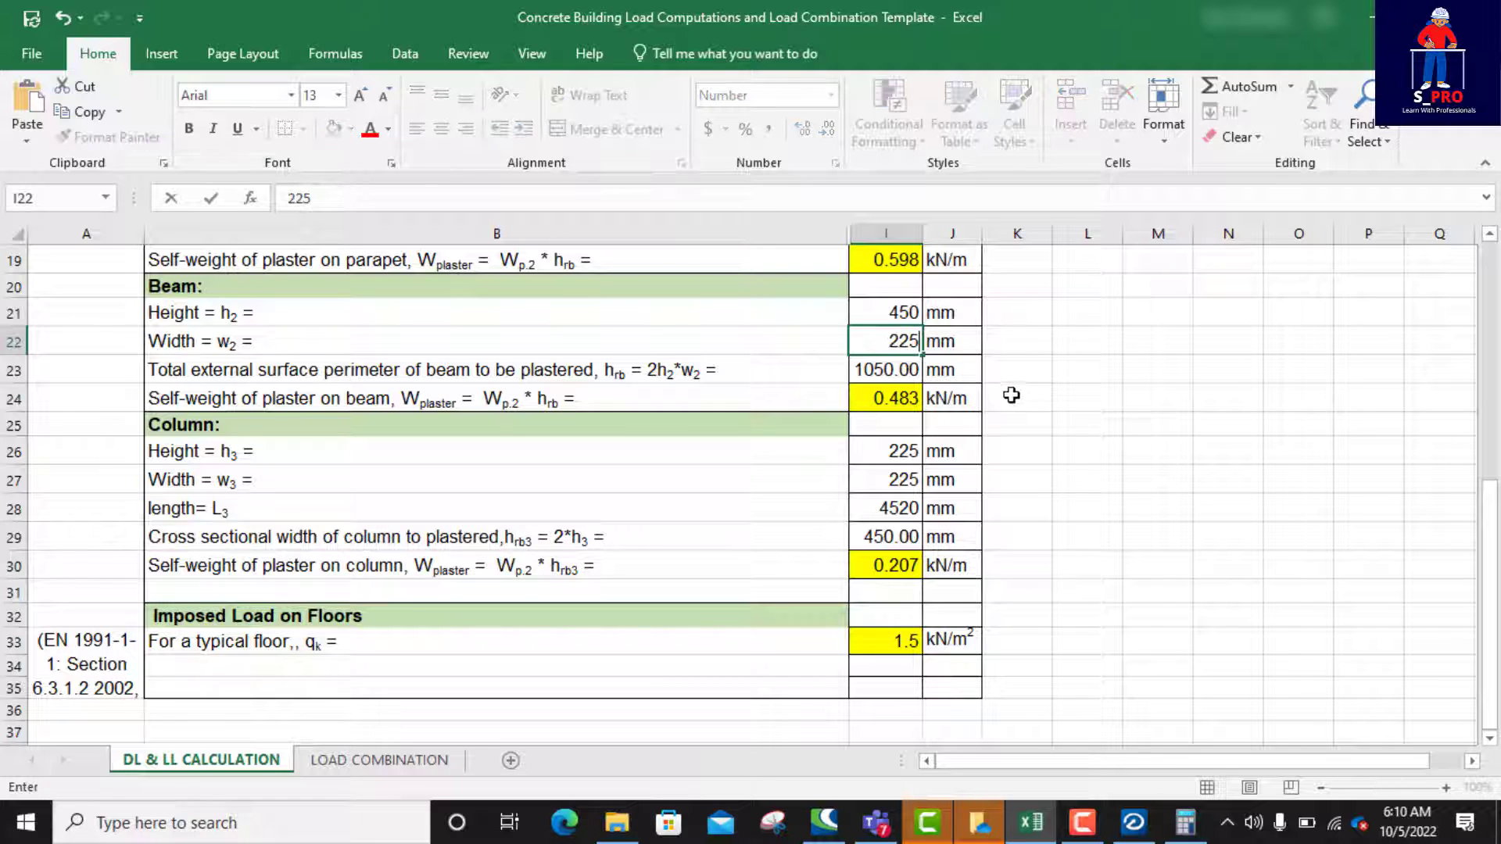
{"action": "left_click", "coordinate": [964, 418]}
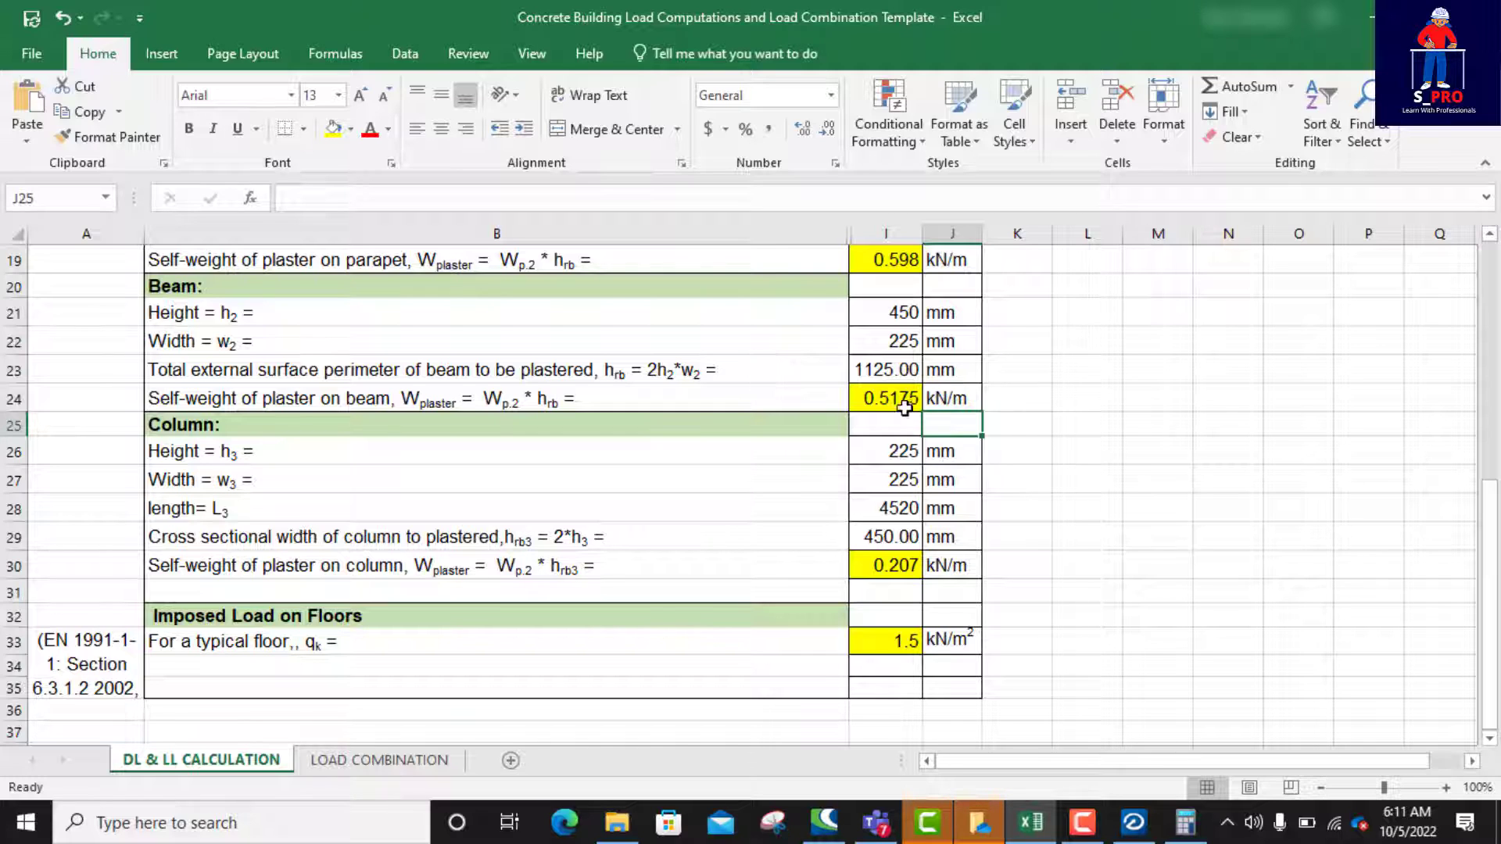
Step: Review the serviceability, equilibrium, geotechnical and structural combination tables on the LOAD COMBINATION sheet
{"action": "left_click", "coordinate": [369, 762]}
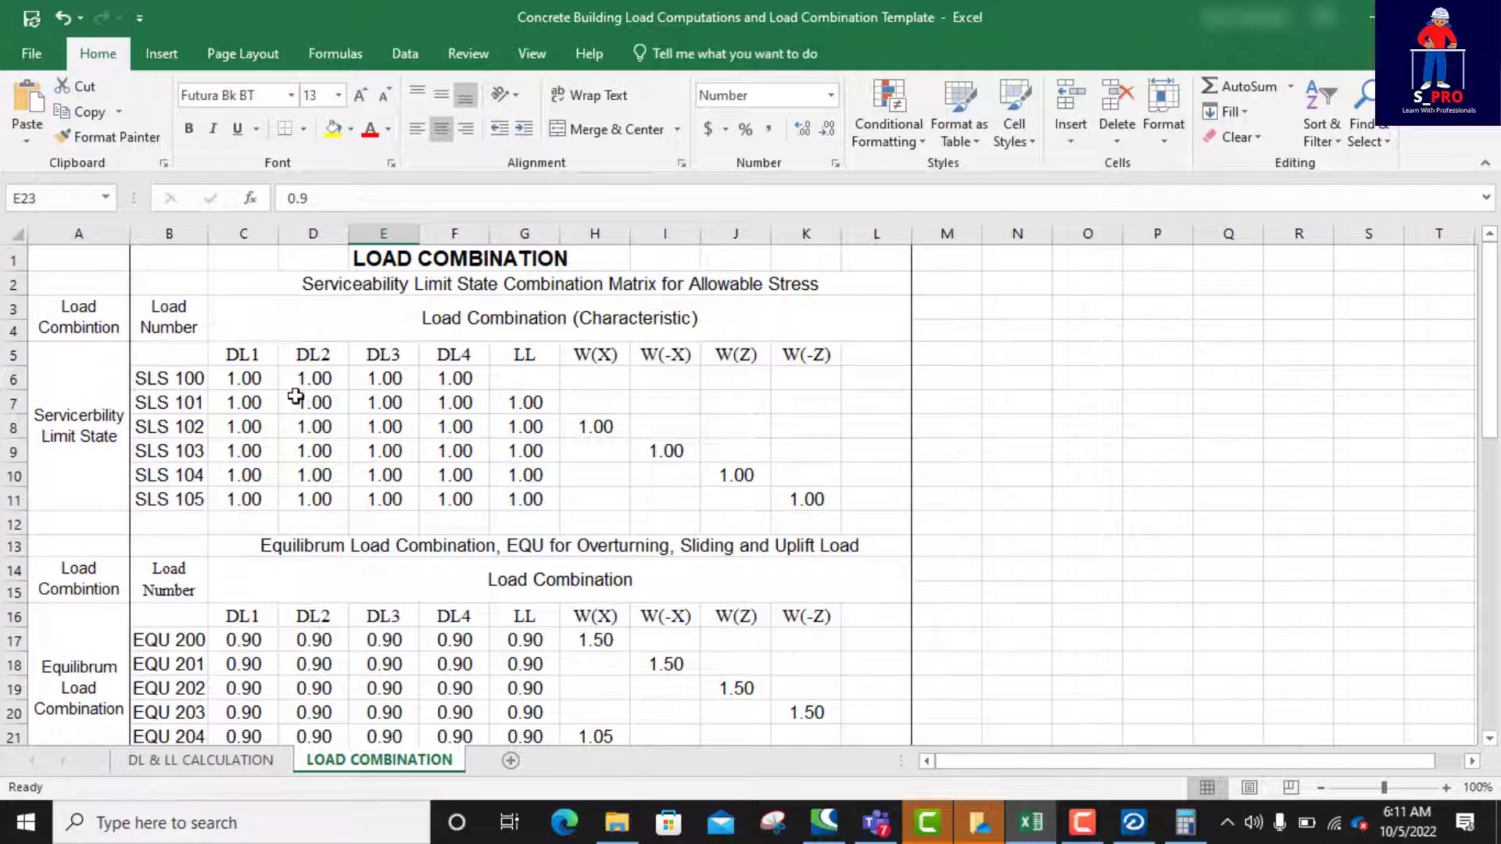
{"action": "scroll", "coordinate": [455, 439], "scroll_direction": "down", "scroll_amount": 5}
{"action": "scroll", "coordinate": [455, 439], "scroll_direction": "down", "scroll_amount": 3}
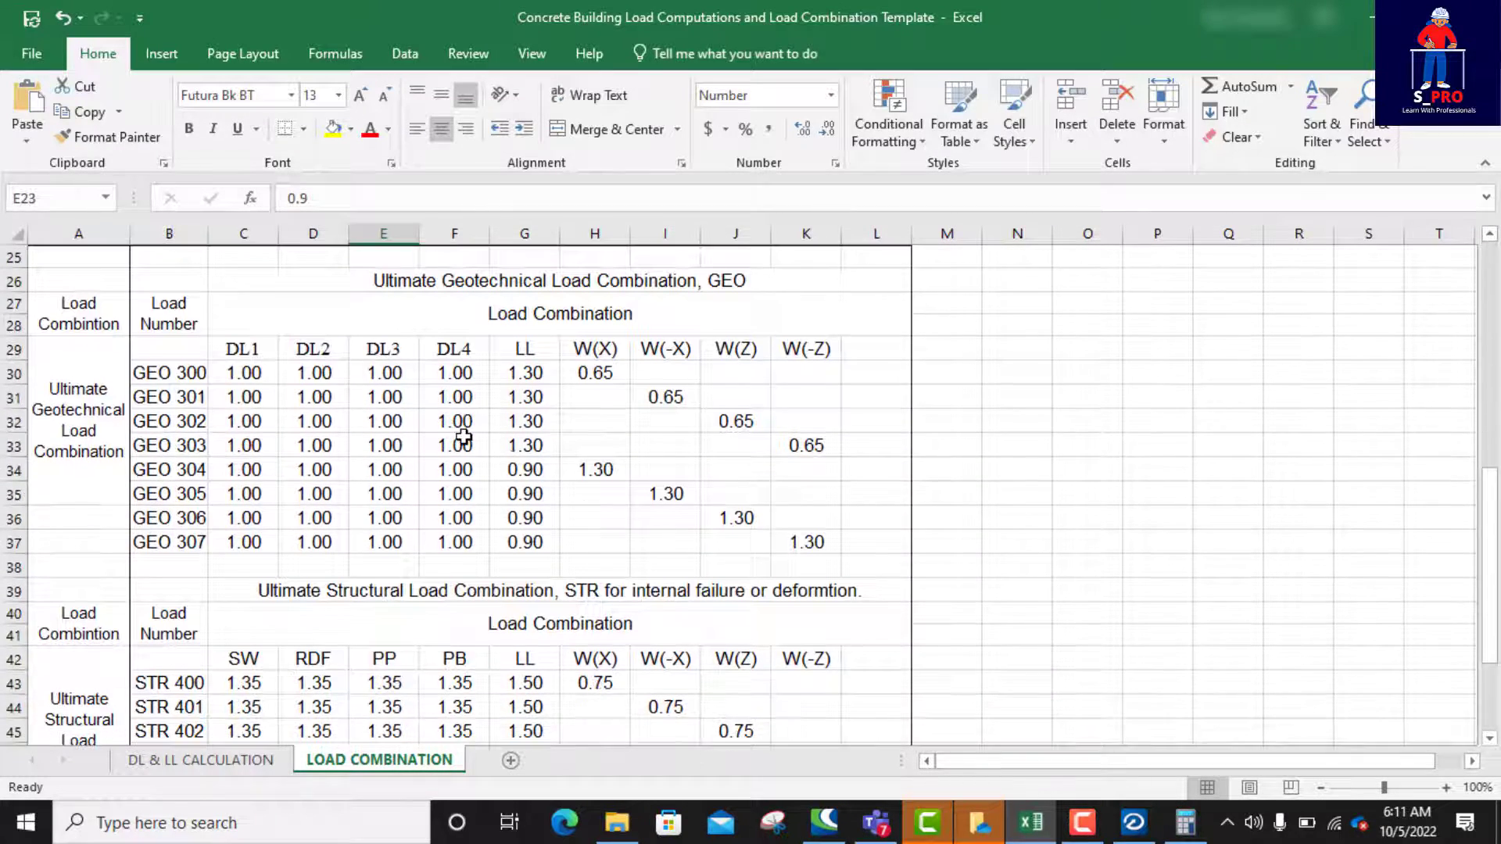
{"action": "scroll", "coordinate": [466, 437], "scroll_direction": "down", "scroll_amount": 5}
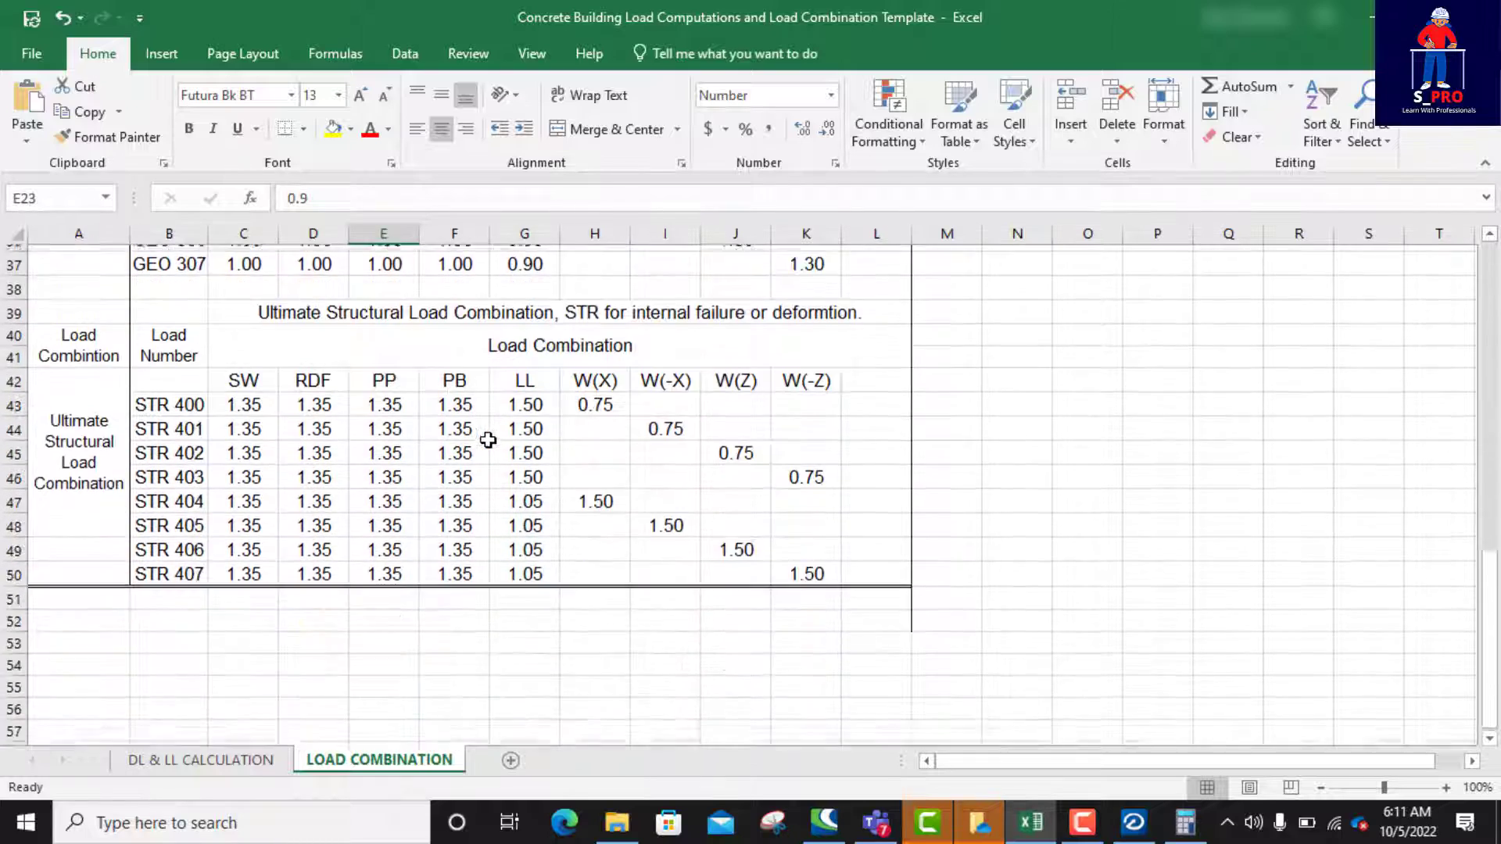
{"action": "scroll", "coordinate": [488, 440], "scroll_direction": "up", "scroll_amount": 3}
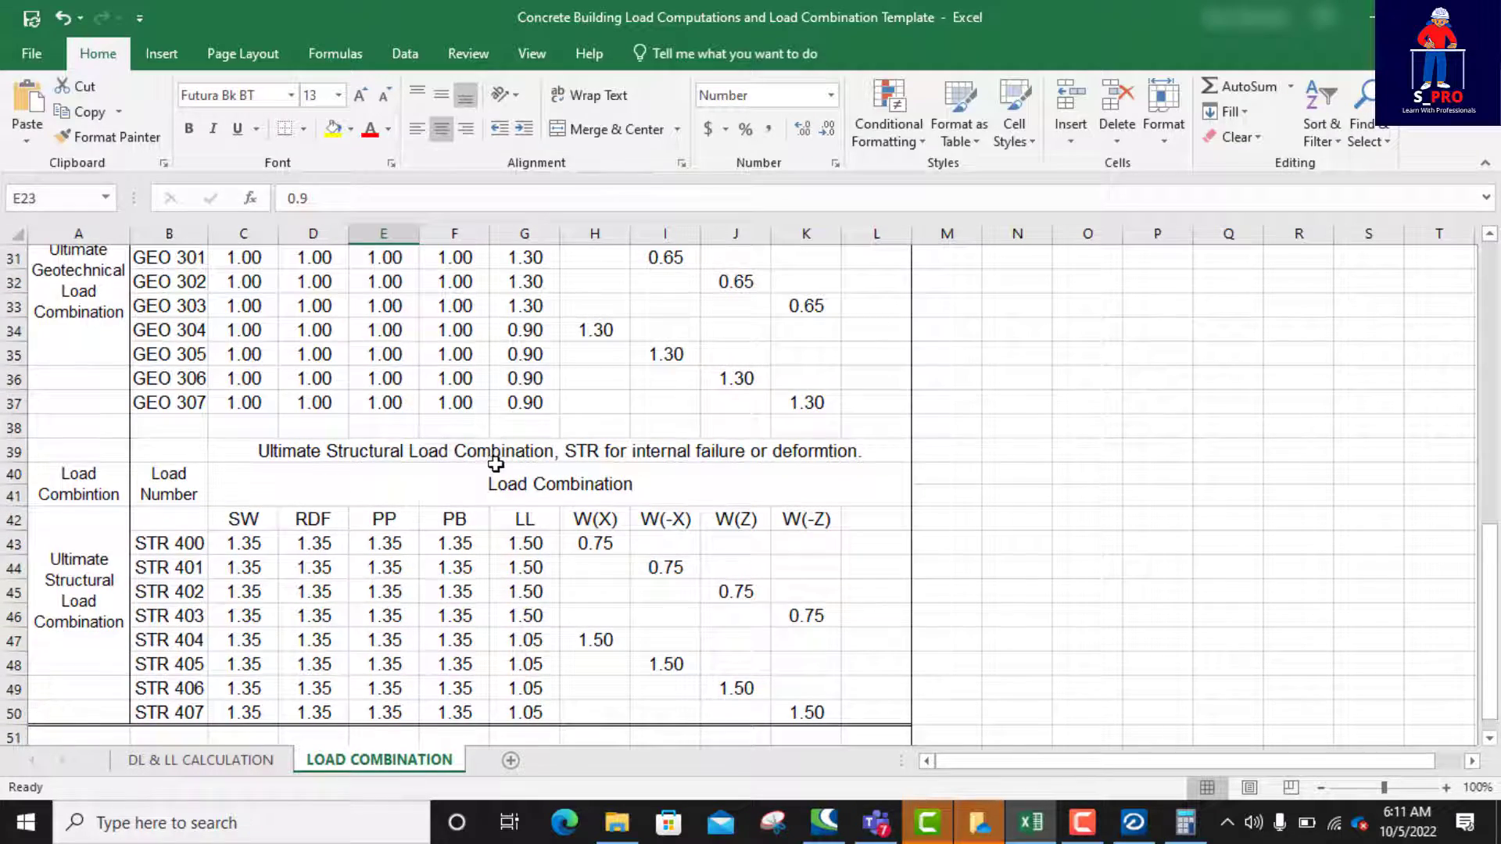
{"action": "scroll", "coordinate": [497, 467], "scroll_direction": "up", "scroll_amount": 4}
{"action": "scroll", "coordinate": [498, 464], "scroll_direction": "up", "scroll_amount": 2}
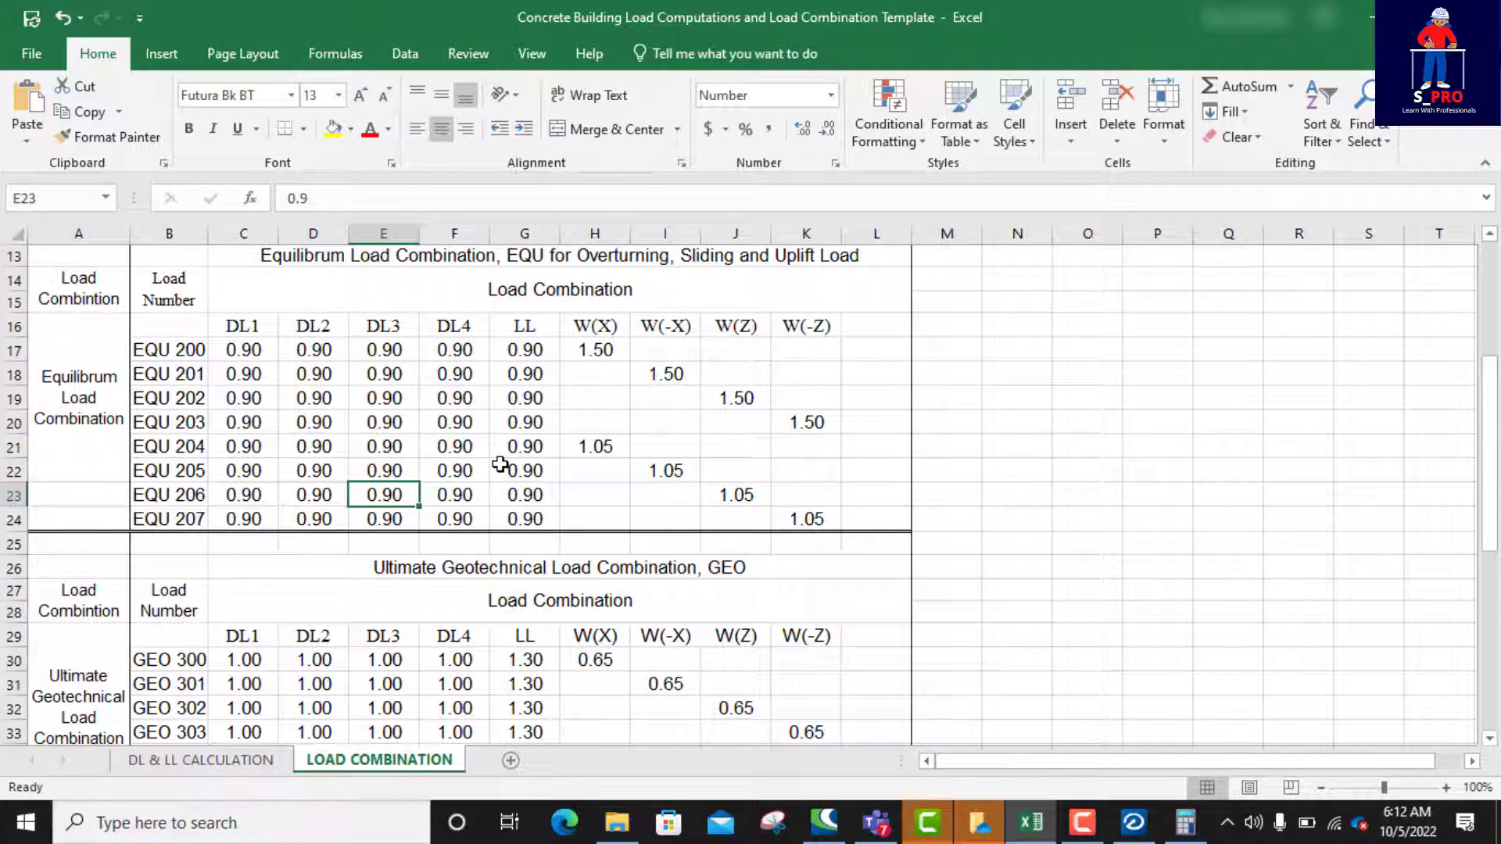
{"action": "scroll", "coordinate": [500, 465], "scroll_direction": "up", "scroll_amount": 4}
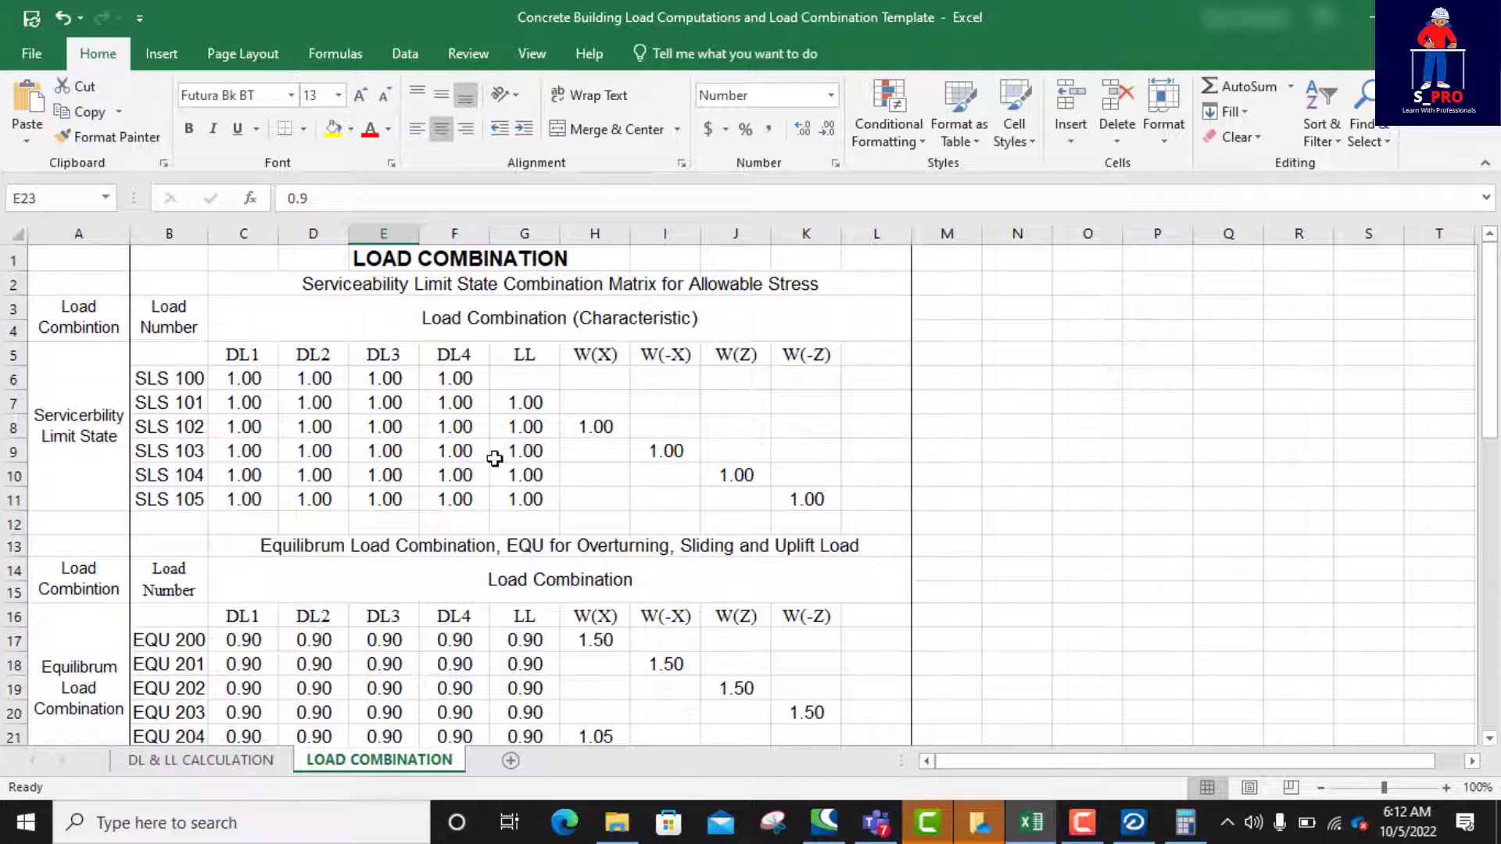
{"action": "scroll", "coordinate": [497, 458], "scroll_direction": "down", "scroll_amount": 1}
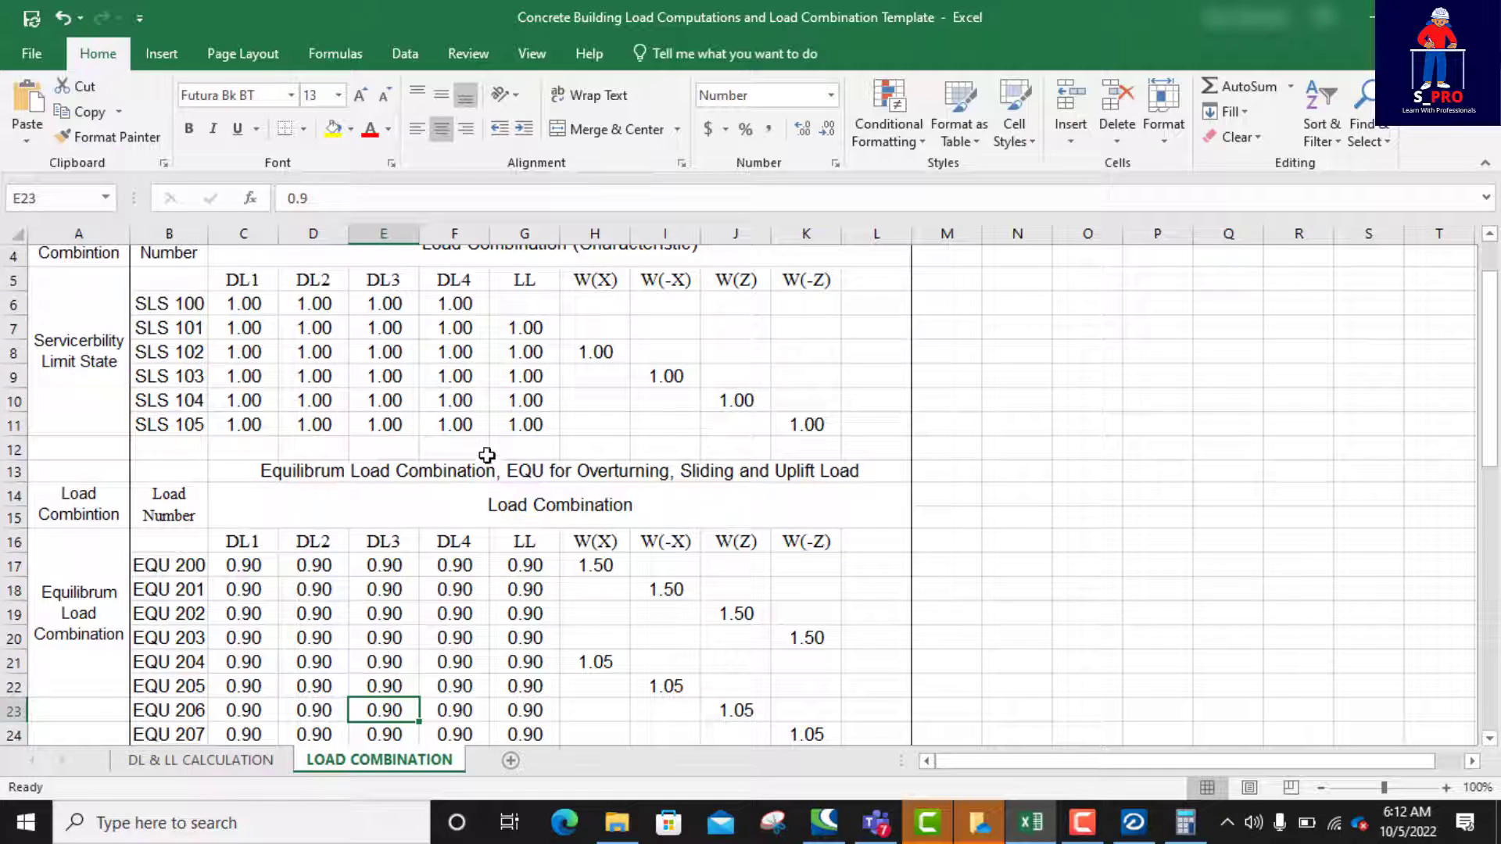
{"action": "scroll", "coordinate": [483, 452], "scroll_direction": "down", "scroll_amount": 2}
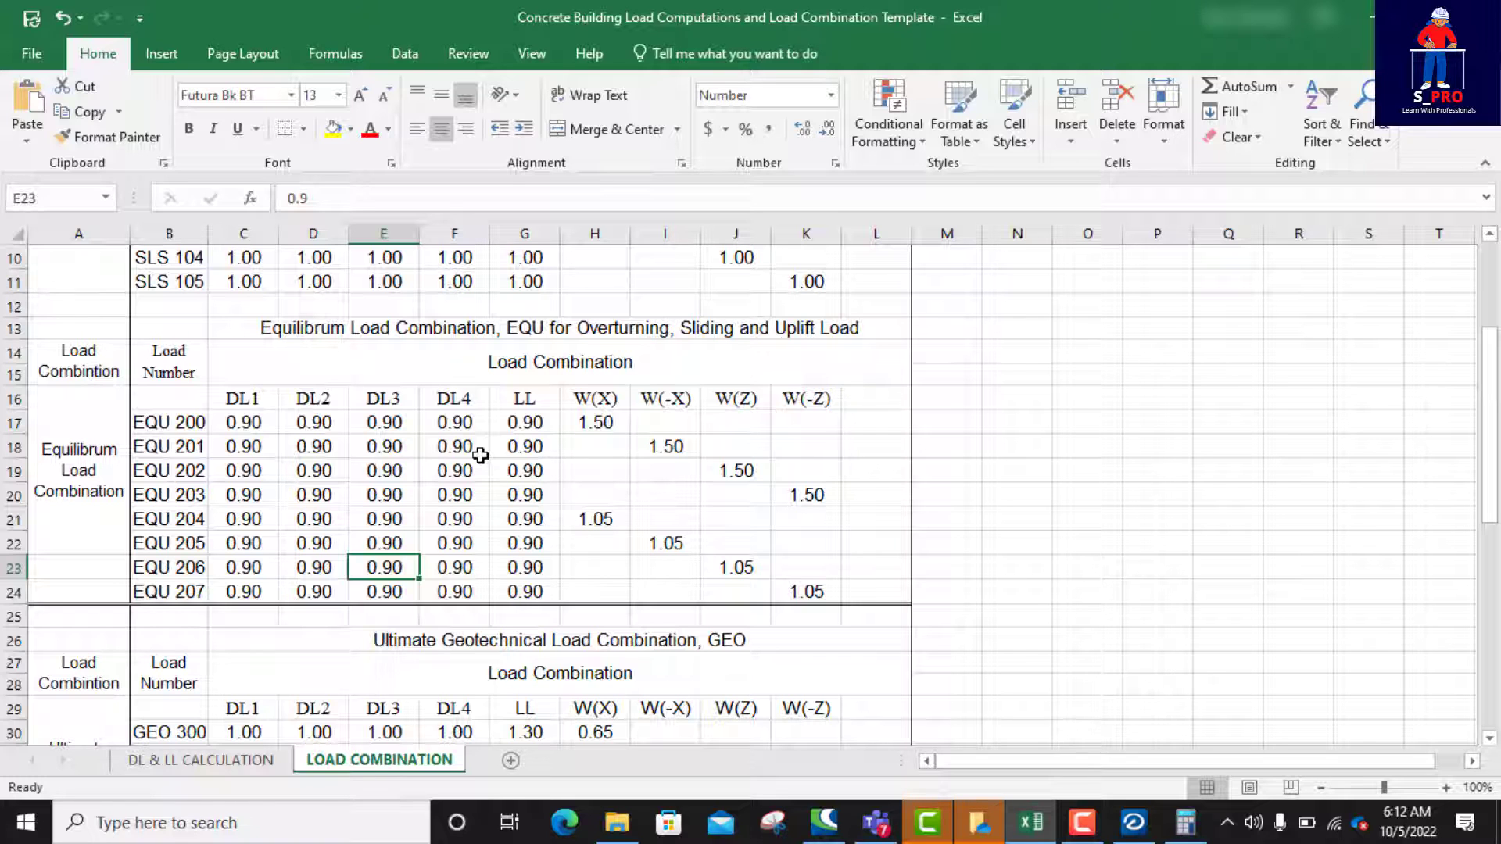
{"action": "scroll", "coordinate": [480, 457], "scroll_direction": "down", "scroll_amount": 4}
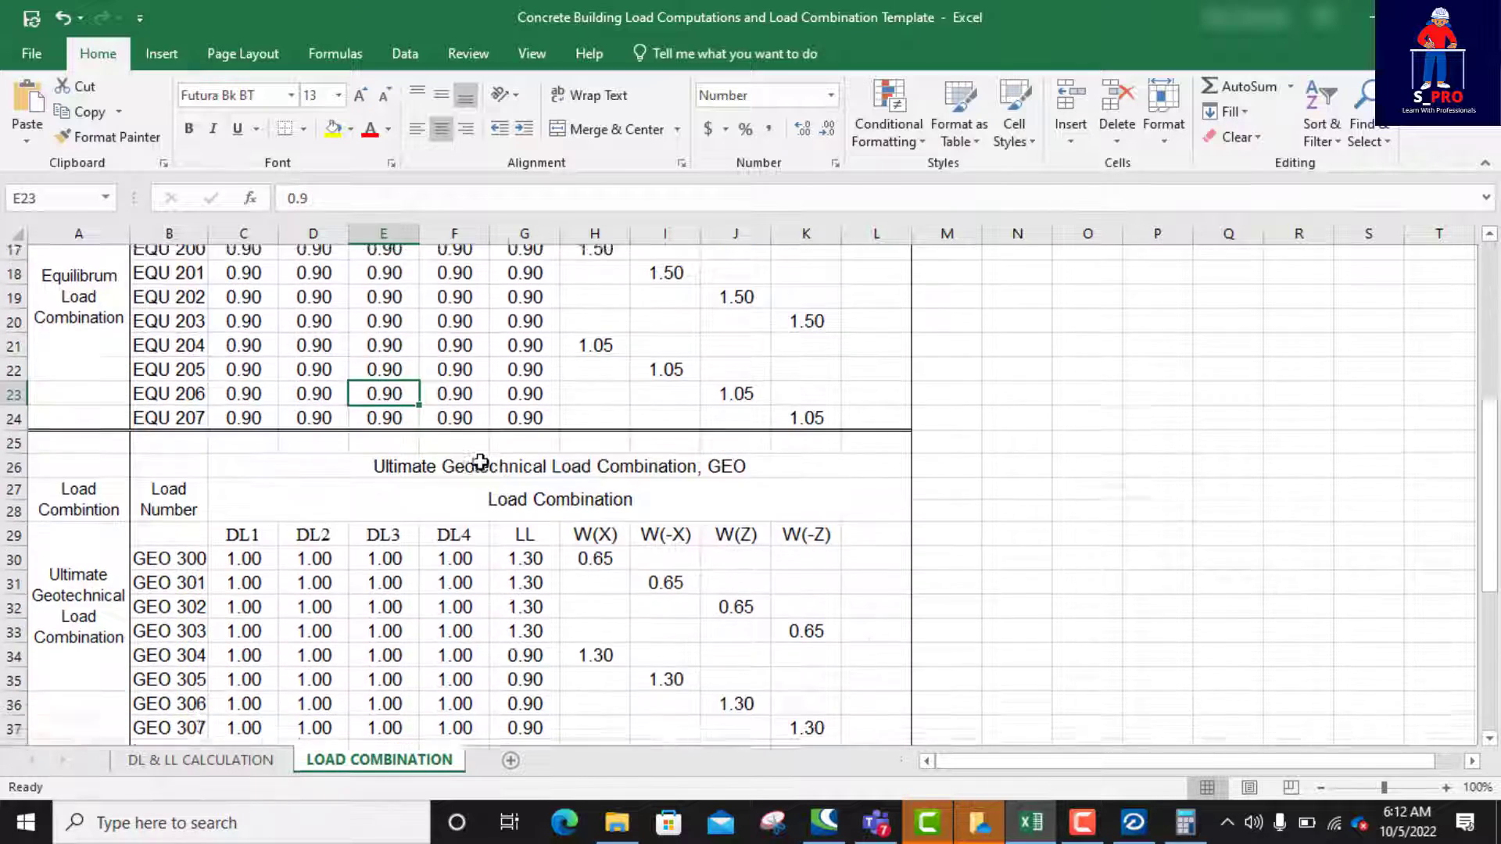
{"action": "scroll", "coordinate": [480, 463], "scroll_direction": "down", "scroll_amount": 3}
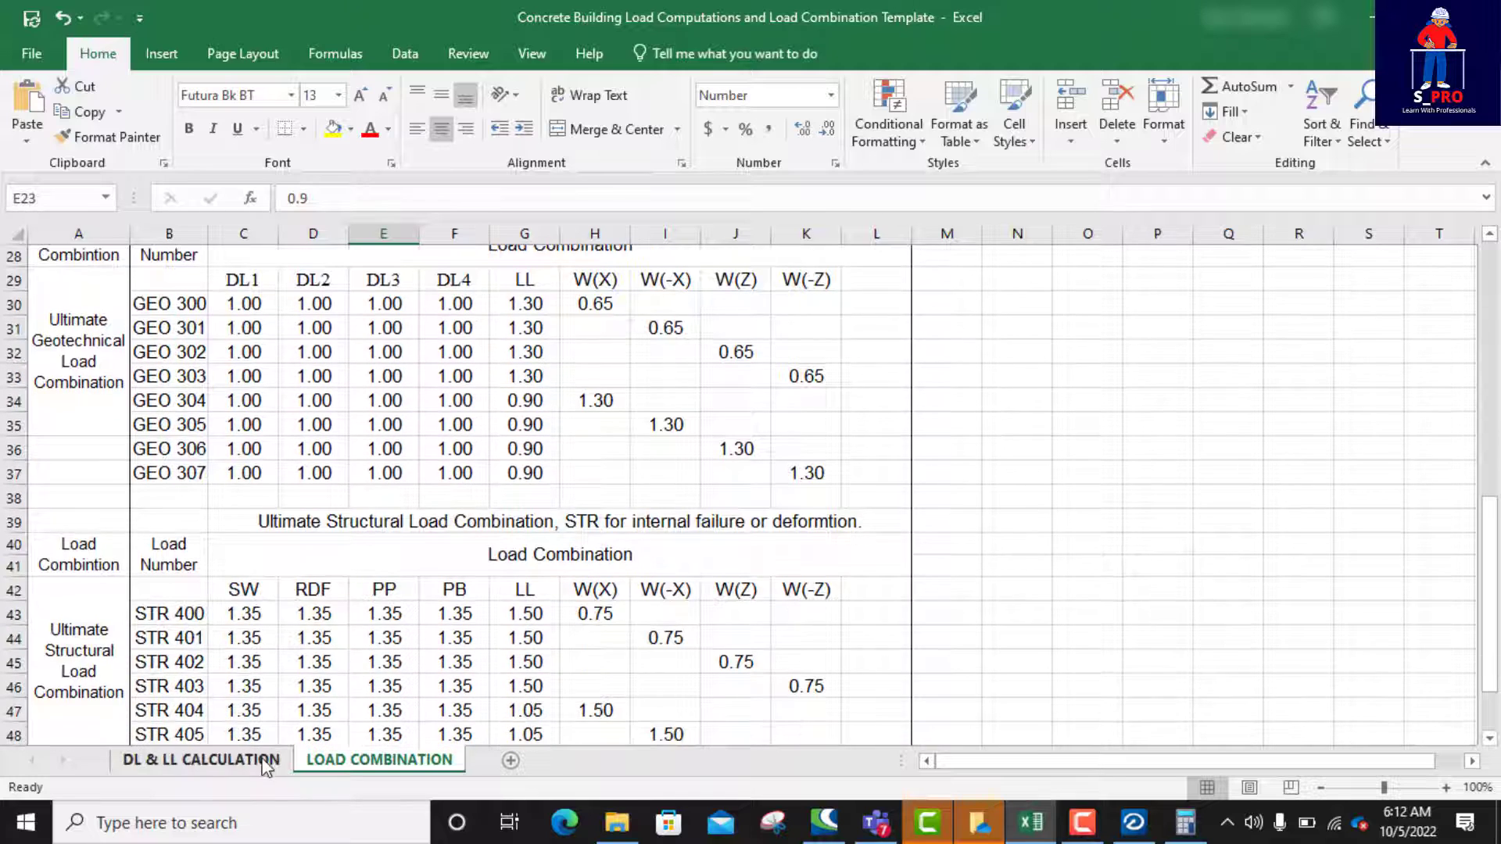
Step: Return to the DL & LL CALCULATION sheet and review the permanent actions and the parapet, beam and column plaster loads
{"action": "left_click", "coordinate": [244, 768]}
{"action": "scroll", "coordinate": [417, 527], "scroll_direction": "up", "scroll_amount": 5}
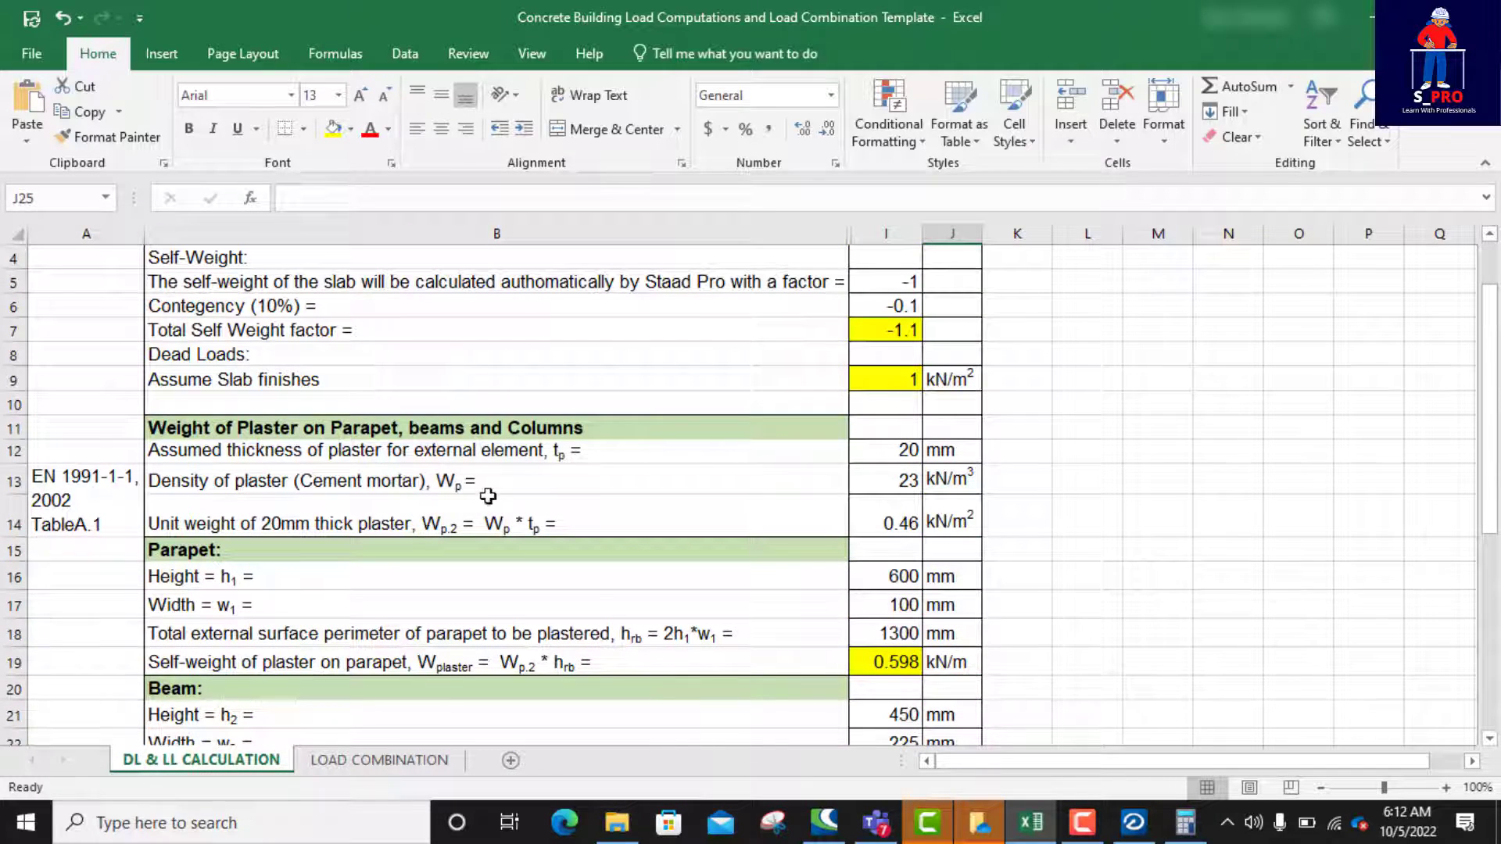
{"action": "scroll", "coordinate": [492, 496], "scroll_direction": "up", "scroll_amount": 1}
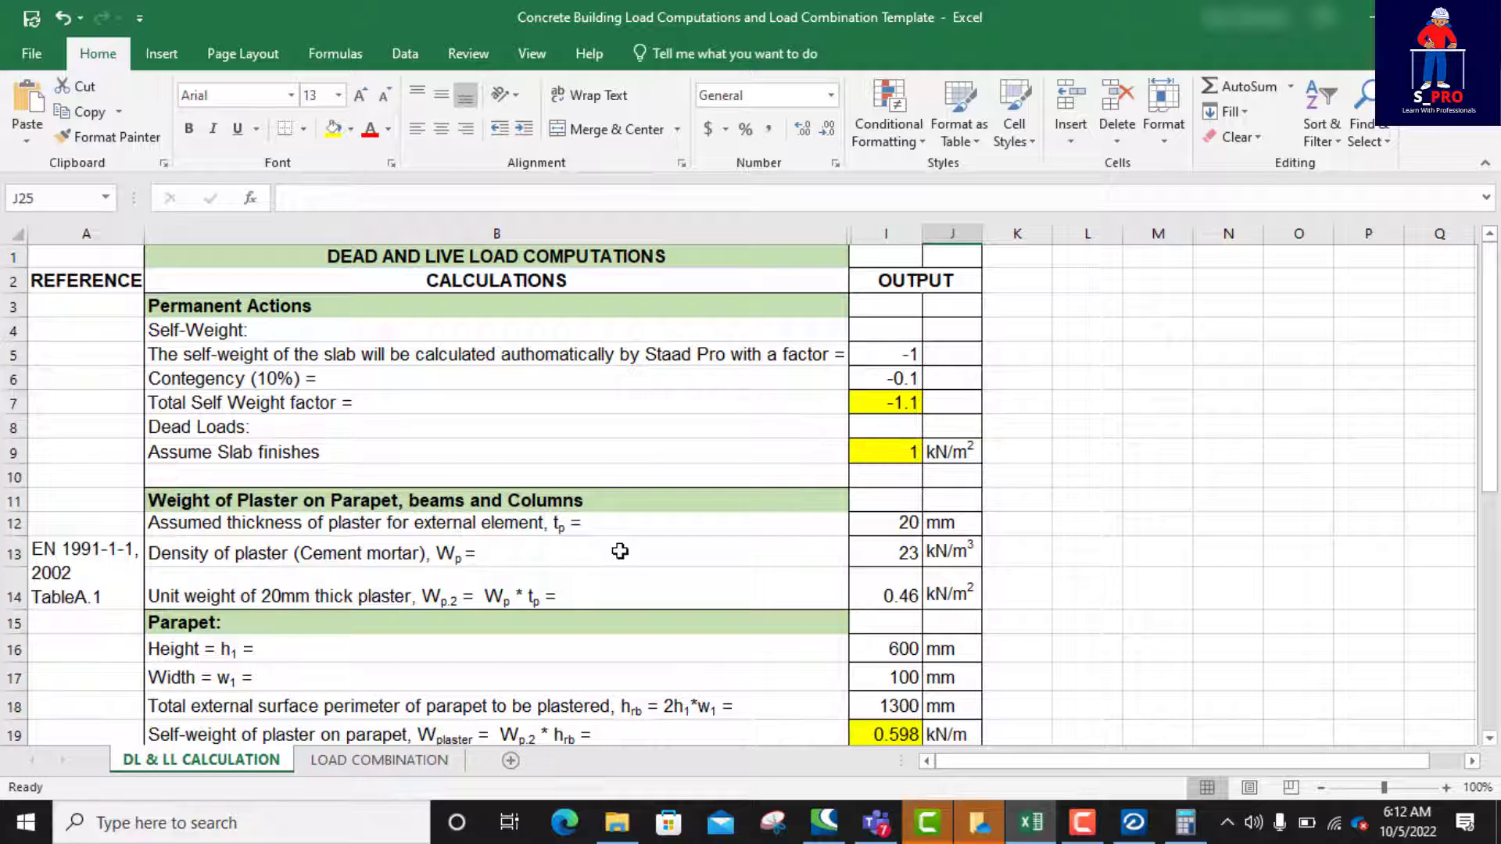
{"action": "scroll", "coordinate": [620, 551], "scroll_direction": "down", "scroll_amount": 1}
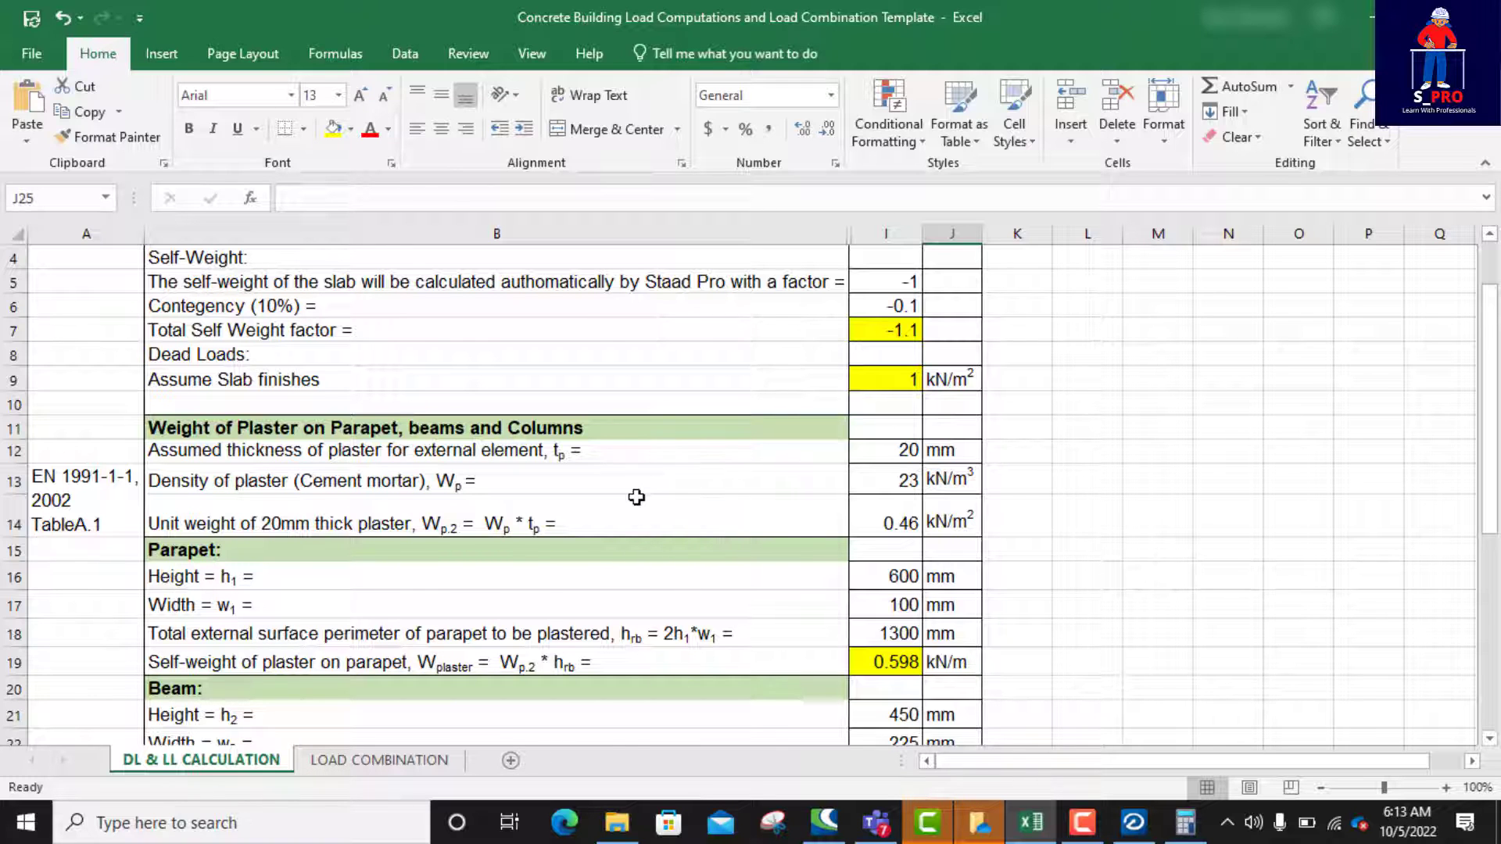
{"action": "scroll", "coordinate": [633, 501], "scroll_direction": "down", "scroll_amount": 4}
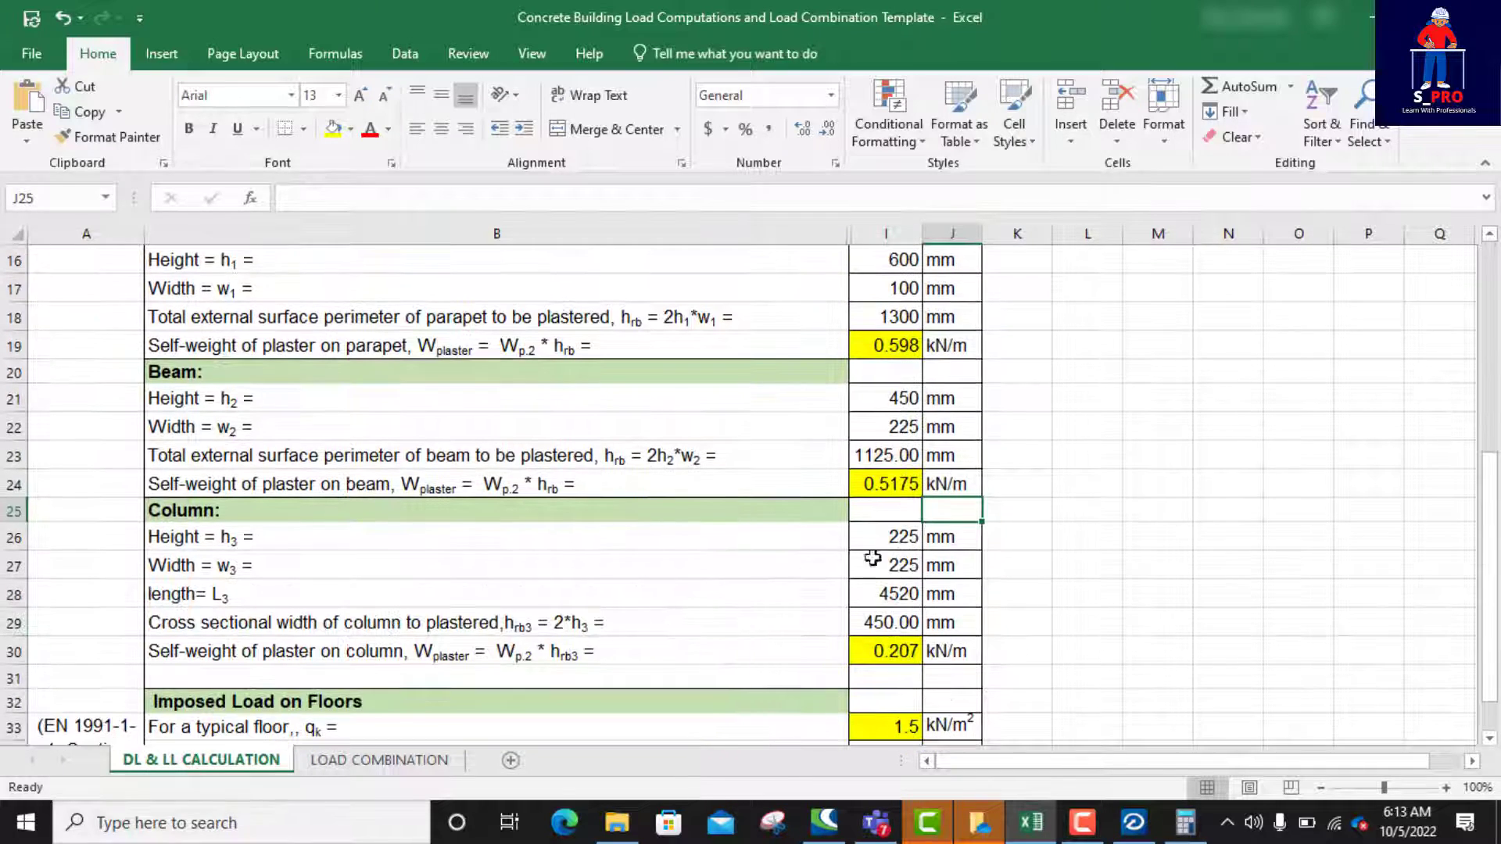